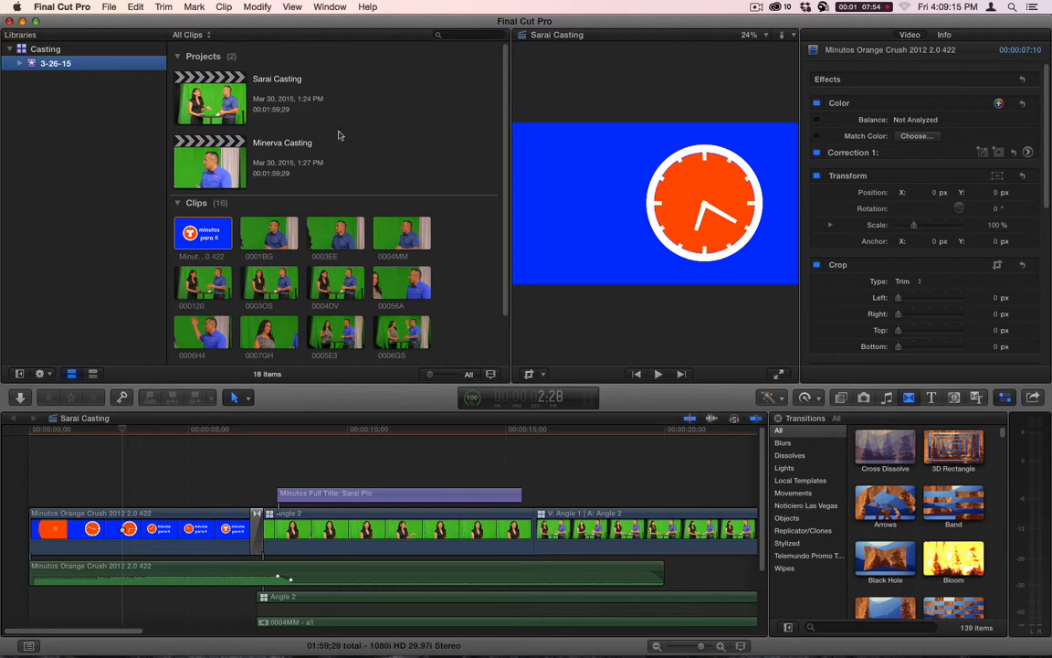
- Import clip 0001OS from the AOR10L0878 camera card, marking an in point that leaves about the last 2:15 selected
{"action": "key", "text": "super+i"}
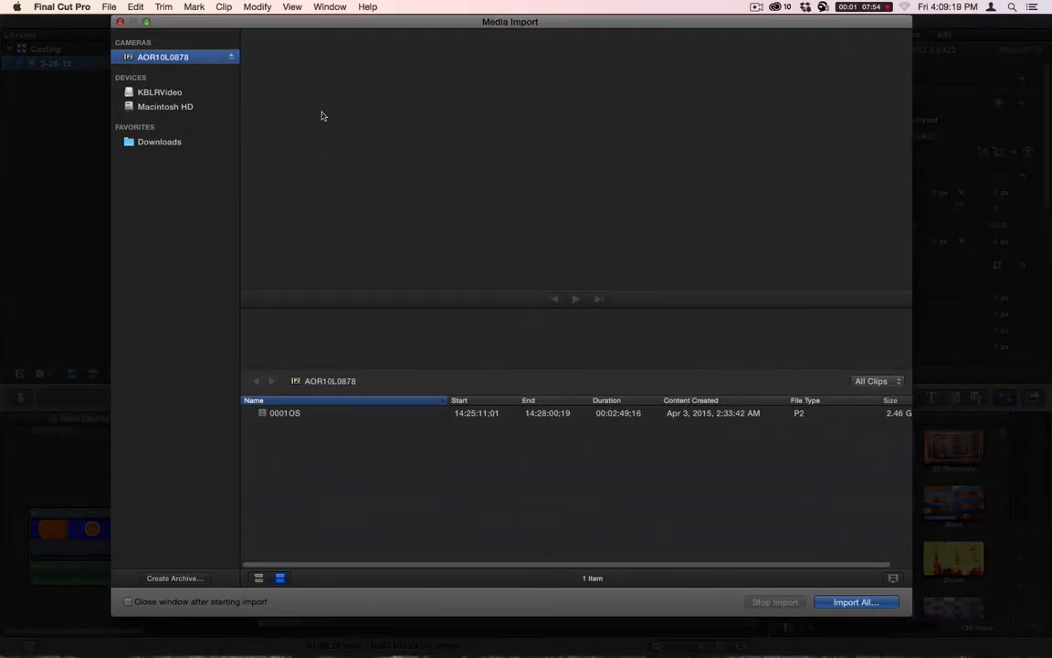
{"action": "left_click", "coordinate": [280, 415]}
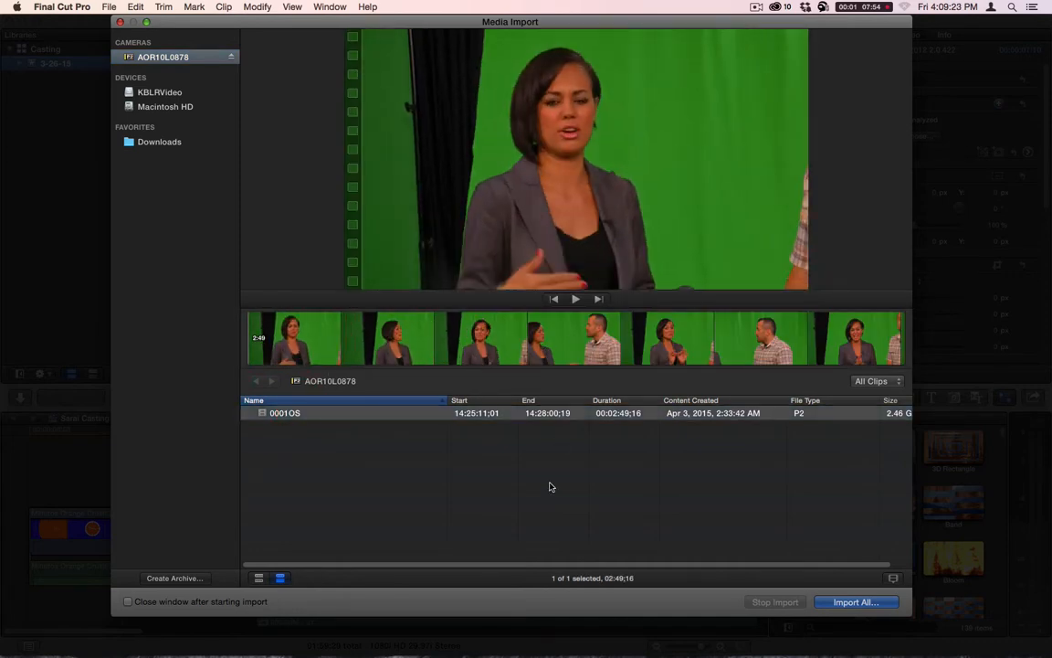
{"action": "left_click", "coordinate": [258, 579]}
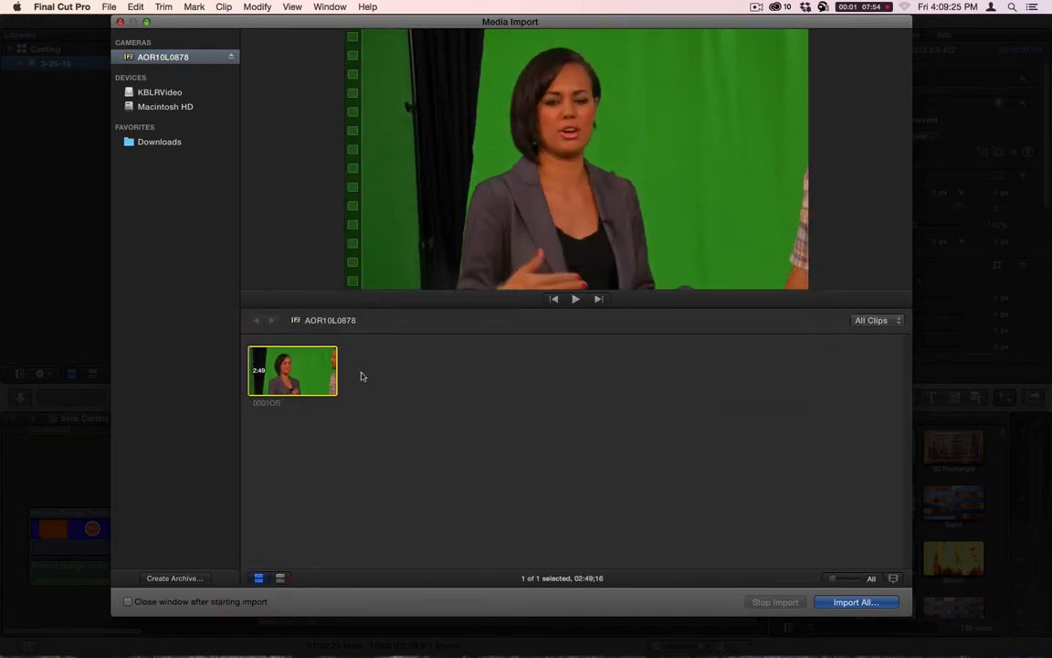
{"action": "left_click", "coordinate": [269, 374]}
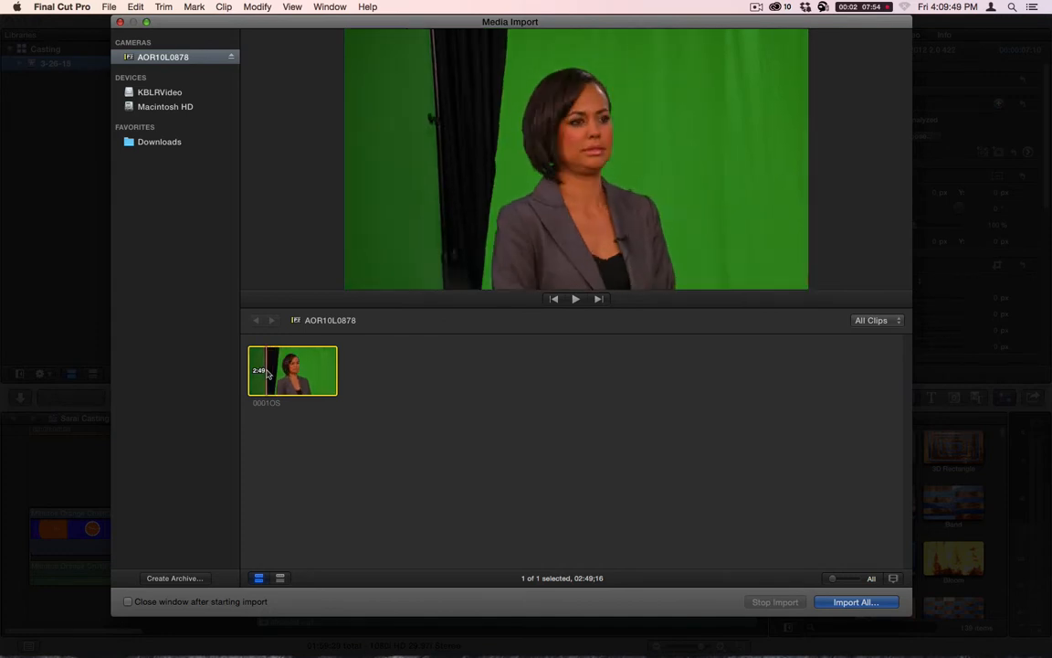
{"action": "key", "text": "i"}
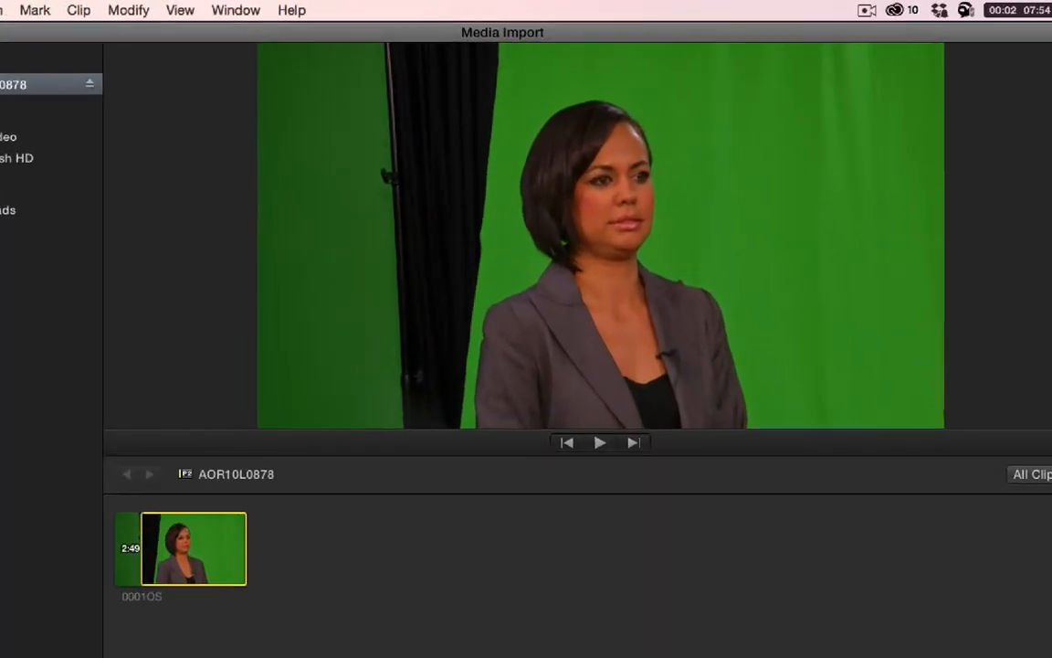
{"action": "left_click", "coordinate": [845, 603]}
{"action": "left_click", "coordinate": [696, 548]}
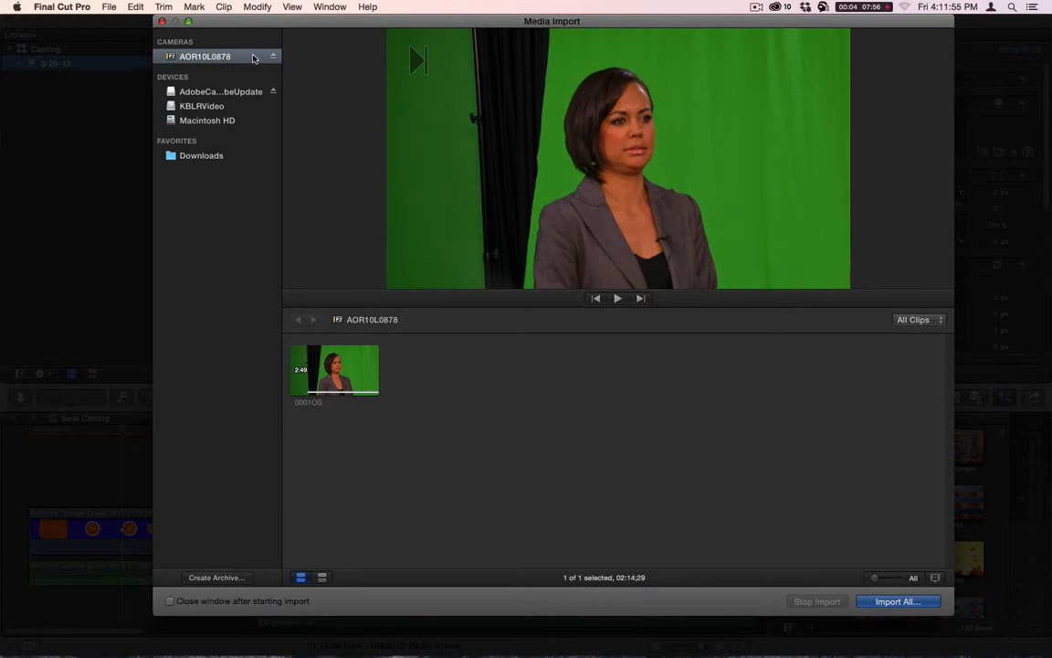
- Eject the AOR10L0878 camera card and open the contents of the AOR10L0877 card
{"action": "left_click", "coordinate": [272, 56]}
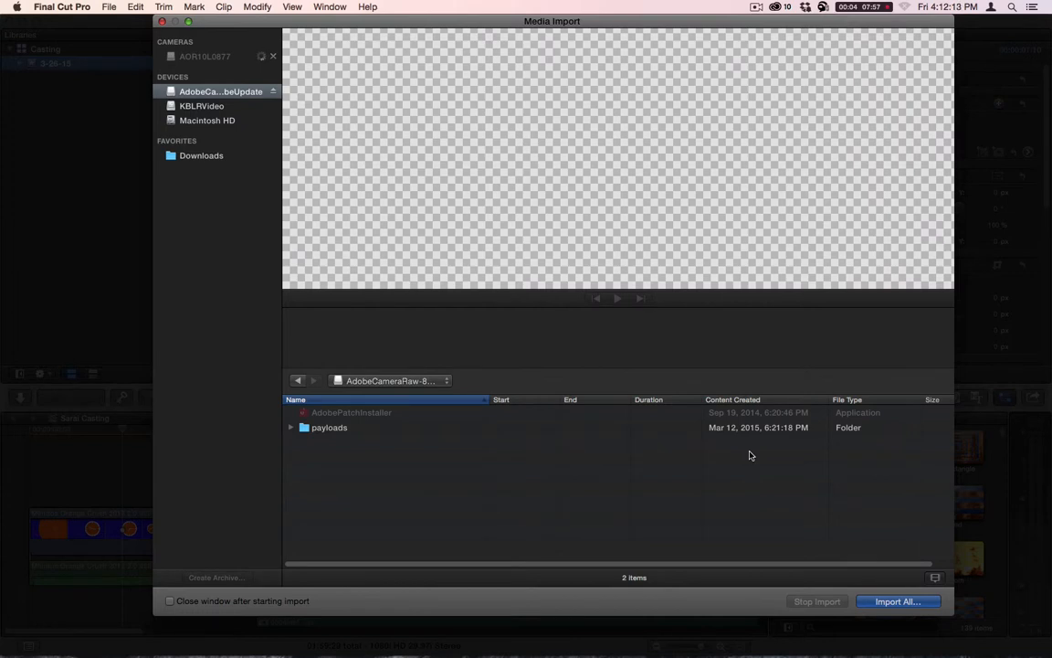
{"action": "left_click", "coordinate": [217, 60]}
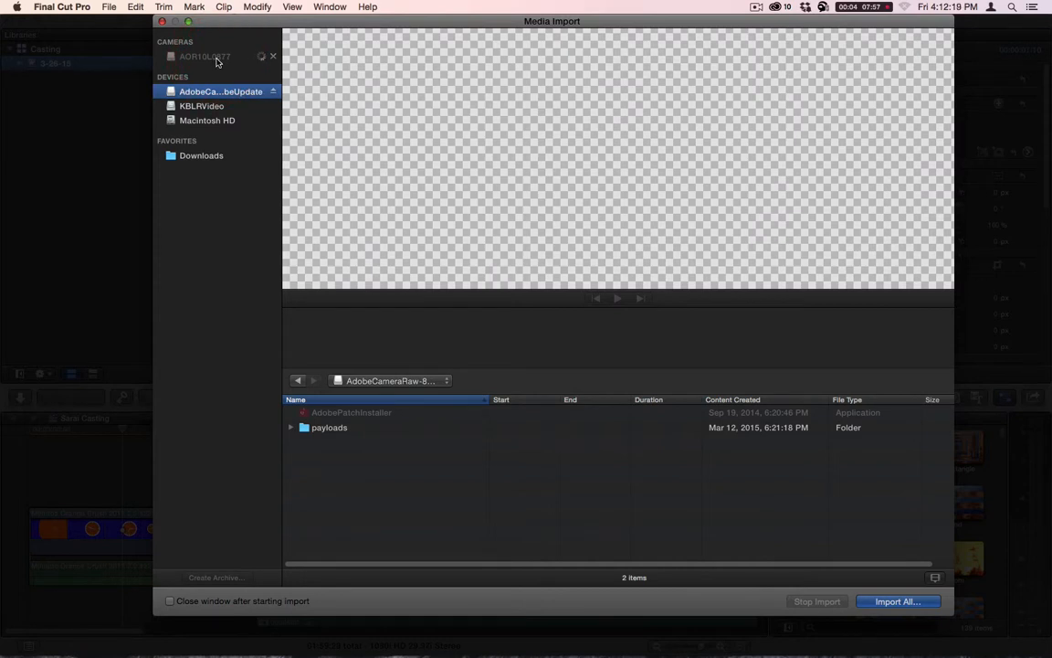
{"action": "left_click", "coordinate": [222, 61]}
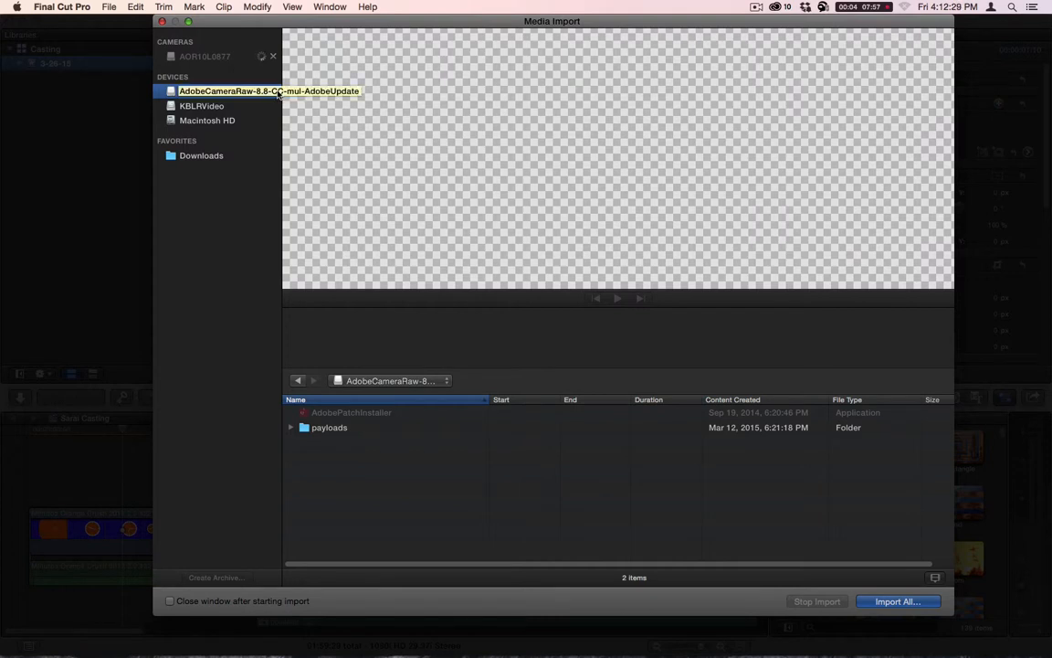
{"action": "left_click", "coordinate": [205, 57]}
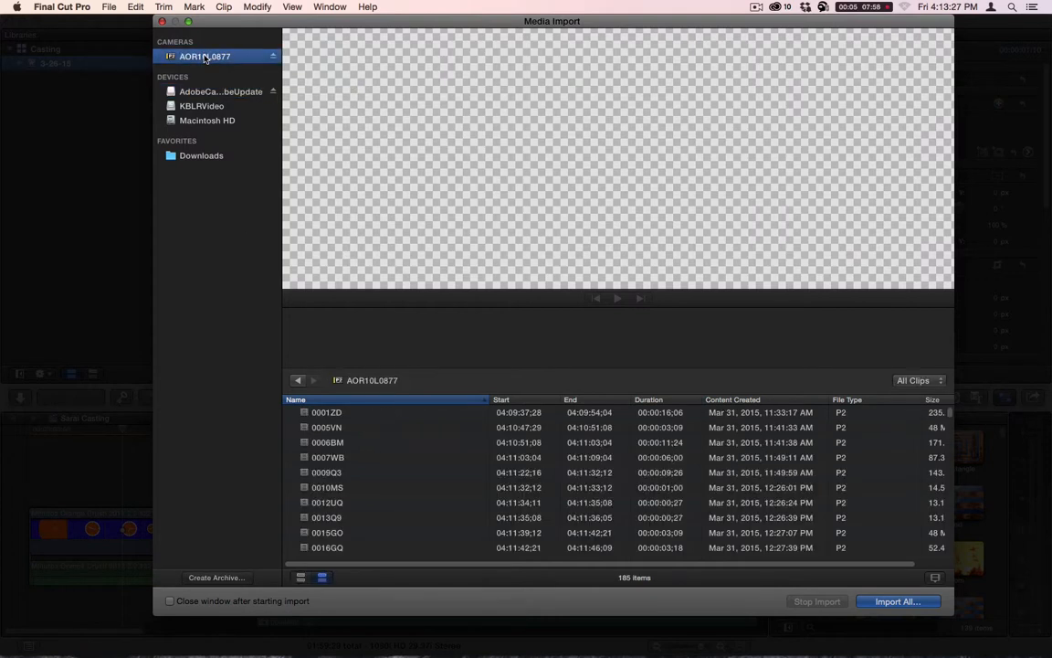
- Import about the last 2:04 of clip 0192Q2 from the card into the 3-26-15 event with optimized and proxy media
{"action": "scroll", "coordinate": [383, 439], "scroll_direction": "down", "scroll_amount": 20}
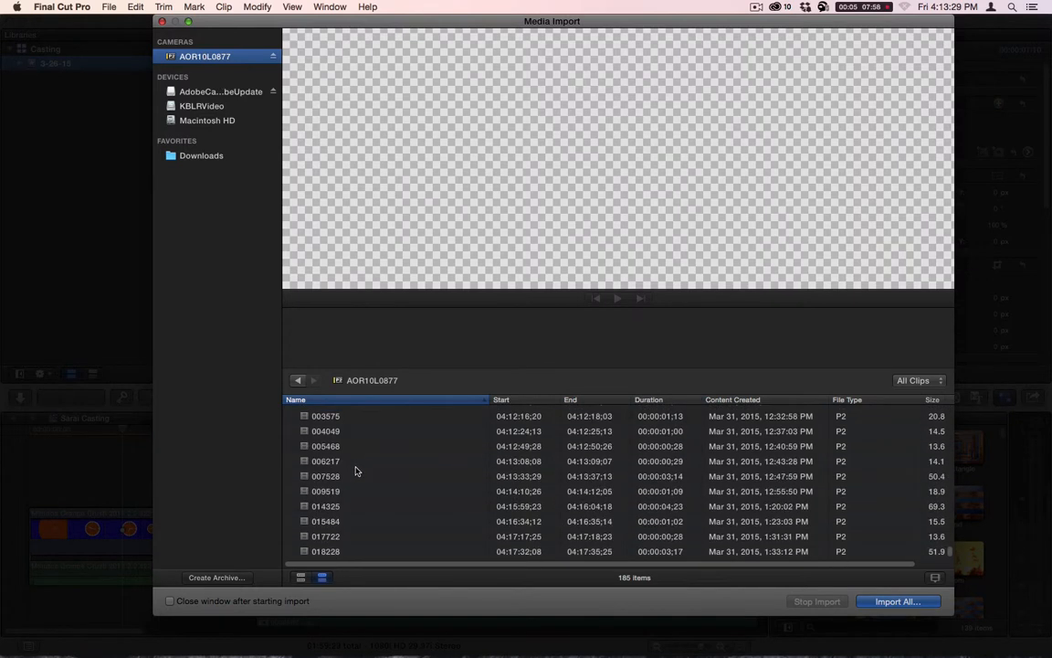
{"action": "left_click", "coordinate": [301, 576]}
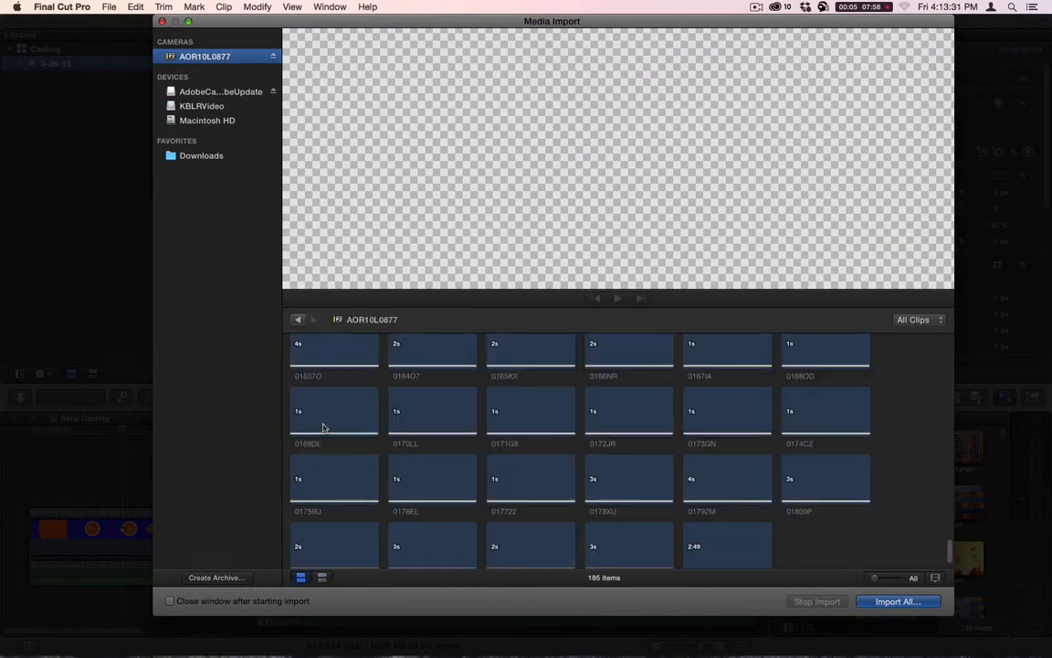
{"action": "scroll", "coordinate": [756, 512], "scroll_direction": "up", "scroll_amount": 20}
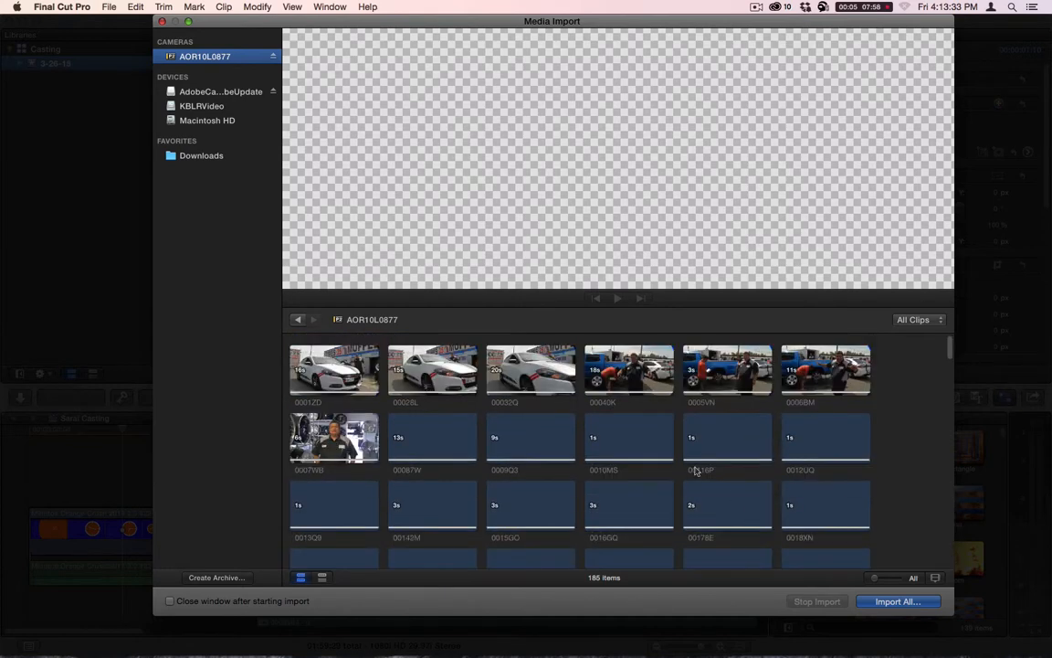
{"action": "scroll", "coordinate": [876, 459], "scroll_direction": "down", "scroll_amount": 20}
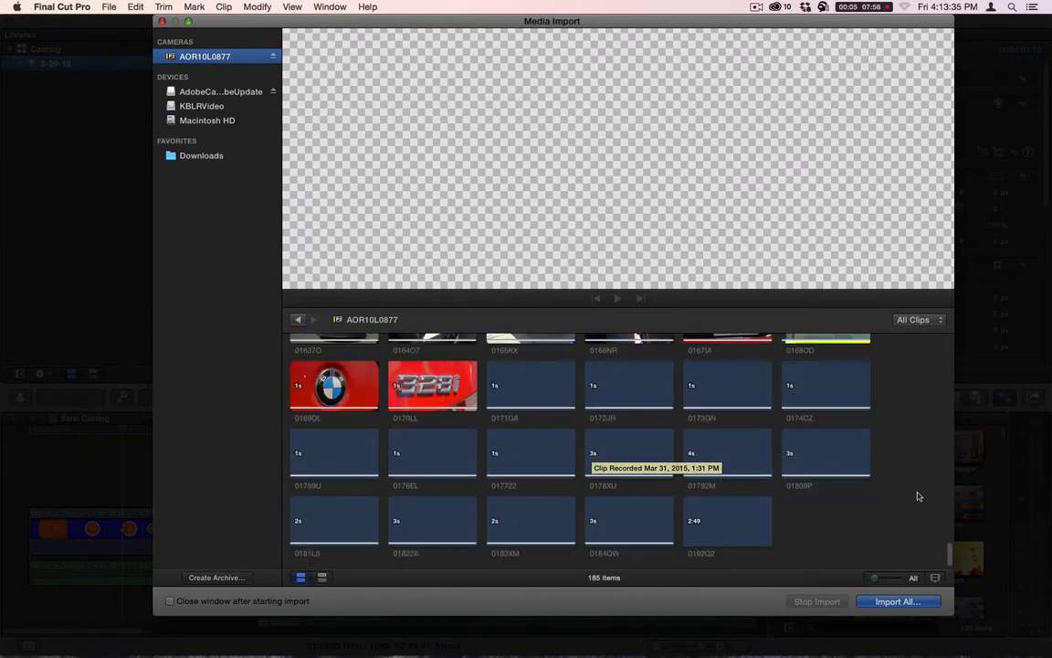
{"action": "left_click", "coordinate": [713, 523]}
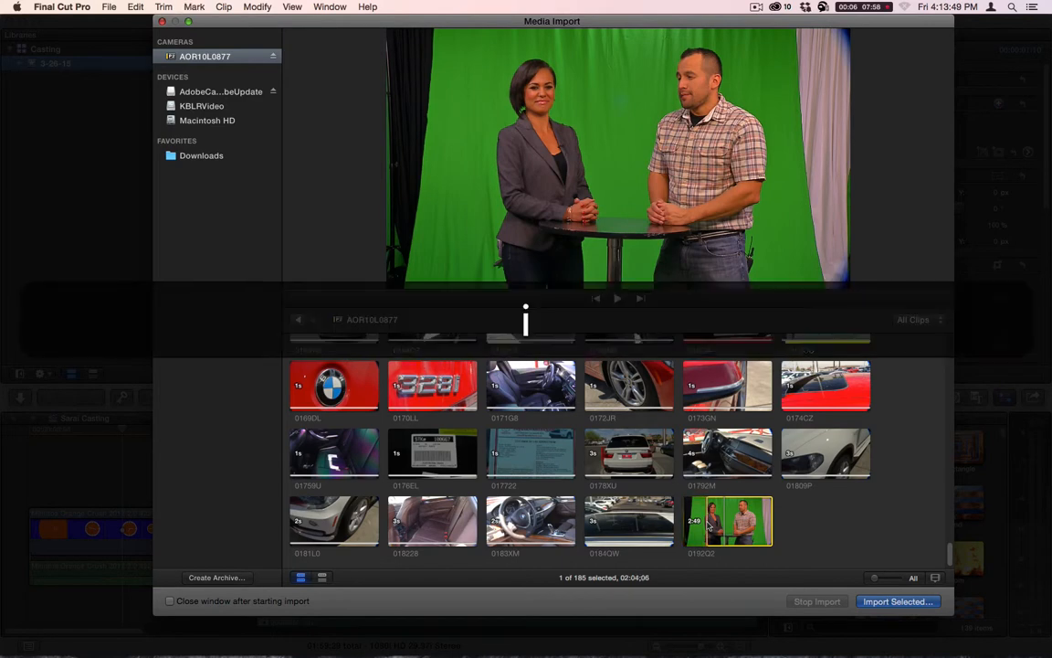
{"action": "left_click_drag", "start_coordinate": [708, 527], "coordinate": [774, 520]}
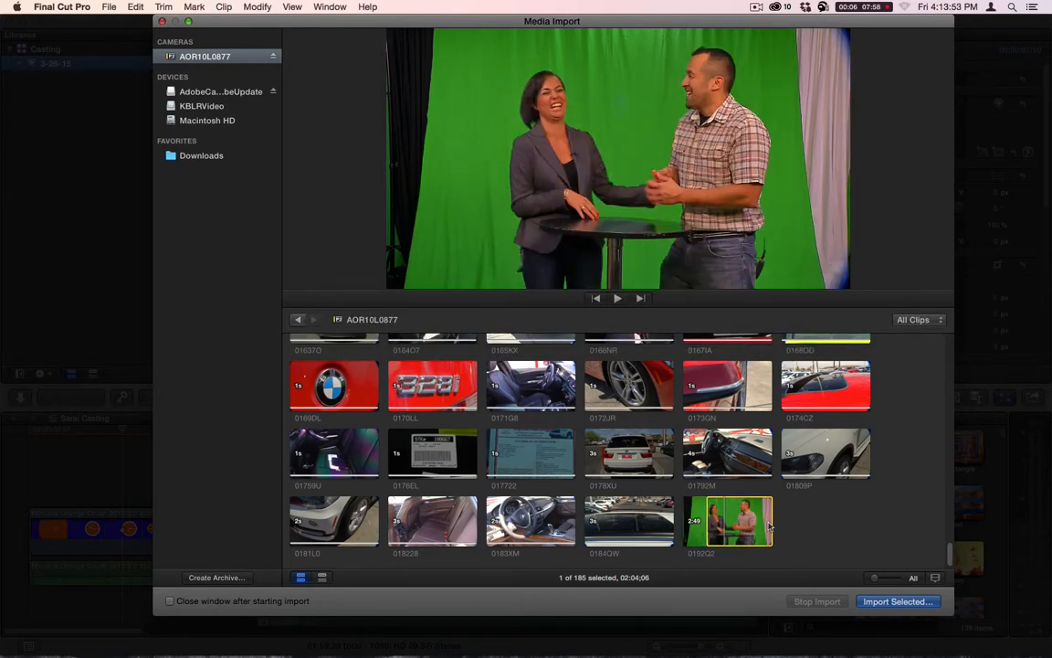
{"action": "left_click", "coordinate": [896, 602]}
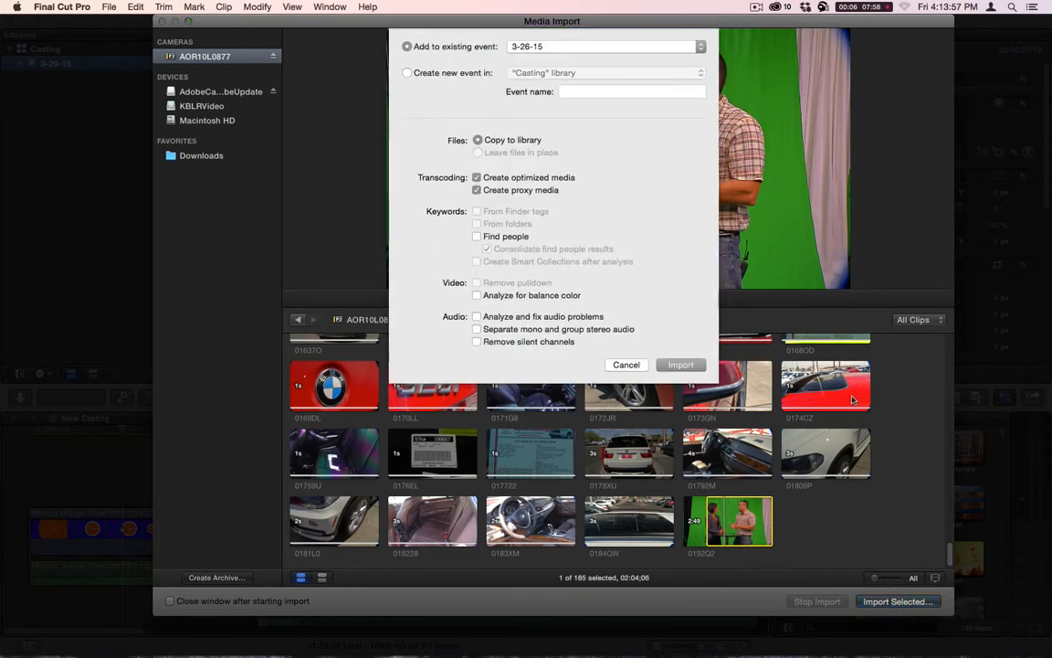
{"action": "left_click", "coordinate": [676, 366]}
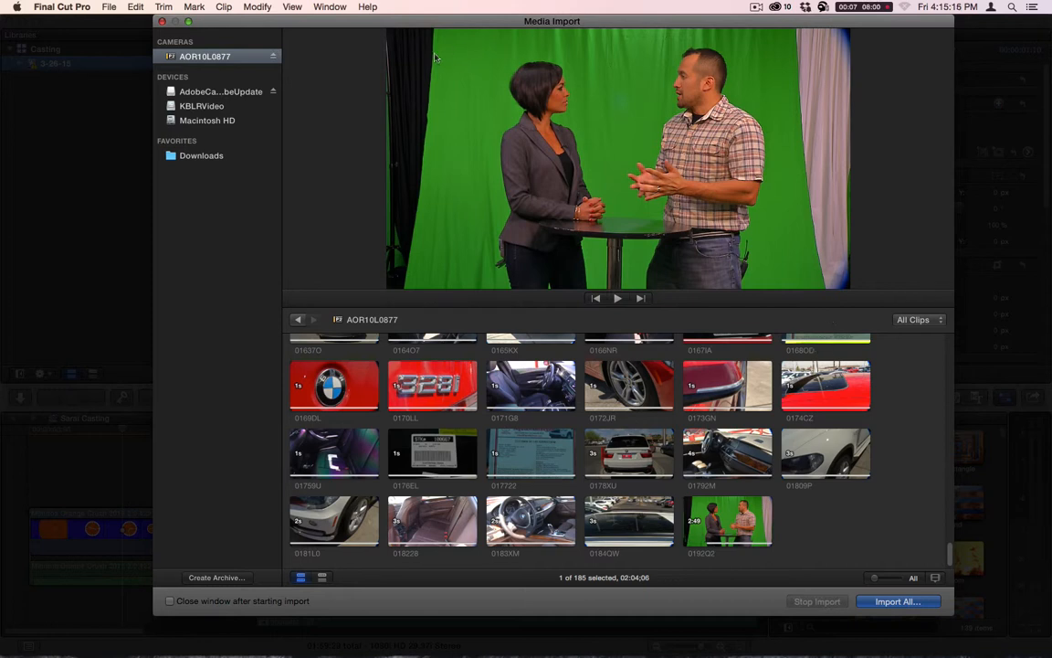
- Eject the AOR10L0877 camera card and close the Media Import window
{"action": "left_click", "coordinate": [273, 57]}
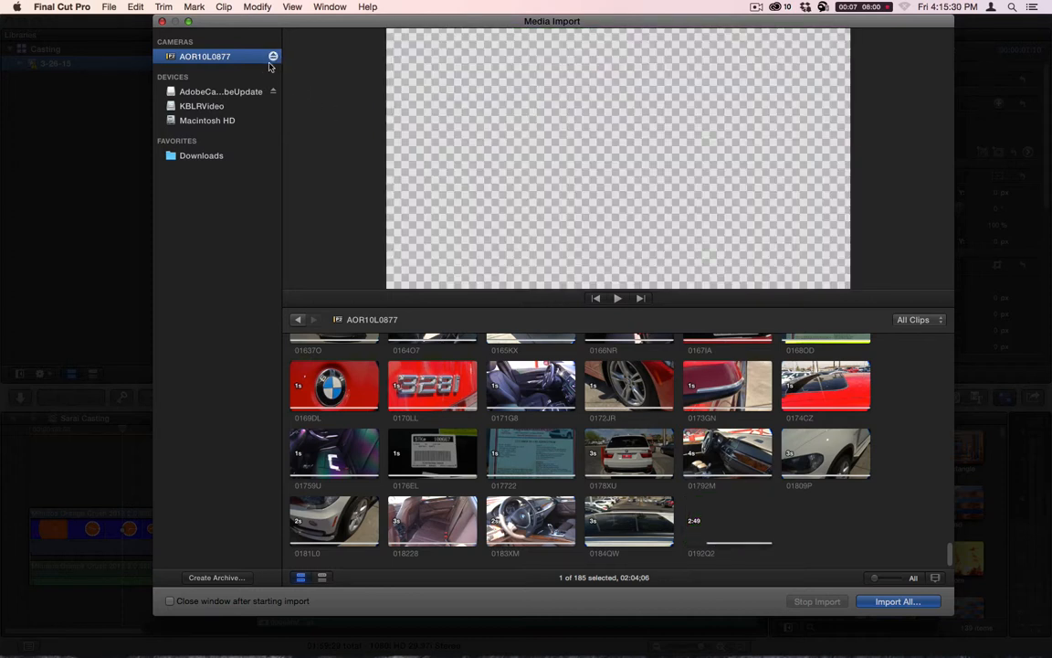
{"action": "left_click", "coordinate": [274, 58]}
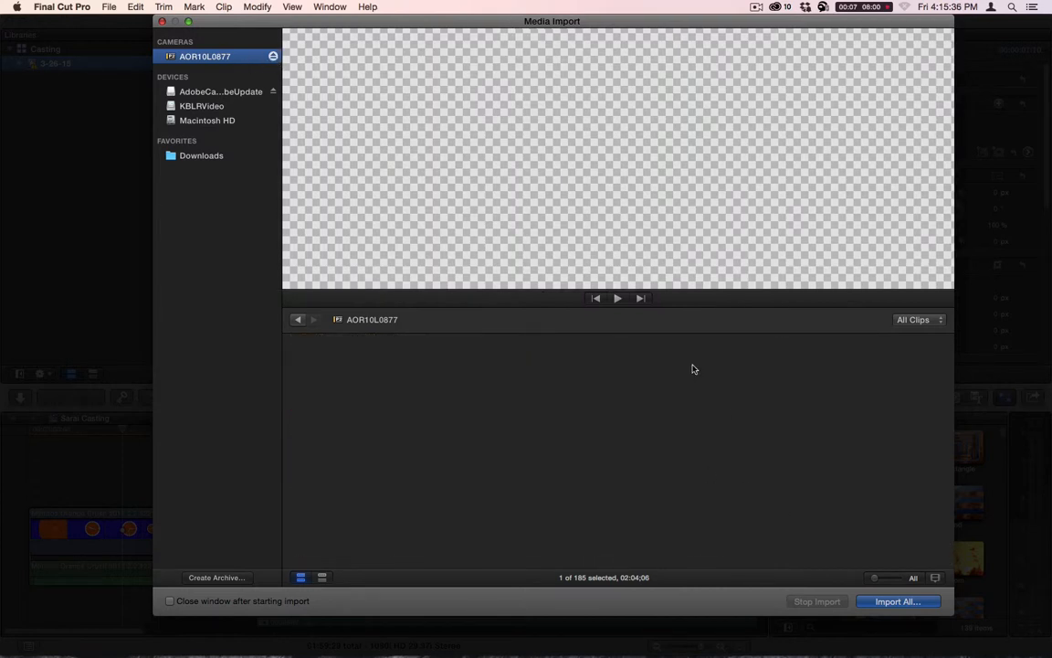
{"action": "left_click", "coordinate": [163, 21]}
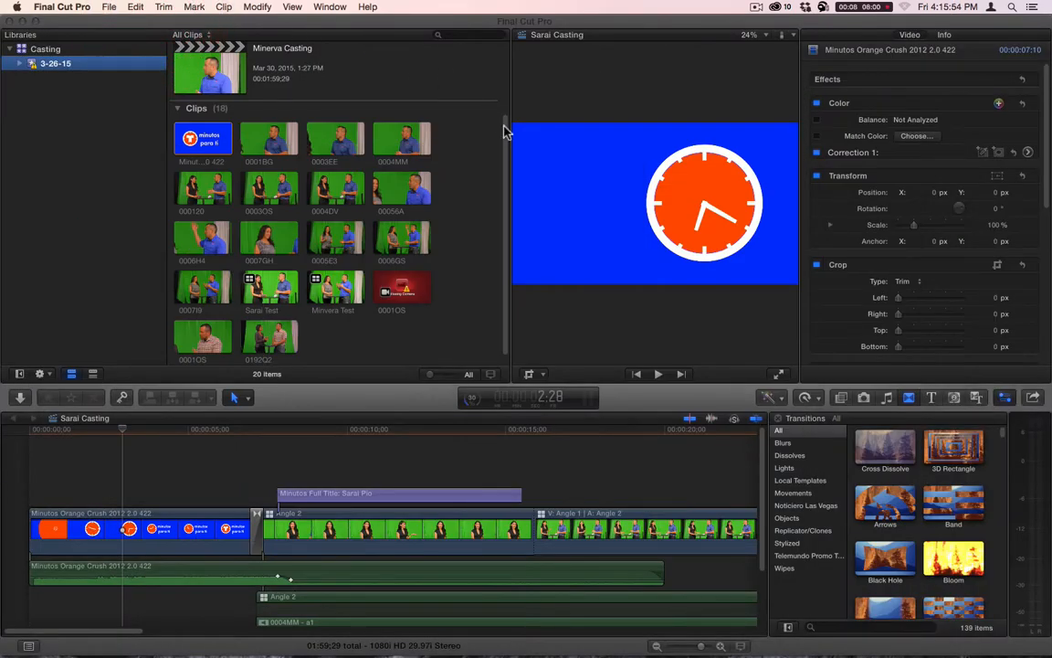
- Create a project in the 3-26-15 event, named with the casting candidate's first name followed by "Casting"
{"action": "scroll", "coordinate": [331, 91], "scroll_direction": "up", "scroll_amount": 2}
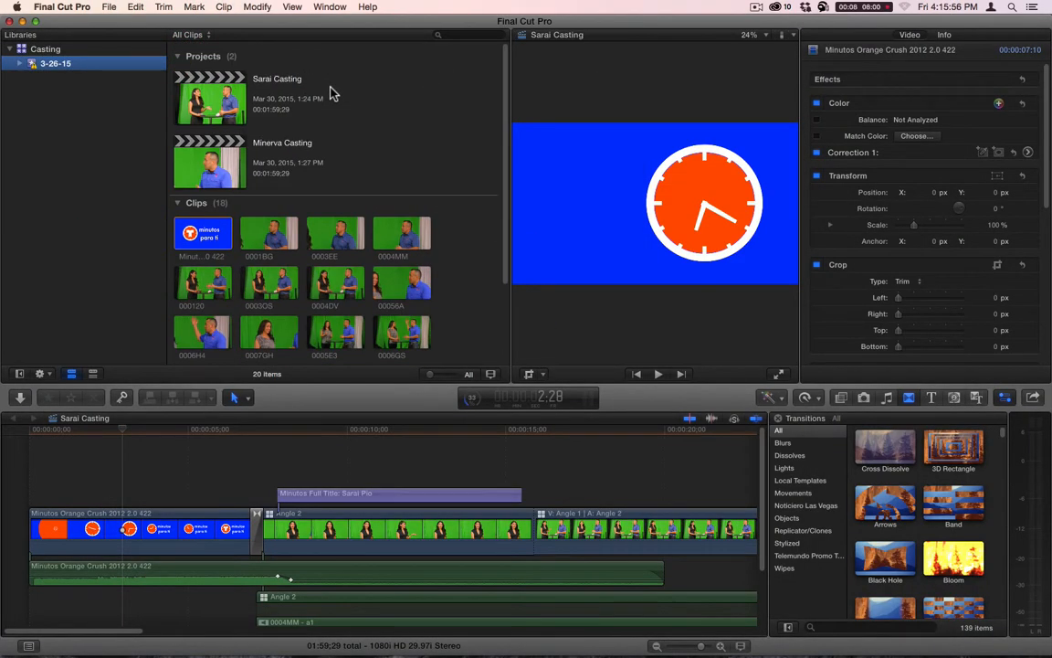
{"action": "left_click", "coordinate": [405, 141]}
{"action": "key", "text": "cmd+n"}
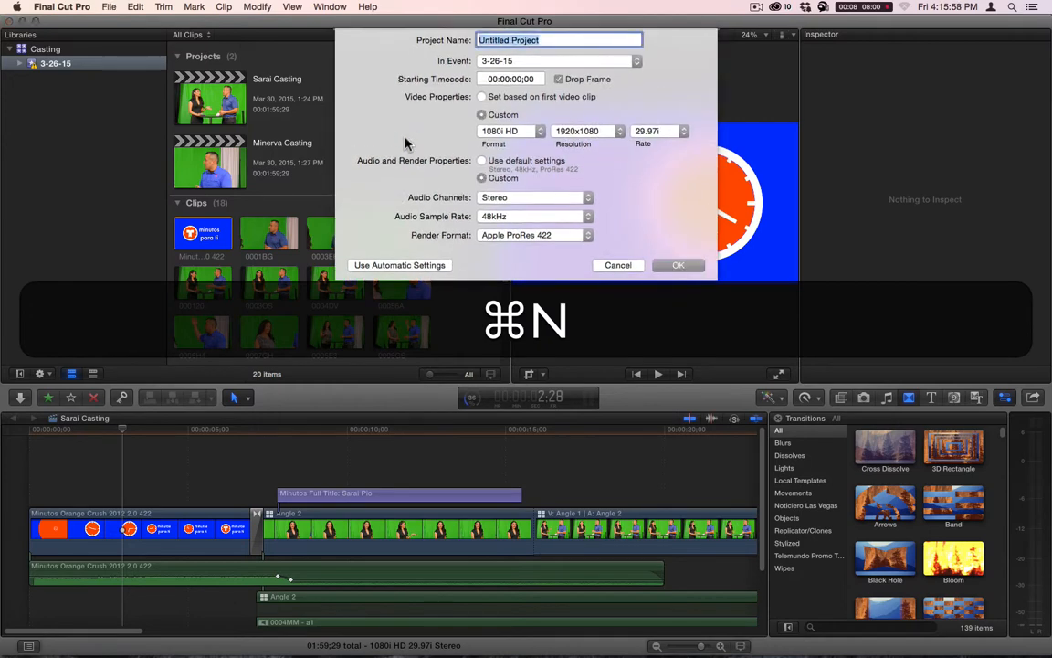
{"action": "type", "text": "Celest"}
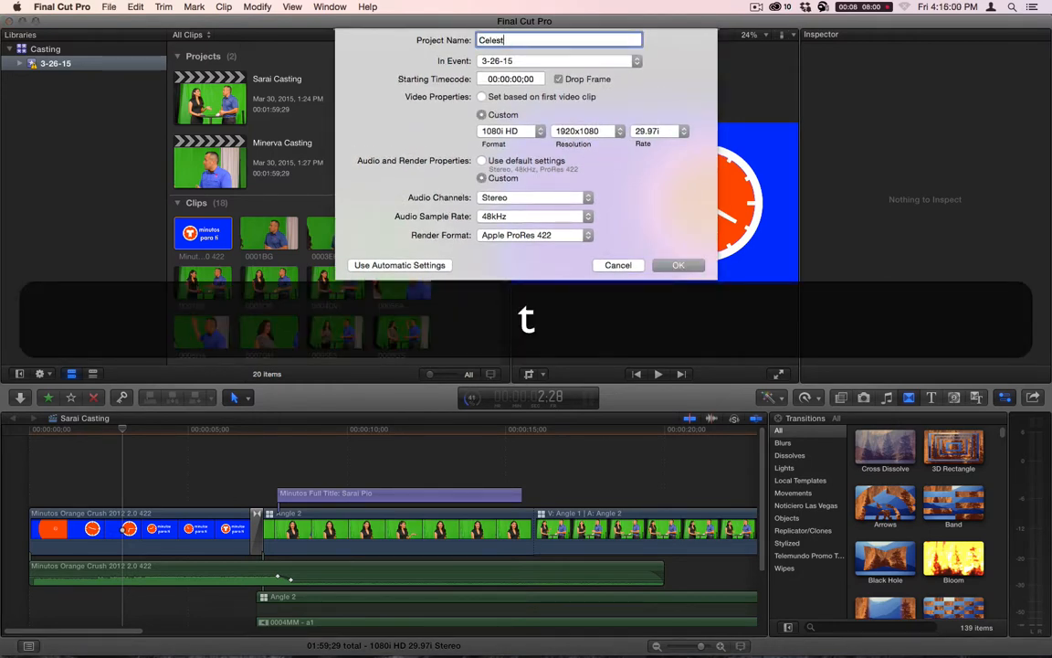
{"action": "type", "text": "e Ca"}
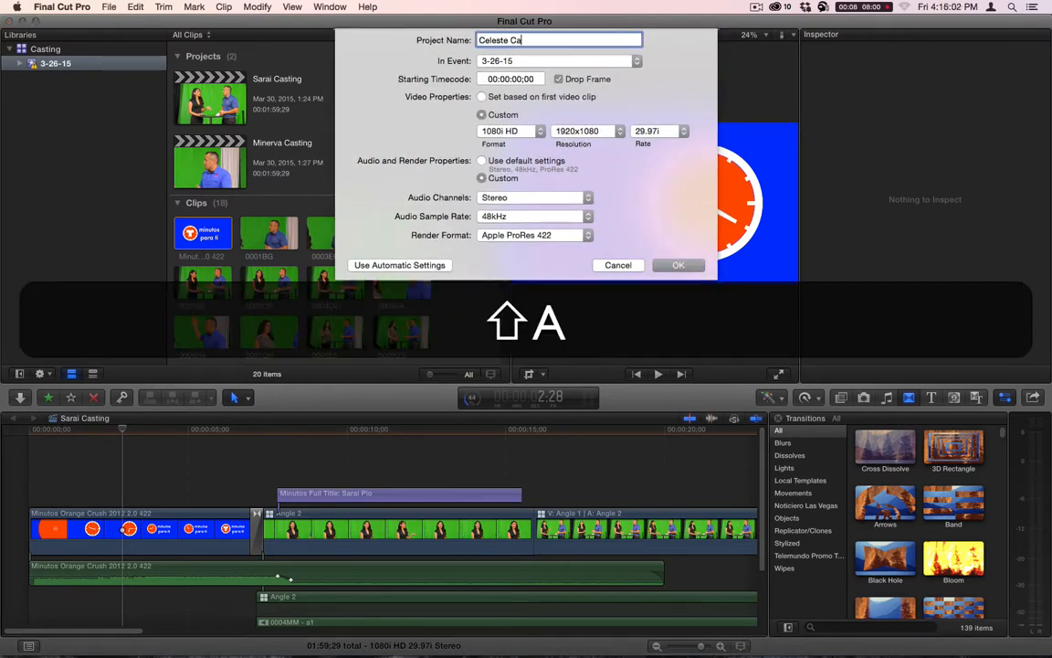
{"action": "type", "text": "sting"}
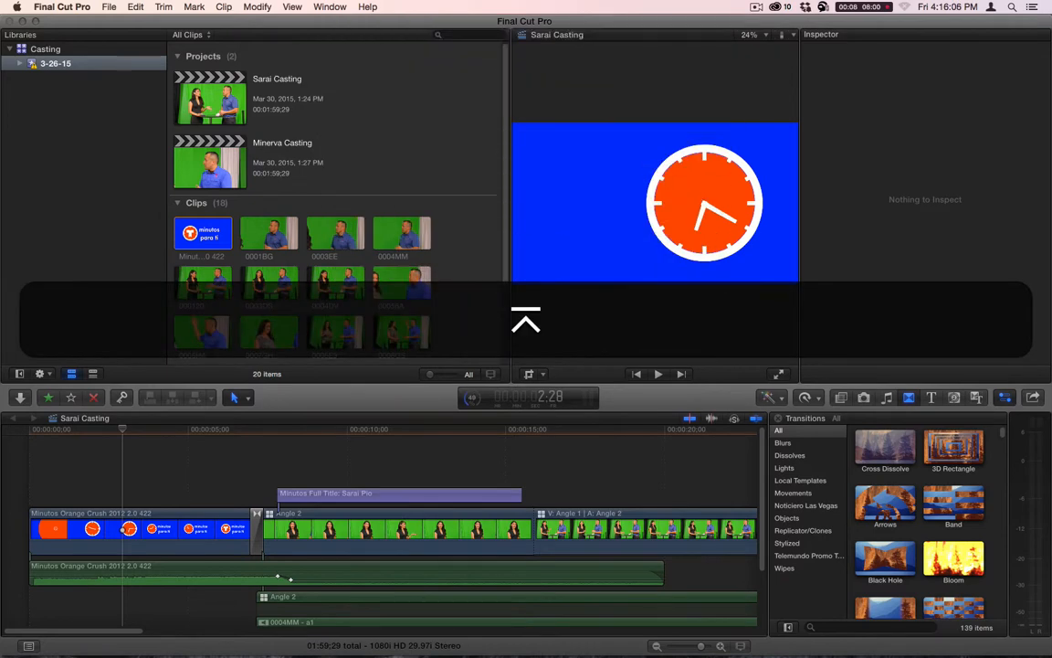
- Set up a new multicam clip from imported clips 0001OS and 0192Q2, named with the candidate's first name followed by "Test"
{"action": "scroll", "coordinate": [413, 190], "scroll_direction": "down", "scroll_amount": 1}
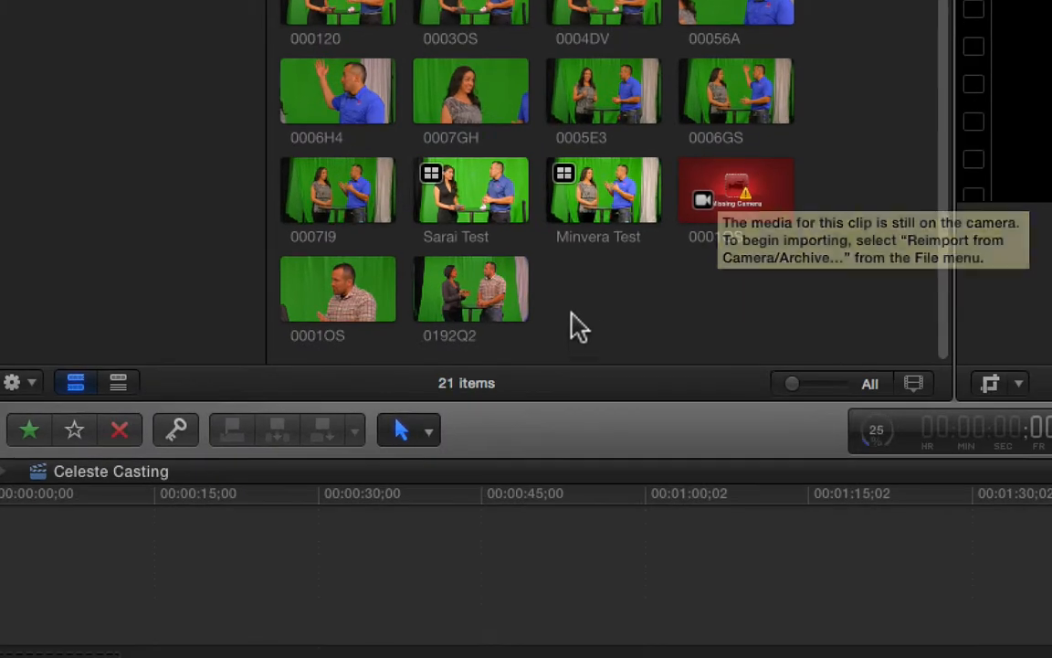
{"action": "left_click_drag", "start_coordinate": [346, 326], "coordinate": [184, 326]}
{"action": "left_click_drag", "start_coordinate": [305, 297], "coordinate": [320, 294]}
{"action": "right_click", "coordinate": [339, 287]}
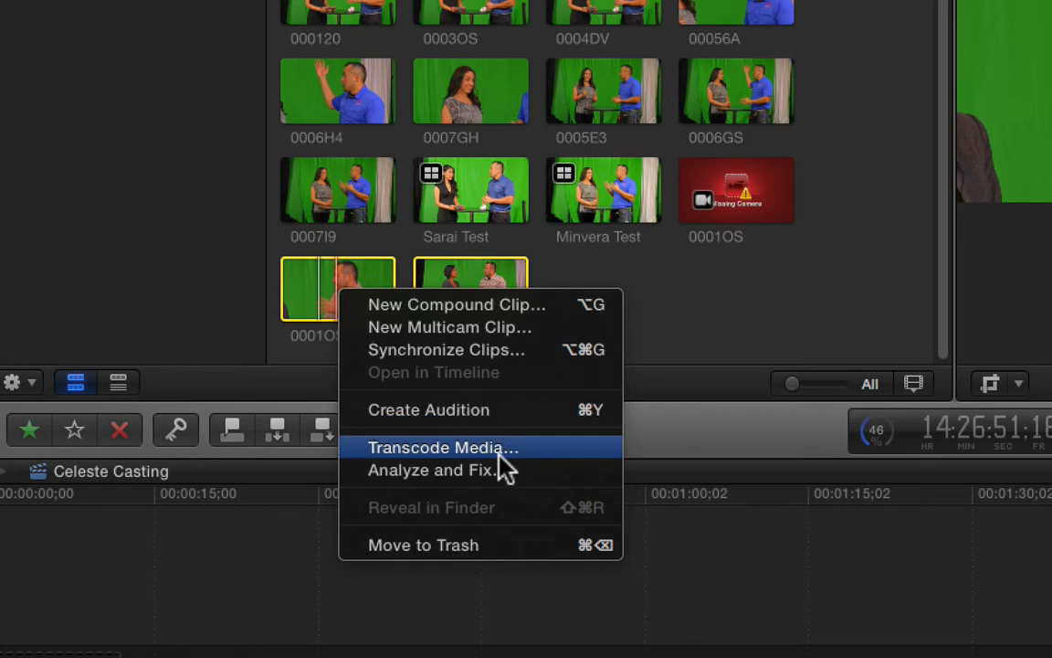
{"action": "left_click", "coordinate": [505, 331]}
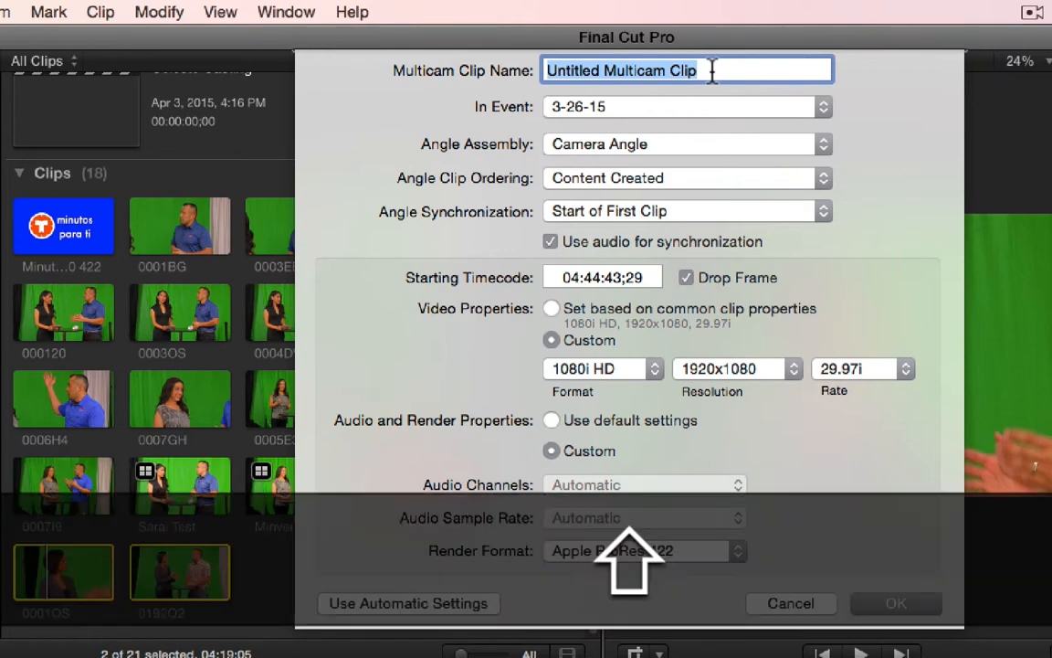
{"action": "type", "text": "Ces"}
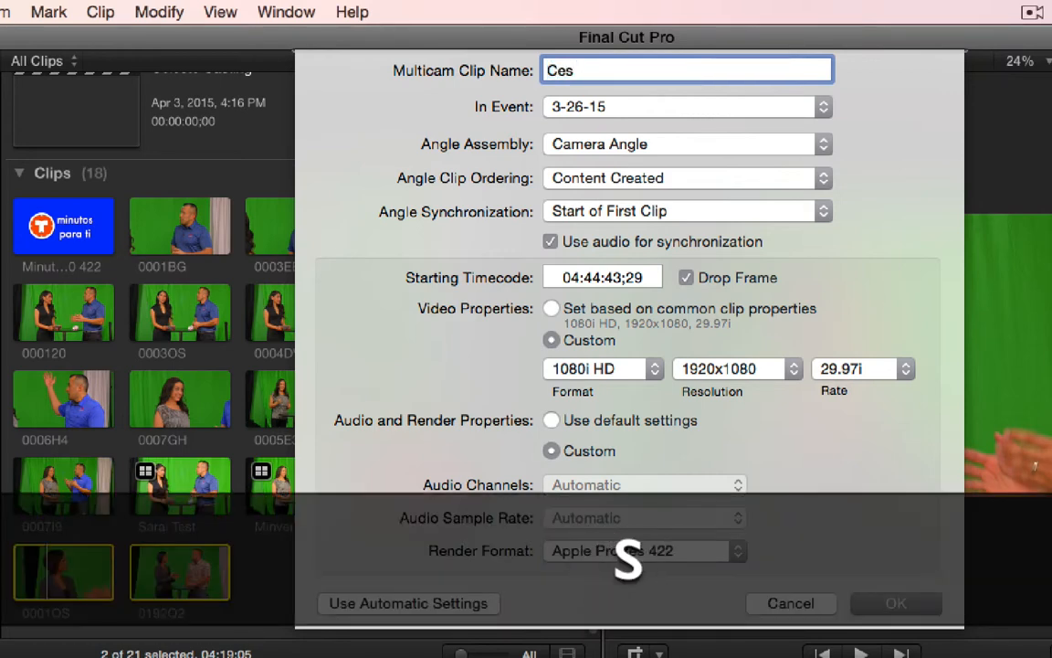
{"action": "key", "text": "BackSpace"}
{"action": "type", "text": "leste "}
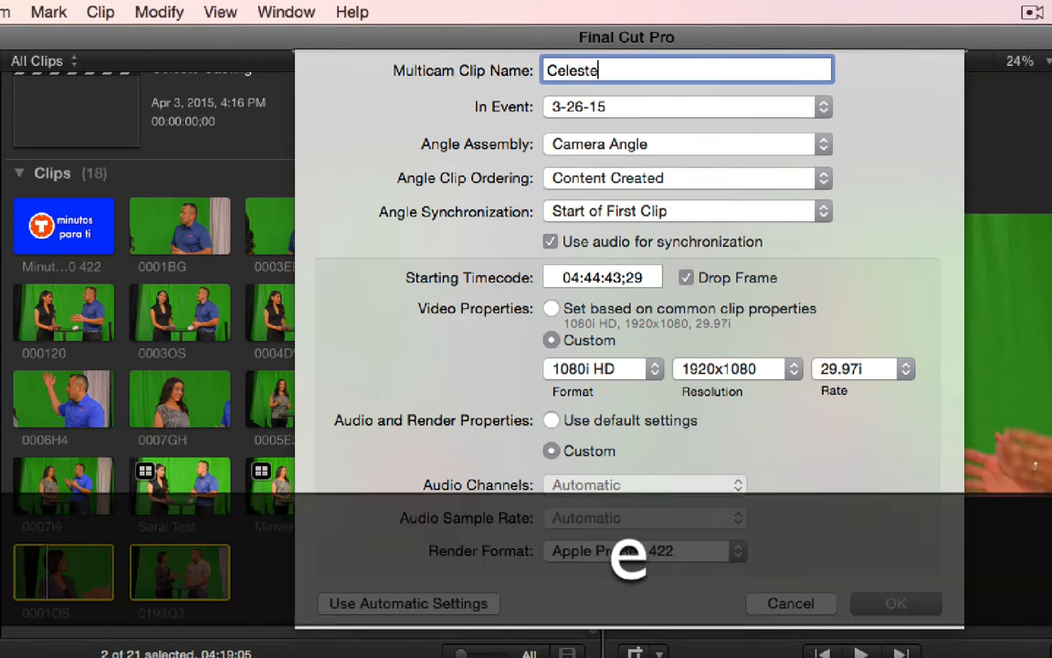
{"action": "type", "text": "Test"}
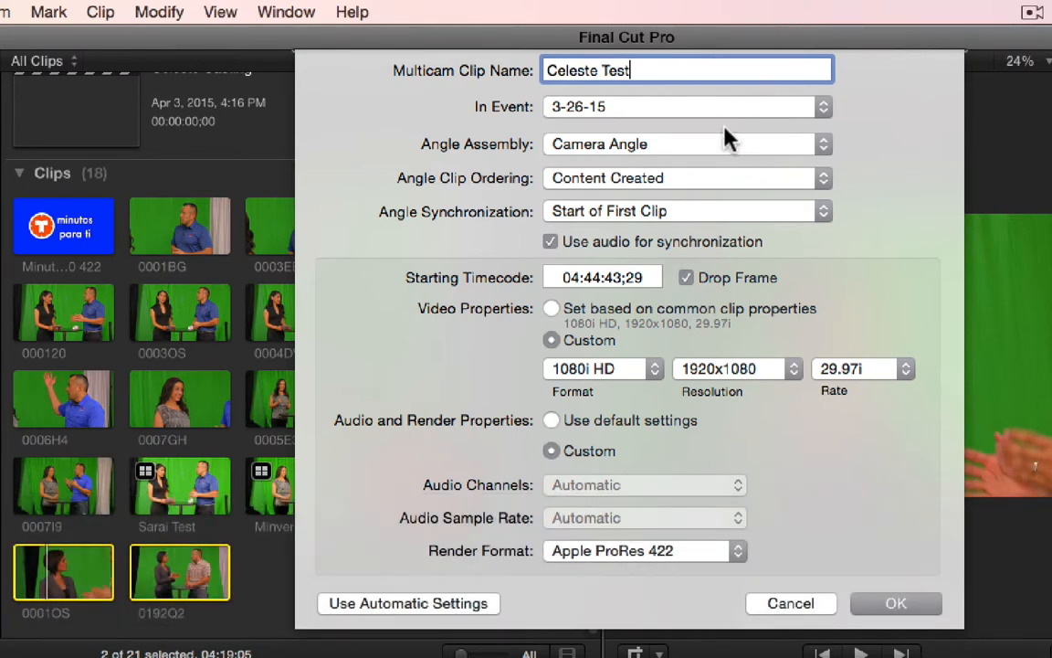
- Review the available events and the angle assembly options for the new multicam clip, keeping 3-26-15 and Camera Angle
{"action": "left_click", "coordinate": [658, 111]}
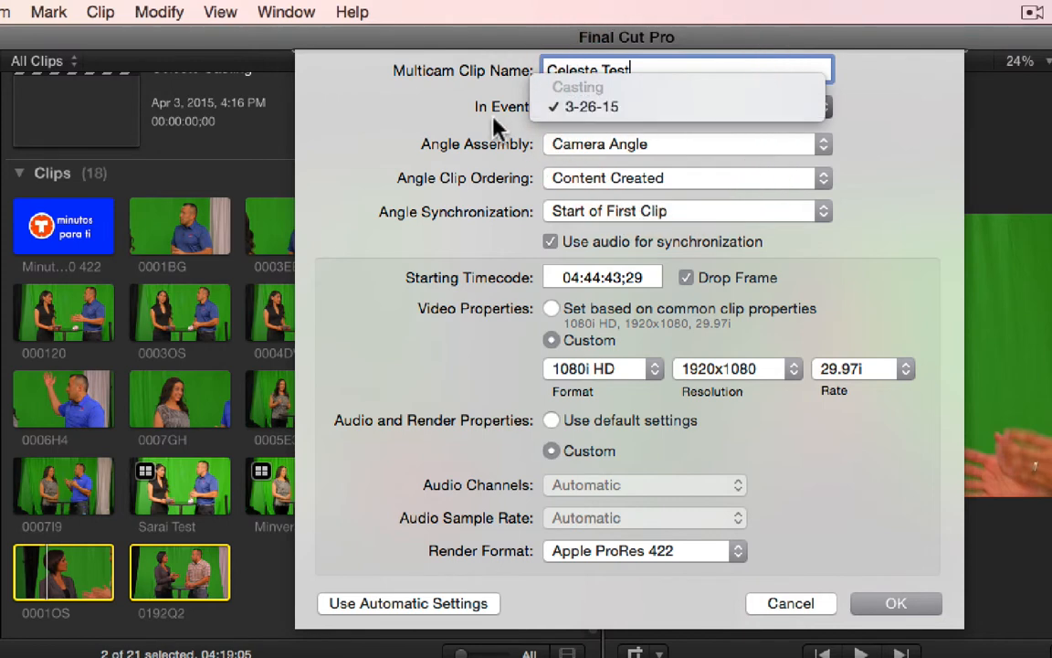
{"action": "left_click", "coordinate": [450, 111]}
{"action": "left_click", "coordinate": [612, 149]}
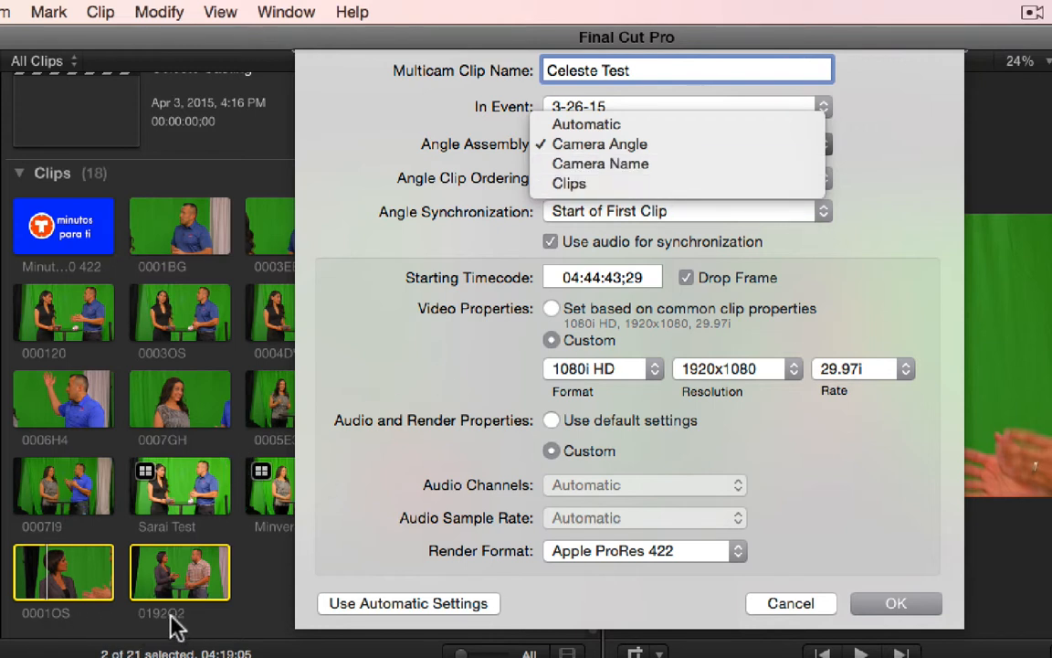
{"action": "left_click", "coordinate": [907, 185]}
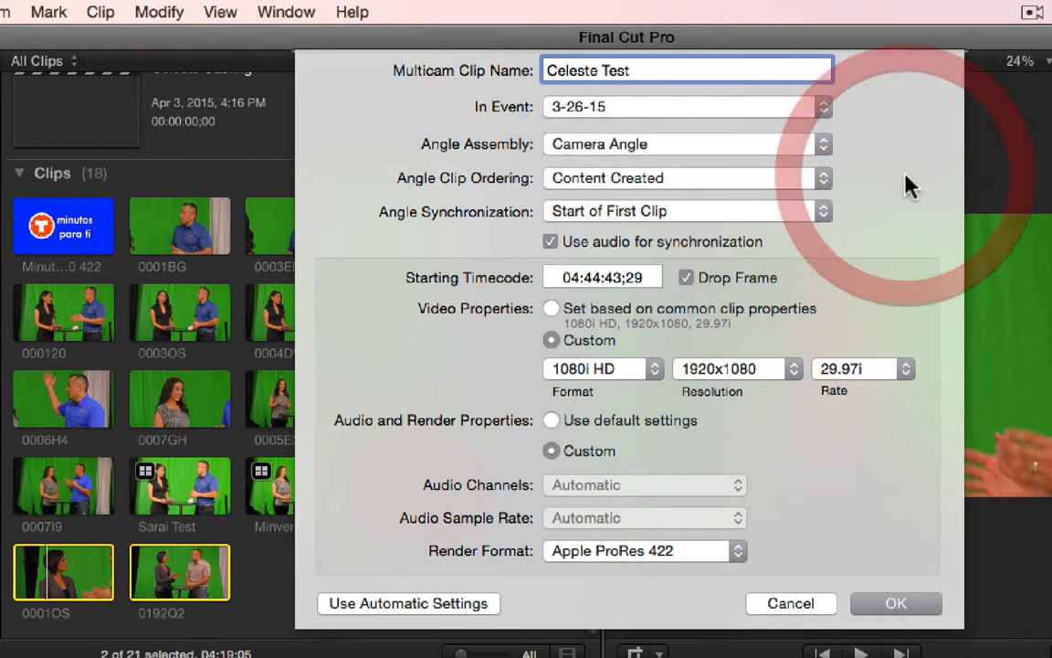
- Review the angle clip ordering and synchronization options, keeping Content Created and Start of First Clip
{"action": "left_click", "coordinate": [678, 179]}
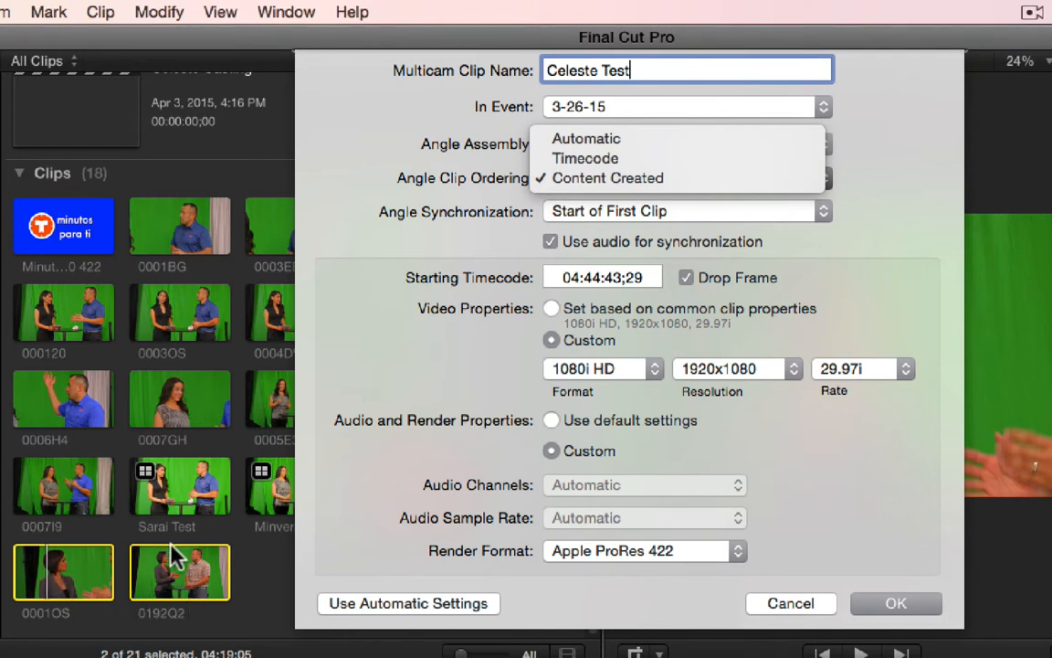
{"action": "left_click", "coordinate": [873, 146]}
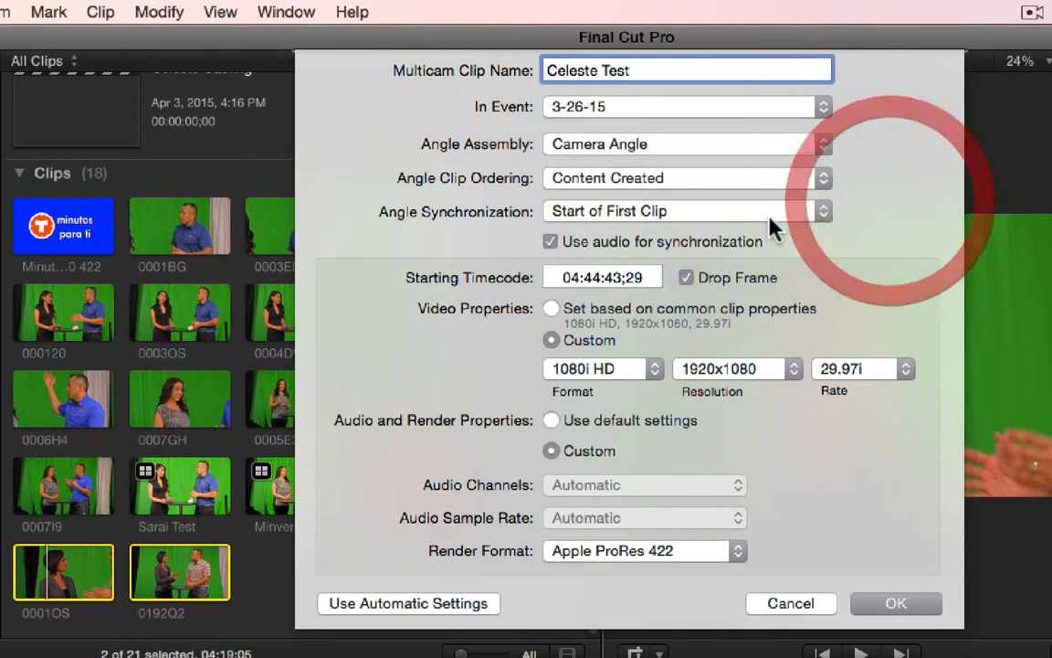
{"action": "left_click", "coordinate": [686, 215]}
{"action": "left_click", "coordinate": [861, 275]}
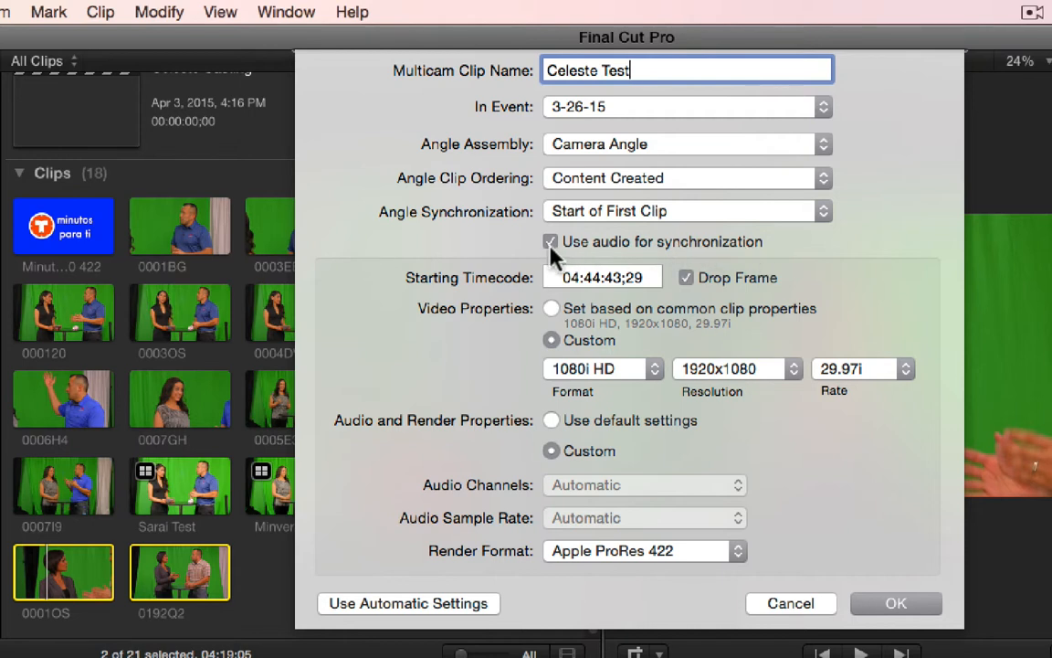
{"action": "left_click", "coordinate": [686, 213]}
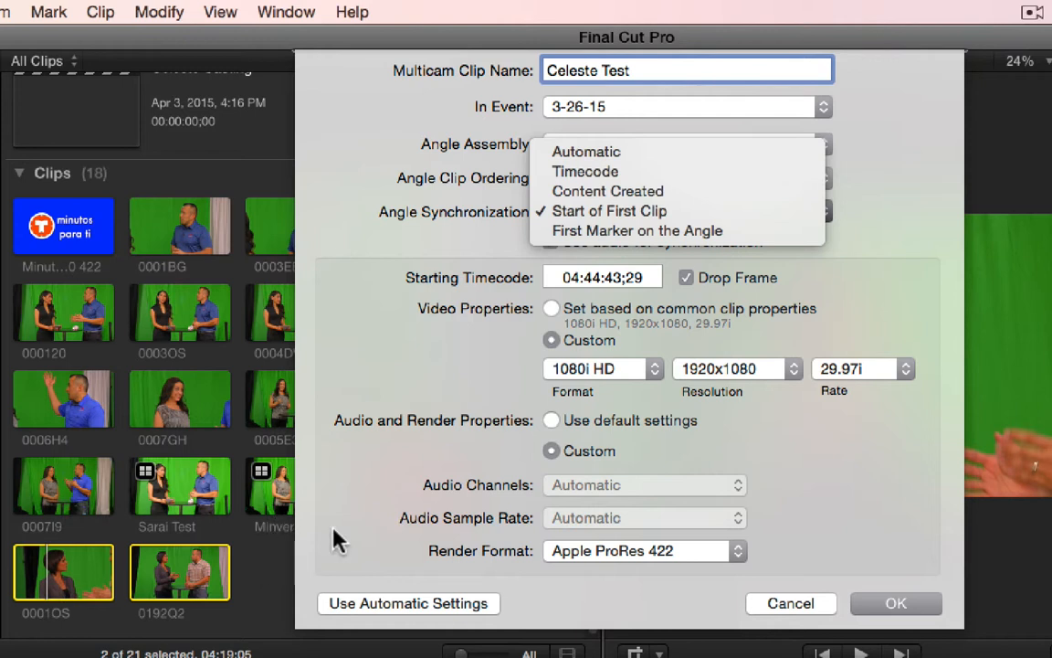
{"action": "left_click", "coordinate": [798, 224]}
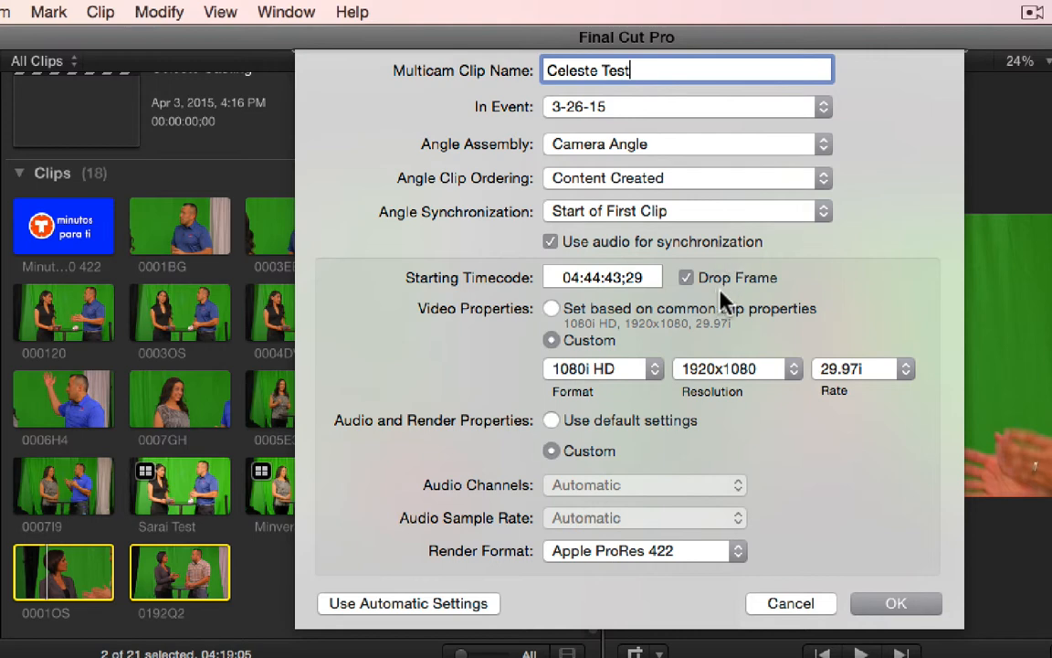
- Set the multicam clip's starting timecode to 01:00:00;00
{"action": "left_click", "coordinate": [547, 278]}
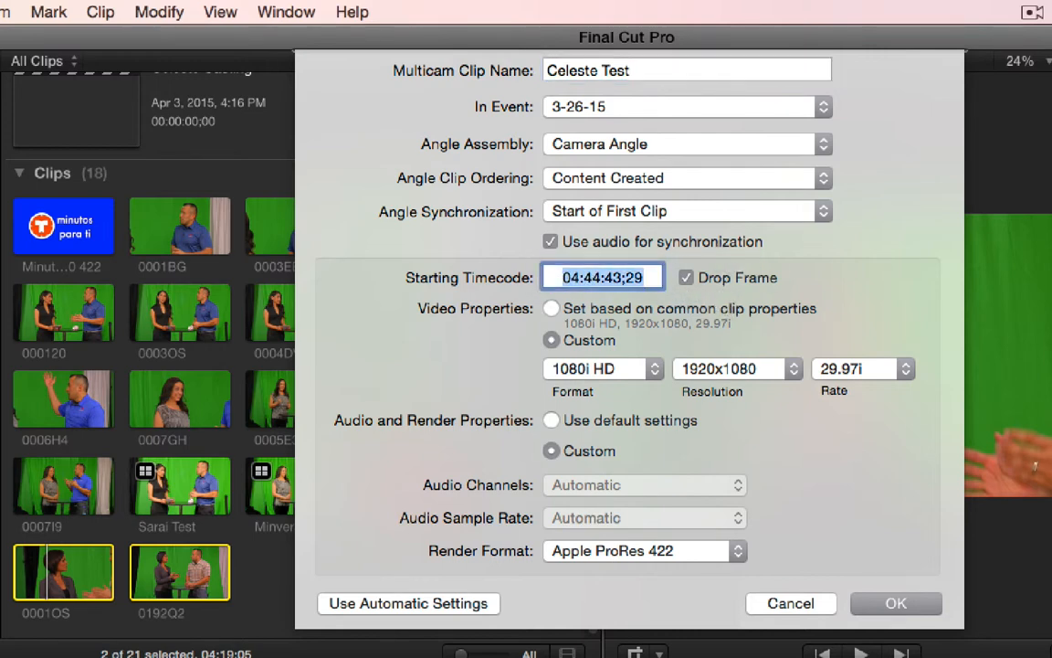
{"action": "type", "text": "01000000"}
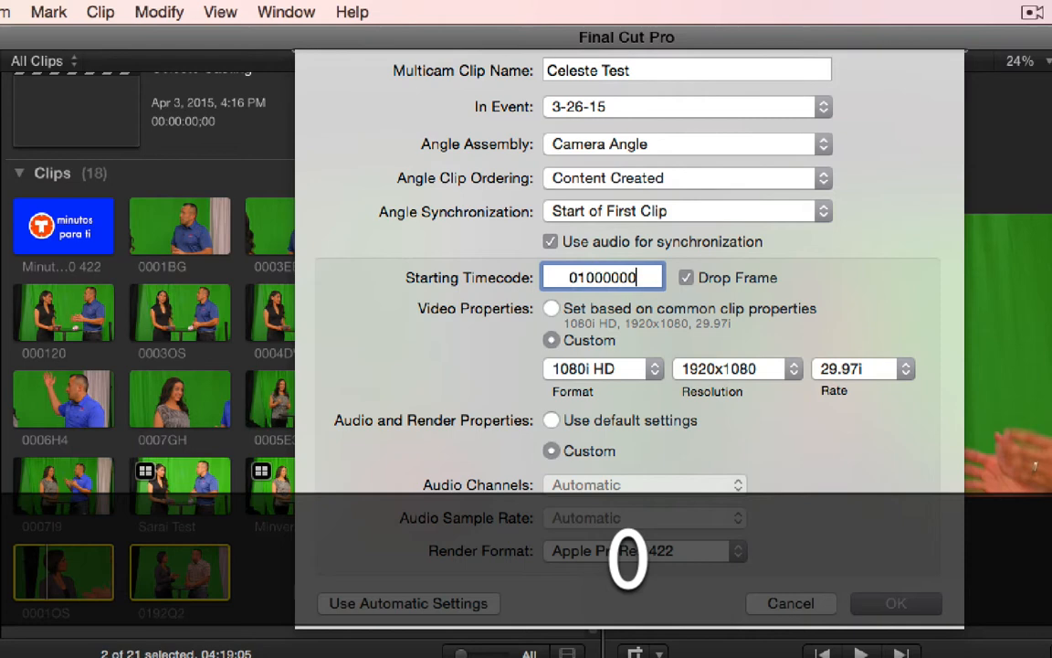
{"action": "key", "text": "Tab"}
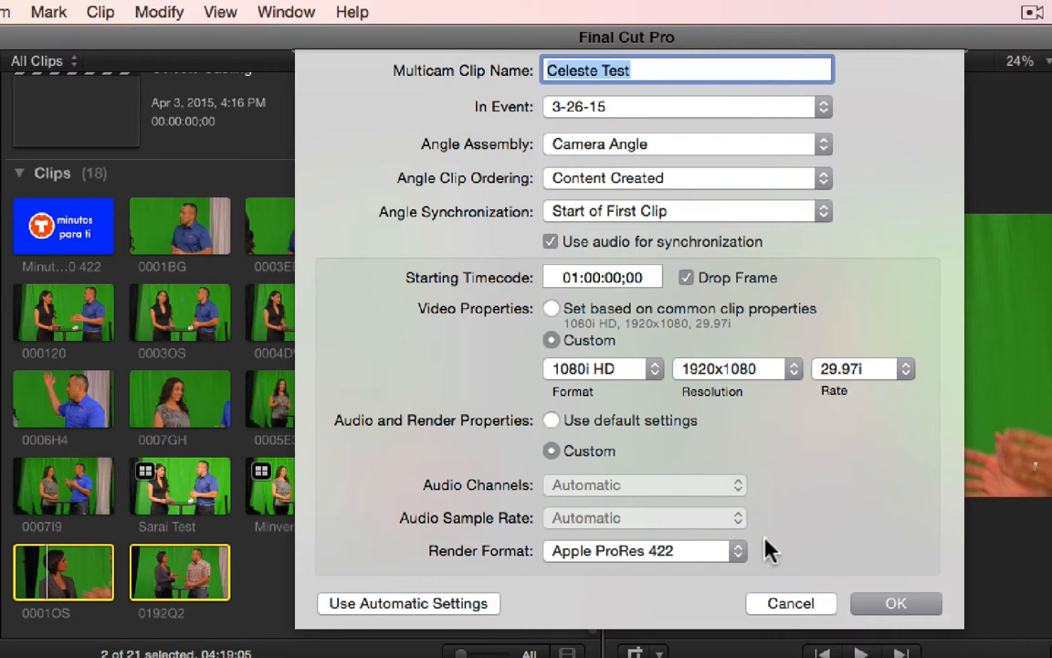
- Review the render formats, keep Apple ProRes 422, and create the multicam clip
{"action": "left_click", "coordinate": [669, 555]}
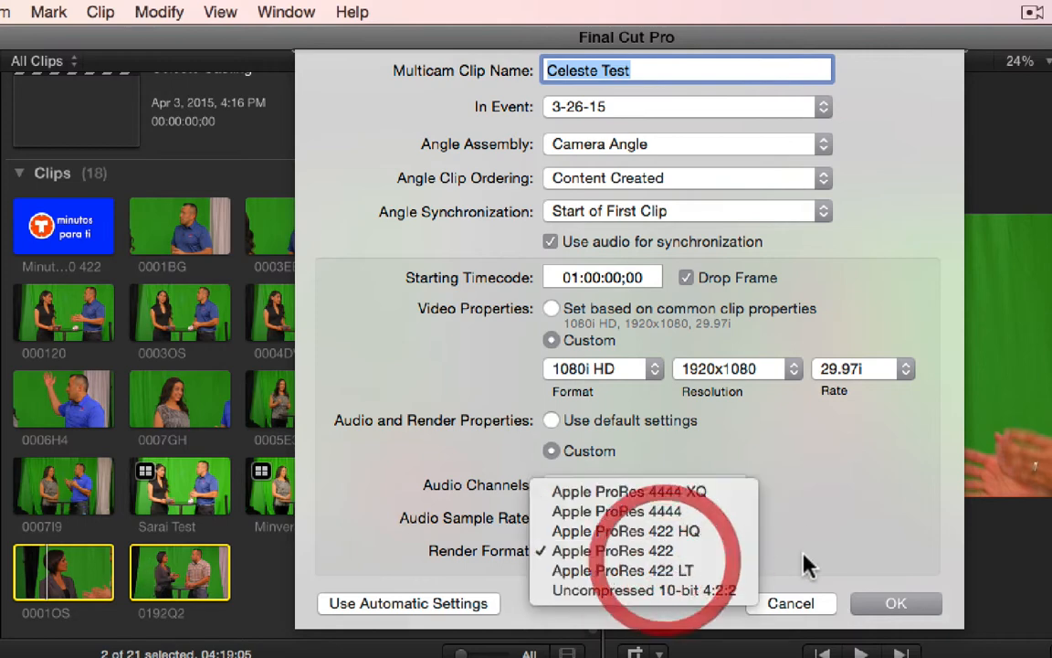
{"action": "left_click", "coordinate": [842, 552]}
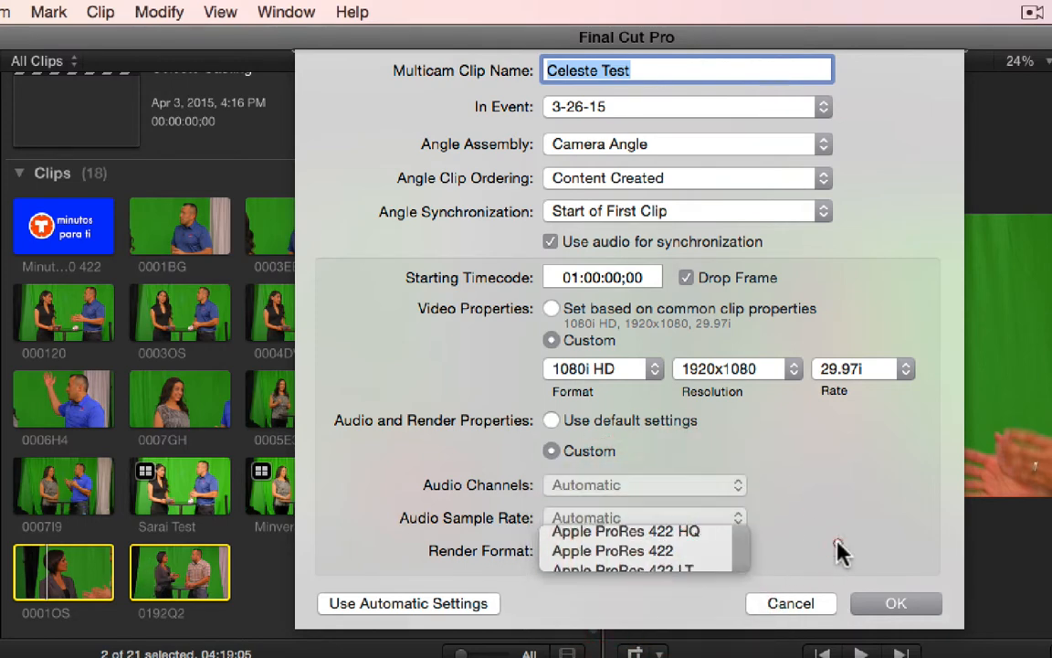
{"action": "left_click", "coordinate": [681, 552]}
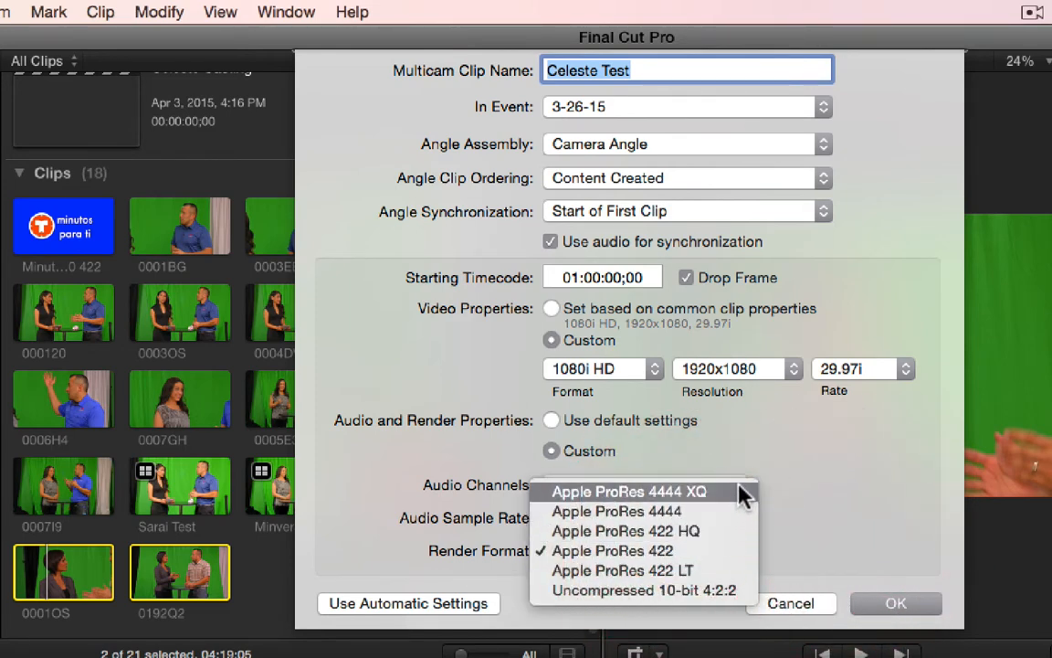
{"action": "left_click", "coordinate": [839, 534]}
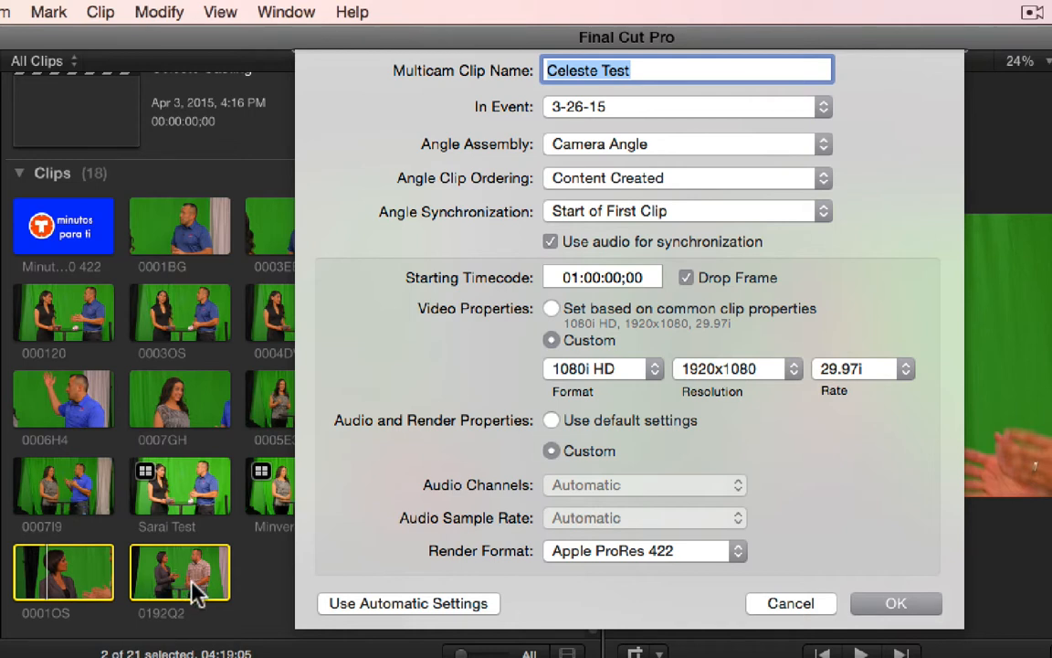
{"action": "left_click", "coordinate": [740, 548]}
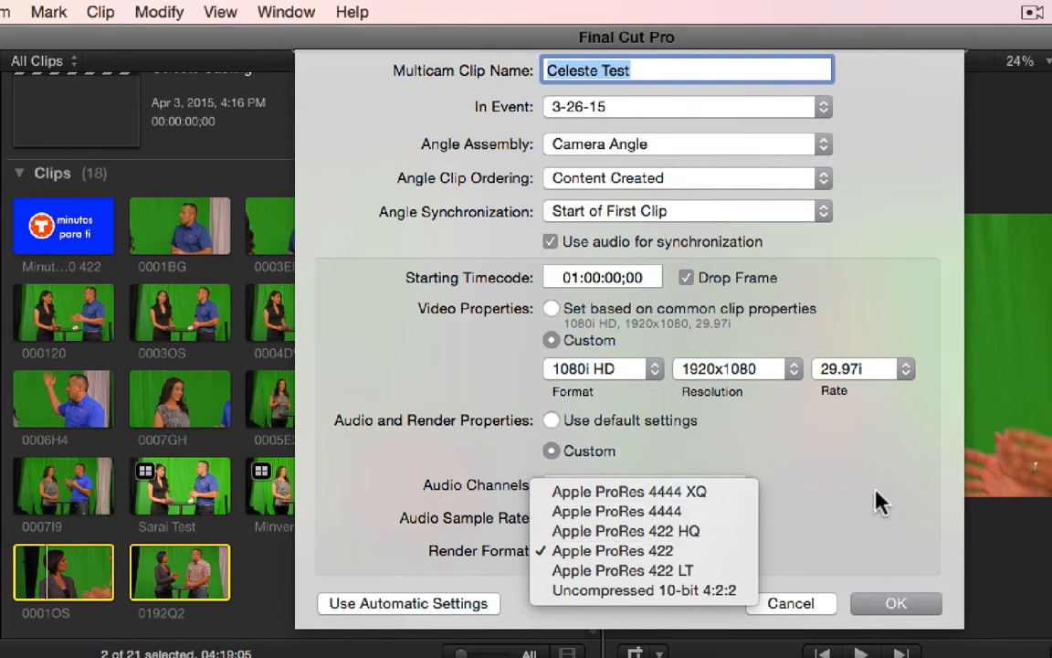
{"action": "left_click", "coordinate": [937, 471]}
{"action": "left_click", "coordinate": [898, 605]}
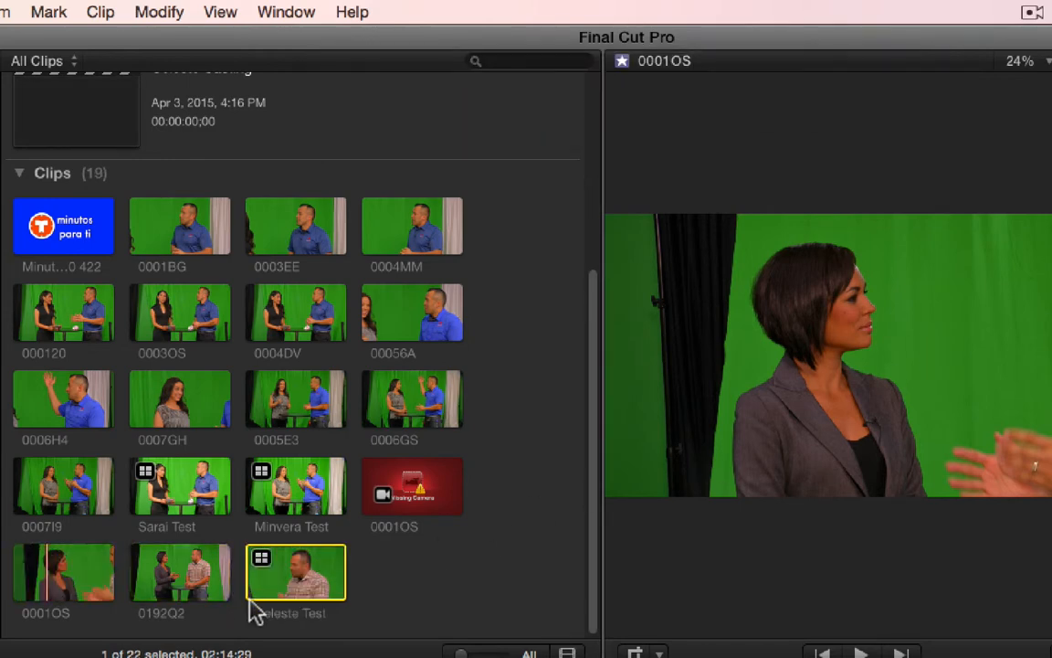
- Append the new multicam clip to the project timeline and select it there with the playhead at about 22:19
{"action": "left_click", "coordinate": [286, 579]}
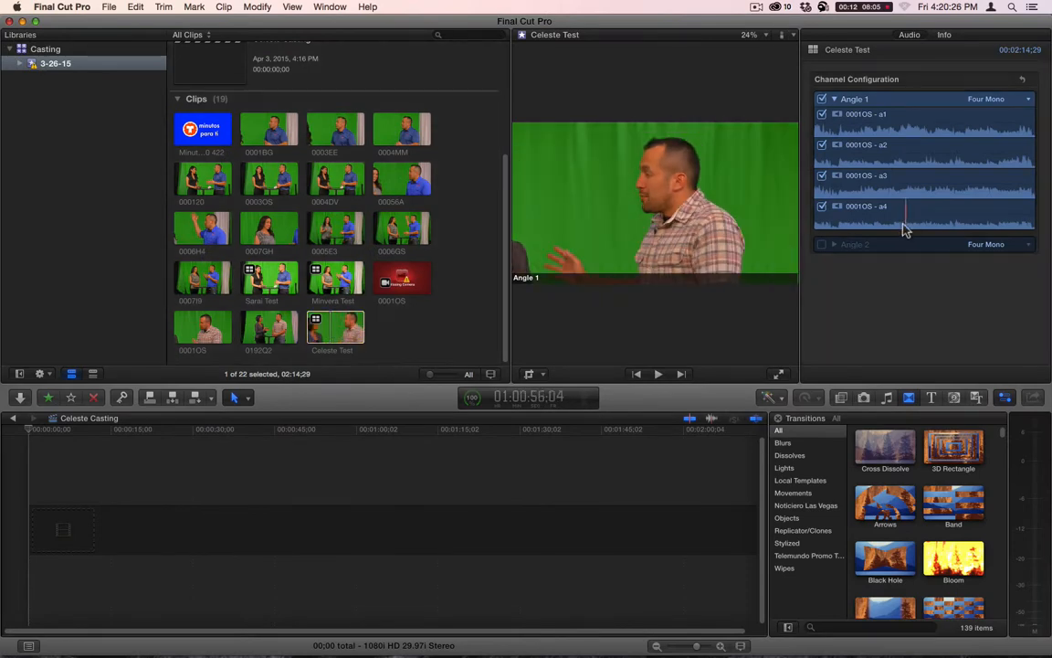
{"action": "key", "text": "e"}
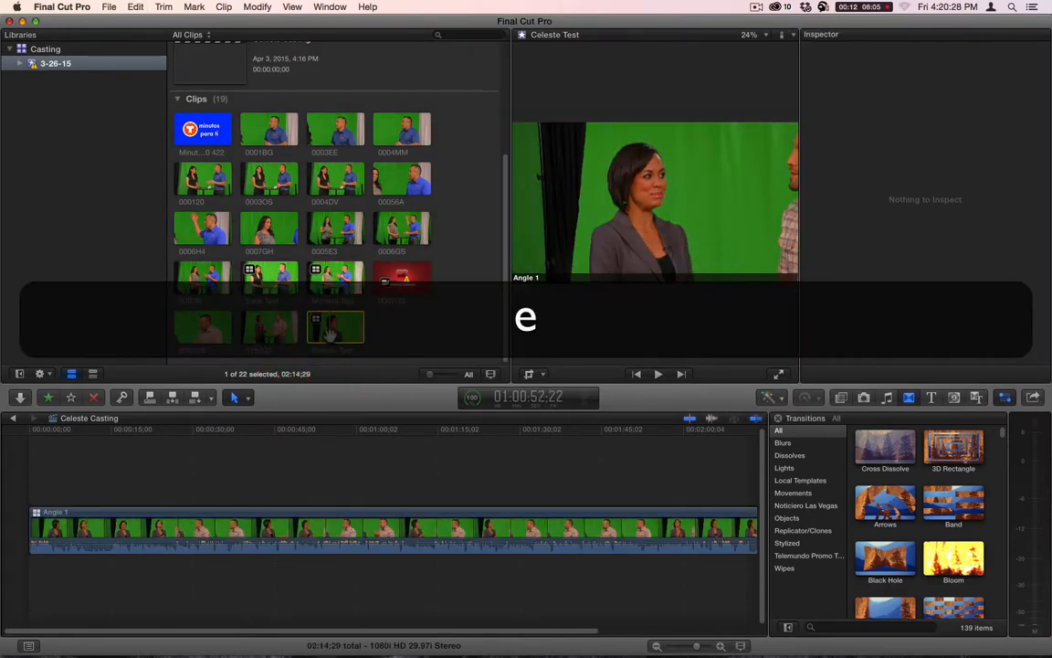
{"action": "left_click_drag", "start_coordinate": [232, 429], "coordinate": [157, 433]}
{"action": "left_click", "coordinate": [155, 521]}
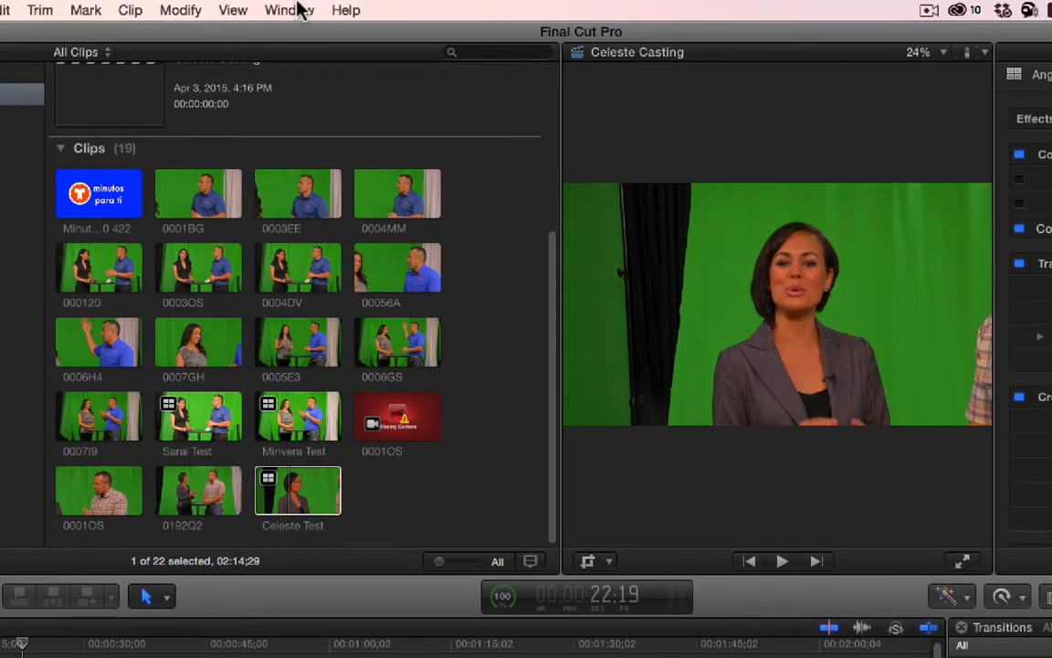
- Show the multicam angles beside the viewer and hide the browser to enlarge the viewing area
{"action": "left_click", "coordinate": [328, 7]}
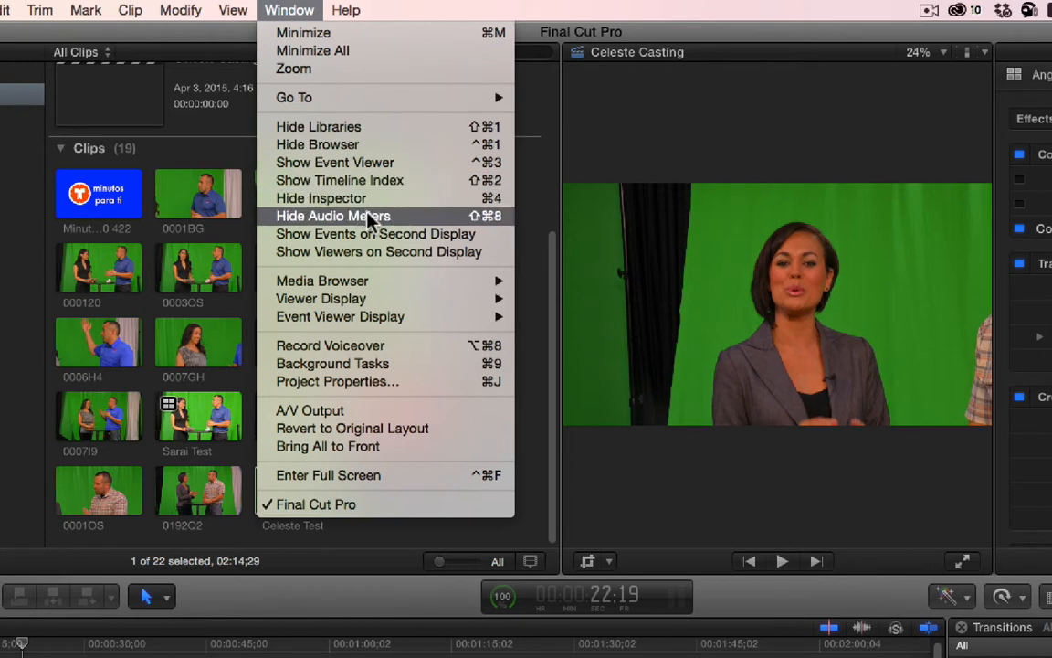
{"action": "mouse_move", "coordinate": [376, 305]}
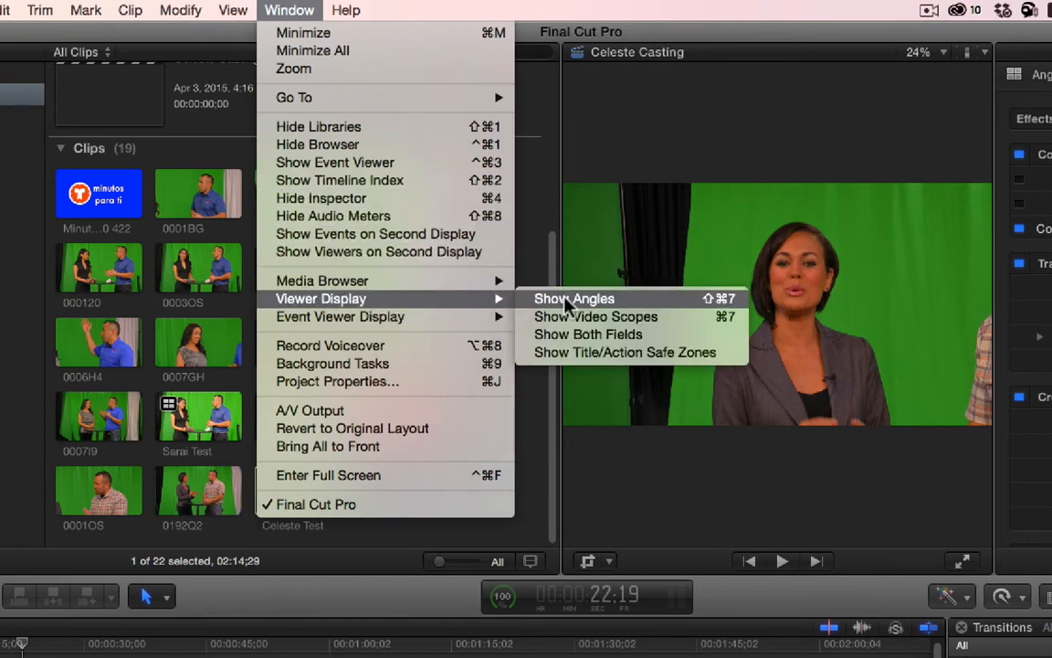
{"action": "left_click", "coordinate": [644, 301]}
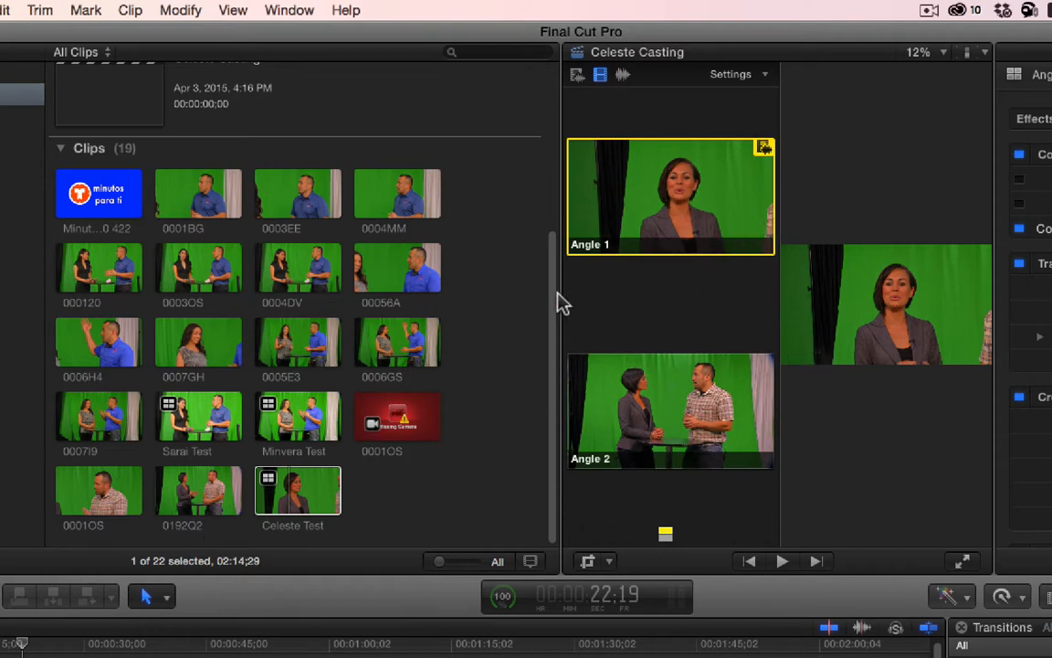
{"action": "left_click", "coordinate": [285, 10]}
{"action": "left_click", "coordinate": [375, 219]}
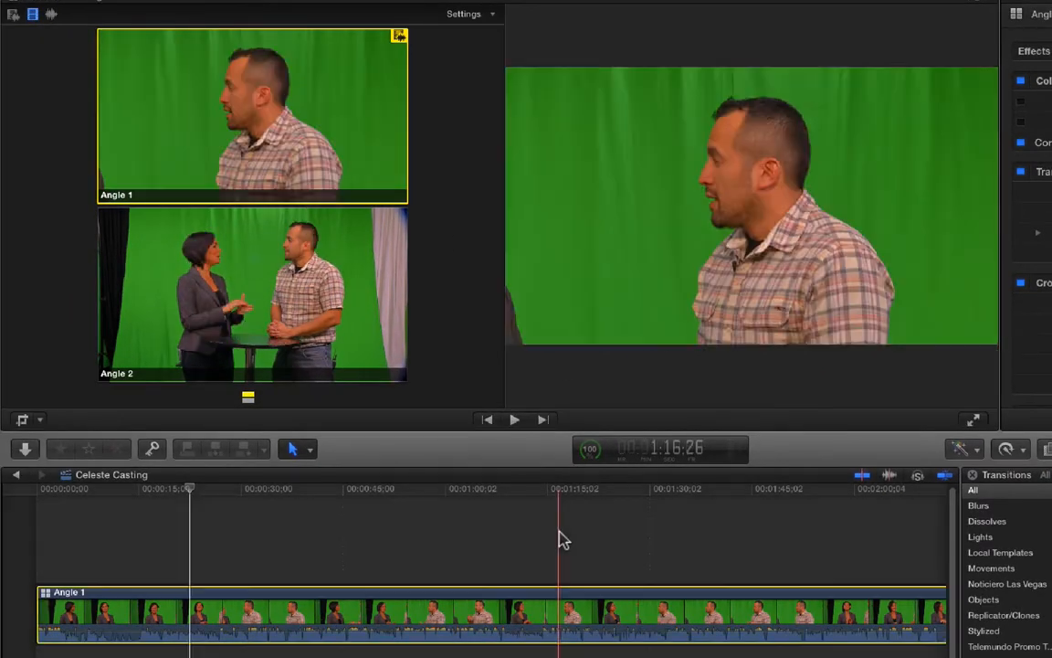
- Split the multicam clip in the timeline at about 14:25 and delete the opening segment
{"action": "left_click", "coordinate": [28, 498]}
{"action": "left_click_drag", "start_coordinate": [28, 498], "coordinate": [131, 518]}
{"action": "key", "text": "l"}
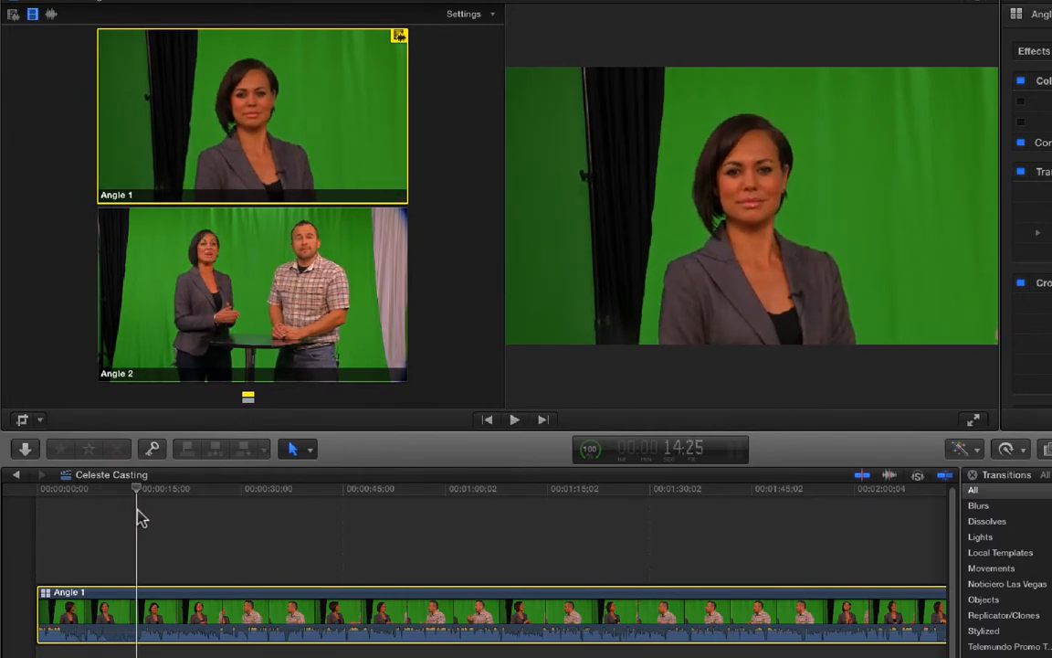
{"action": "key", "text": "super+b"}
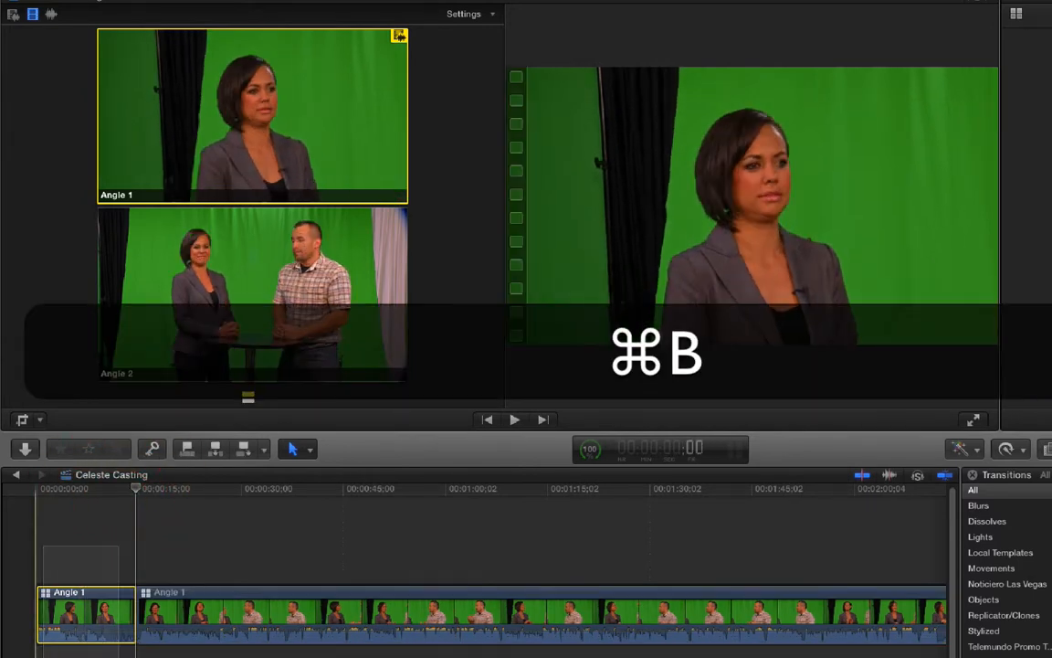
{"action": "key", "text": "BackSpace"}
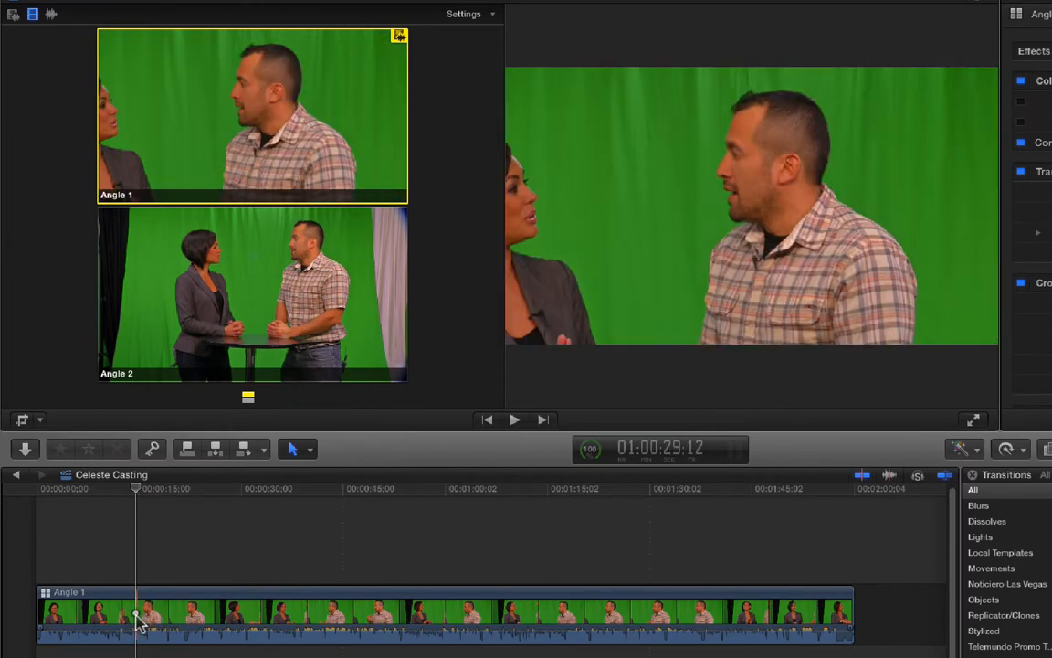
- Try the video-and-audio, video-only and audio-only switching modes in the angle viewer
{"action": "left_click", "coordinate": [13, 14]}
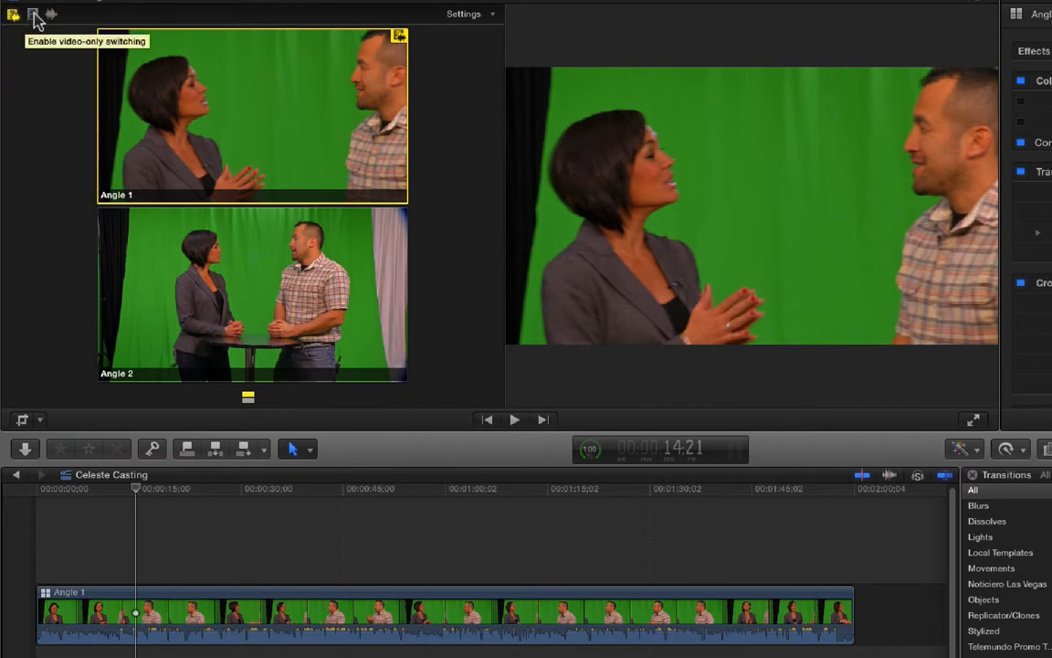
{"action": "left_click", "coordinate": [33, 16]}
{"action": "left_click", "coordinate": [50, 15]}
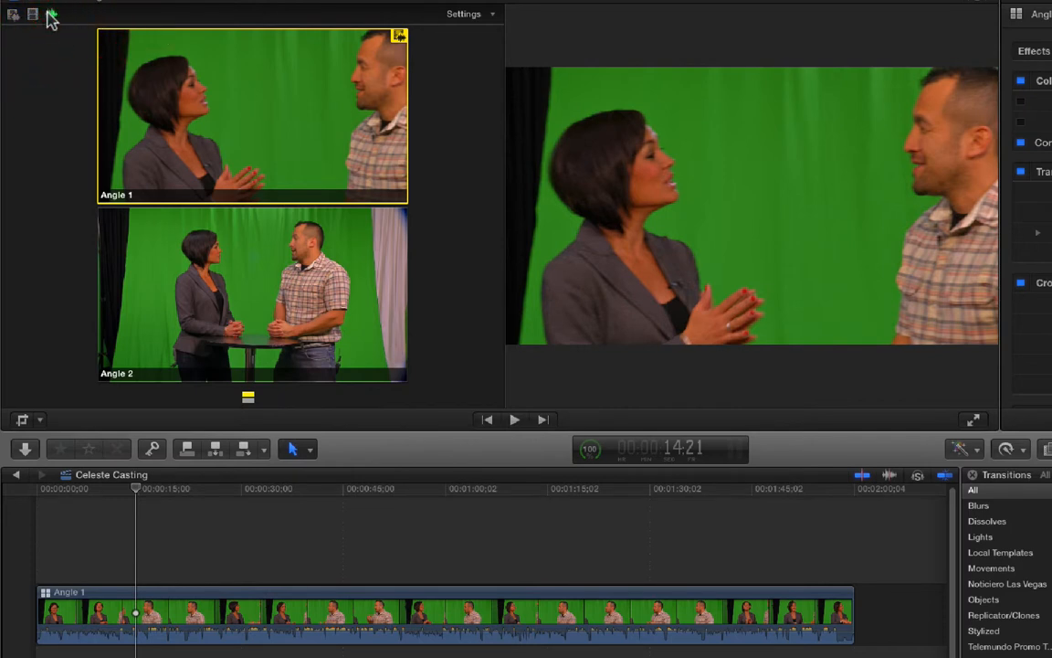
- Try Clip and None as the angle viewer's display name overlay, and return it to Angle
{"action": "left_click", "coordinate": [491, 15]}
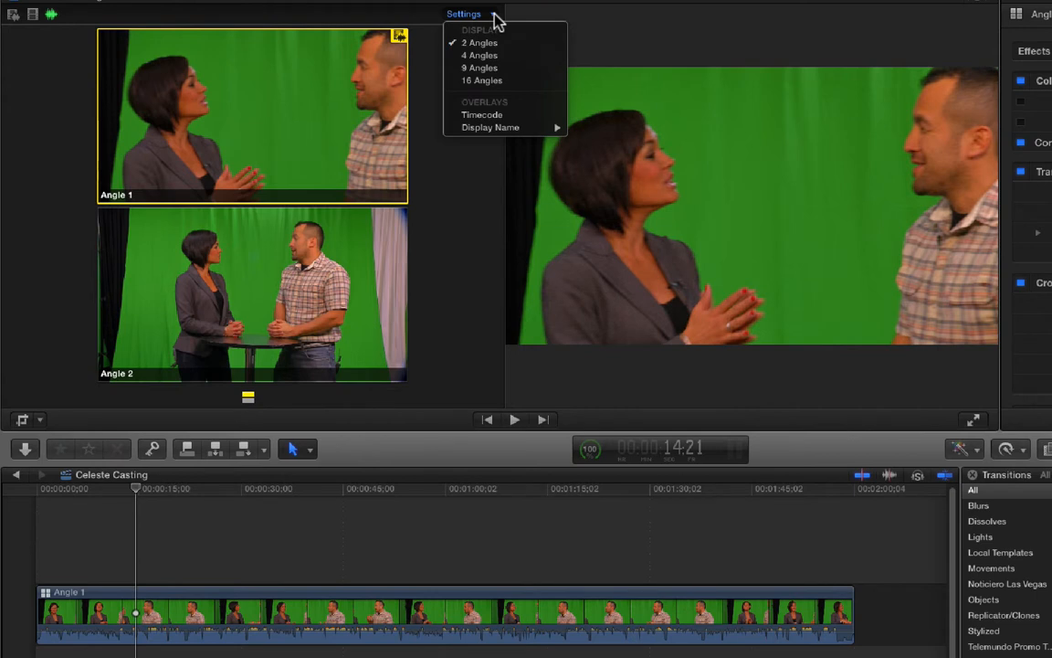
{"action": "mouse_move", "coordinate": [501, 133]}
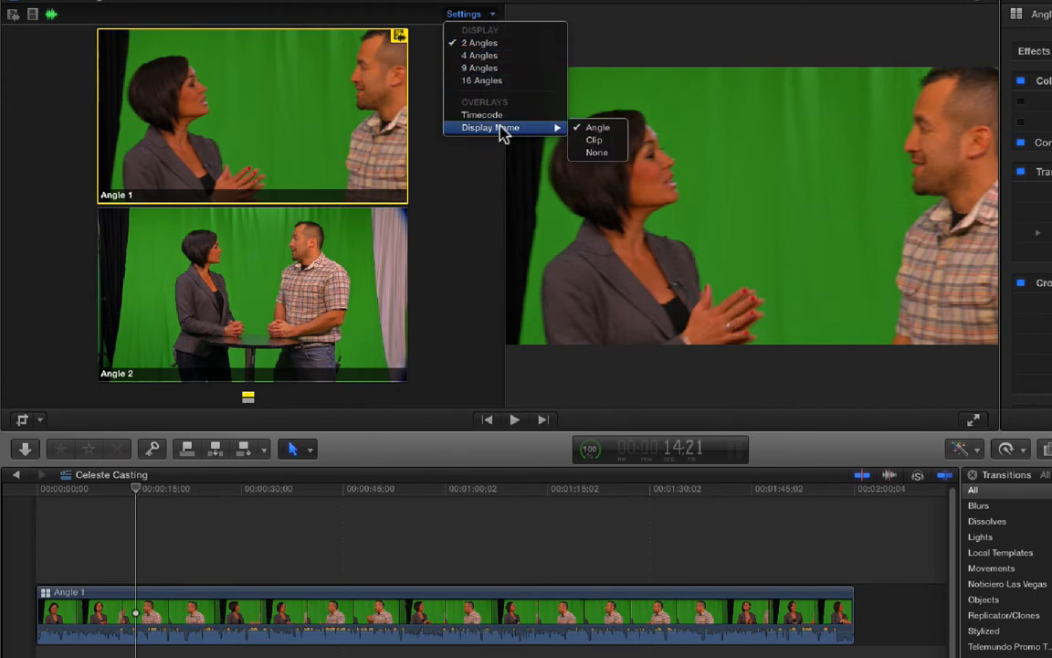
{"action": "left_click", "coordinate": [596, 142]}
{"action": "left_click", "coordinate": [464, 14]}
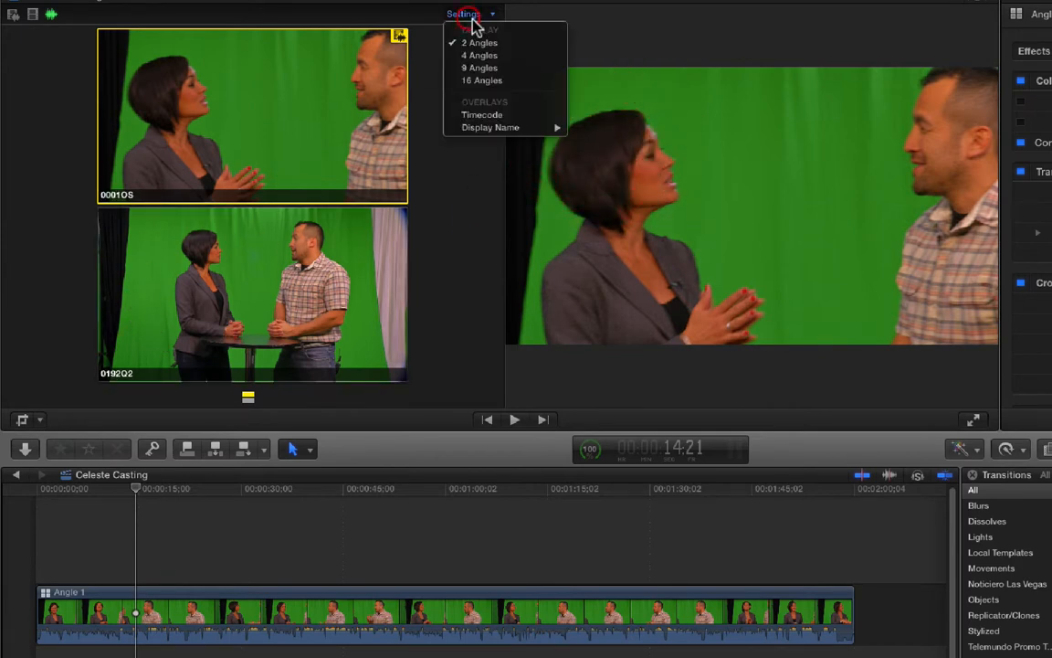
{"action": "mouse_move", "coordinate": [522, 127]}
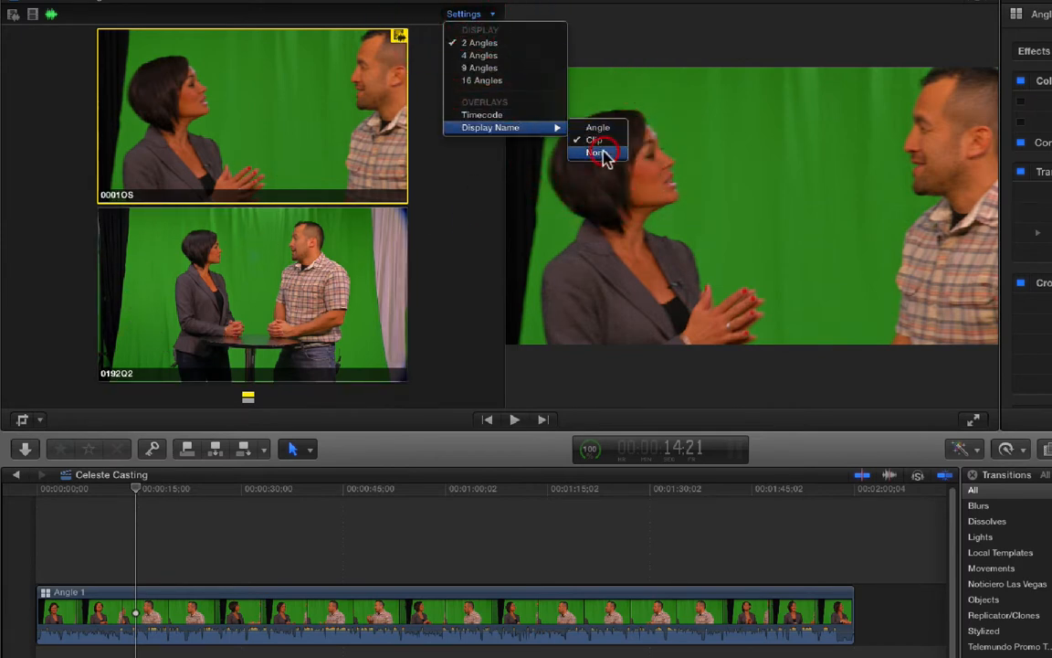
{"action": "left_click", "coordinate": [595, 152]}
{"action": "left_click", "coordinate": [464, 13]}
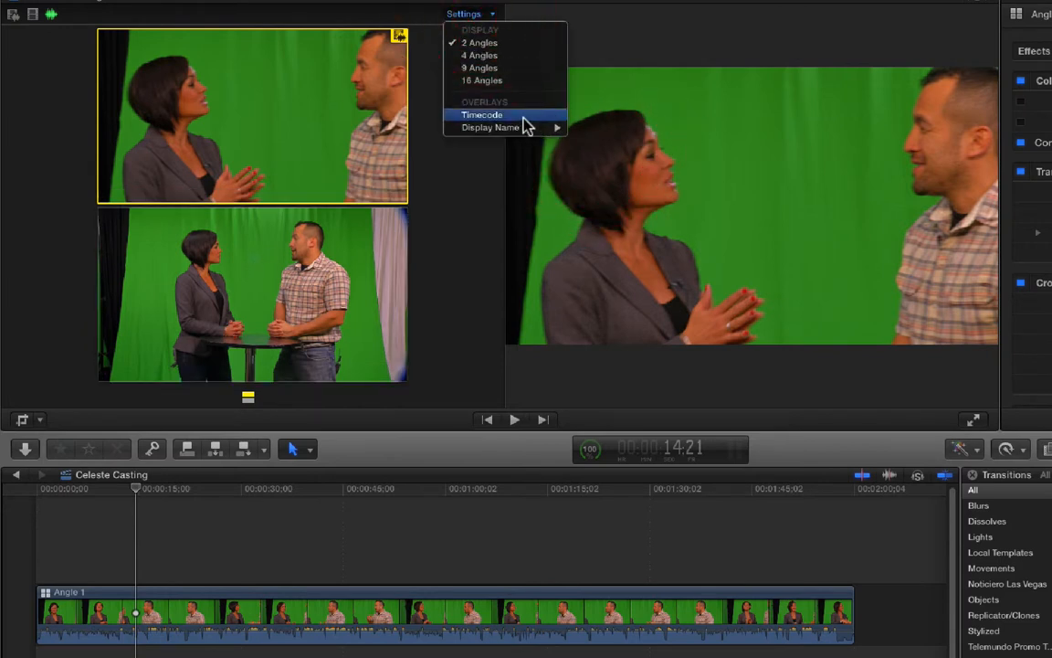
{"action": "mouse_move", "coordinate": [527, 127]}
{"action": "left_click", "coordinate": [589, 127]}
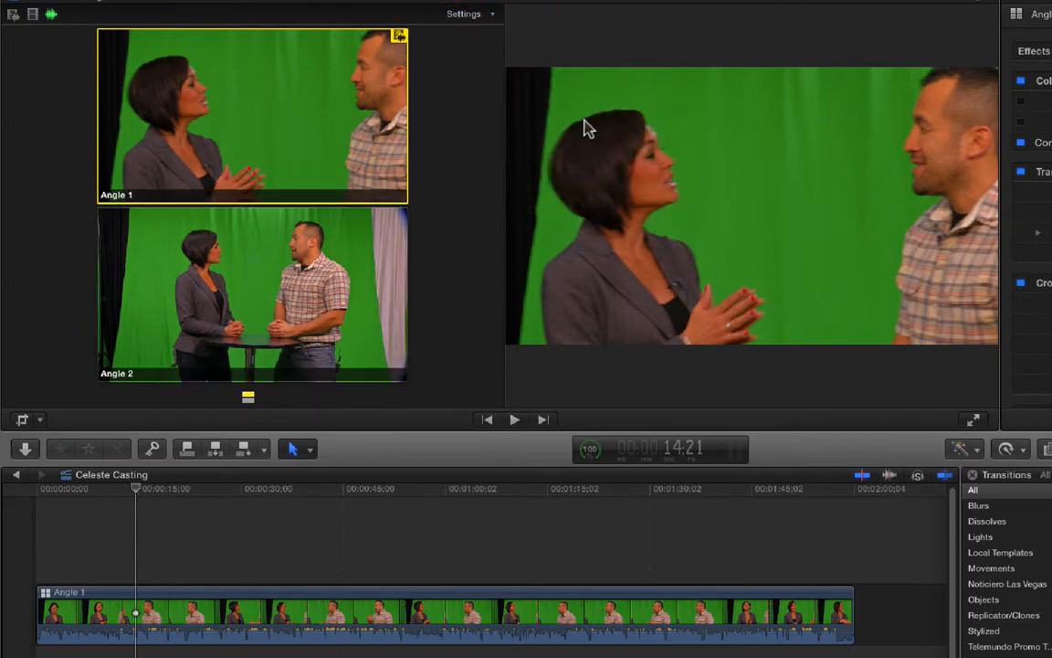
- Try the 16 Angles layout in the angle viewer and return to 2 Angles
{"action": "left_click", "coordinate": [481, 15]}
{"action": "left_click", "coordinate": [491, 83]}
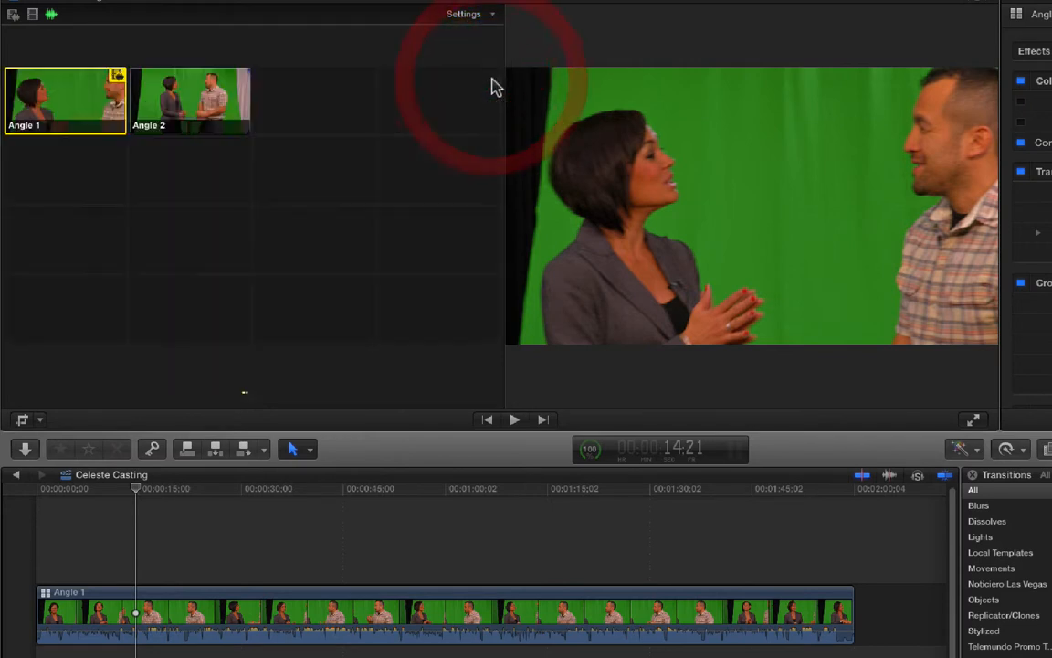
{"action": "left_click", "coordinate": [459, 17]}
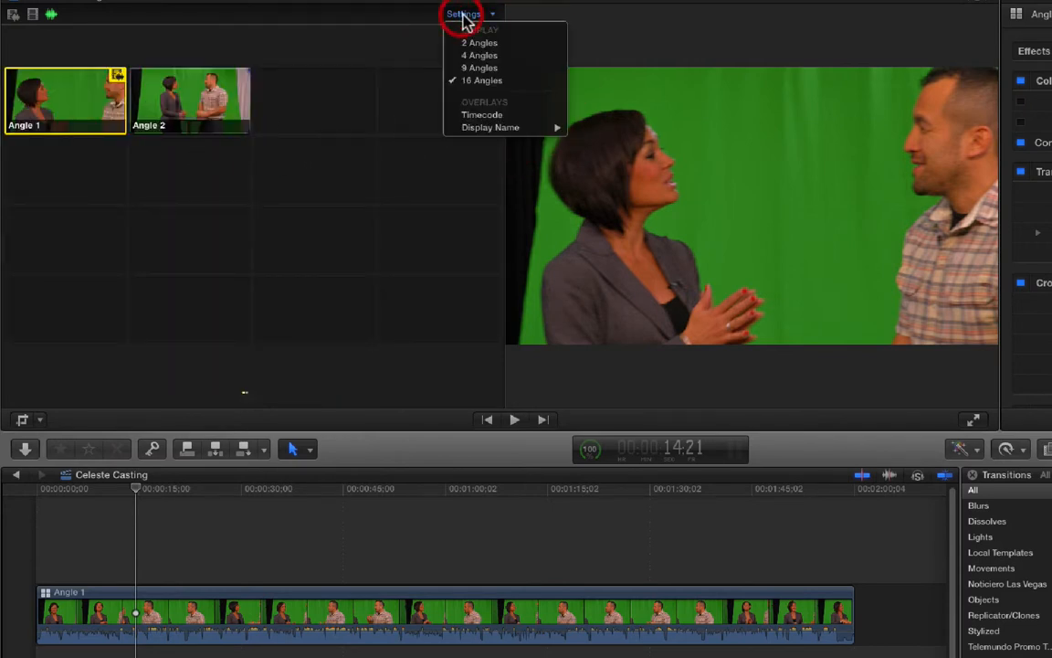
{"action": "left_click", "coordinate": [522, 45]}
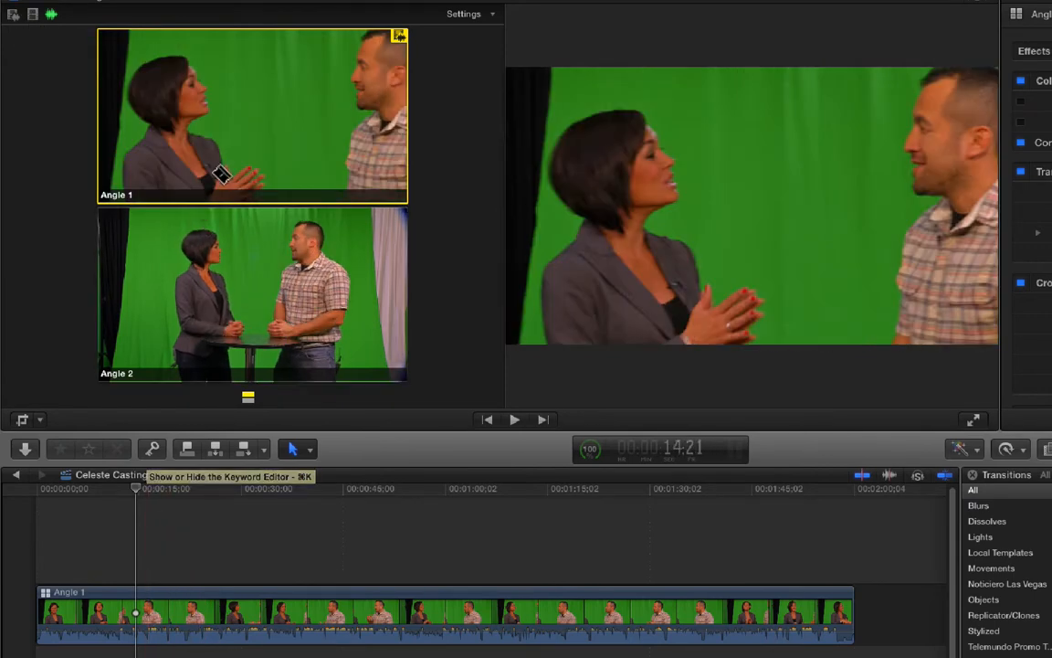
- Enable video-only switching in the angle viewer
{"action": "left_click", "coordinate": [32, 13]}
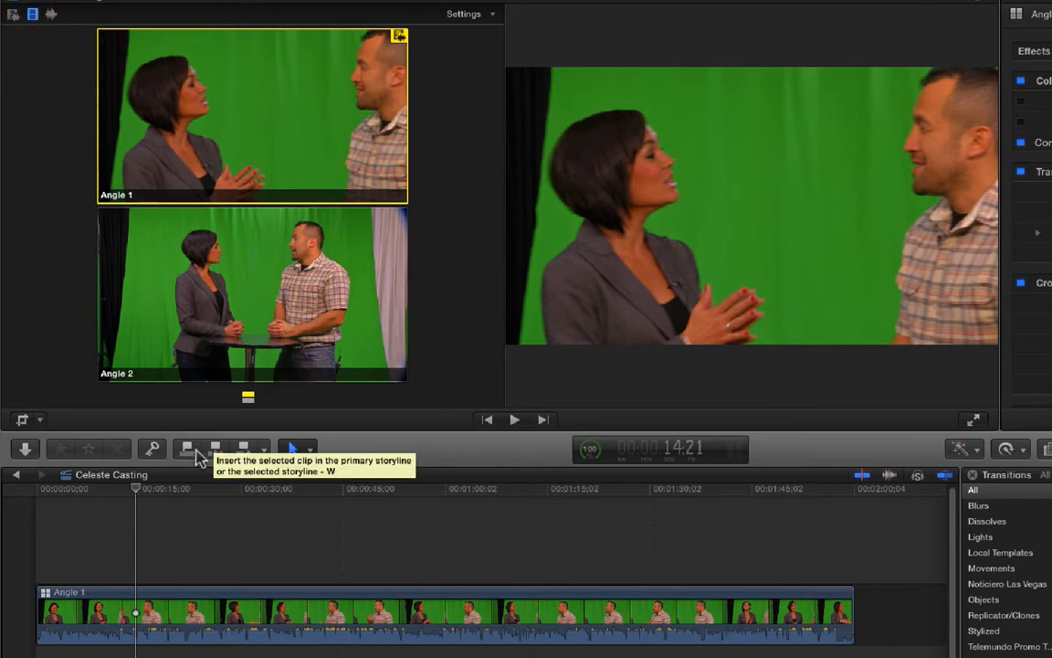
- Play the timeline from the beginning and disable the a3 and a4 audio channels of the Angle 1 clip
{"action": "left_click_drag", "start_coordinate": [136, 493], "coordinate": [35, 509]}
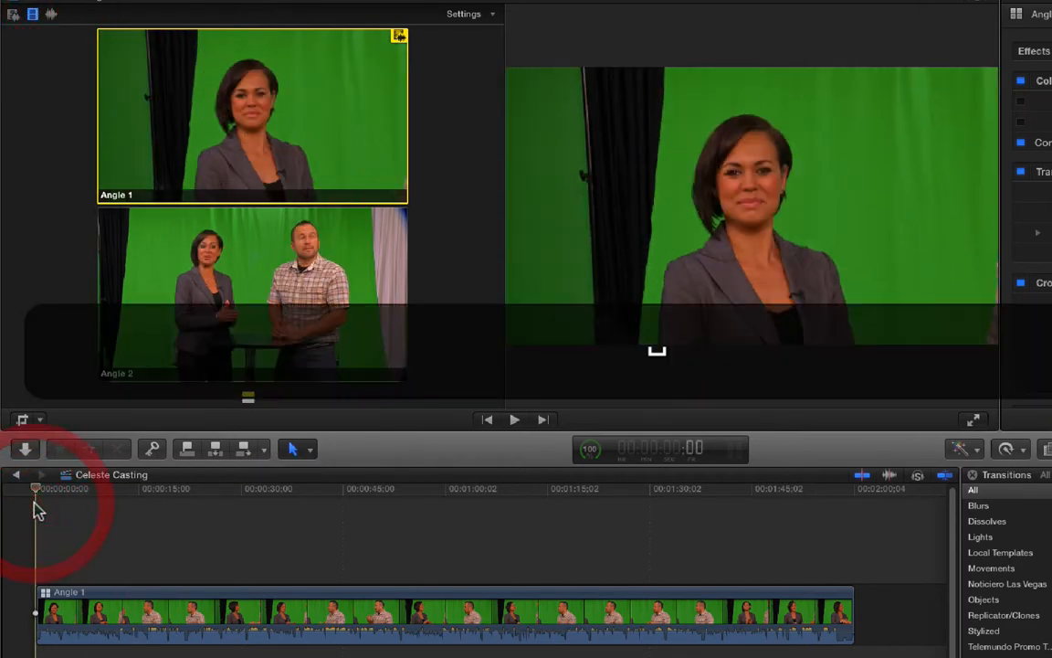
{"action": "key", "text": "space"}
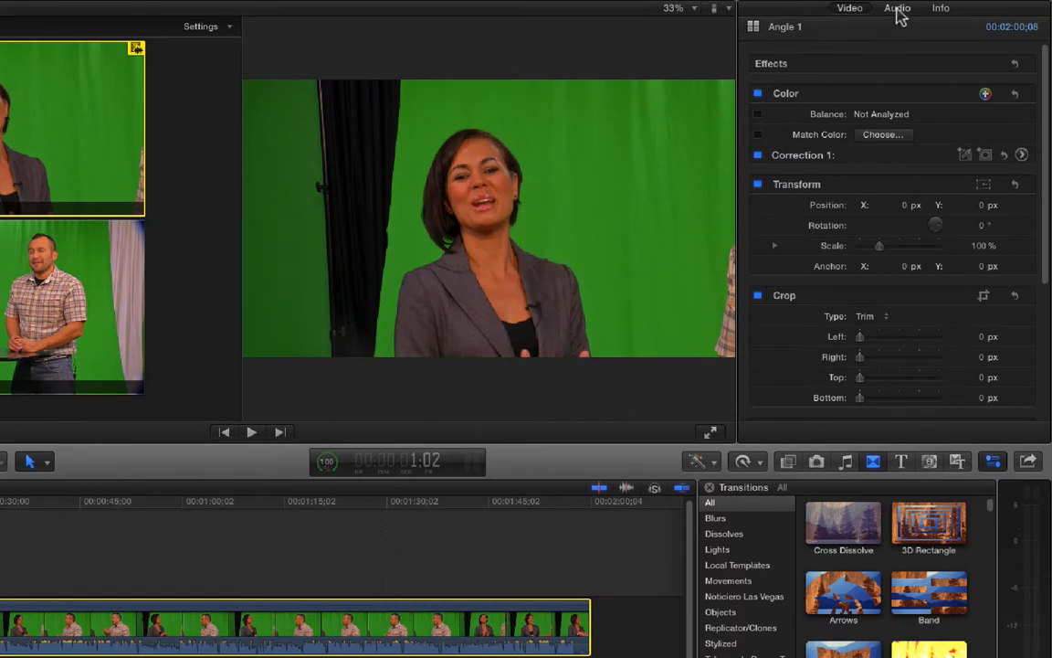
{"action": "left_click", "coordinate": [897, 9]}
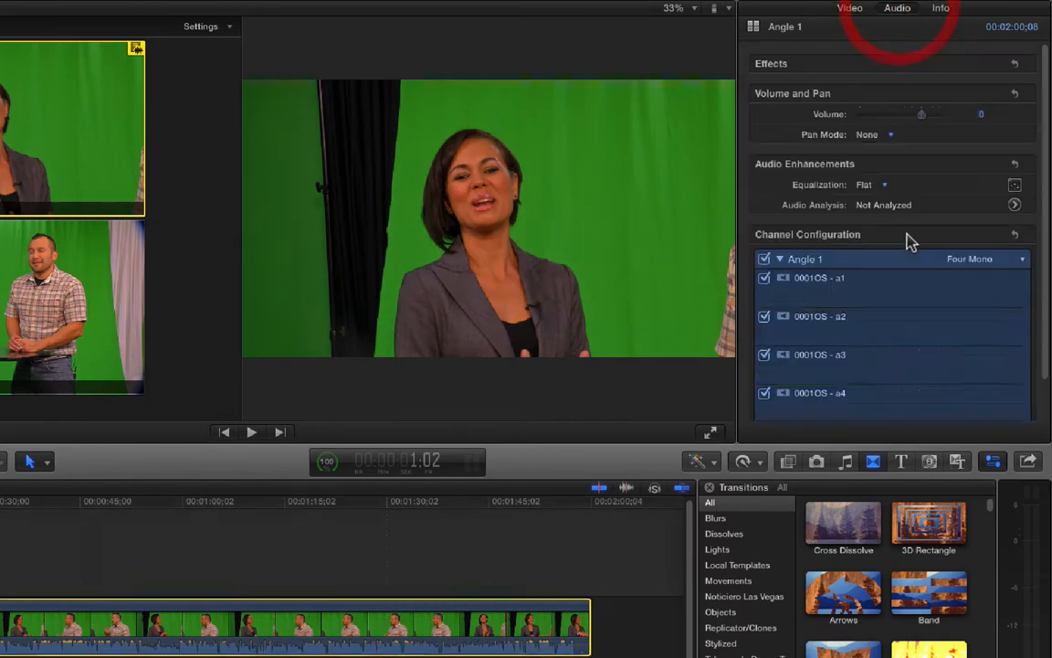
{"action": "left_click", "coordinate": [764, 357]}
{"action": "left_click", "coordinate": [763, 393]}
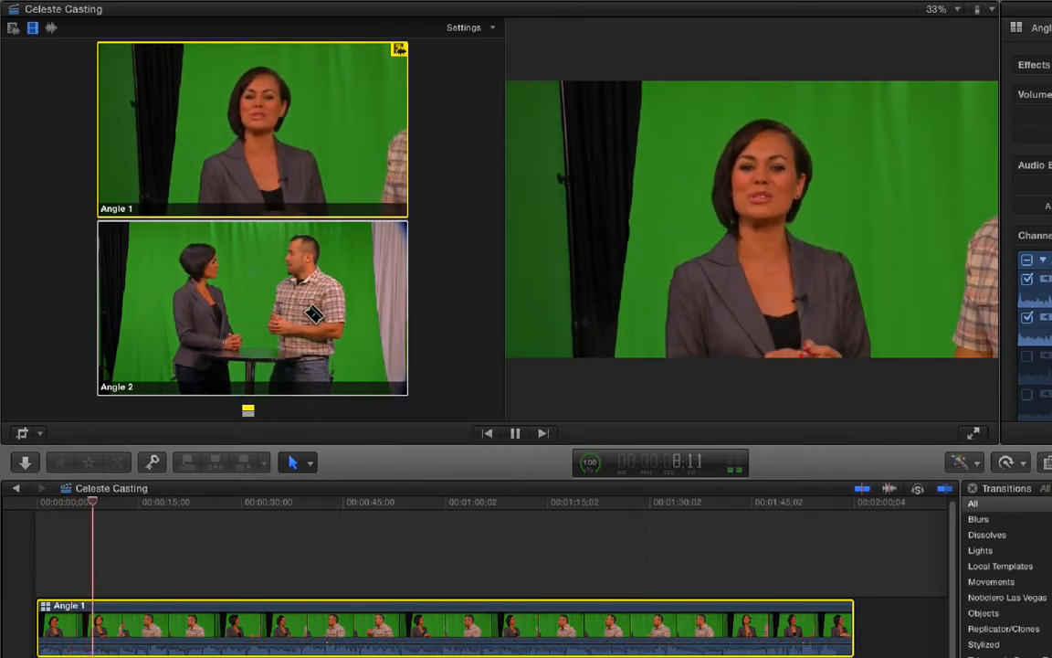
- Replay the multicam clip from the start of the timeline to listen to its remaining audio channels
{"action": "key", "text": "space"}
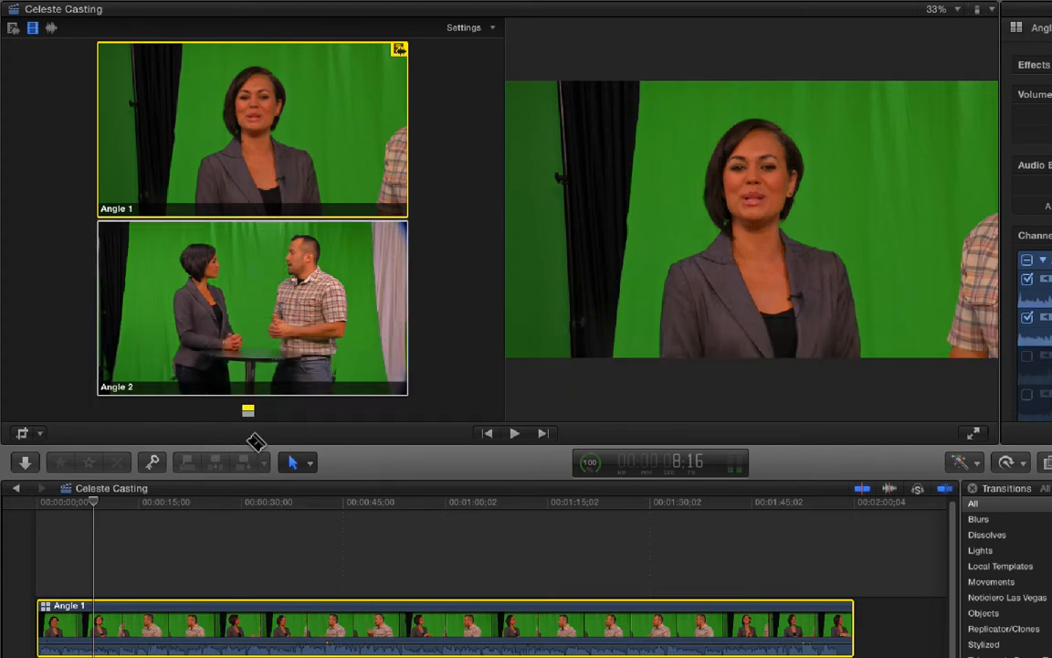
{"action": "left_click", "coordinate": [36, 502]}
{"action": "key", "text": "space"}
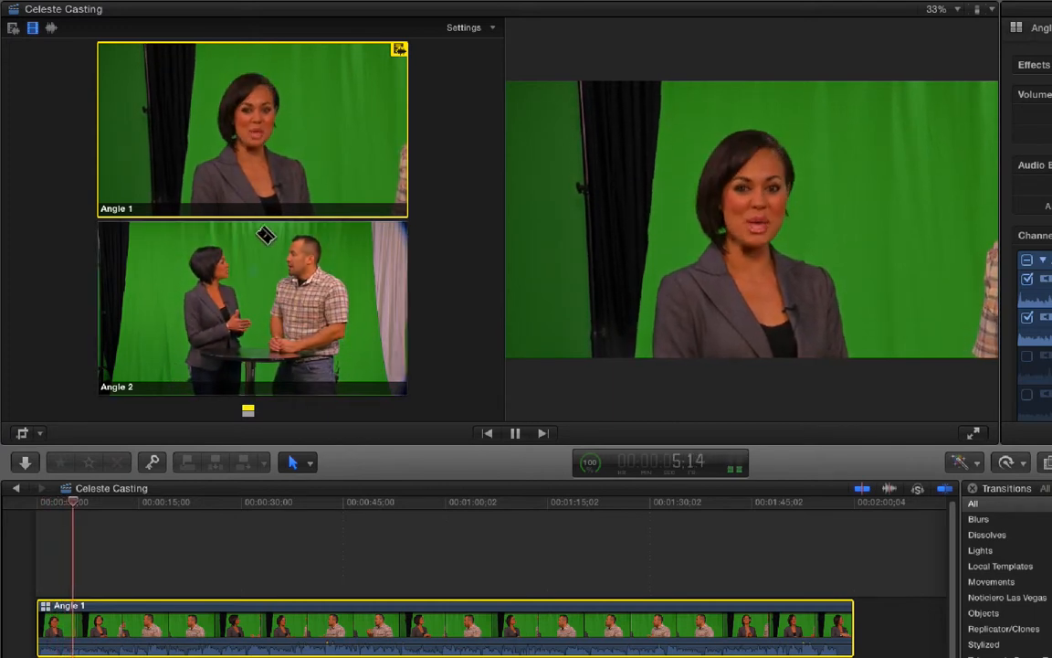
{"action": "key", "text": "space"}
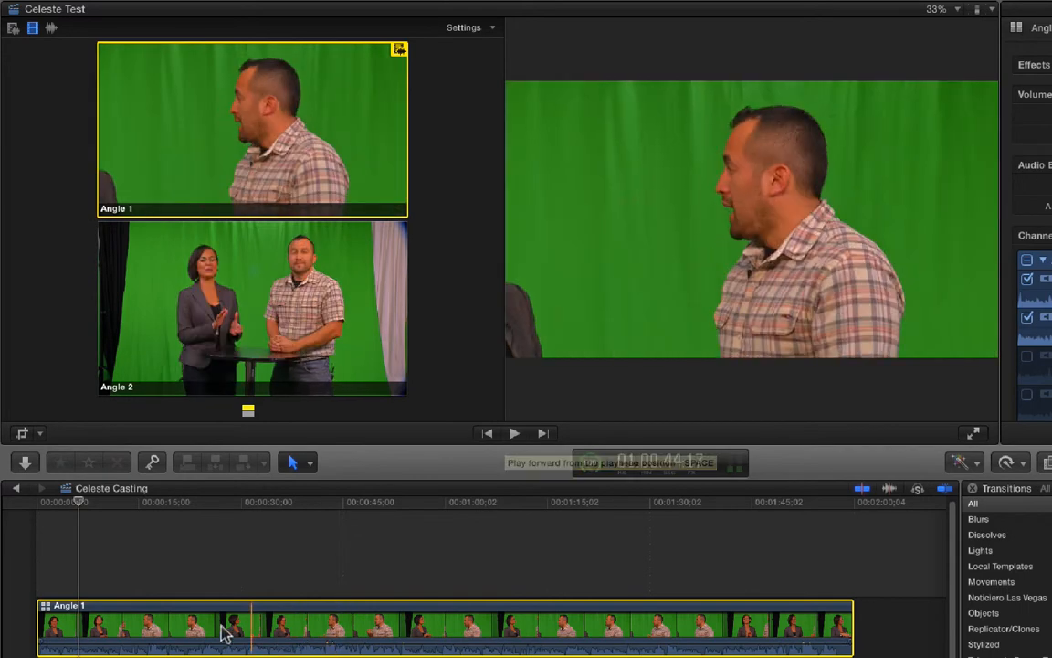
- Check the multicam clip's active audio and video angle options and open the clip in the Angle Editor
{"action": "right_click", "coordinate": [221, 632]}
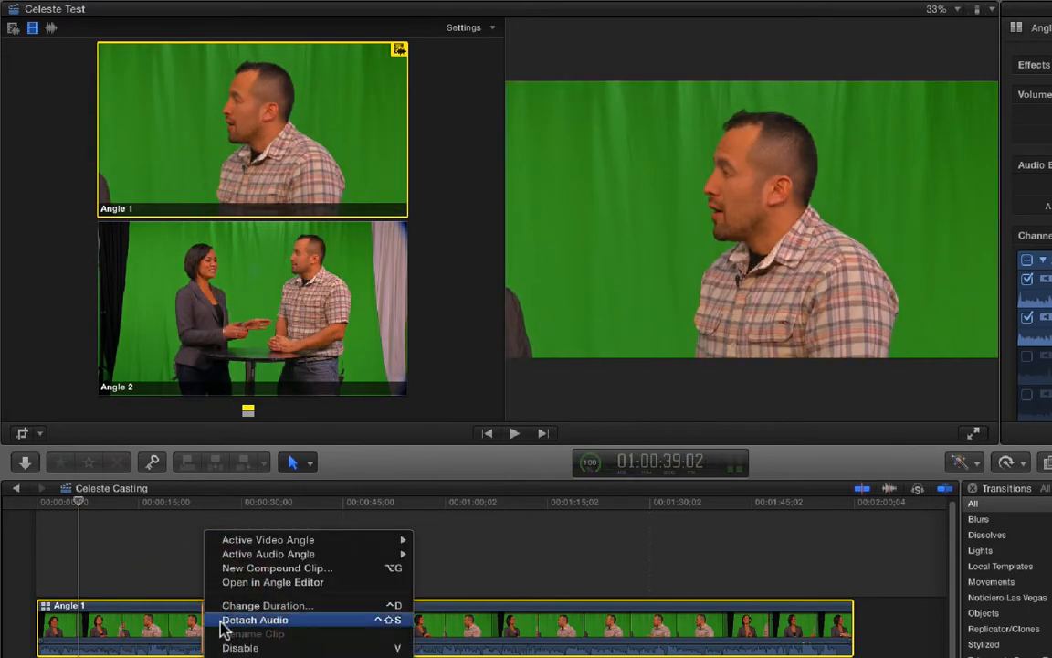
{"action": "mouse_move", "coordinate": [270, 557]}
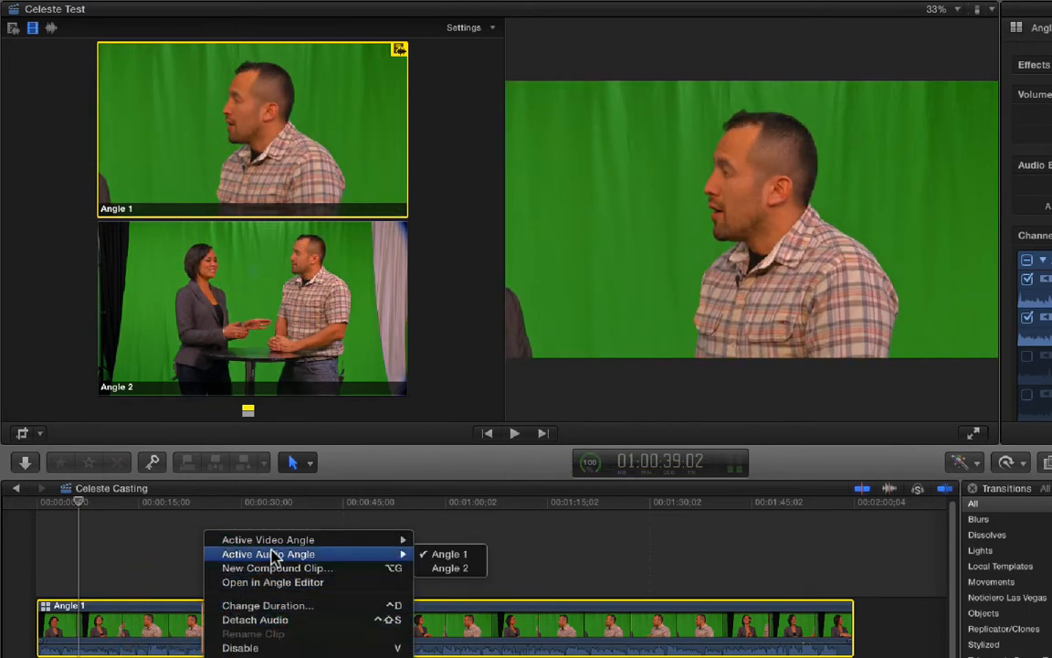
{"action": "mouse_move", "coordinate": [305, 539]}
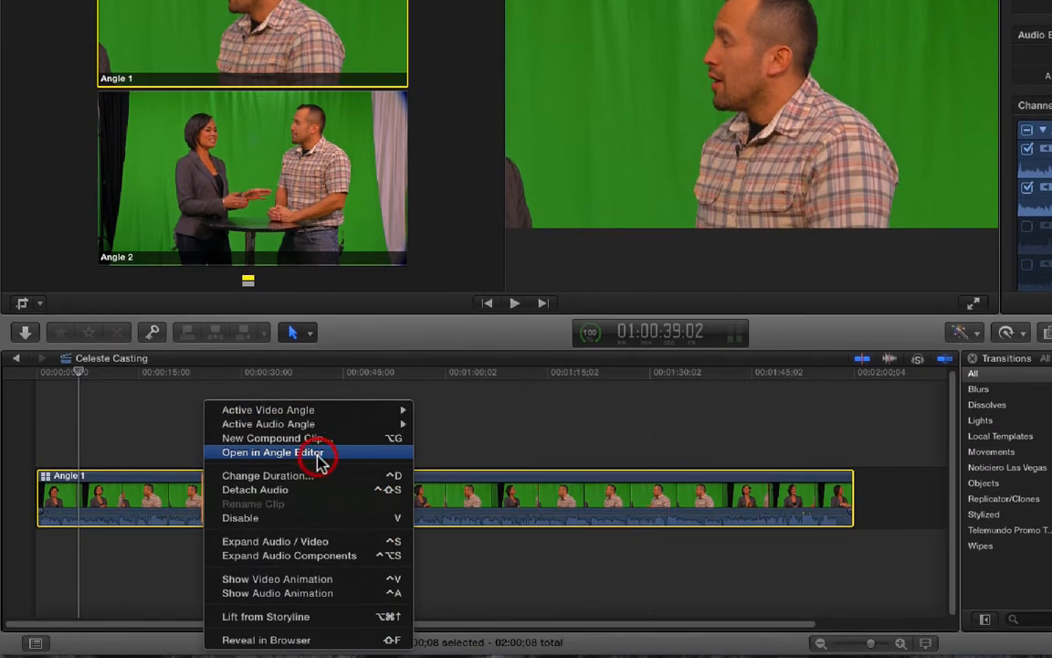
{"action": "left_click", "coordinate": [320, 461]}
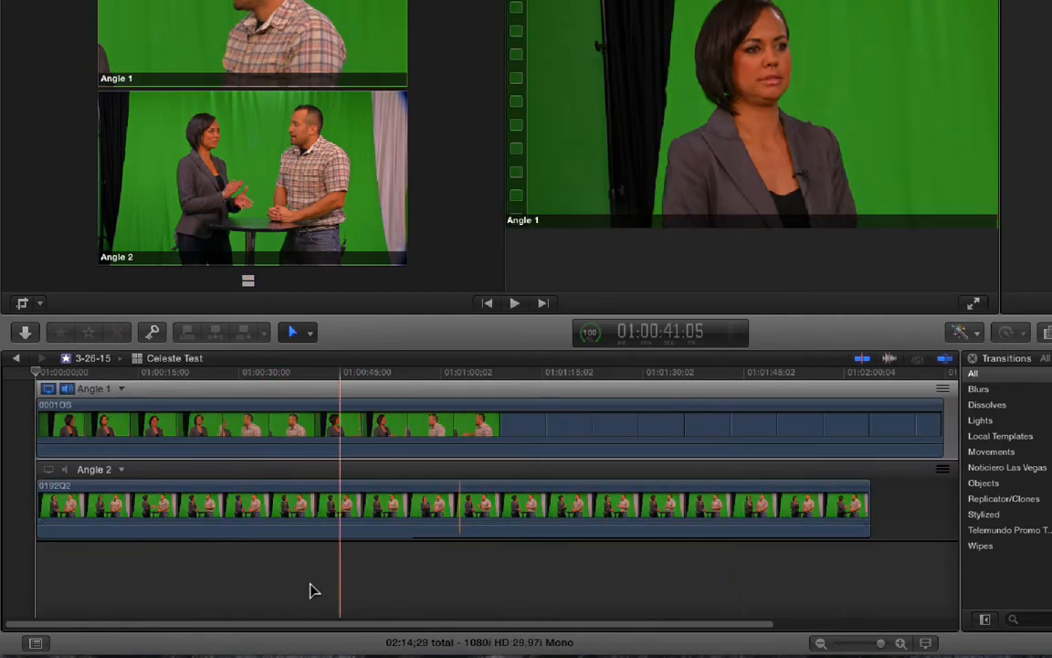
- Try moving the Angle 2 clip about 20 seconds later and scrub through both angles
{"action": "left_click", "coordinate": [118, 606]}
{"action": "left_click", "coordinate": [89, 508]}
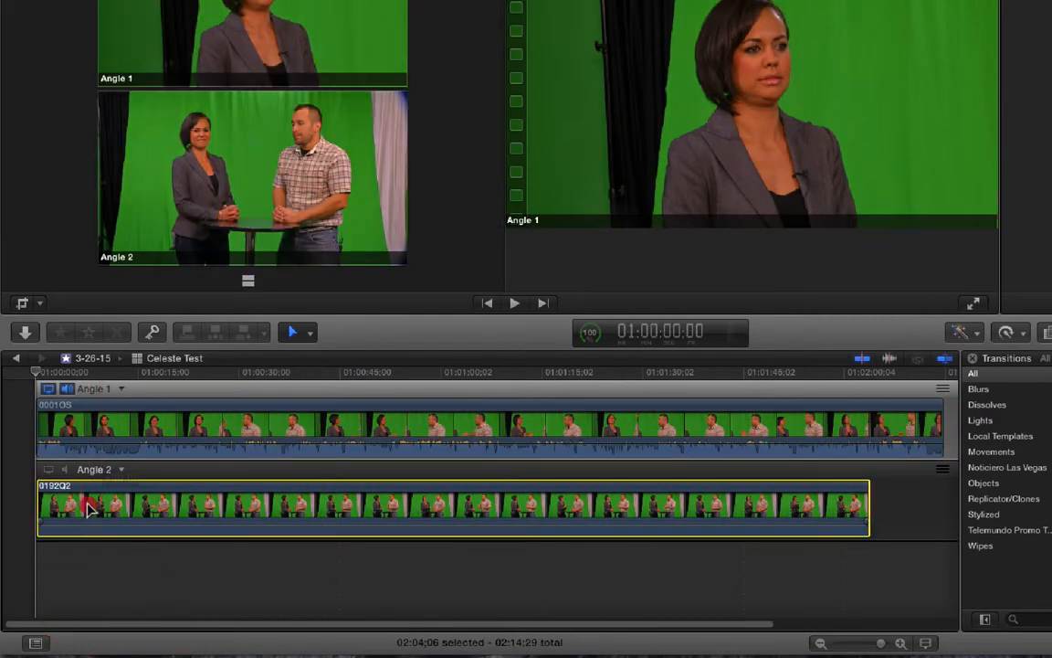
{"action": "left_click_drag", "start_coordinate": [88, 509], "coordinate": [221, 510]}
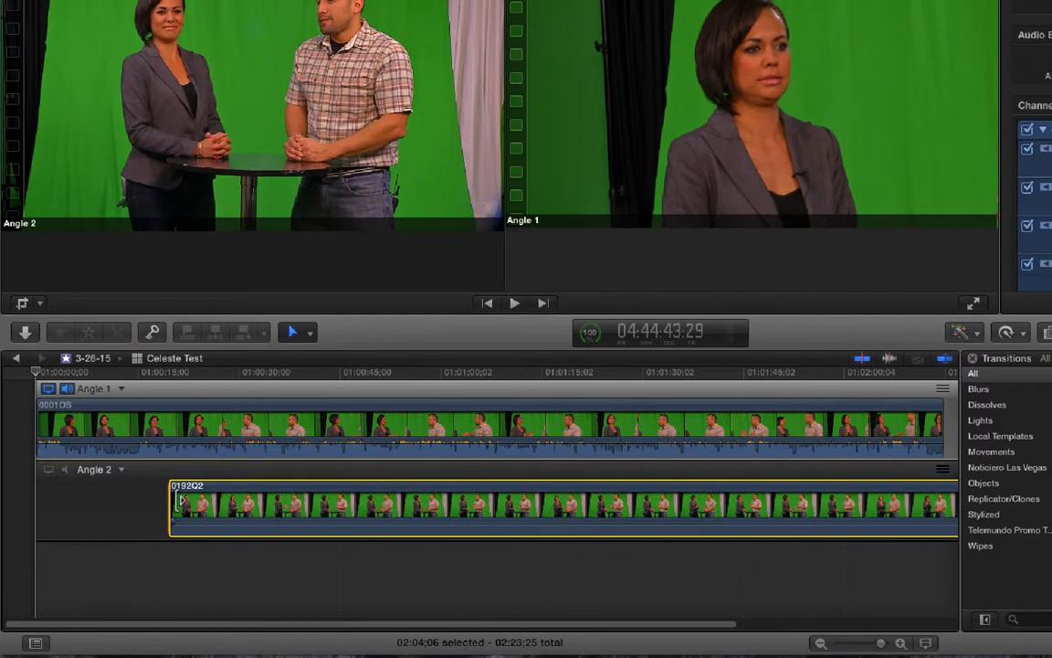
{"action": "left_click", "coordinate": [171, 503]}
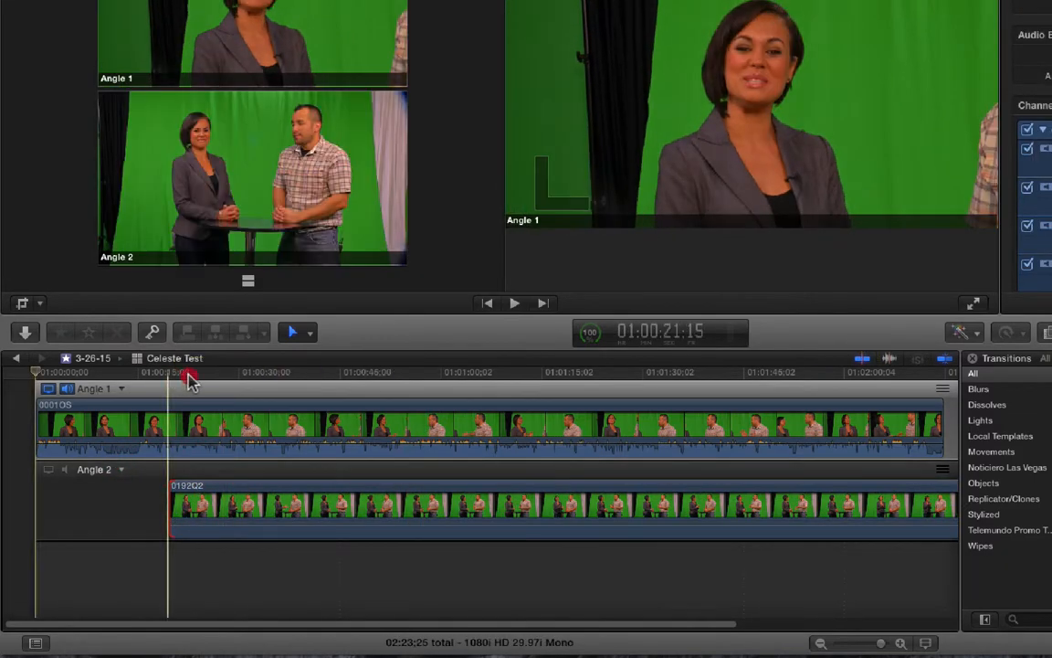
{"action": "left_click", "coordinate": [335, 374]}
{"action": "left_click_drag", "start_coordinate": [338, 384], "coordinate": [102, 387]}
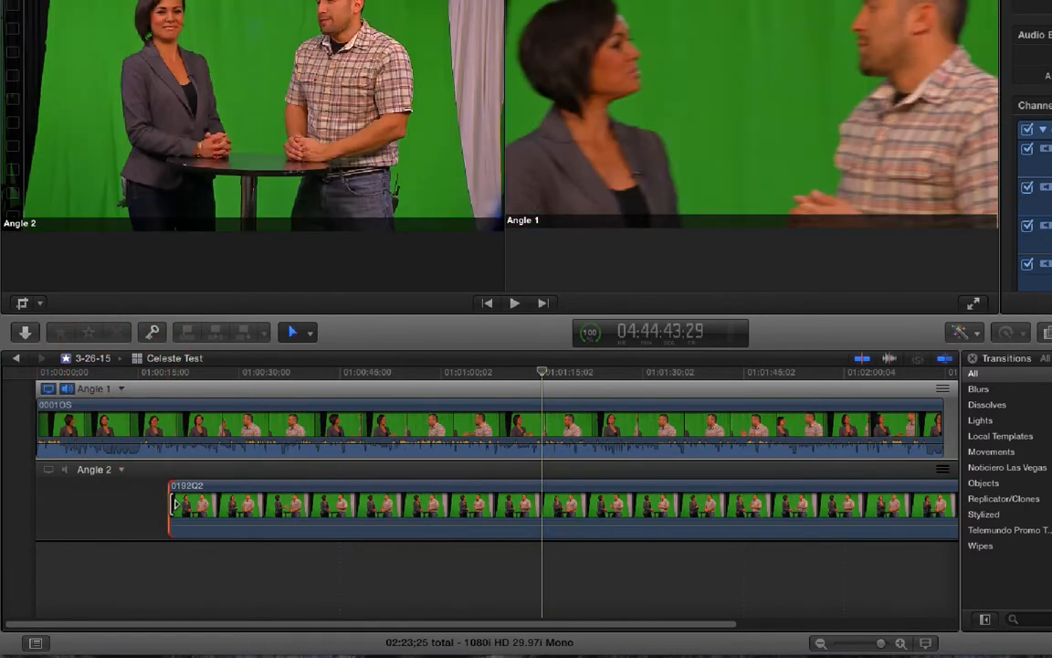
- Try to extend the start of the Angle 2 clip, and undo the clip's shift
{"action": "left_click_drag", "start_coordinate": [175, 504], "coordinate": [155, 504]}
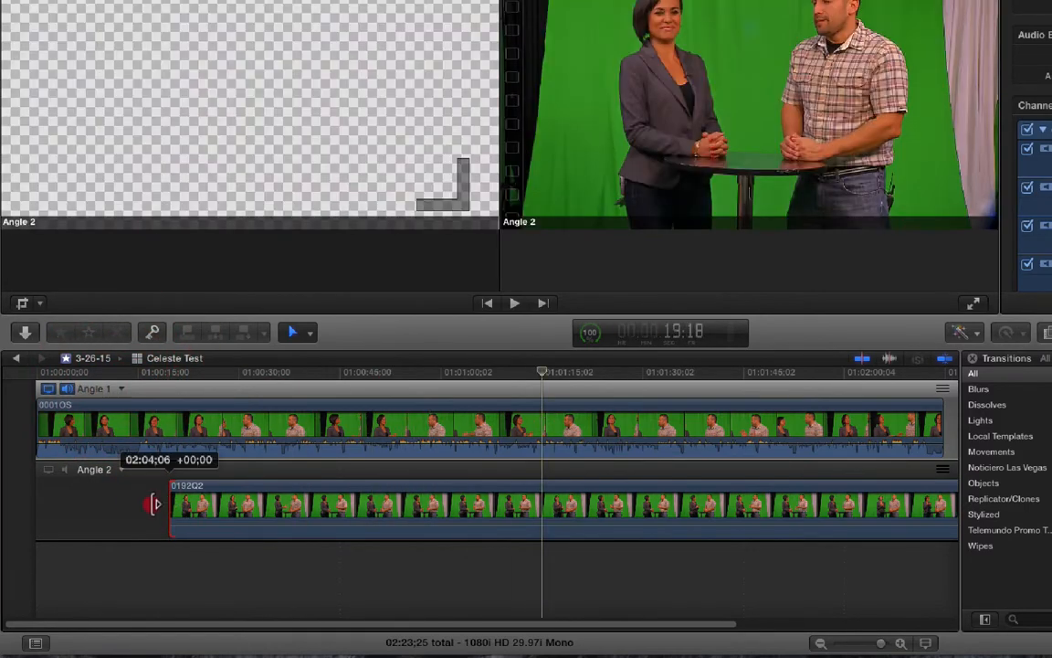
{"action": "key", "text": "super+z"}
{"action": "key", "text": "super+z"}
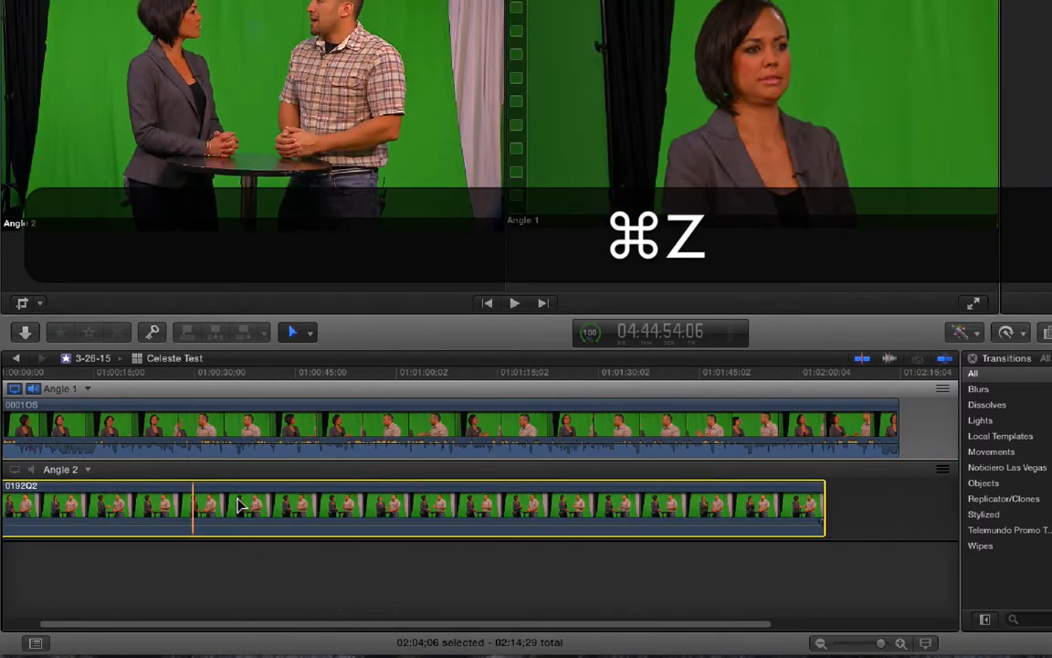
{"action": "left_click_drag", "start_coordinate": [233, 625], "coordinate": [72, 623]}
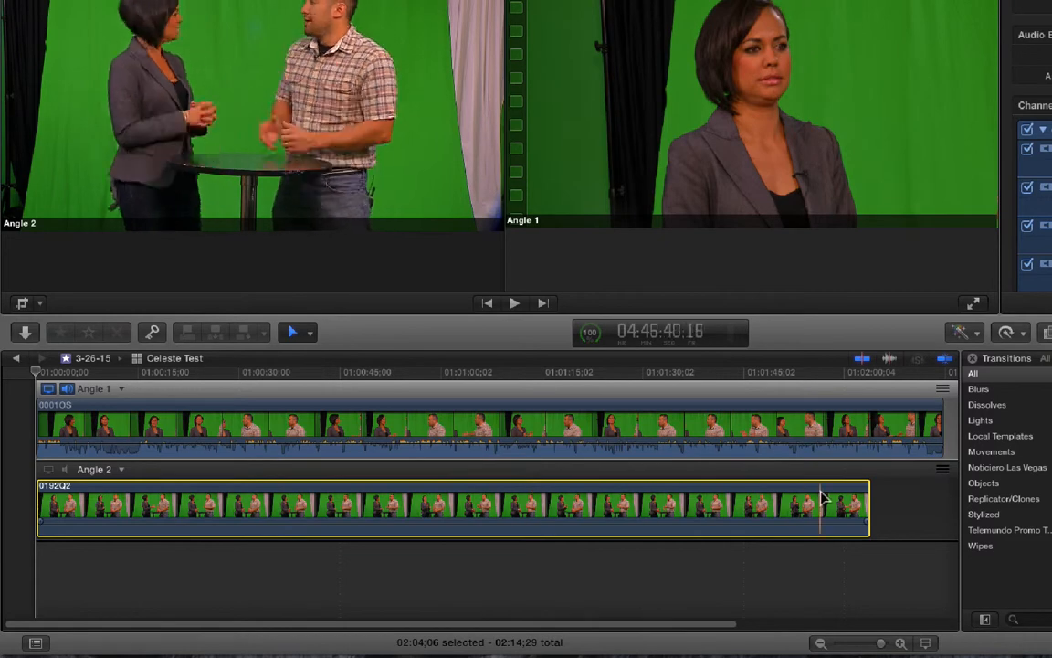
- Open the Angle 2 clip in its own timeline and try to extend its start
{"action": "right_click", "coordinate": [111, 512]}
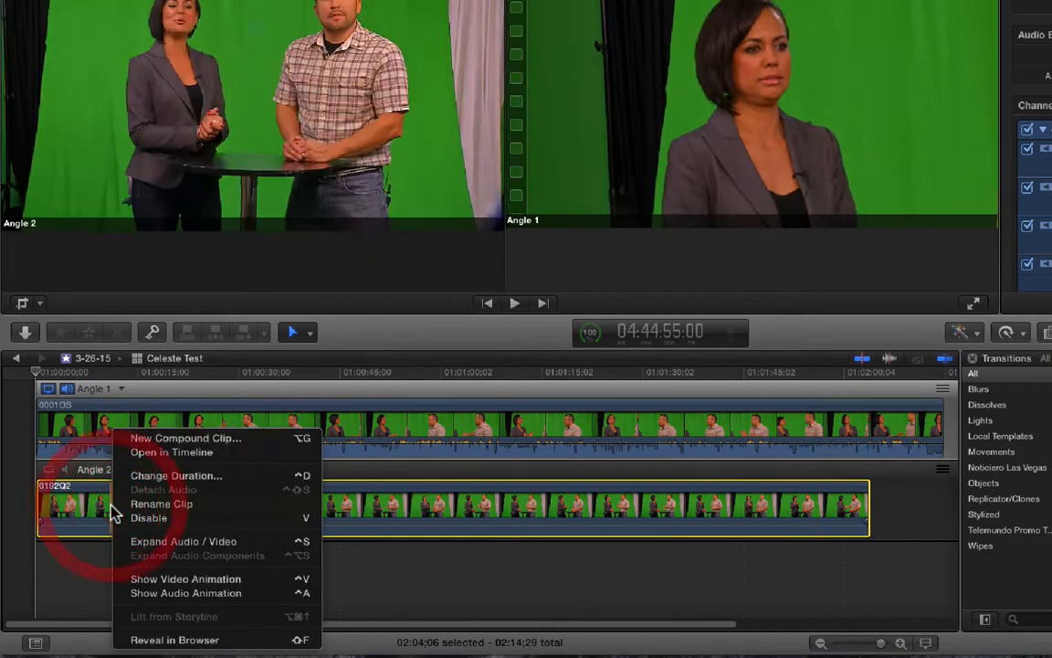
{"action": "left_click", "coordinate": [180, 454]}
{"action": "left_click_drag", "start_coordinate": [40, 498], "coordinate": [5, 477]}
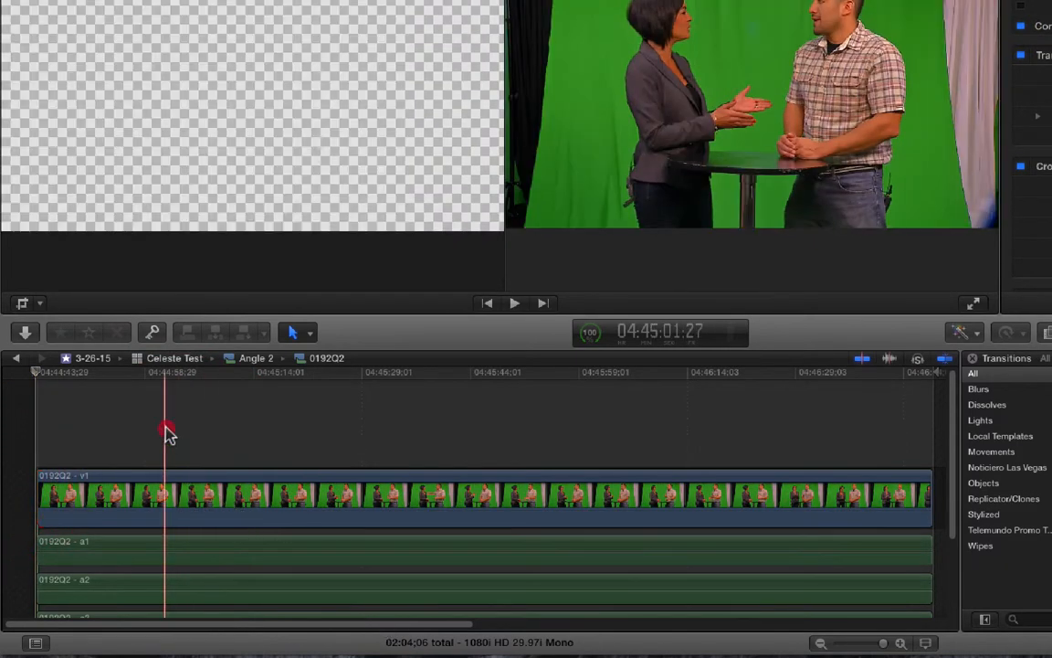
- Scrub and play the Angle 2 source clip from its start, and return to the multicam clip's angles
{"action": "left_click", "coordinate": [164, 413]}
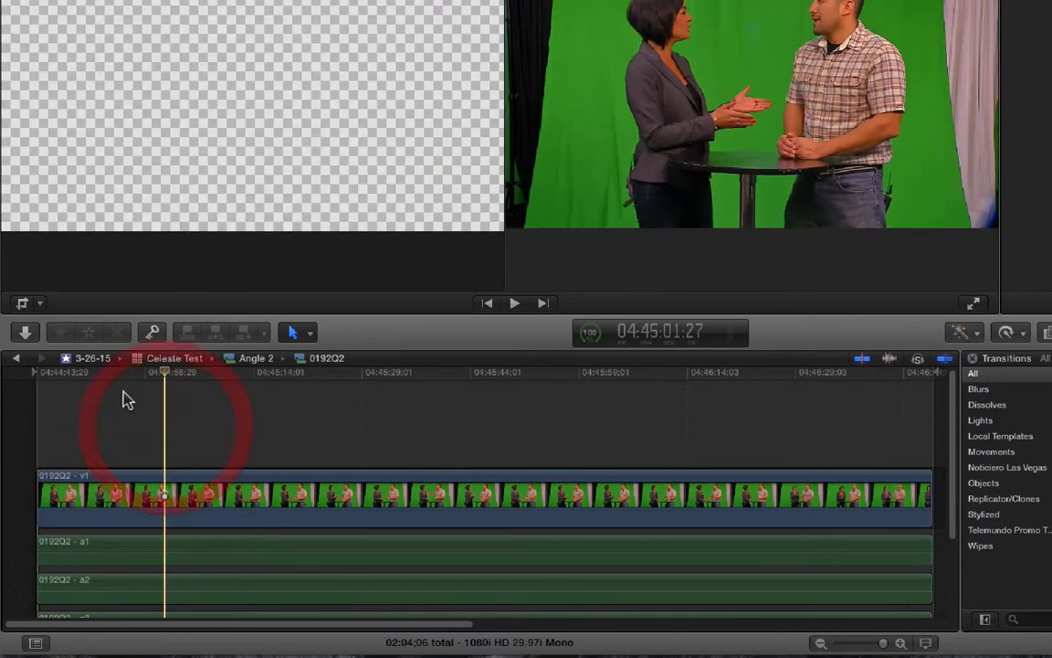
{"action": "left_click_drag", "start_coordinate": [168, 380], "coordinate": [38, 386]}
{"action": "key", "text": "space"}
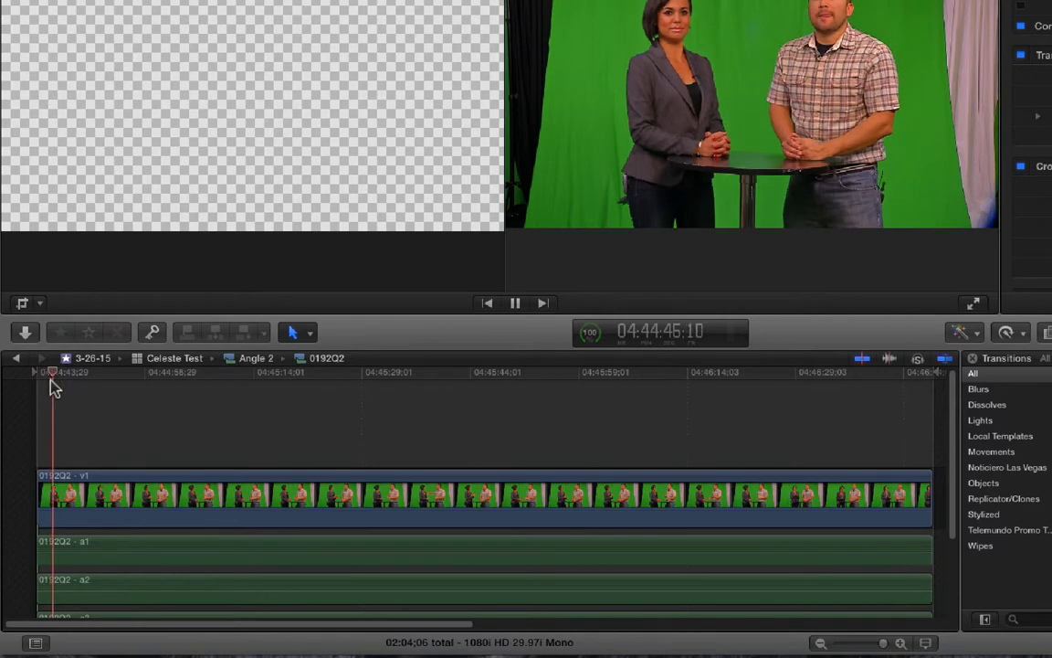
{"action": "left_click", "coordinate": [18, 360]}
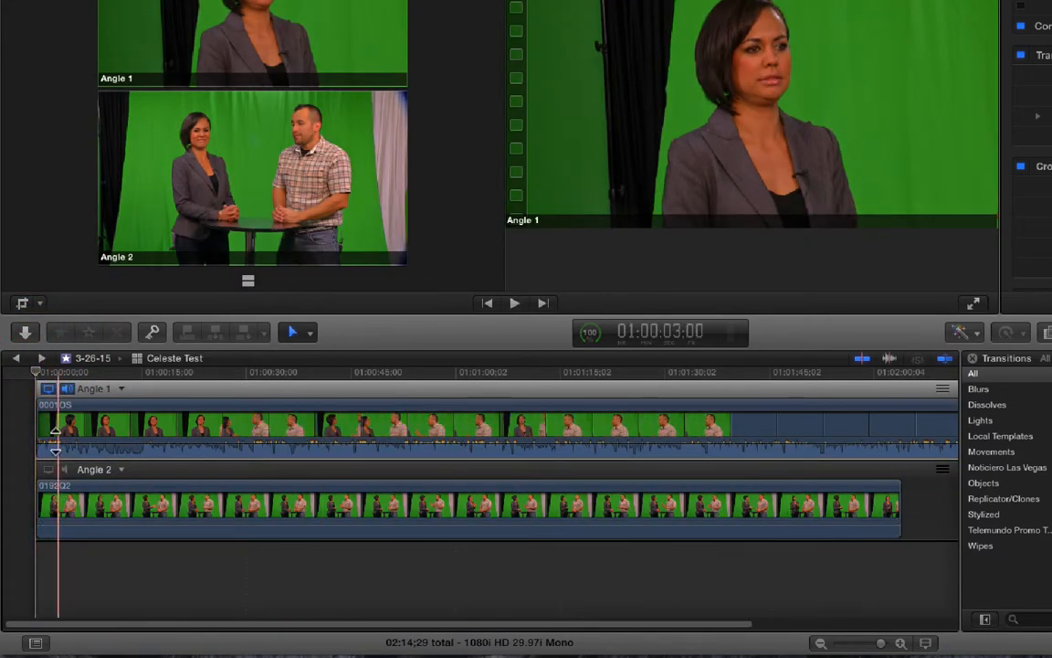
- Try disabling the Angle 1 clip, and undo it
{"action": "left_click", "coordinate": [63, 431]}
{"action": "key", "text": "v"}
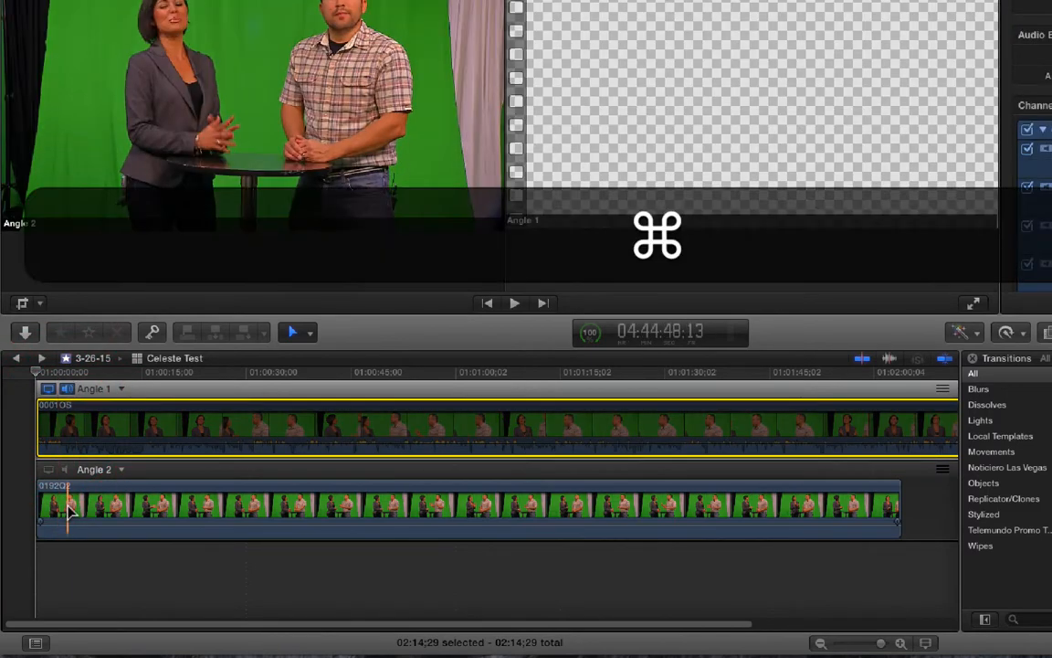
{"action": "key", "text": "super+z"}
- Make Angle 2 the monitored video angle, scrub through the opening and select the Angle 2 clip
{"action": "left_click", "coordinate": [50, 470]}
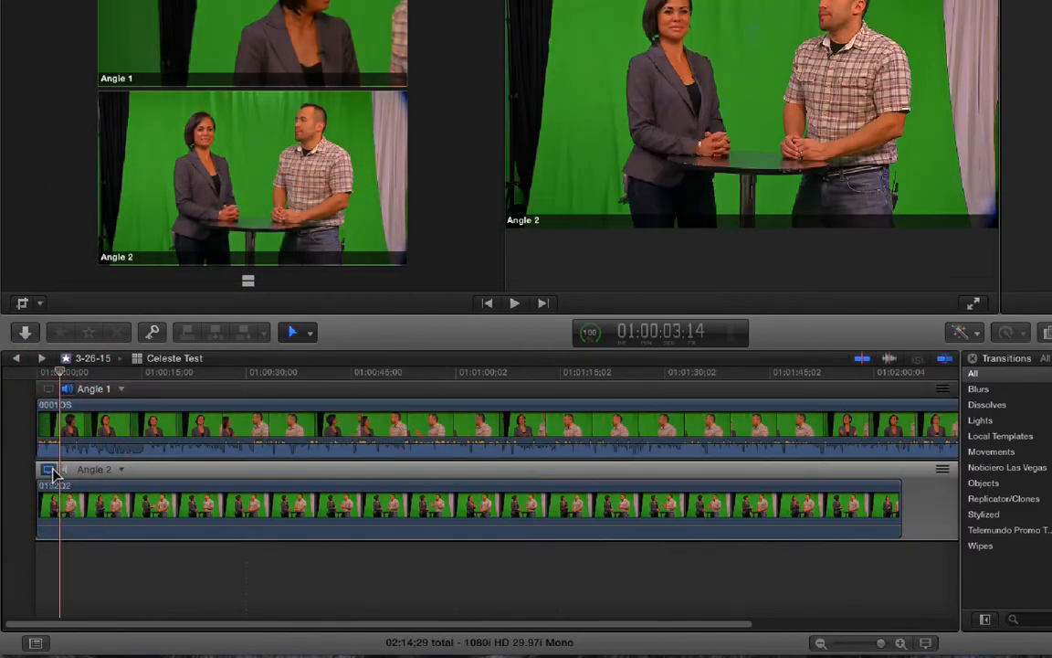
{"action": "left_click_drag", "start_coordinate": [54, 375], "coordinate": [141, 383]}
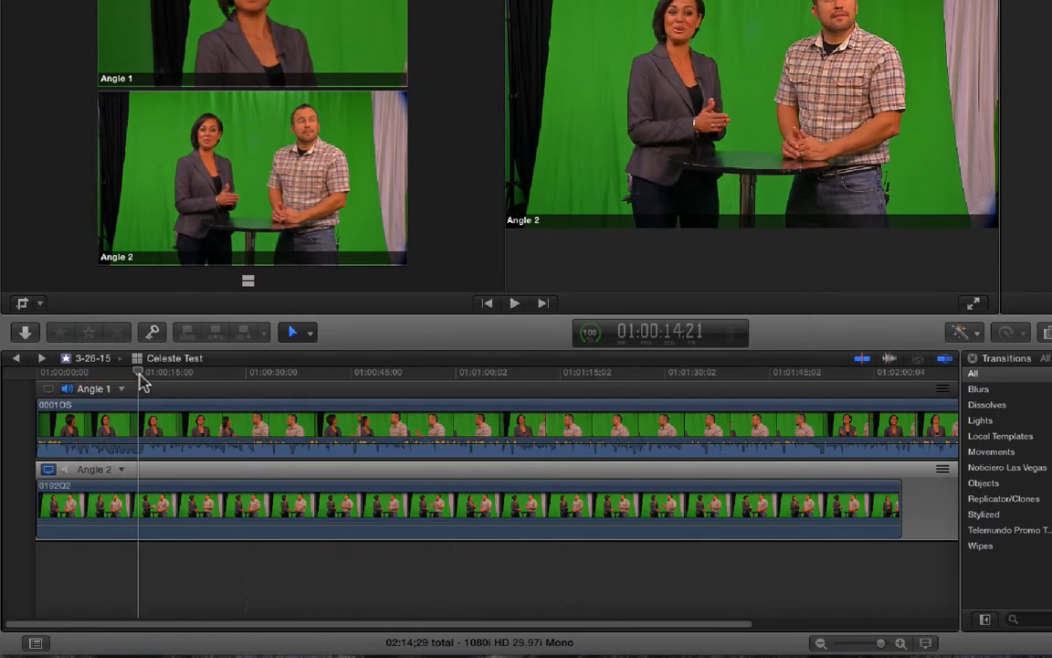
{"action": "left_click", "coordinate": [121, 502]}
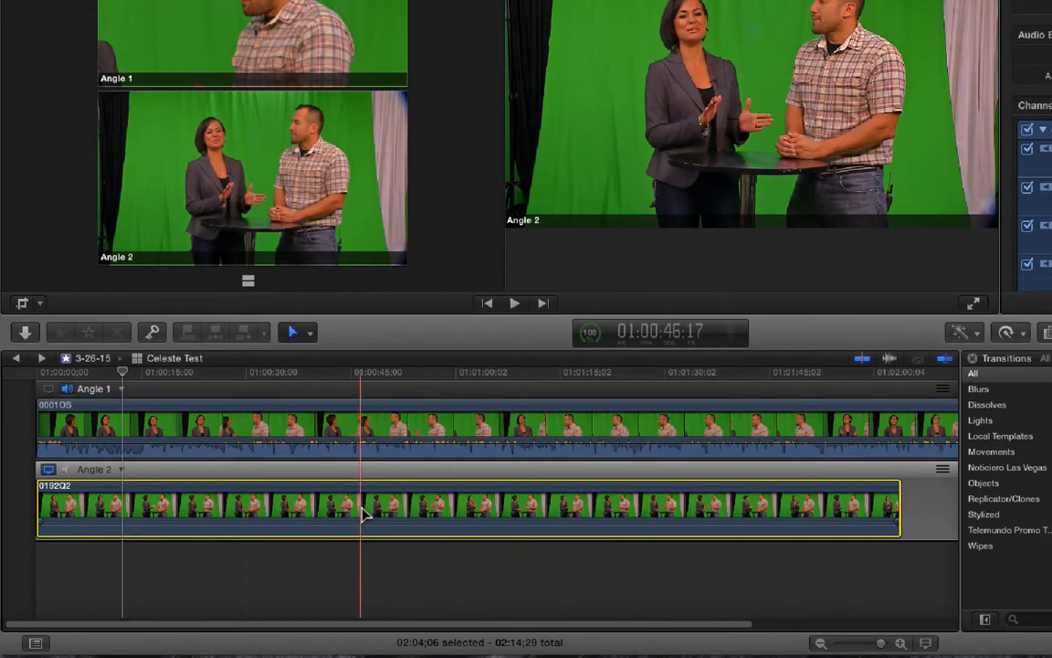
- Return to about three seconds into the clip, turn off skimming and step forward frame by frame
{"action": "left_click_drag", "start_coordinate": [125, 376], "coordinate": [86, 384]}
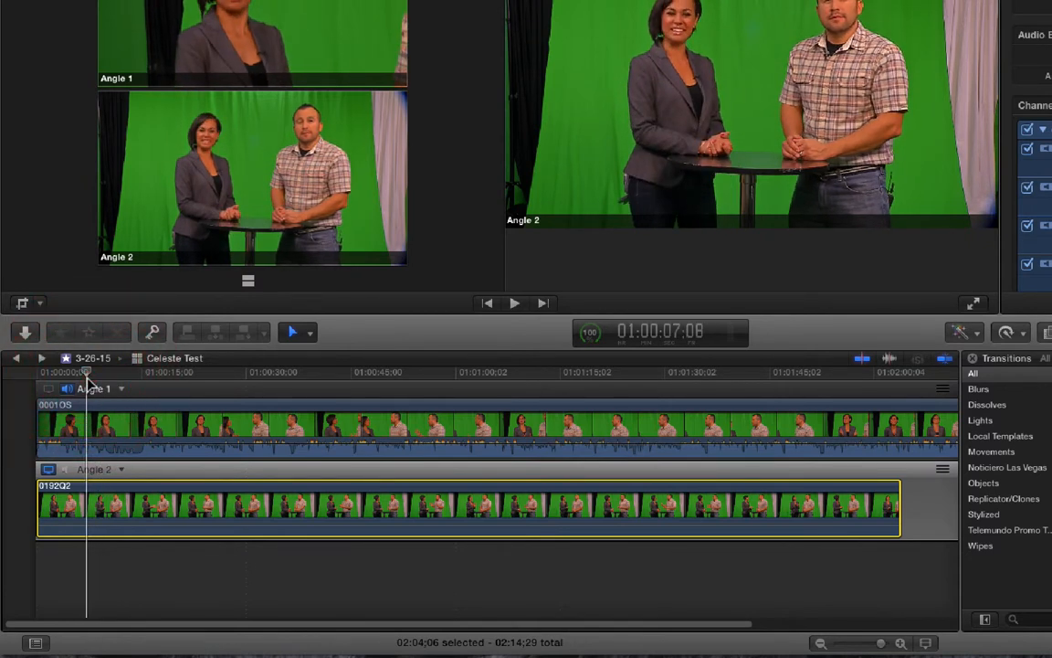
{"action": "left_click_drag", "start_coordinate": [84, 375], "coordinate": [57, 376]}
{"action": "key", "text": "s"}
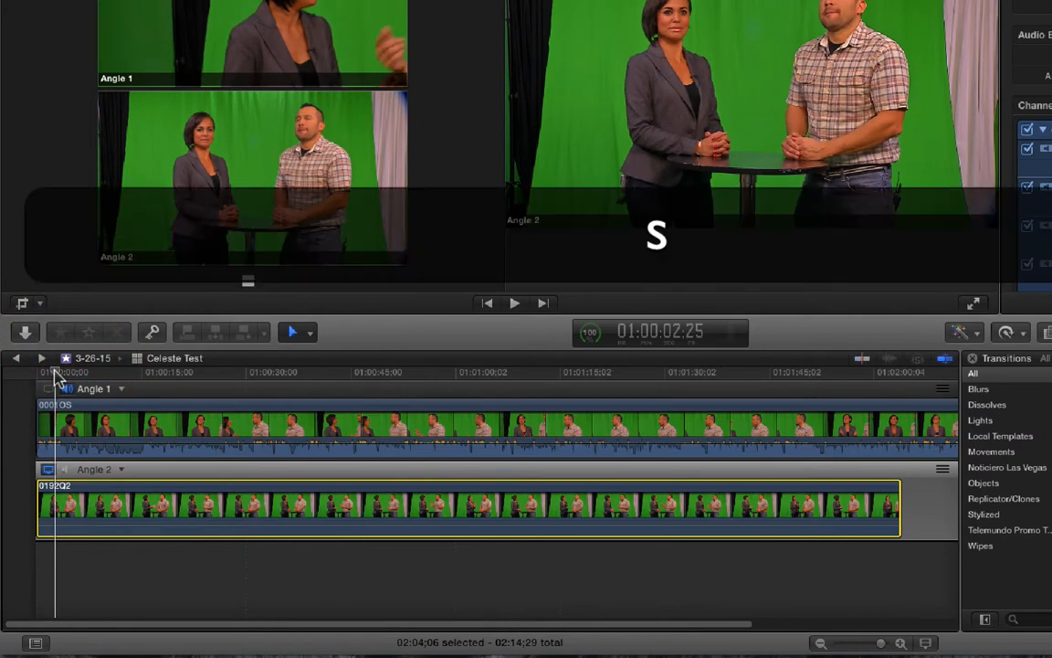
{"action": "key", "text": "Right"}
{"action": "key", "text": "Right"}
{"action": "key", "text": "Right"}
{"action": "key", "text": "Right"}
{"action": "key", "text": "Right"}
{"action": "key", "text": "Right"}
{"action": "key", "text": "Right"}
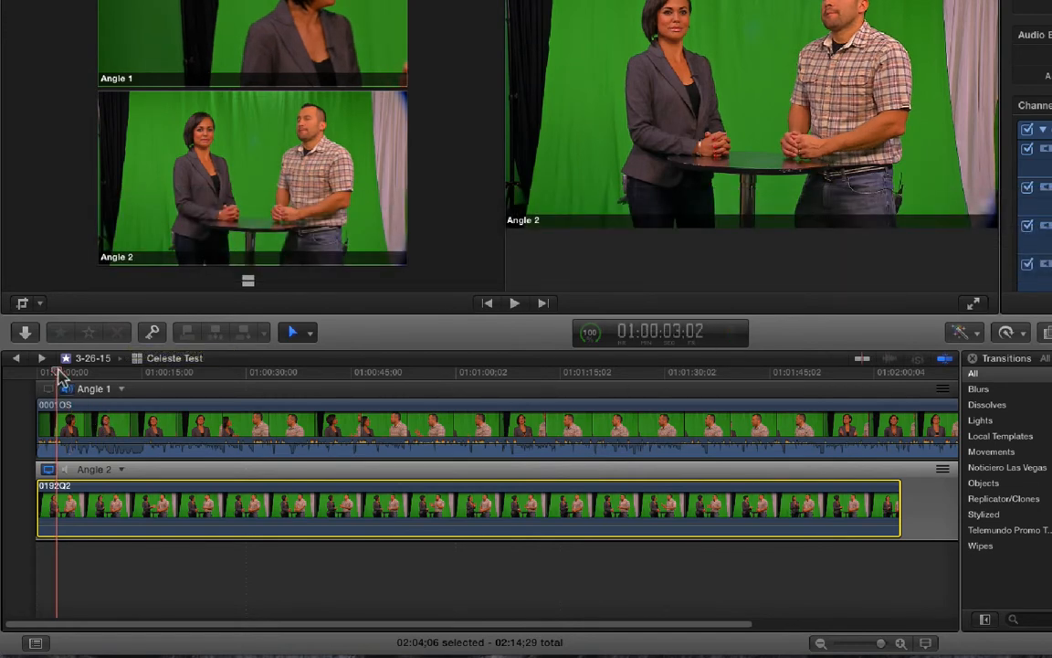
- Examine the sync of both angles frame by frame between about 01:00:04:07 and 01:00:05:15
{"action": "left_click_drag", "start_coordinate": [58, 371], "coordinate": [71, 371]}
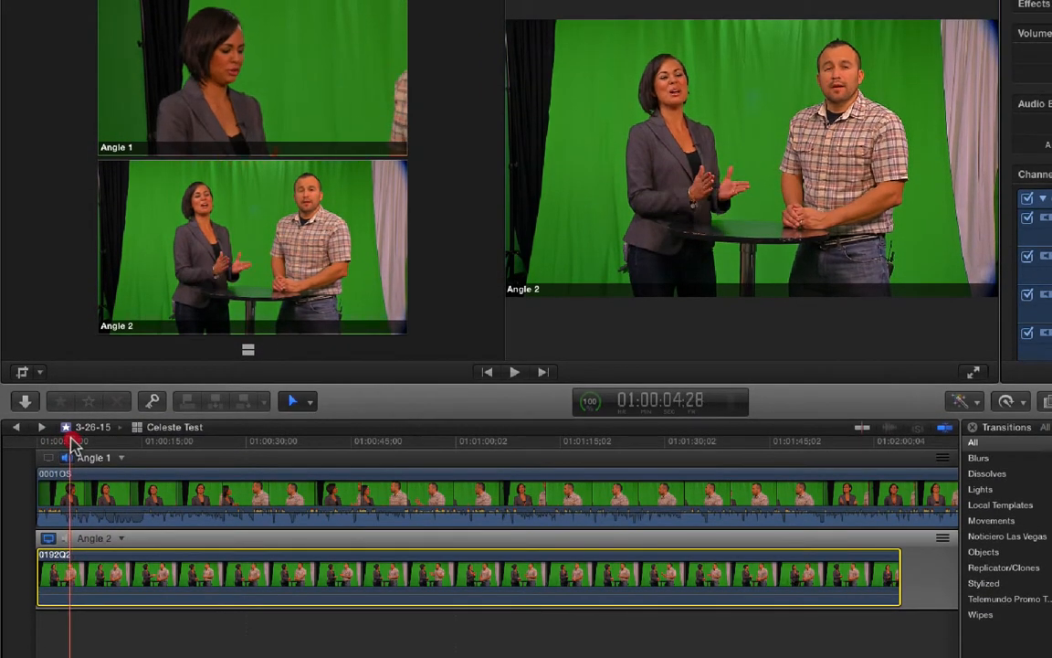
{"action": "left_click_drag", "start_coordinate": [71, 440], "coordinate": [67, 440]}
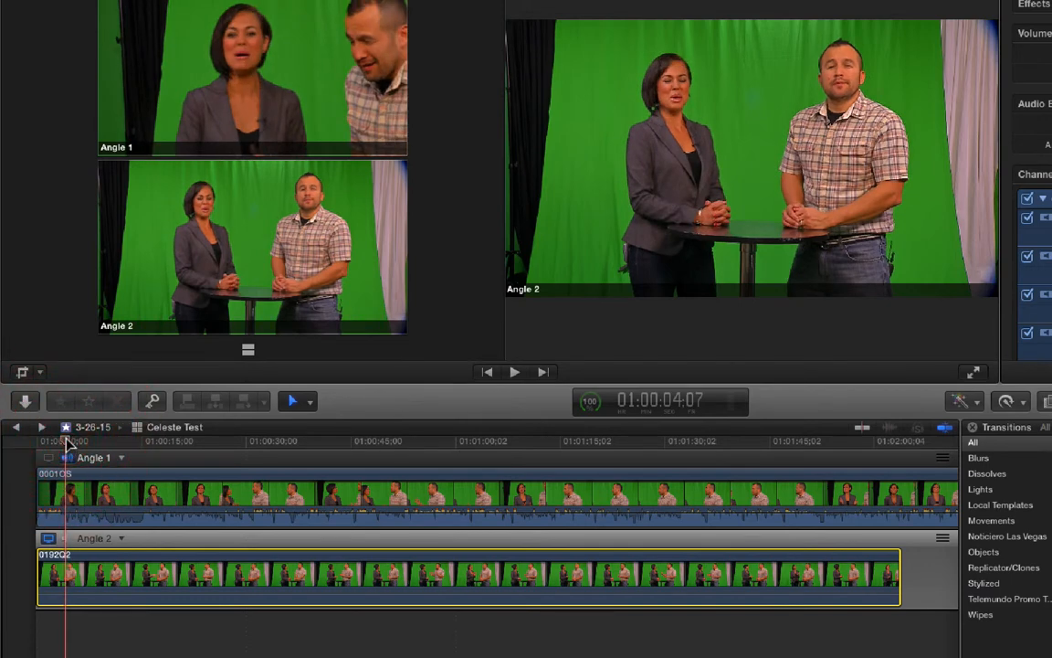
{"action": "key", "text": "Right"}
{"action": "key", "text": "Right"}
{"action": "key", "text": "Right"}
{"action": "key", "text": "Right"}
{"action": "key", "text": "Right"}
{"action": "key", "text": "Right"}
{"action": "key", "text": "Right"}
{"action": "key", "text": "Right"}
{"action": "key", "text": "Right"}
{"action": "key", "text": "Right"}
{"action": "key", "text": "Right"}
{"action": "key", "text": "Right"}
{"action": "key", "text": "Right"}
{"action": "key", "text": "Right"}
{"action": "key", "text": "Right"}
{"action": "key", "text": "Right"}
{"action": "key", "text": "Right"}
{"action": "key", "text": "Right"}
{"action": "key", "text": "Right"}
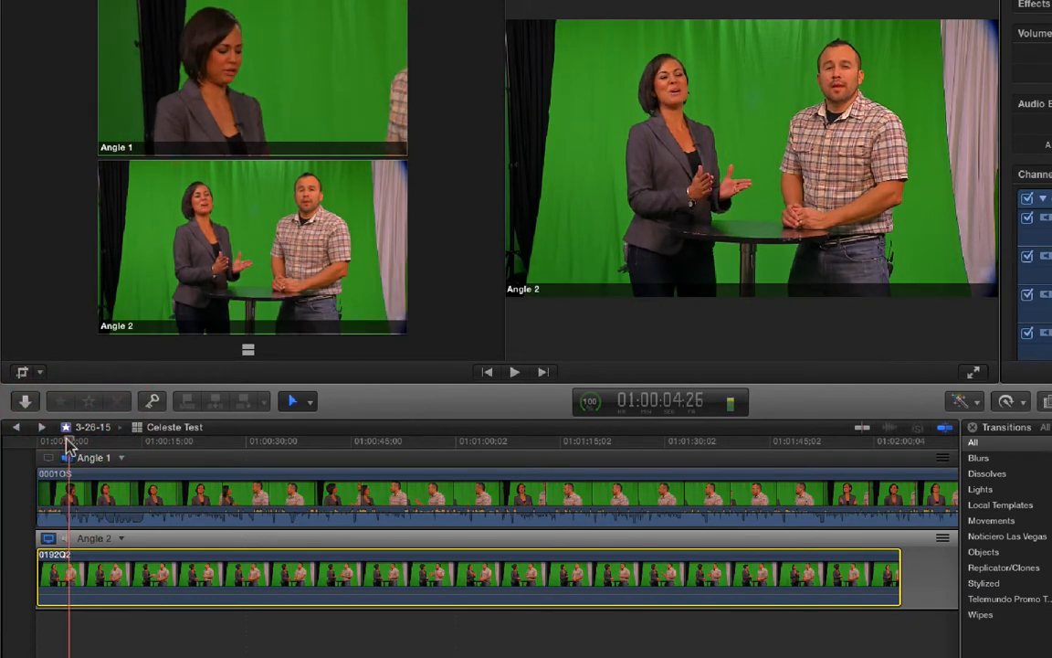
{"action": "key", "text": "Right"}
{"action": "key", "text": "Right"}
{"action": "key", "text": "Right"}
{"action": "key", "text": "Right"}
{"action": "key", "text": "Right"}
{"action": "key", "text": "Right"}
{"action": "key", "text": "Right"}
{"action": "key", "text": "Right"}
{"action": "key", "text": "Right"}
{"action": "key", "text": "Right"}
{"action": "key", "text": "Right"}
{"action": "key", "text": "Right"}
{"action": "key", "text": "Right"}
{"action": "key", "text": "Right"}
{"action": "key", "text": "Right"}
{"action": "key", "text": "Right"}
{"action": "key", "text": "Right"}
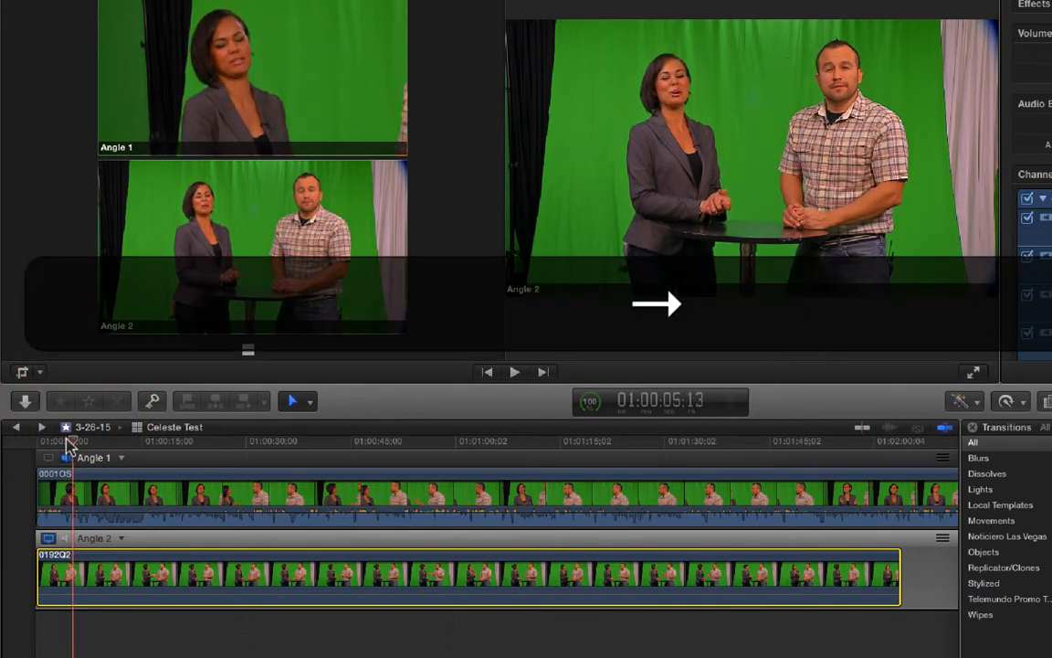
{"action": "key", "text": "Right"}
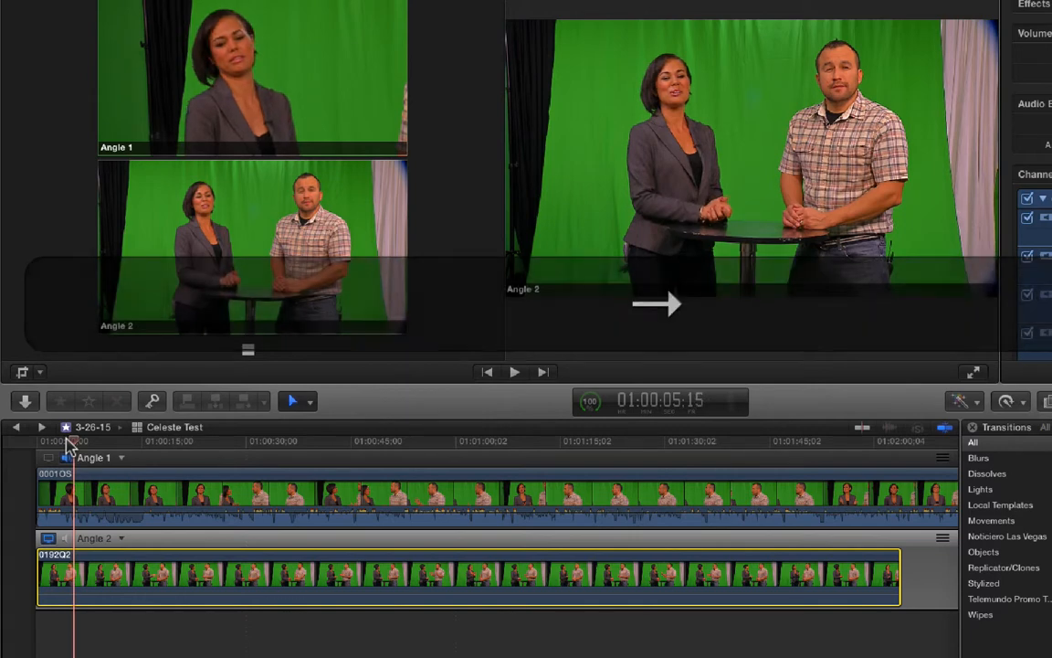
- Trim the start of the Angle 2 clip to the playhead at 01:00:05:15
{"action": "key", "text": "Left"}
{"action": "key", "text": "Left"}
{"action": "key", "text": "Right"}
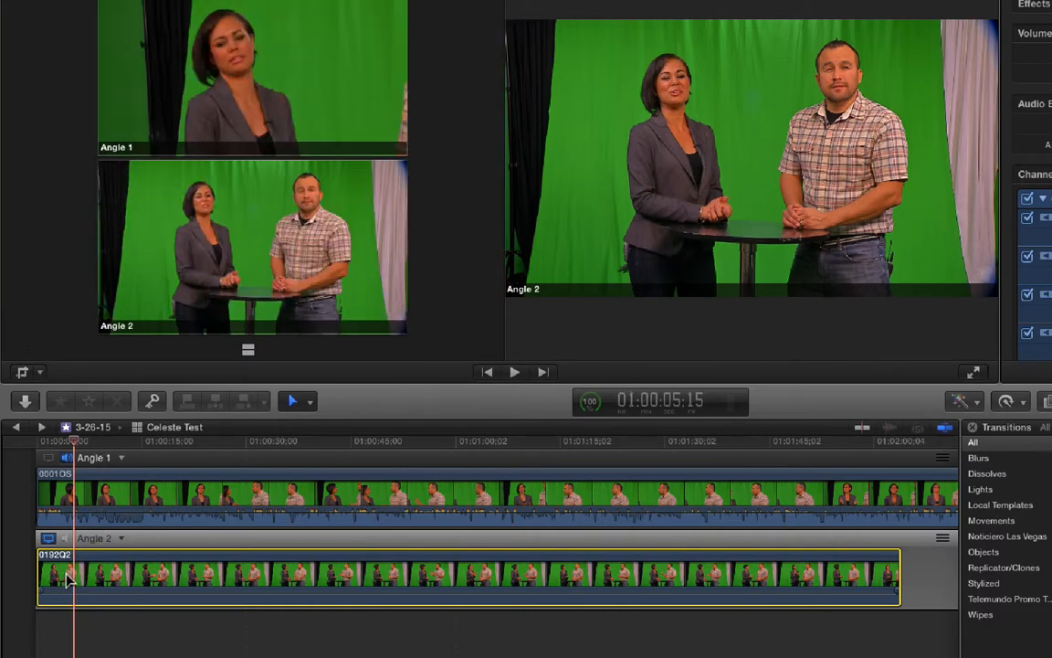
{"action": "key", "text": "b"}
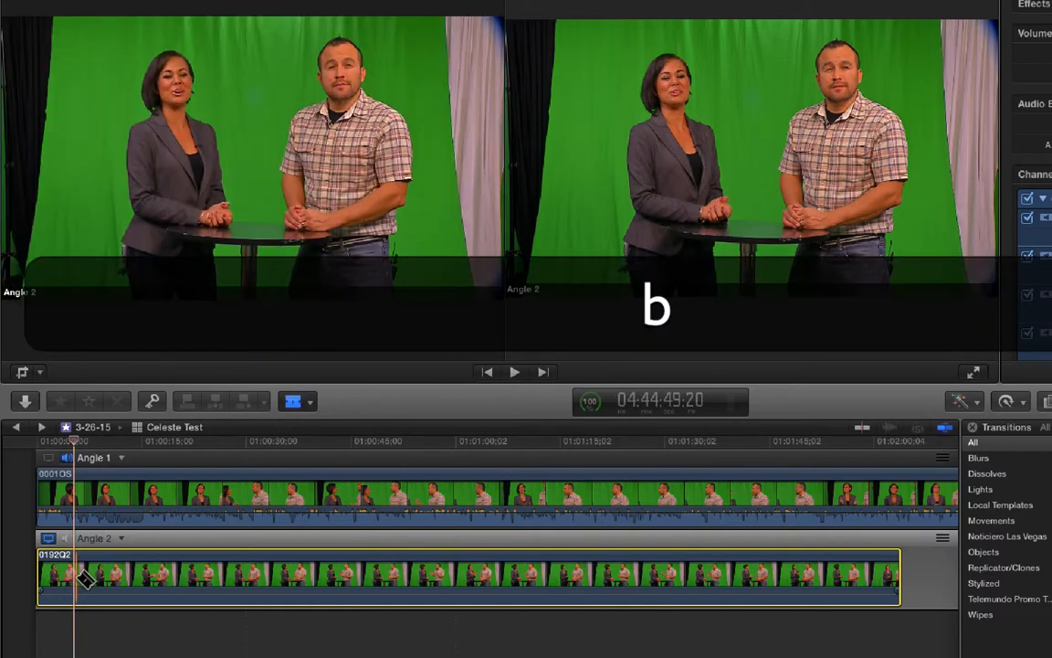
{"action": "key", "text": "n"}
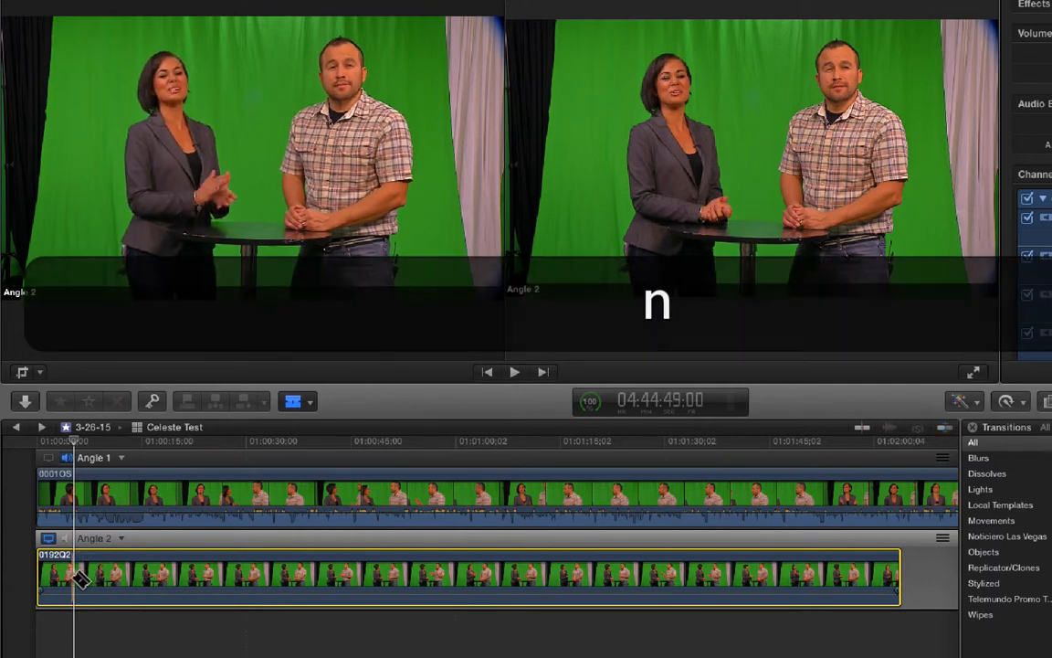
{"action": "key", "text": "n"}
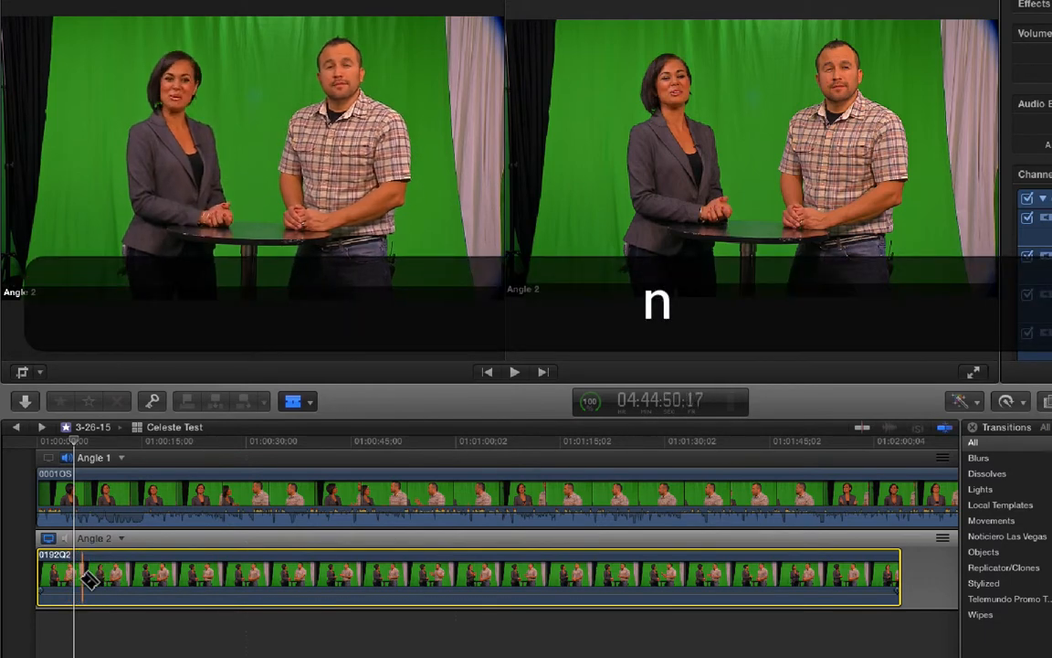
{"action": "key", "text": "a"}
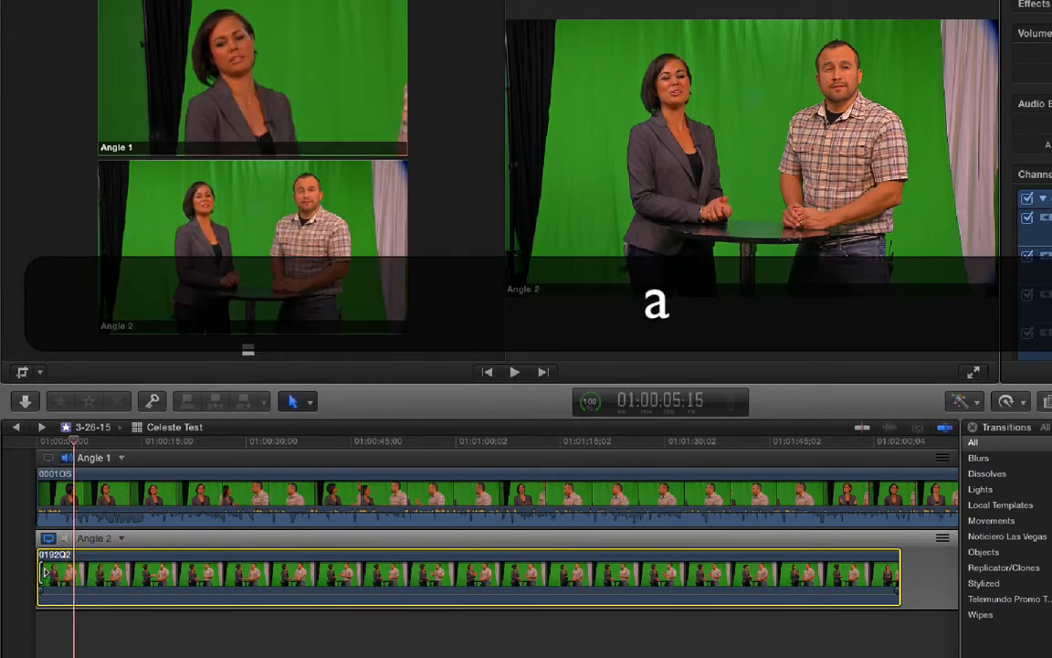
{"action": "left_click_drag", "start_coordinate": [44, 572], "coordinate": [78, 573]}
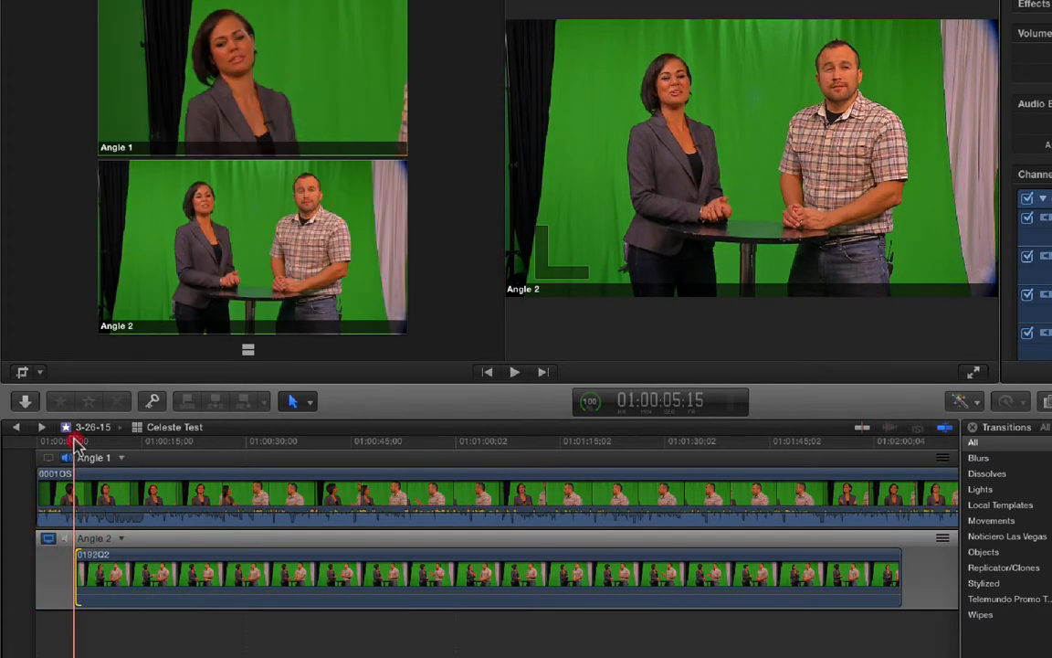
- Play both angles from about 14 seconds in and step frame by frame to 01:00:16:08 to compare them
{"action": "left_click_drag", "start_coordinate": [77, 443], "coordinate": [138, 442]}
{"action": "key", "text": "space"}
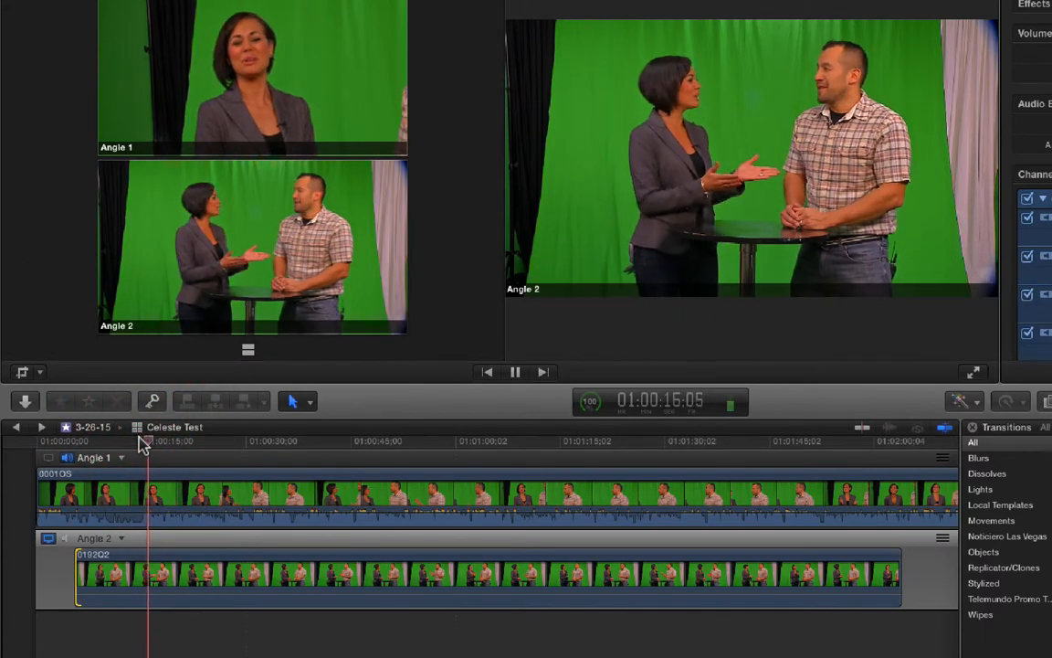
{"action": "key", "text": "space"}
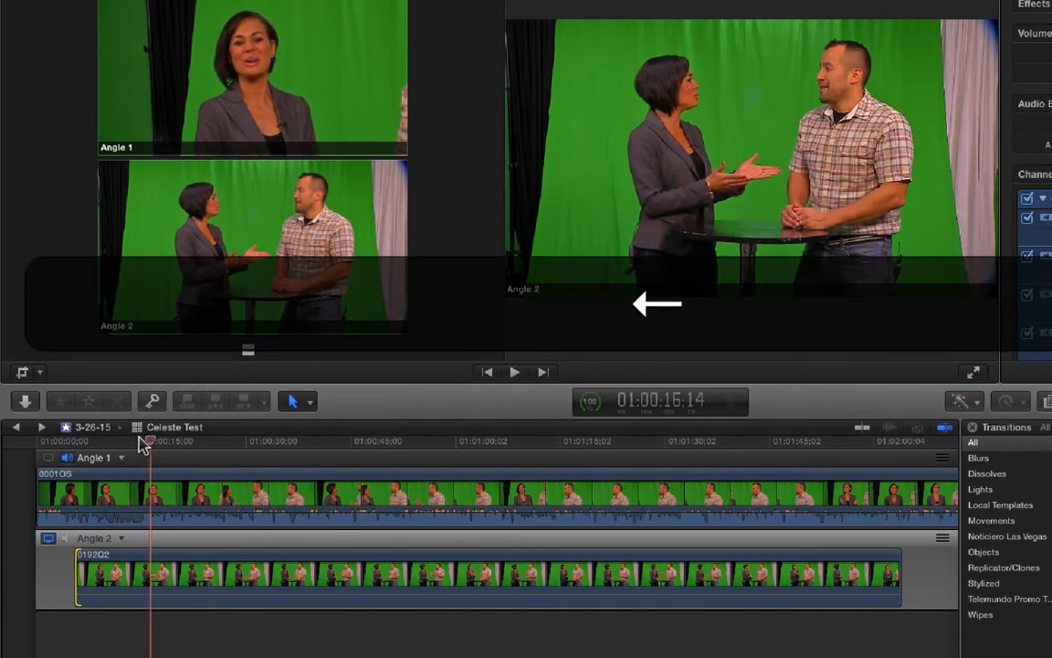
{"action": "key", "text": "Left"}
{"action": "key", "text": "Left"}
{"action": "key", "text": "Left"}
{"action": "key", "text": "Left"}
{"action": "key", "text": "Left"}
{"action": "key", "text": "Left"}
{"action": "key", "text": "Left"}
{"action": "key", "text": "Left"}
{"action": "key", "text": "Right"}
{"action": "key", "text": "Right"}
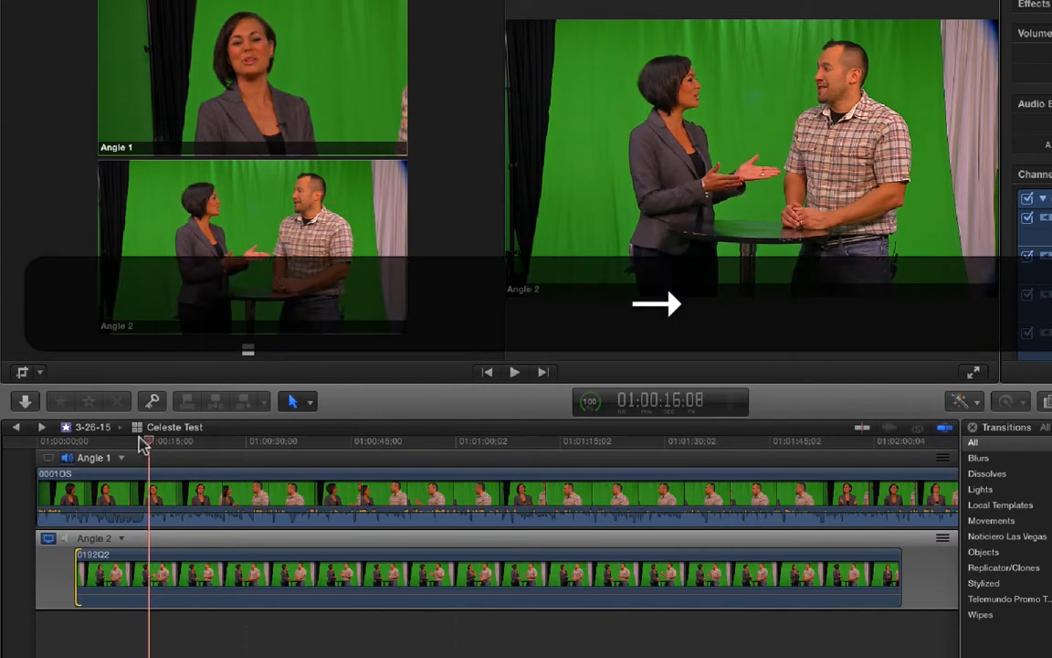
- Make Angle 1 the monitored video angle and slide the Angle 2 clip so it starts about 13 seconds in
{"action": "left_click_drag", "start_coordinate": [121, 577], "coordinate": [195, 583]}
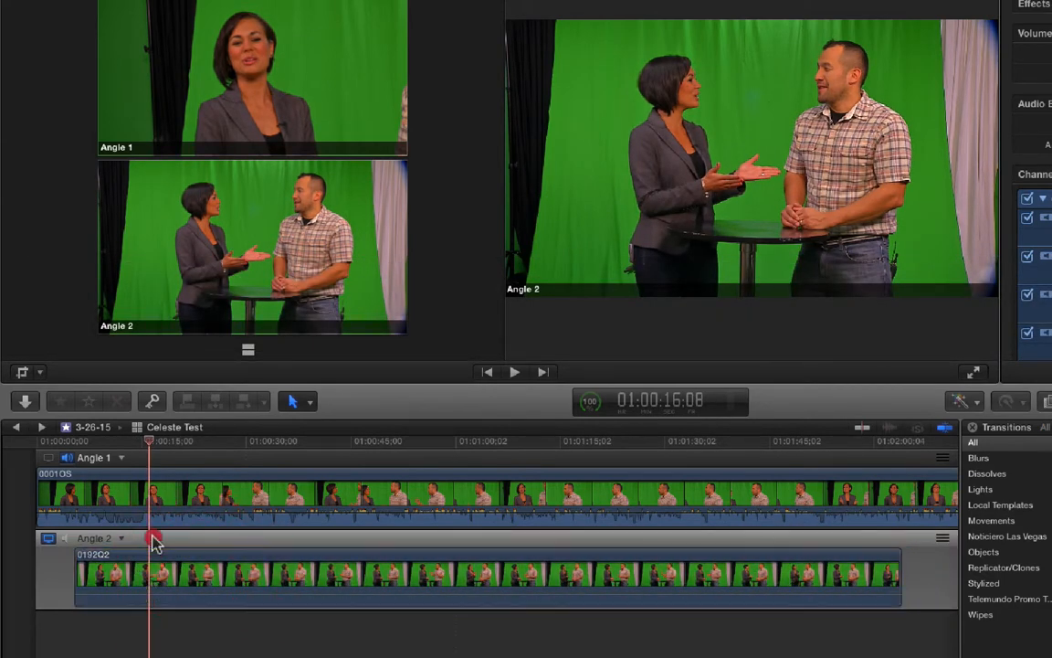
{"action": "left_click", "coordinate": [197, 538]}
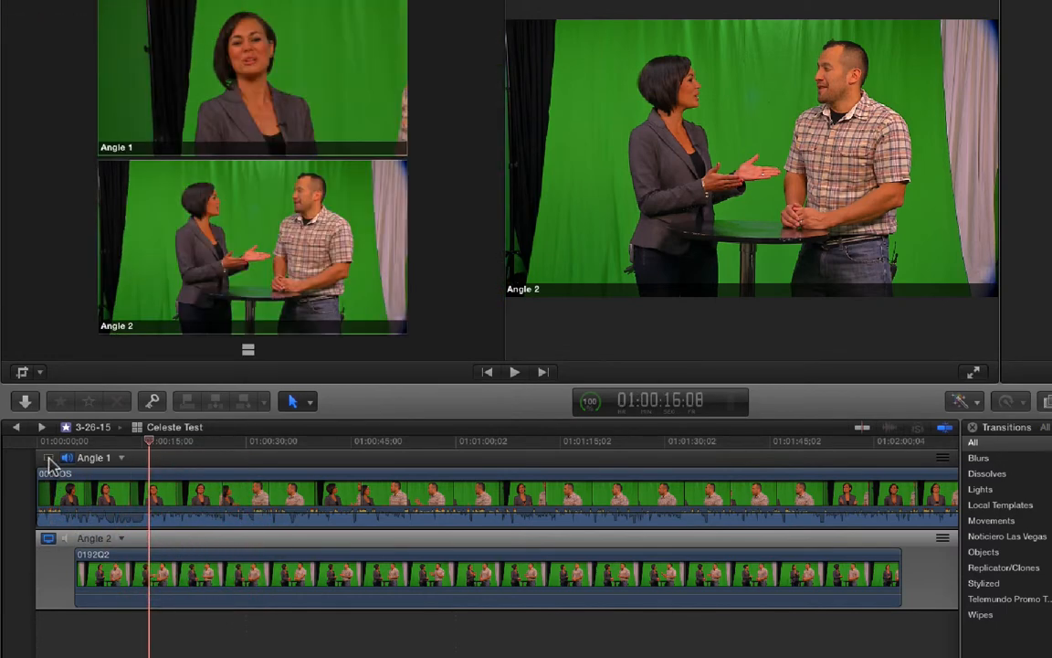
{"action": "left_click", "coordinate": [49, 456]}
{"action": "left_click_drag", "start_coordinate": [152, 573], "coordinate": [127, 572]}
{"action": "key", "text": "p"}
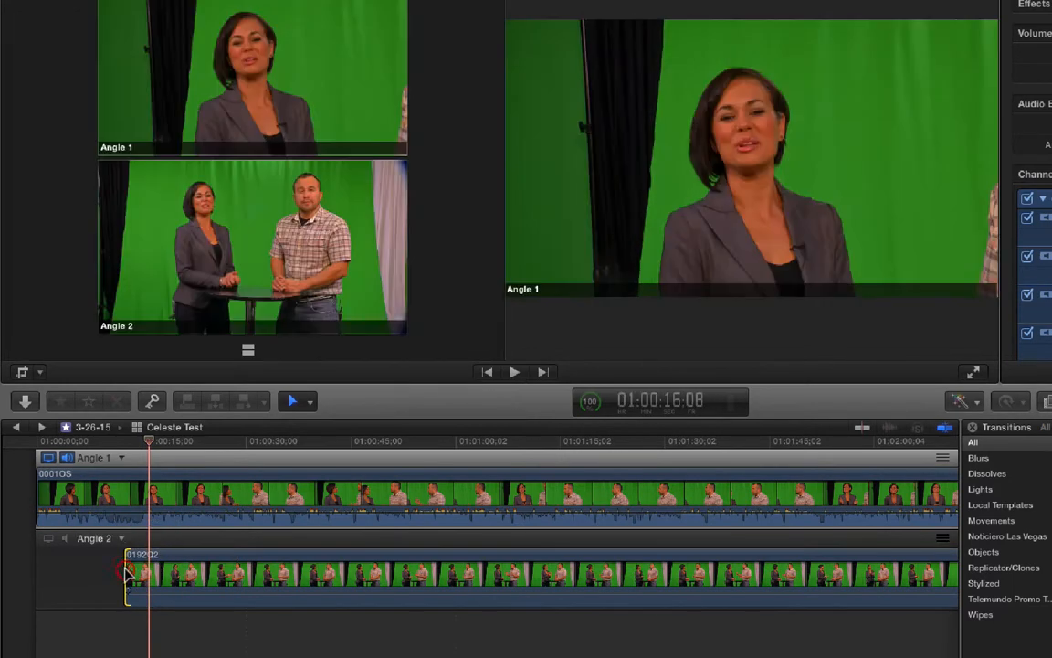
- Play the repositioned angles for a moment to check their sync
{"action": "left_click", "coordinate": [132, 442]}
{"action": "key", "text": "space"}
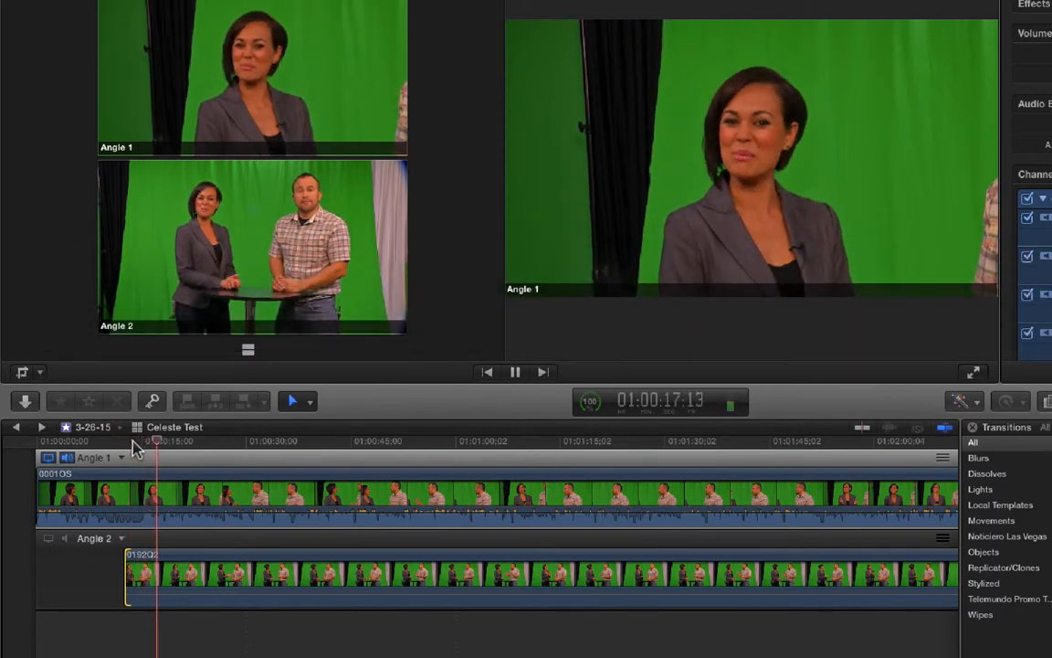
{"action": "key", "text": "space"}
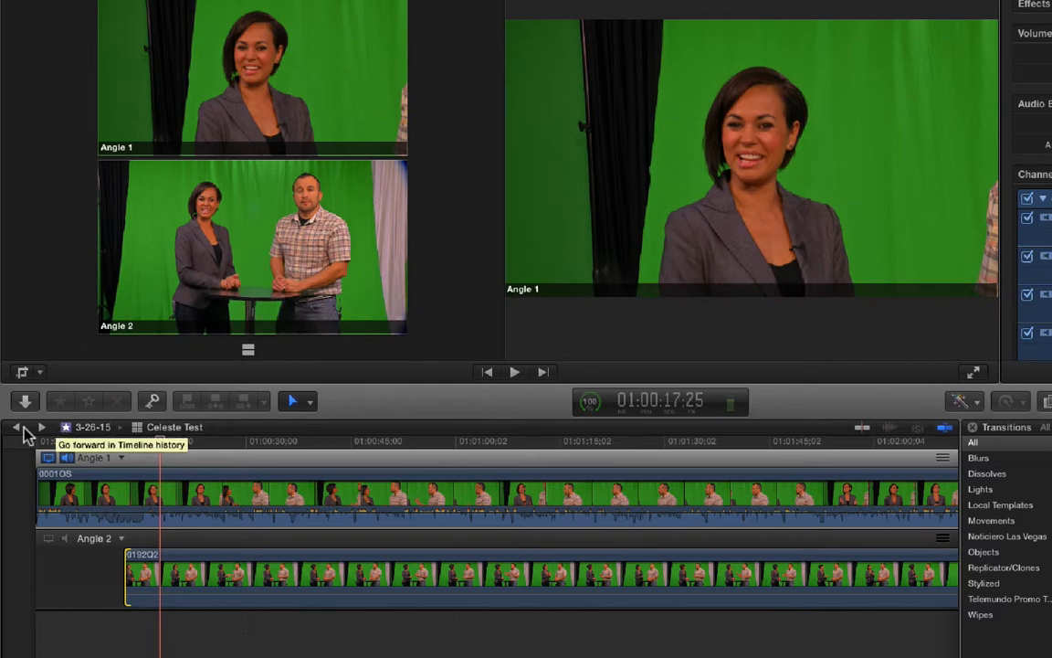
- Go back to the casting project's timeline and play the multicam clip from the beginning
{"action": "left_click", "coordinate": [19, 427]}
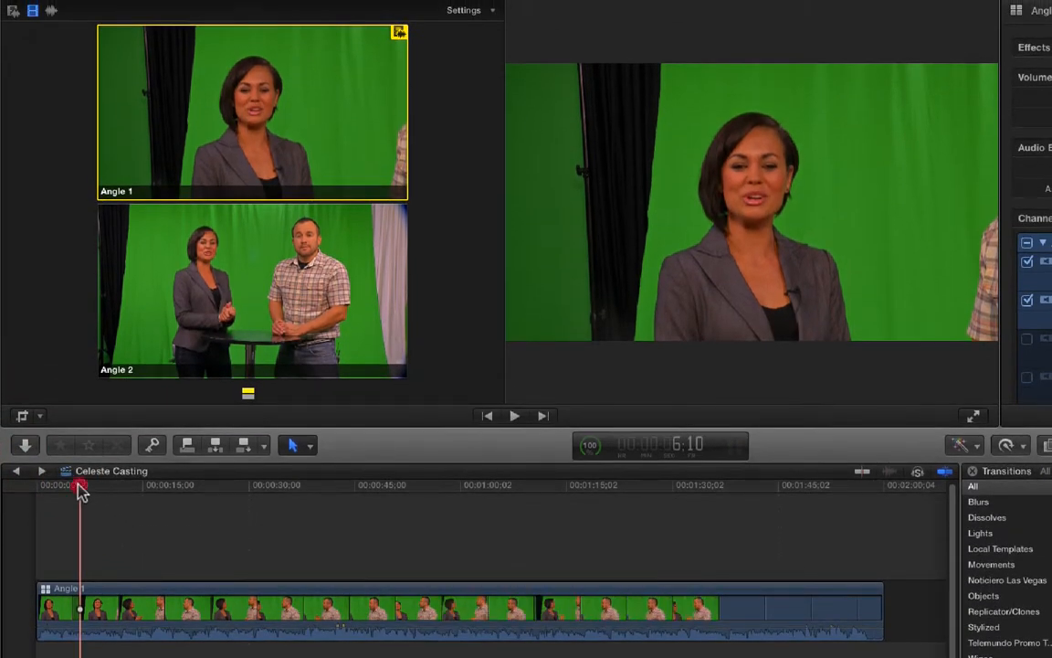
{"action": "left_click", "coordinate": [56, 444]}
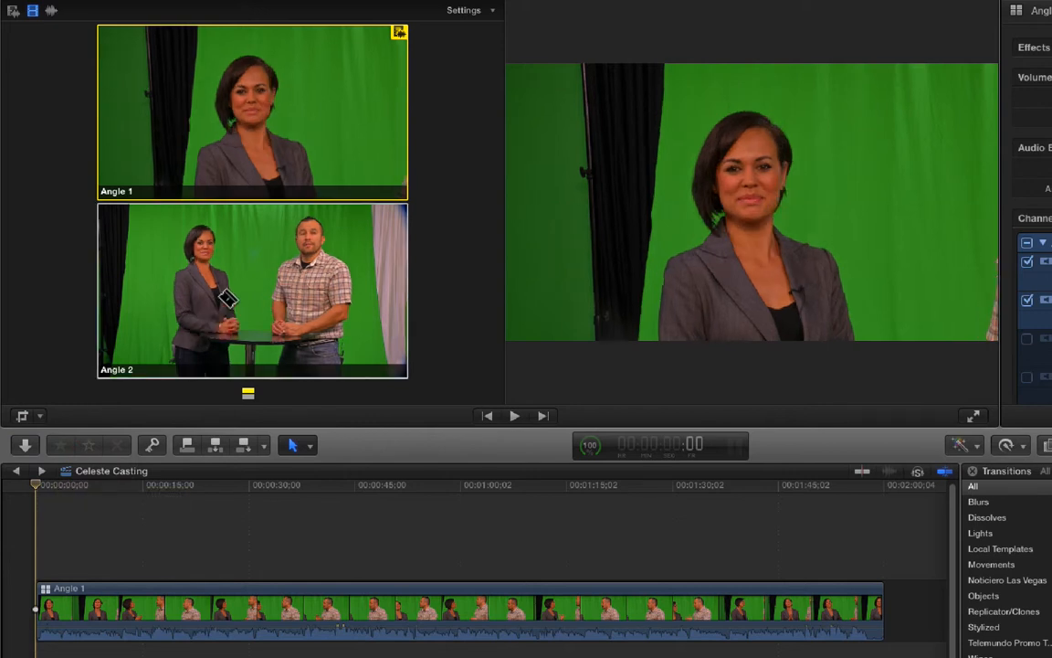
{"action": "key", "text": "space"}
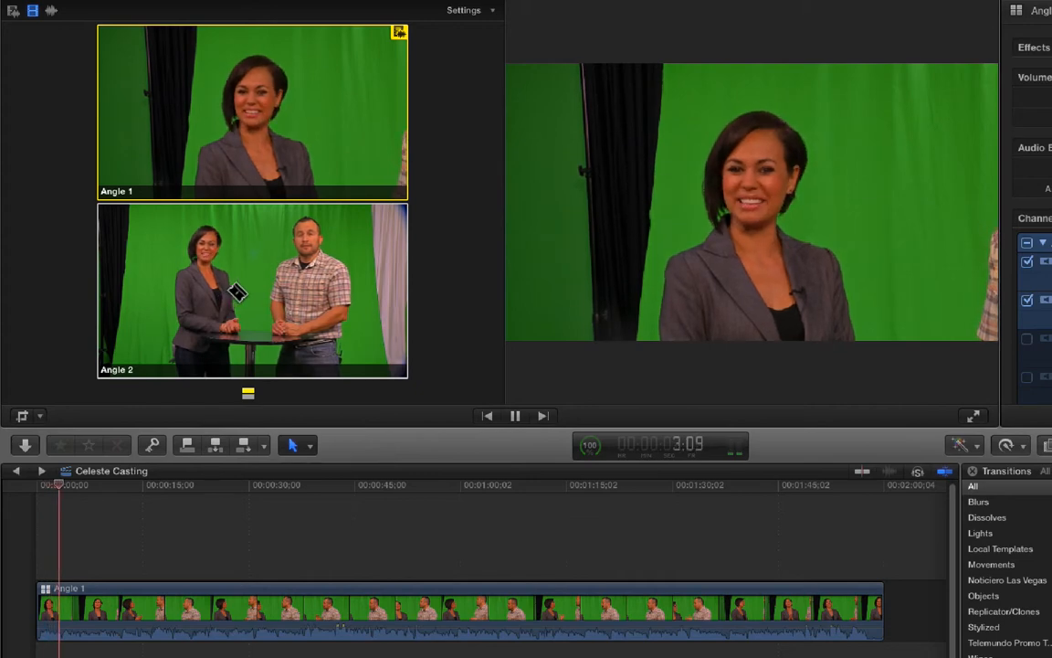
{"action": "key", "text": "space"}
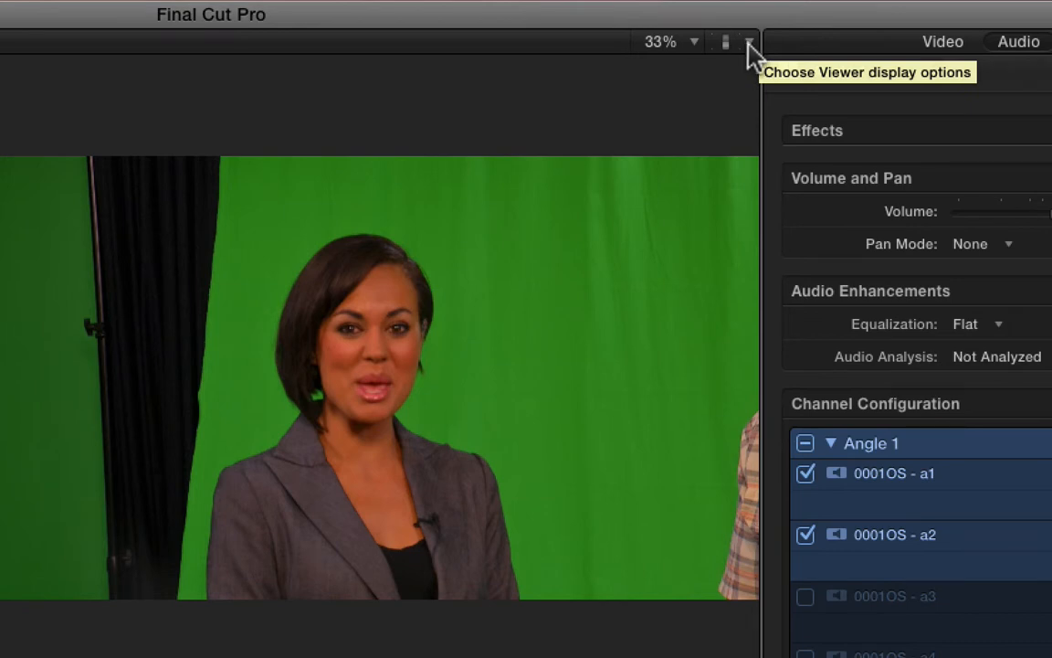
- Switch the viewer's media playback to Proxy and place the playhead just before six seconds
{"action": "left_click", "coordinate": [749, 43]}
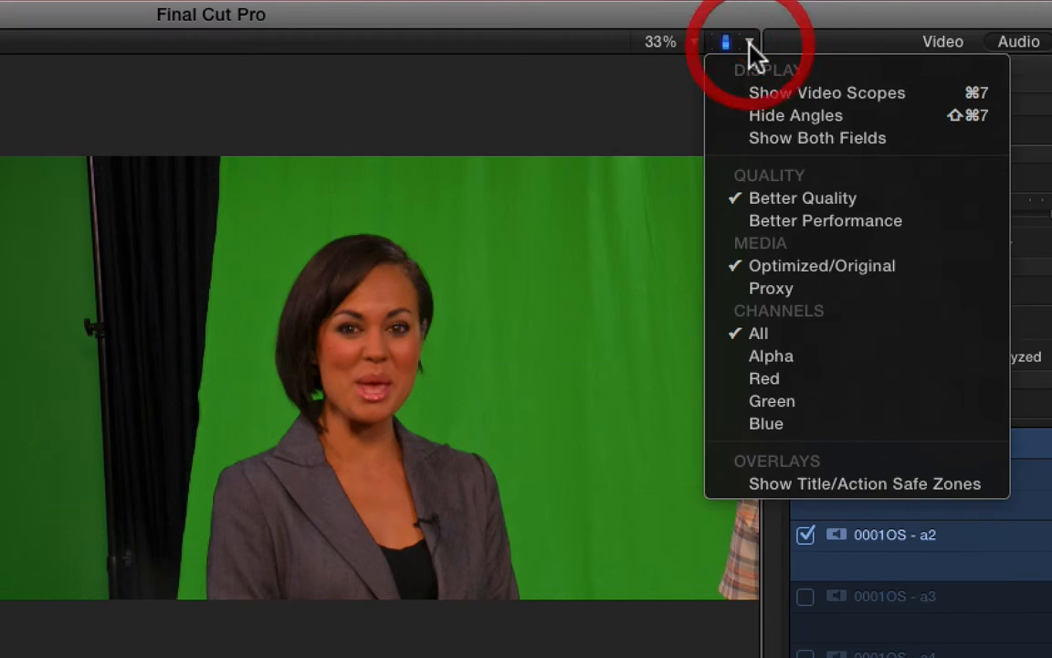
{"action": "left_click", "coordinate": [788, 289]}
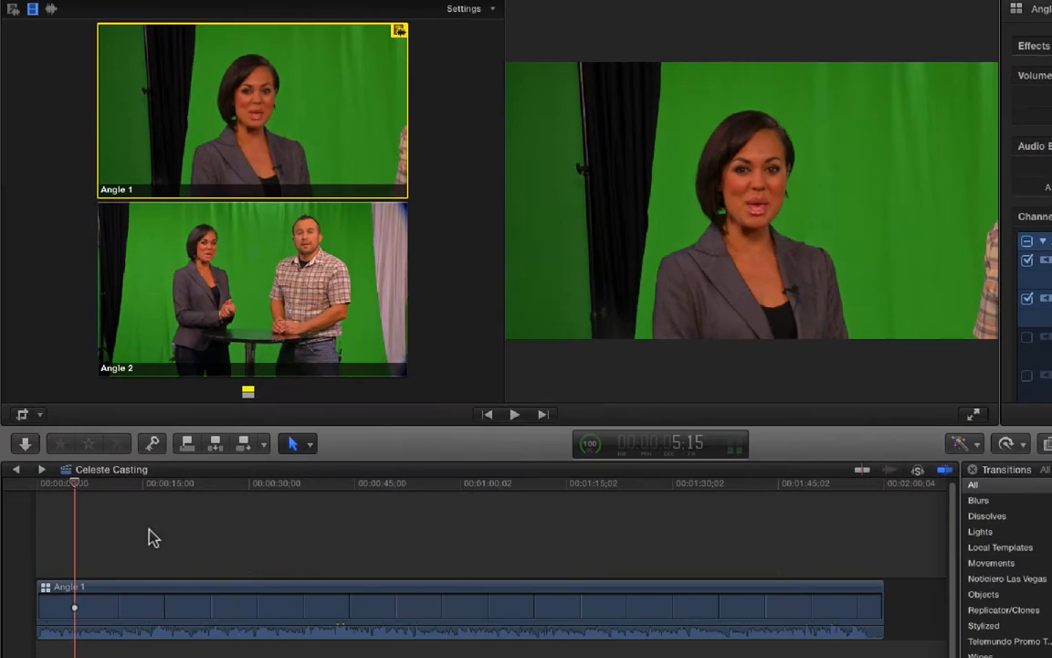
{"action": "left_click", "coordinate": [79, 492]}
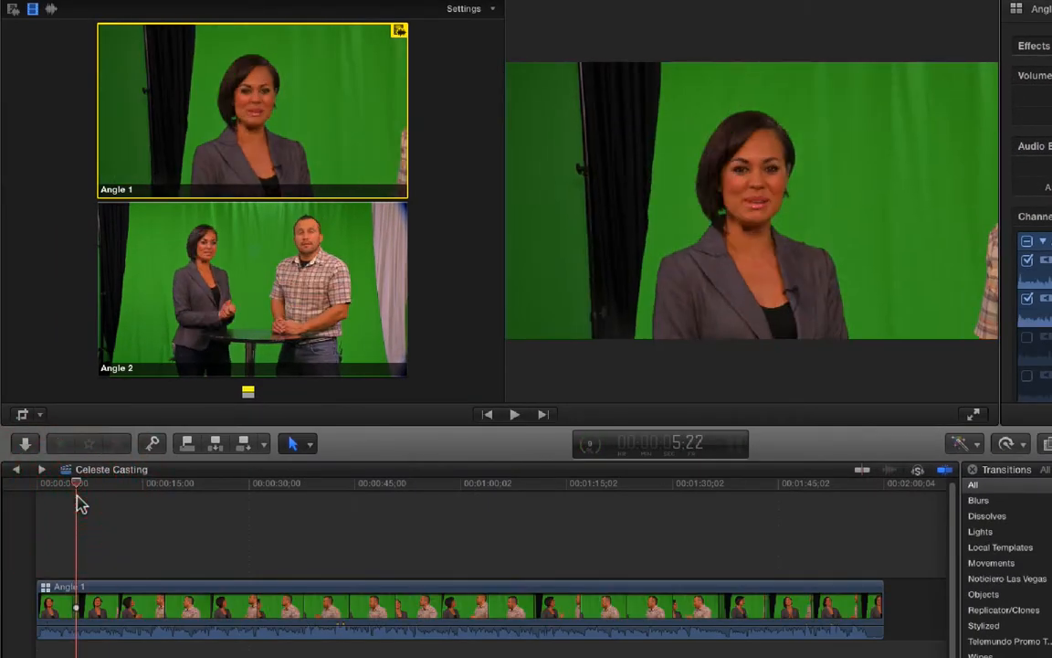
- Play the opening, replay from about 9 seconds, and cut the video to Angle 2 at about 12 seconds
{"action": "key", "text": "space"}
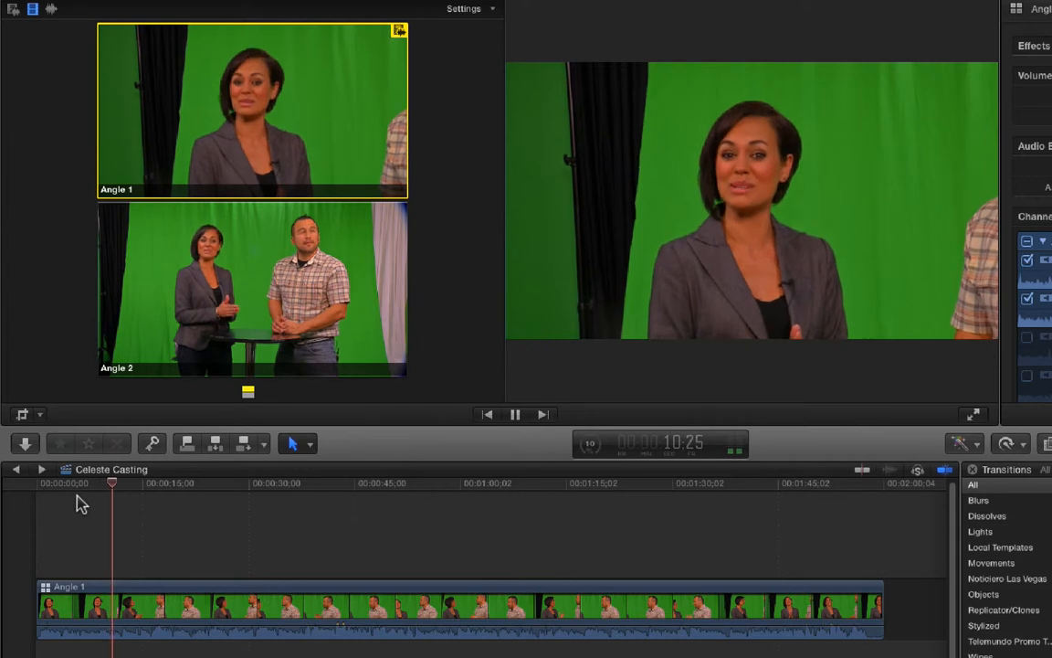
{"action": "key", "text": "space"}
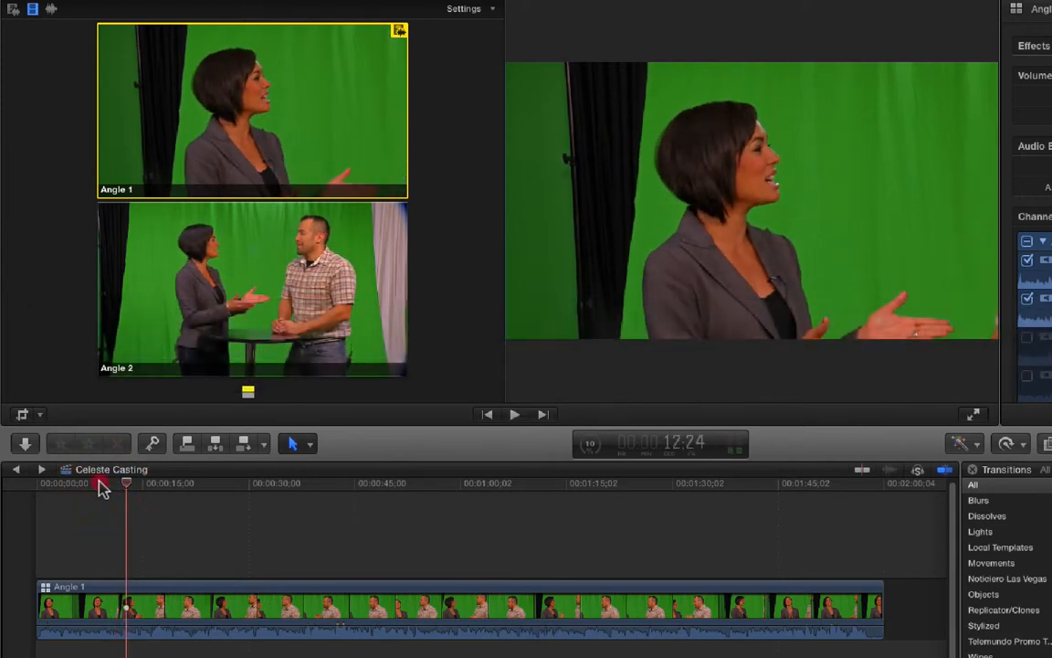
{"action": "left_click", "coordinate": [99, 484]}
{"action": "key", "text": "space"}
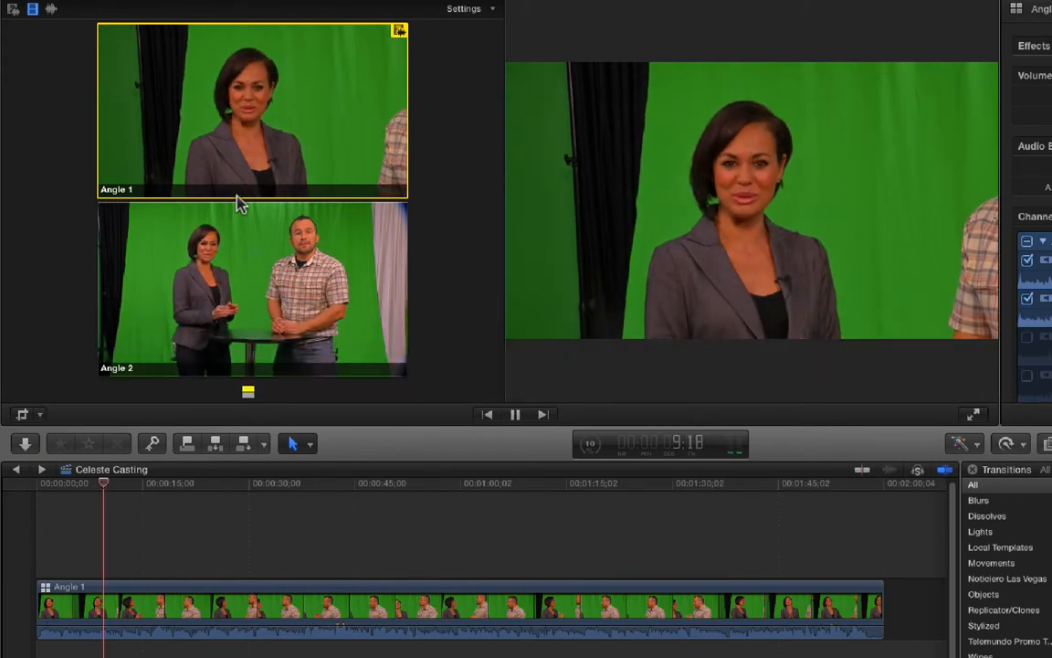
{"action": "left_click", "coordinate": [243, 276]}
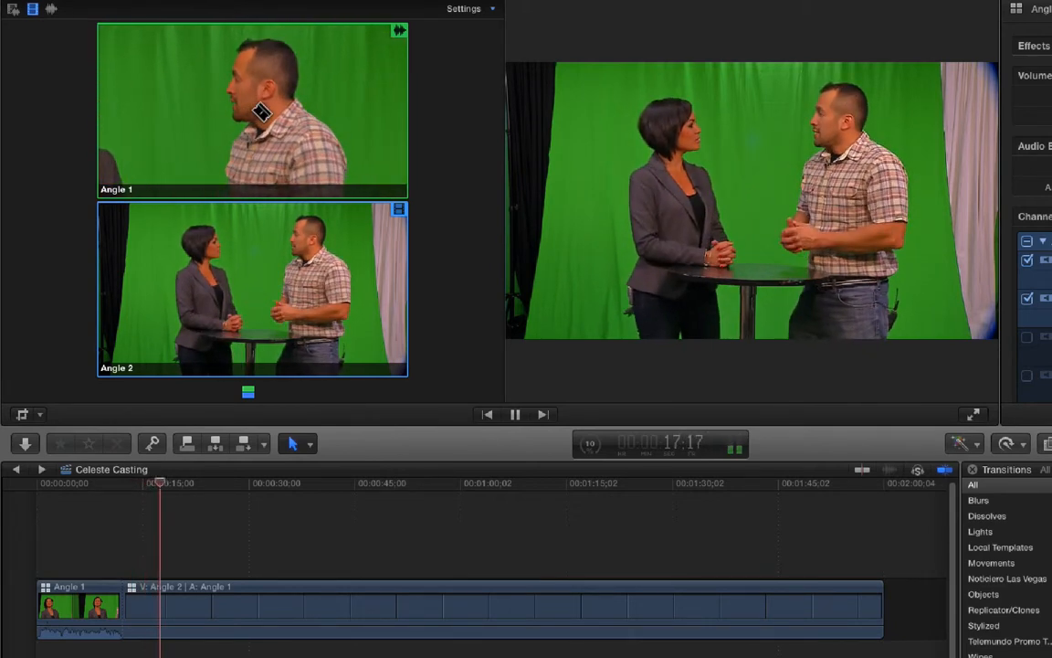
- Replay from about 15 seconds and cut the video back to Angle 1 at about 17 seconds
{"action": "key", "text": "space"}
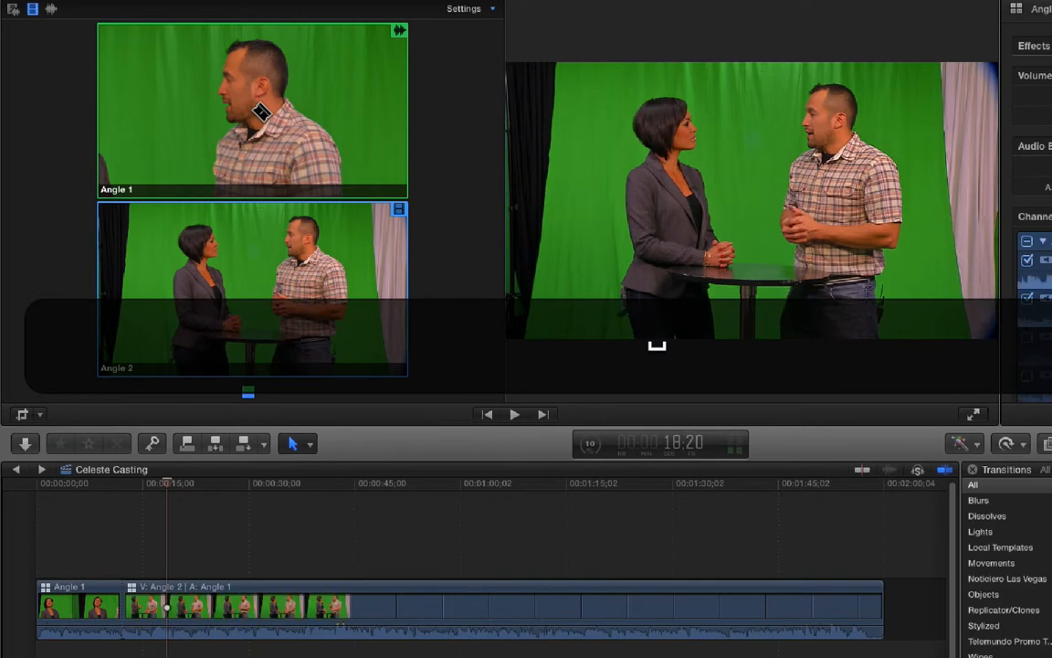
{"action": "left_click", "coordinate": [145, 484]}
{"action": "key", "text": "space"}
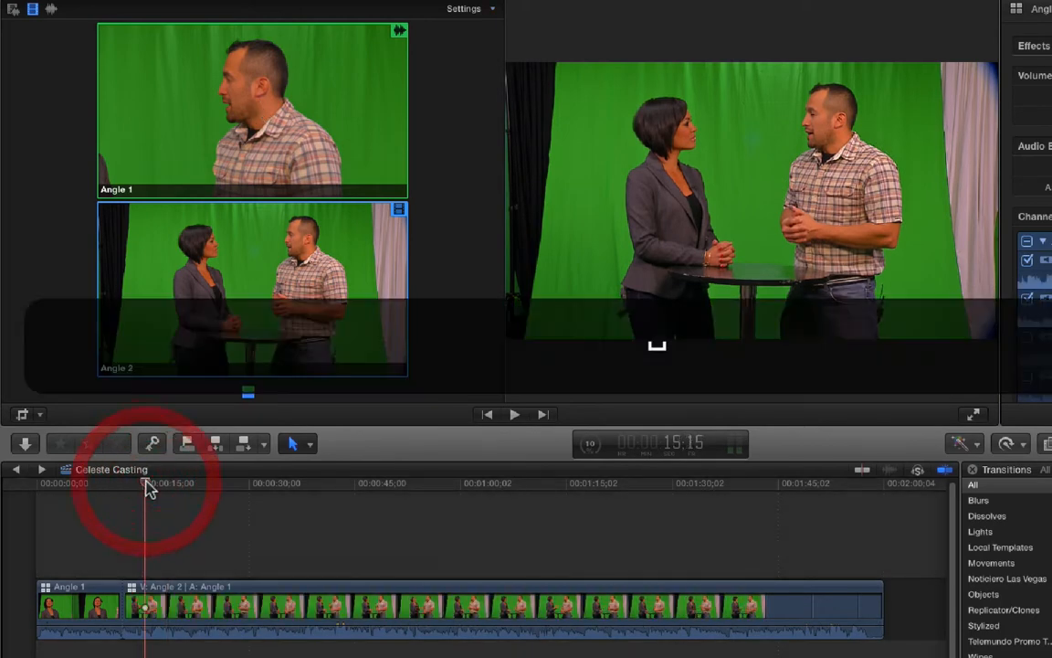
{"action": "left_click", "coordinate": [259, 127]}
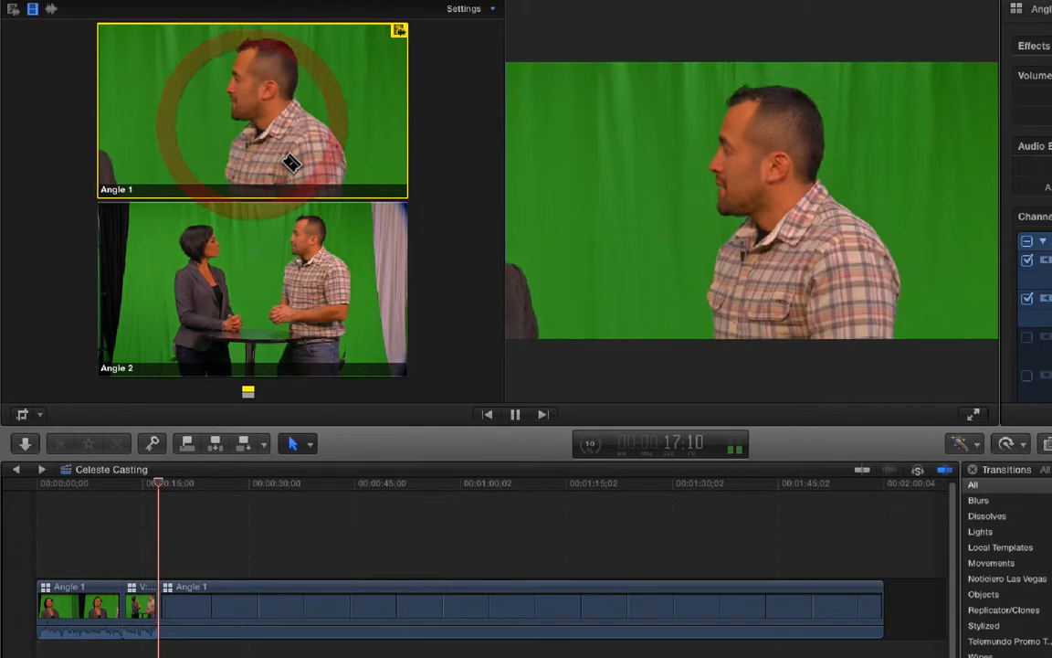
- Cut the video to Angle 2 at about 22 seconds and back to Angle 1 at about 25 seconds, then stop playback
{"action": "left_click", "coordinate": [255, 282]}
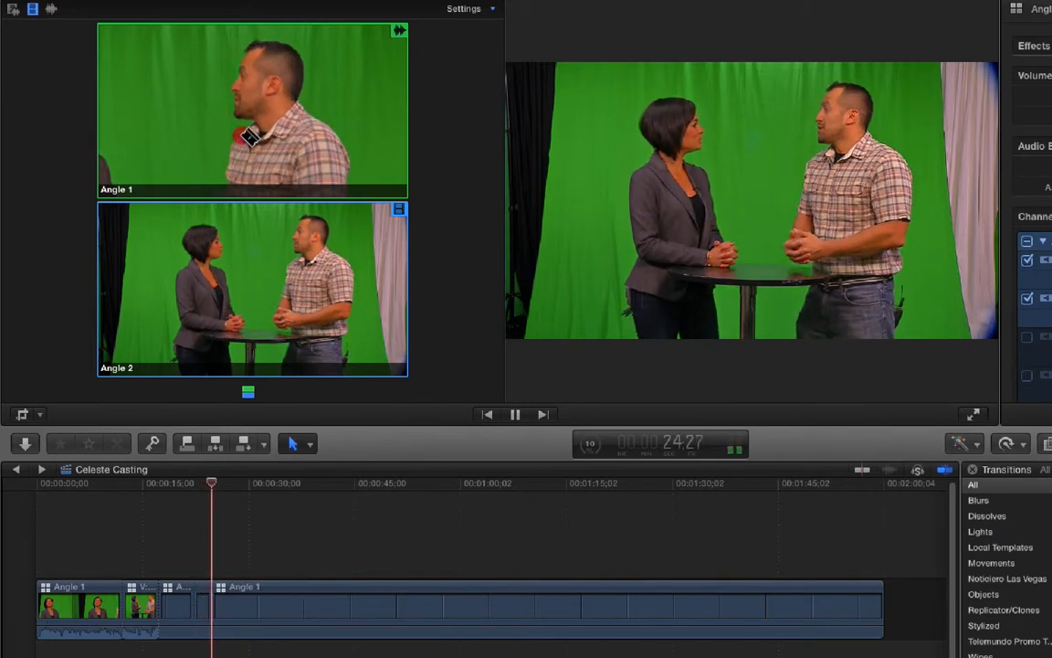
{"action": "left_click", "coordinate": [248, 136]}
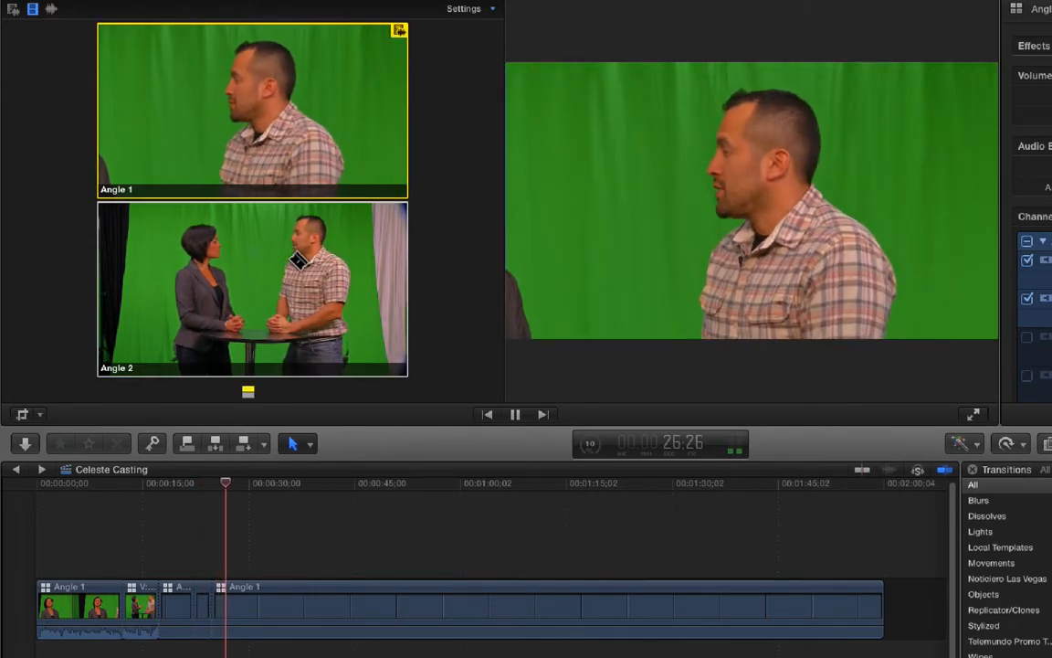
{"action": "key", "text": "space"}
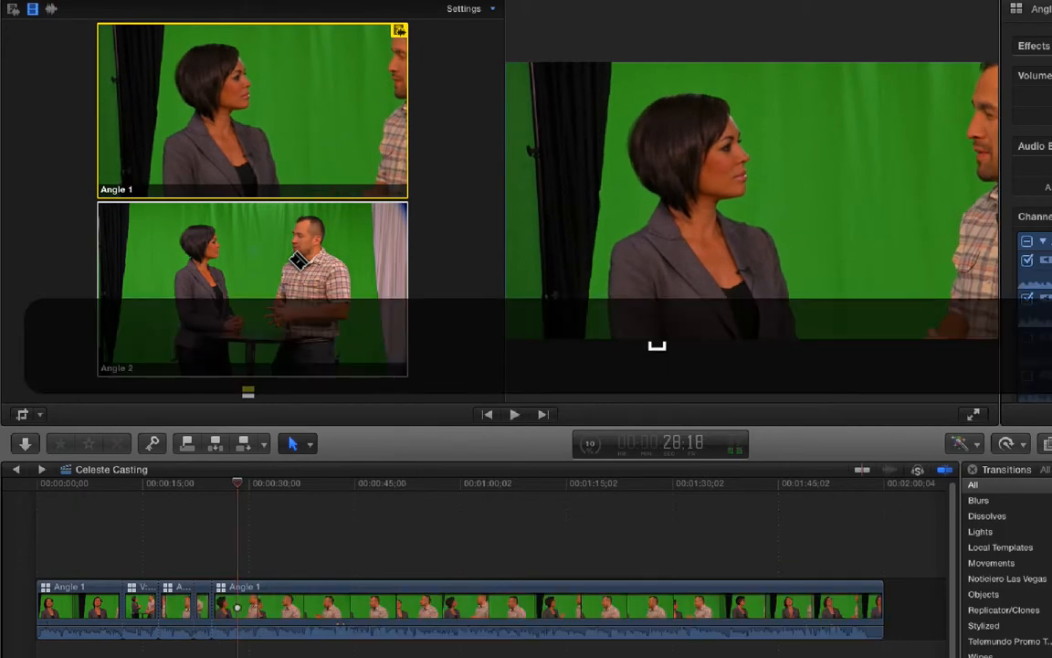
- Replay from about 21 seconds, cutting the video to Angle 1 at about 25 seconds and to Angle 2 at about 27 seconds
{"action": "left_click", "coordinate": [214, 484]}
{"action": "key", "text": "l"}
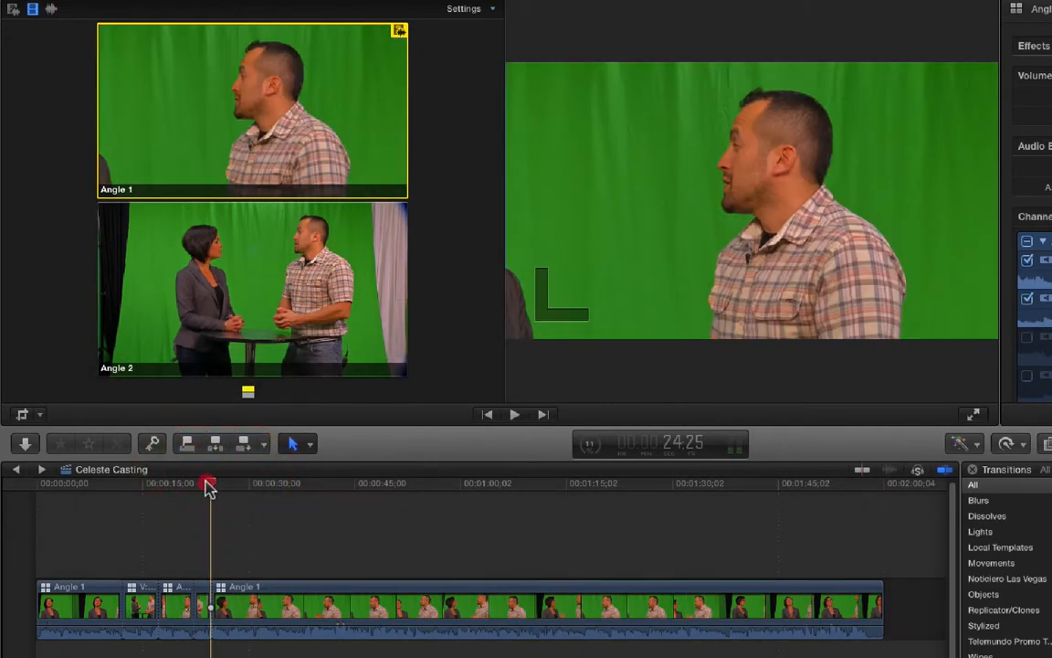
{"action": "left_click_drag", "start_coordinate": [209, 489], "coordinate": [189, 490]}
{"action": "key", "text": "space"}
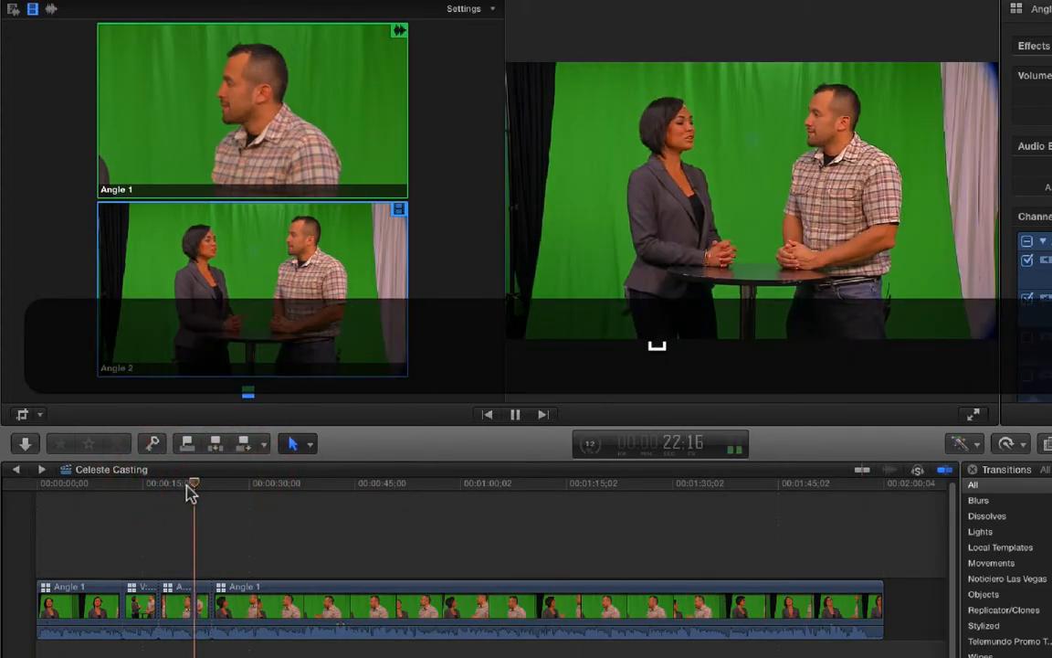
{"action": "left_click", "coordinate": [244, 102]}
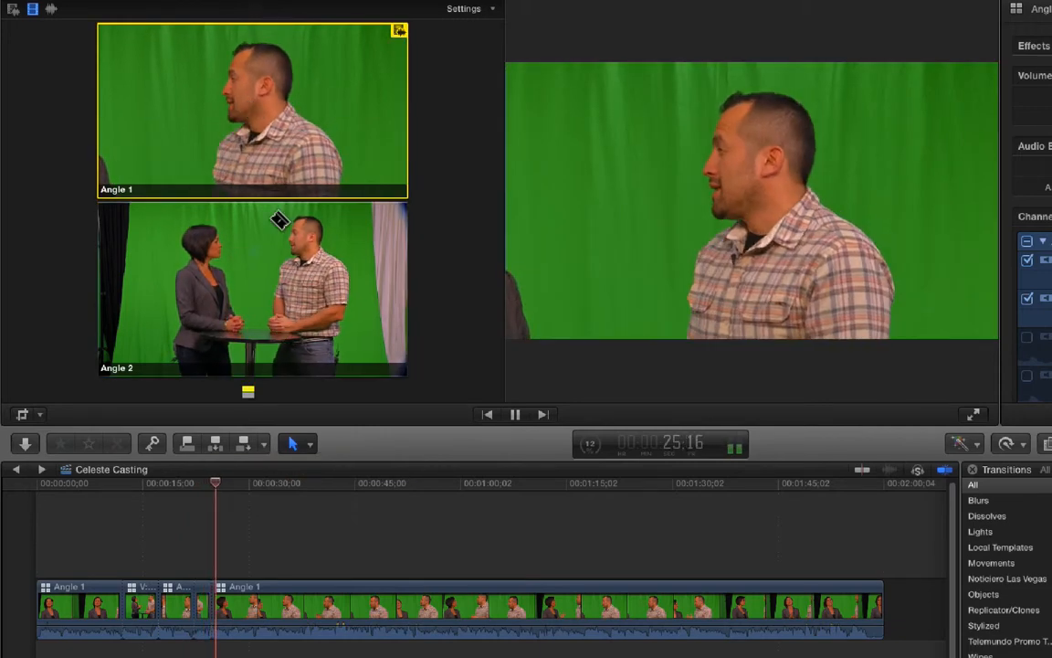
{"action": "left_click", "coordinate": [246, 278]}
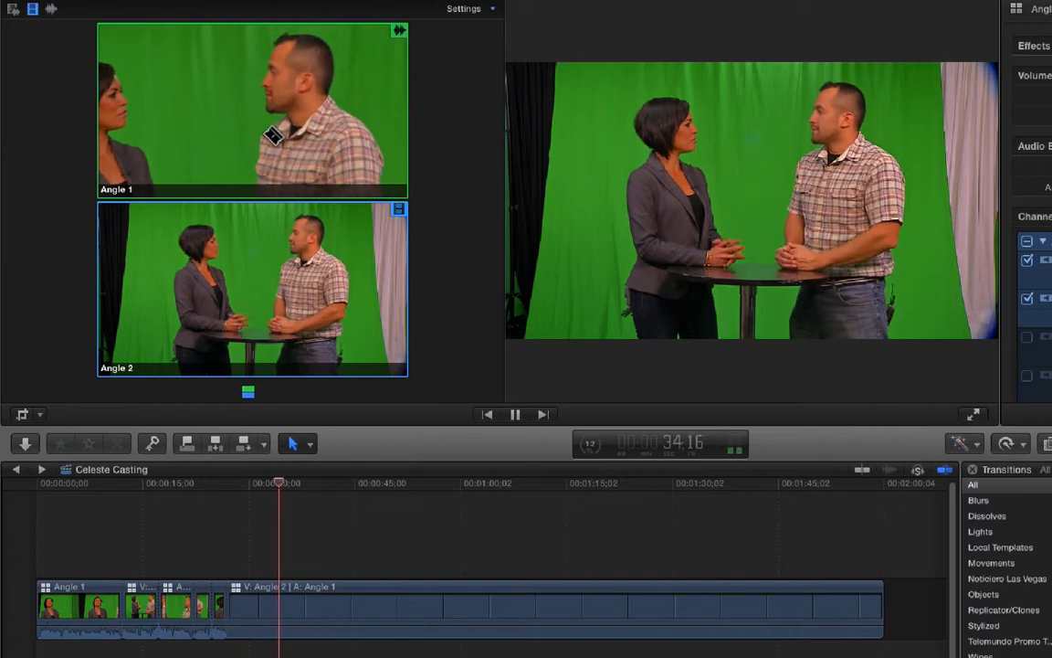
{"action": "left_click", "coordinate": [273, 135]}
{"action": "key", "text": "space"}
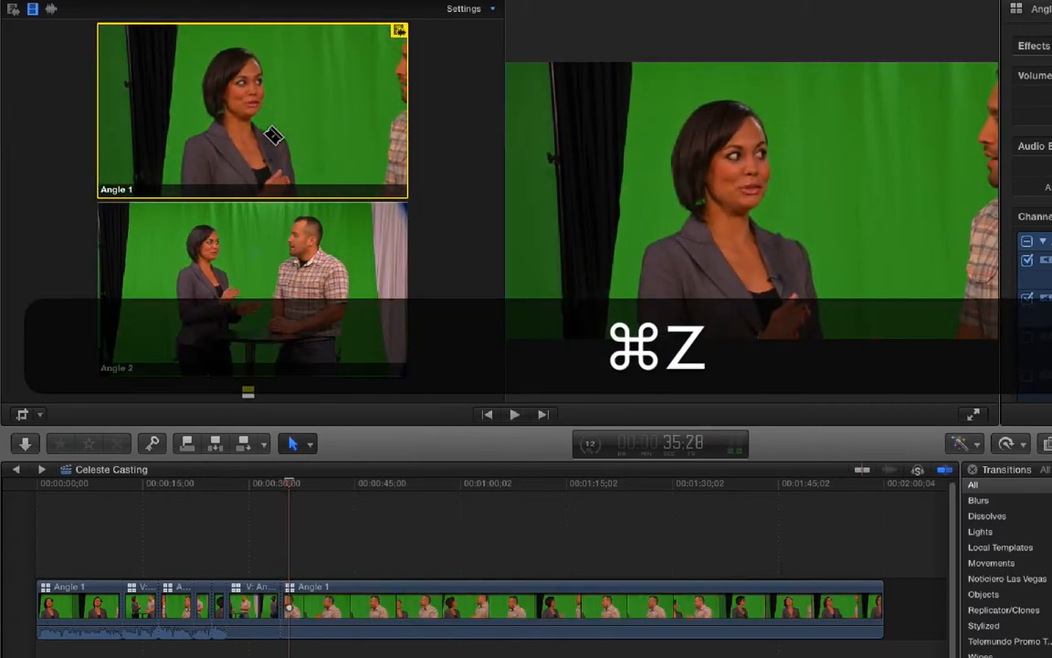
{"action": "key", "text": "super+z"}
- Replay from about 33 seconds, cutting the video to Angle 1 at about 36 and 41 seconds and to Angle 2 at about 38 and 51 seconds
{"action": "left_click", "coordinate": [272, 484]}
{"action": "key", "text": "space"}
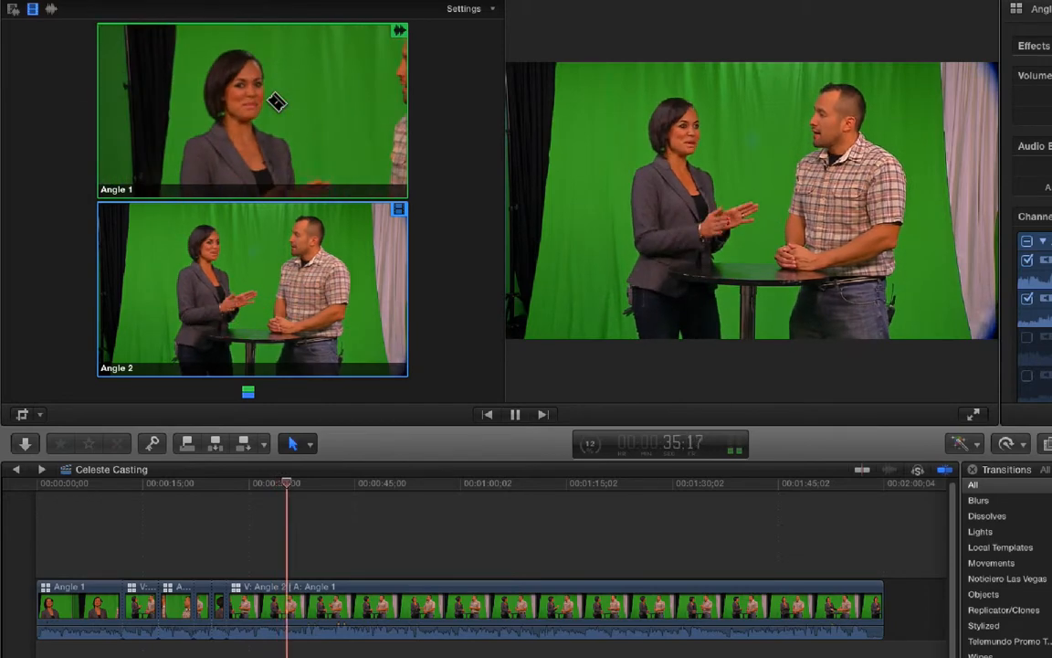
{"action": "left_click", "coordinate": [276, 103]}
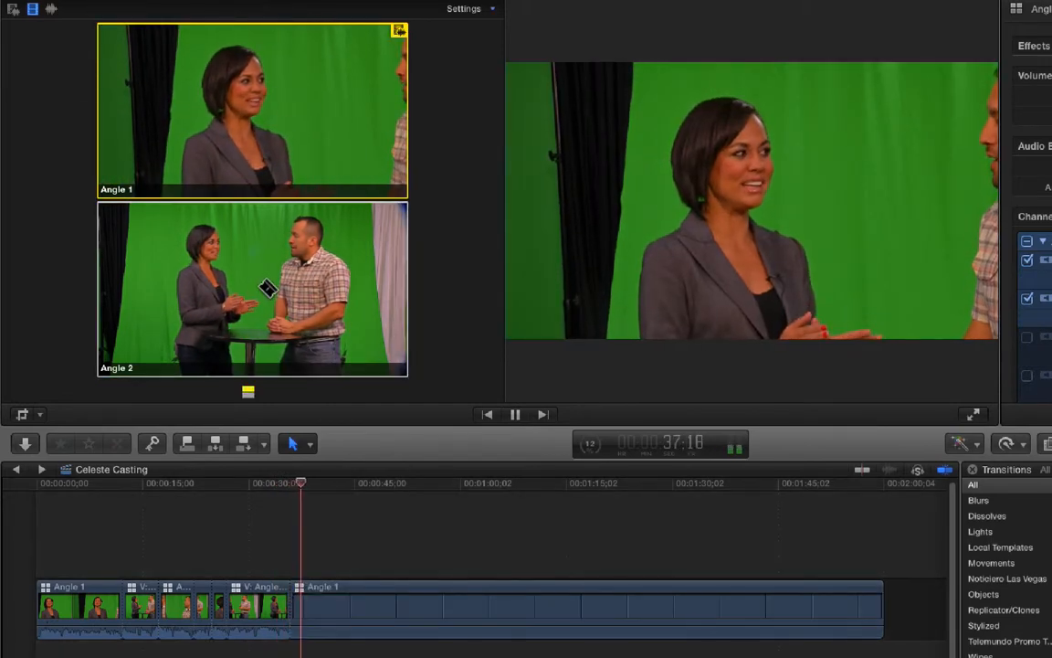
{"action": "left_click", "coordinate": [265, 285]}
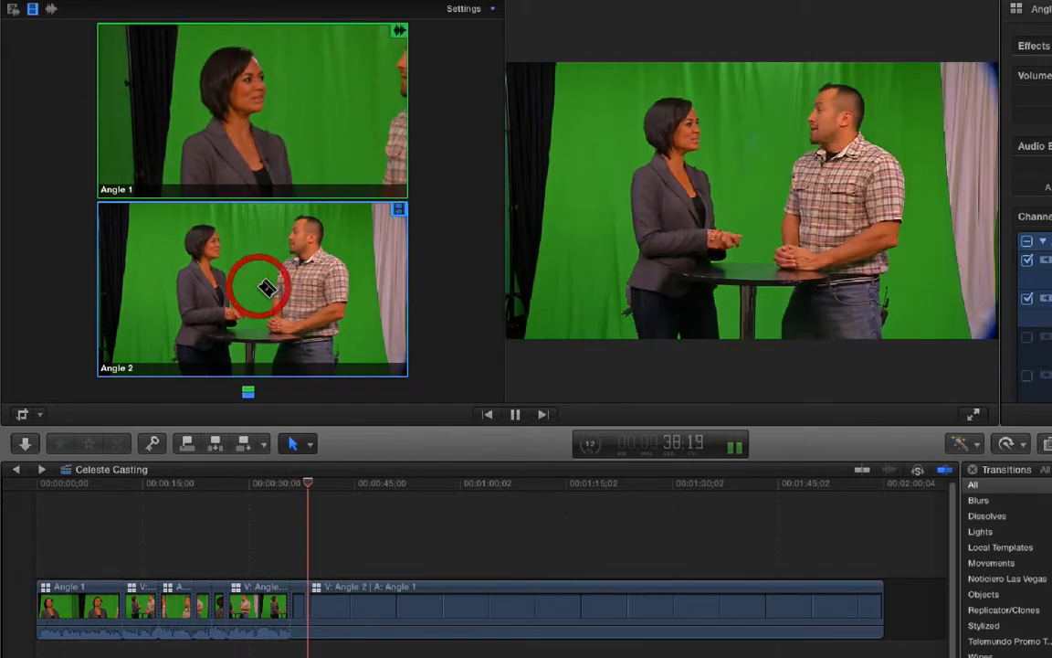
{"action": "left_click", "coordinate": [268, 115]}
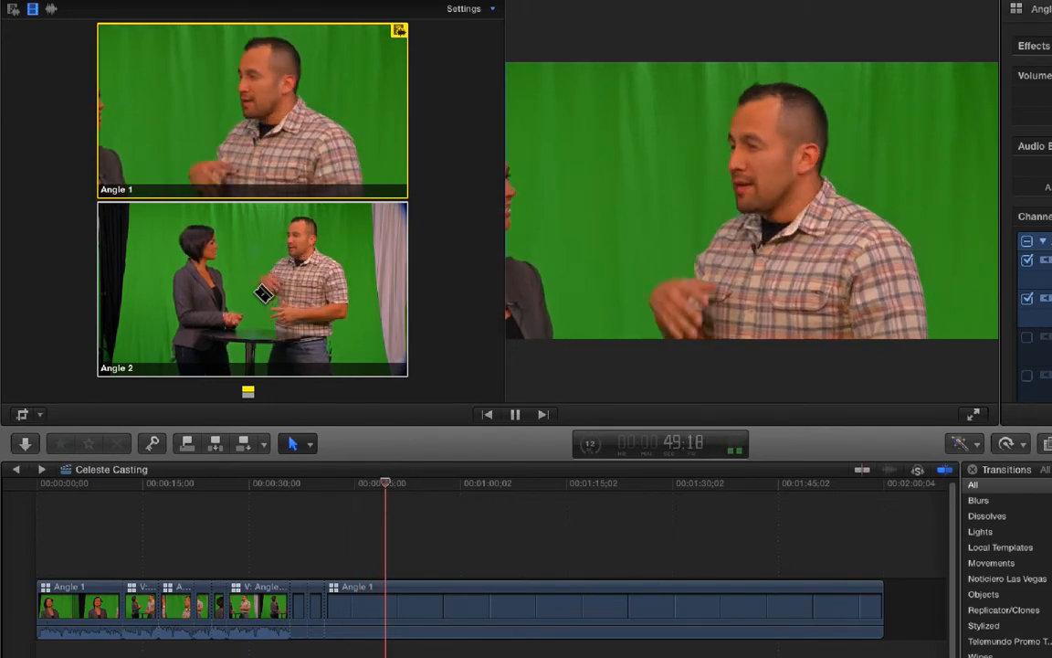
{"action": "left_click", "coordinate": [263, 293]}
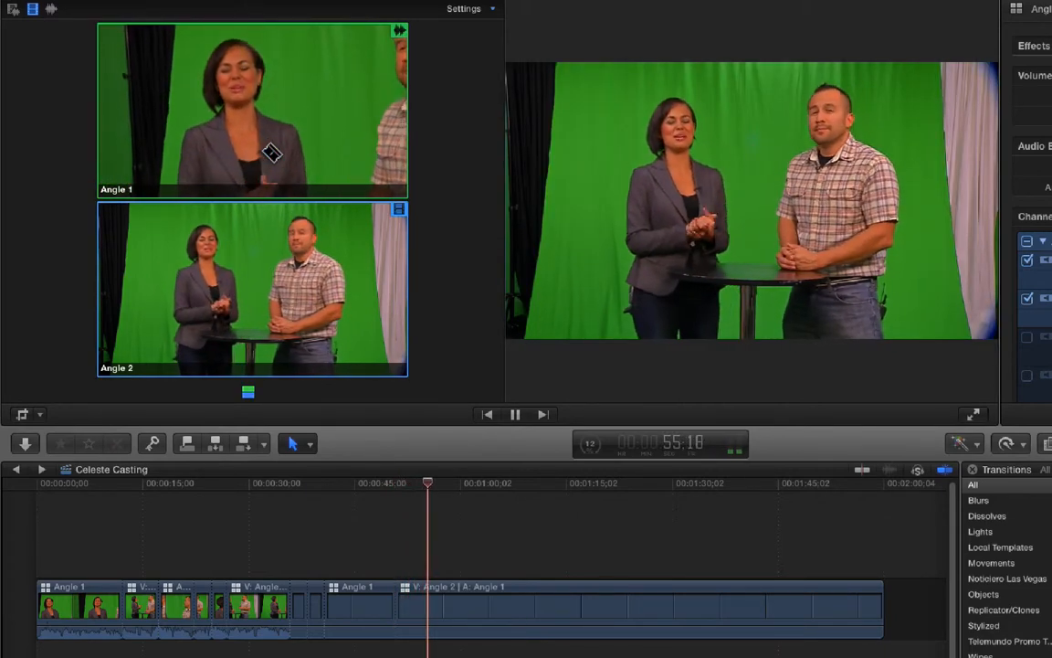
- Continue live cutting: video to Angle 1 at about 0:56, 1:02 and 1:11, and to Angle 2 at about 0:58, 1:08 and 1:14
{"action": "left_click", "coordinate": [272, 153]}
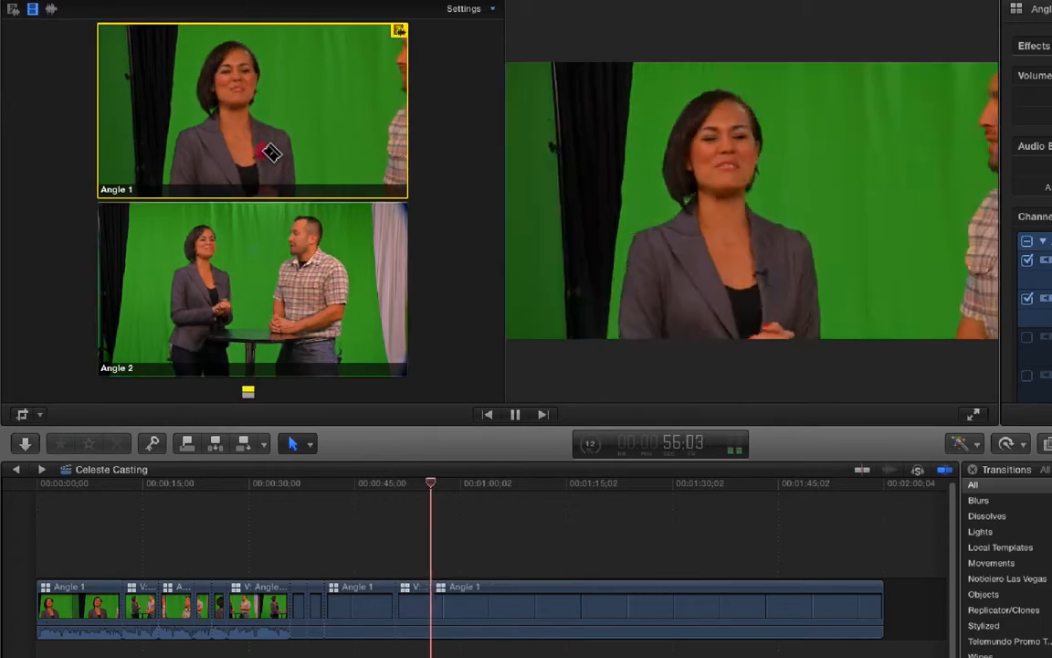
{"action": "left_click", "coordinate": [257, 283]}
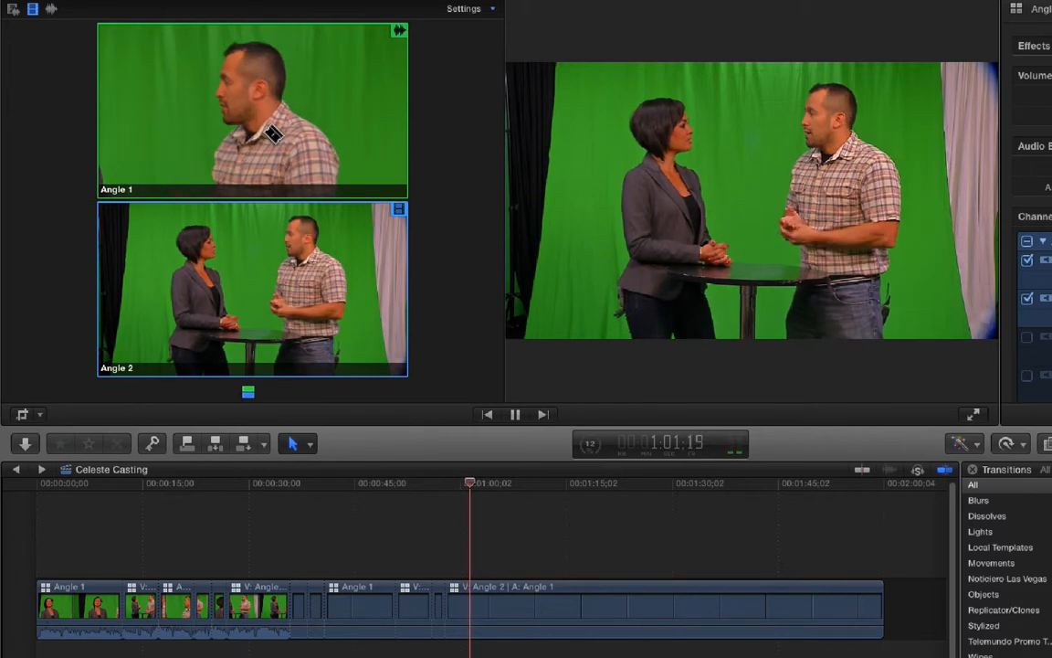
{"action": "left_click", "coordinate": [274, 150]}
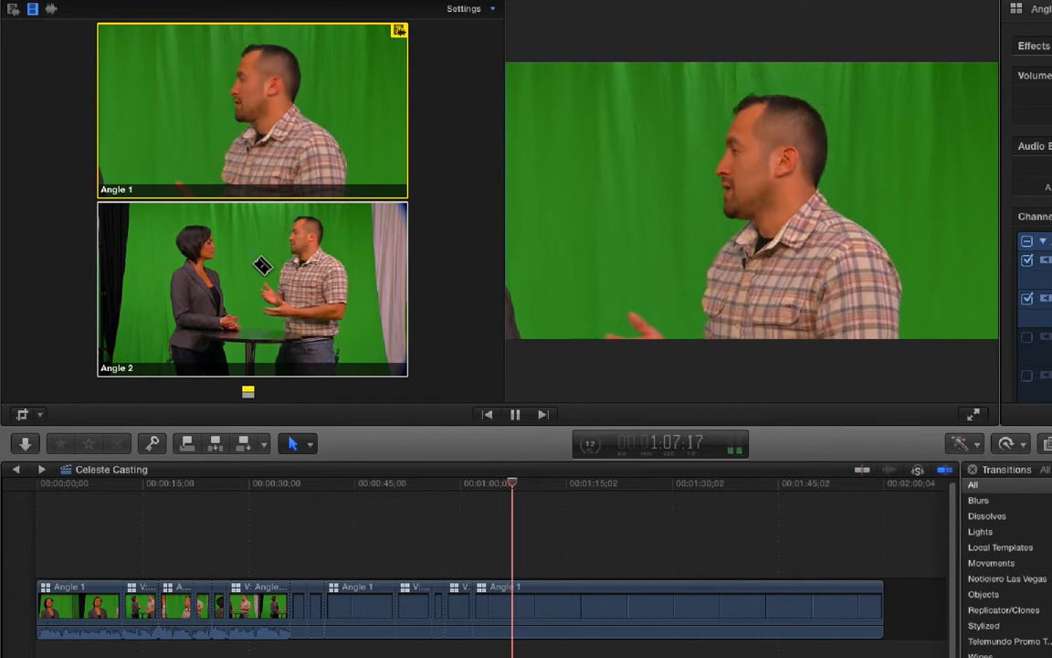
{"action": "left_click", "coordinate": [260, 265]}
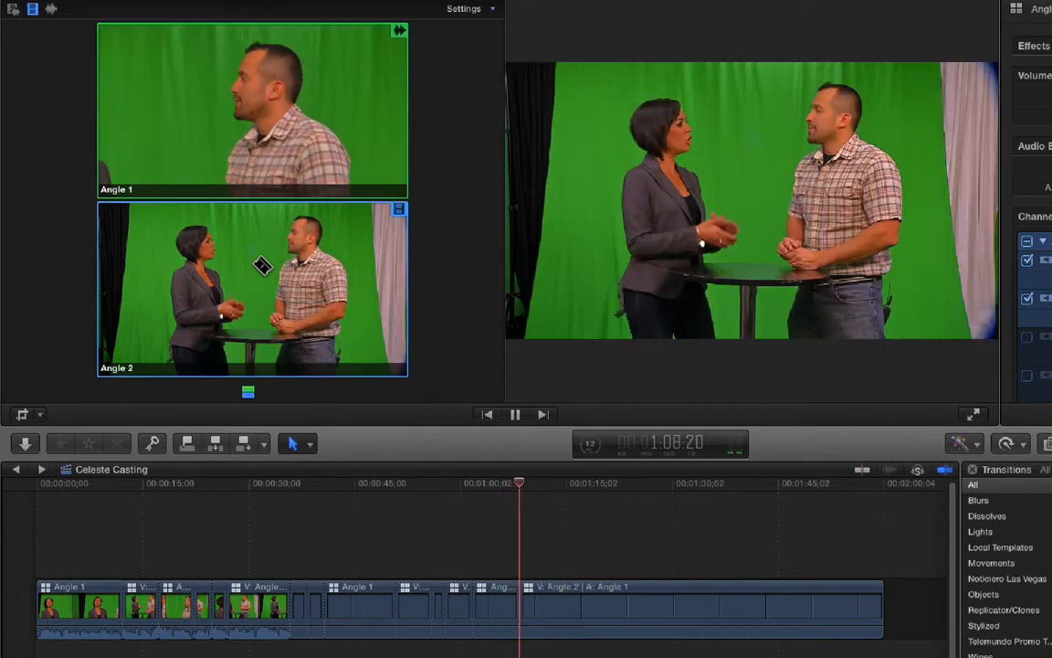
{"action": "left_click", "coordinate": [274, 151]}
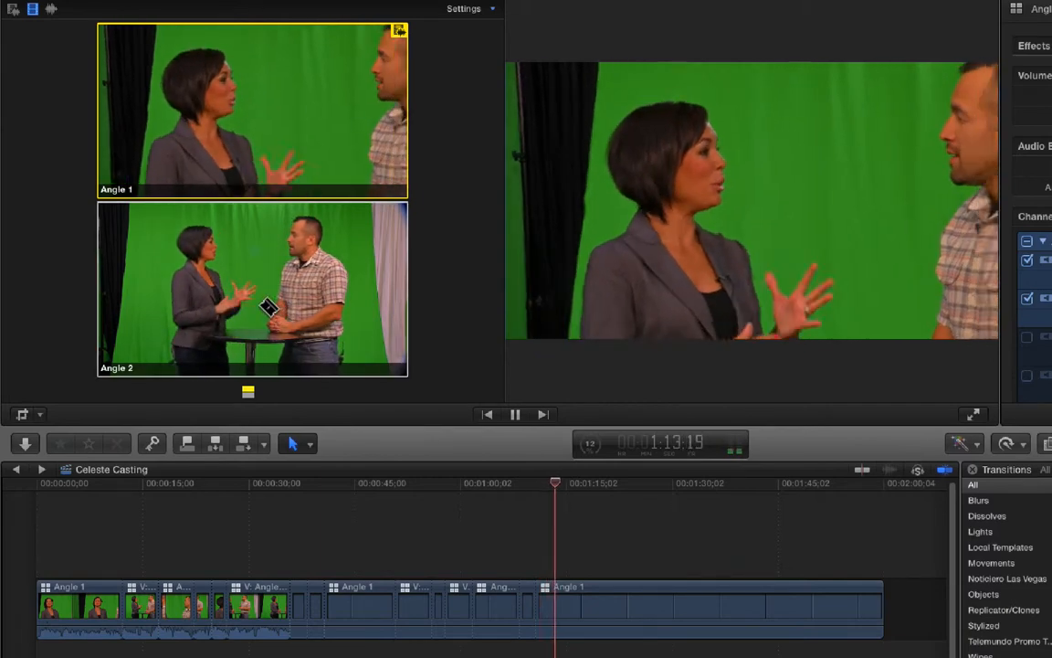
{"action": "left_click", "coordinate": [267, 300]}
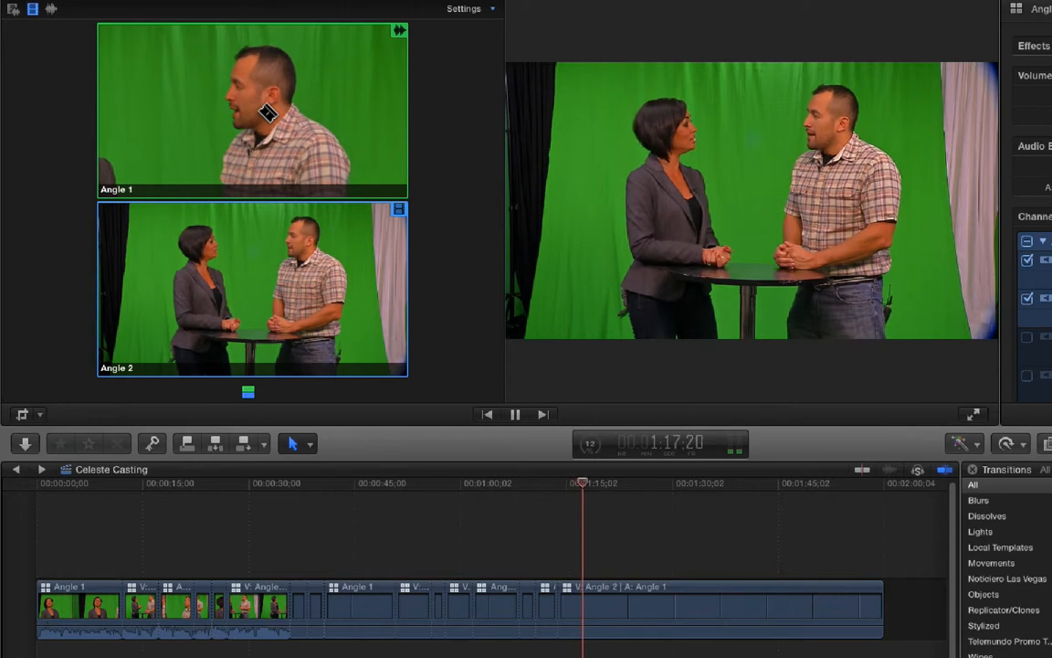
- Keep cutting the video during playback: to Angle 1 at about 1:19, 1:34 and 1:41, and to Angle 2 at about 1:25 and 1:38
{"action": "left_click", "coordinate": [274, 141]}
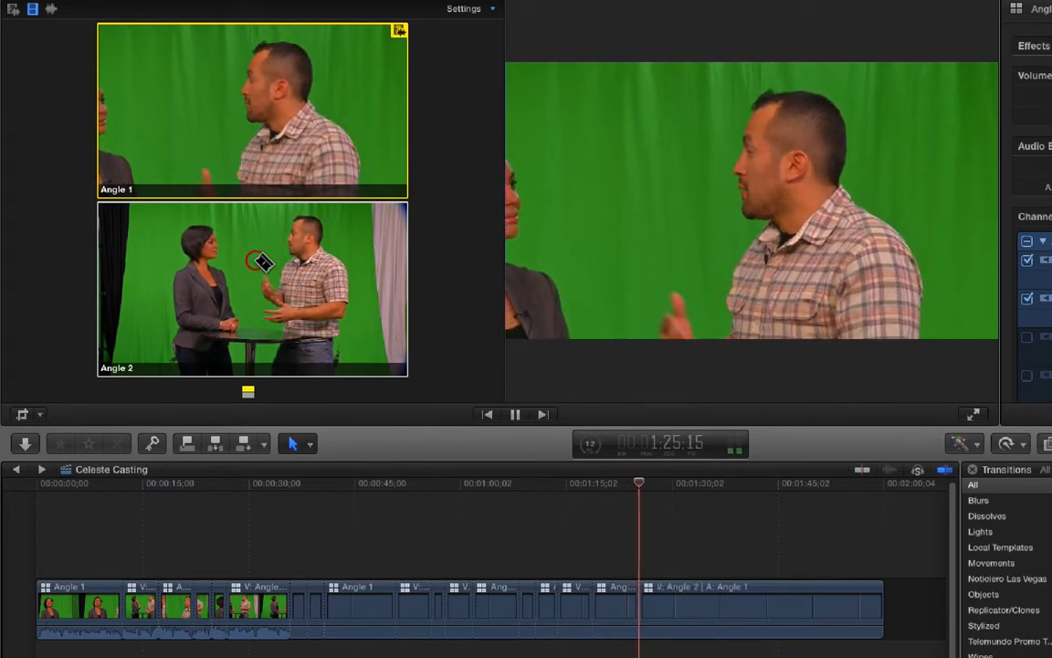
{"action": "left_click", "coordinate": [260, 262]}
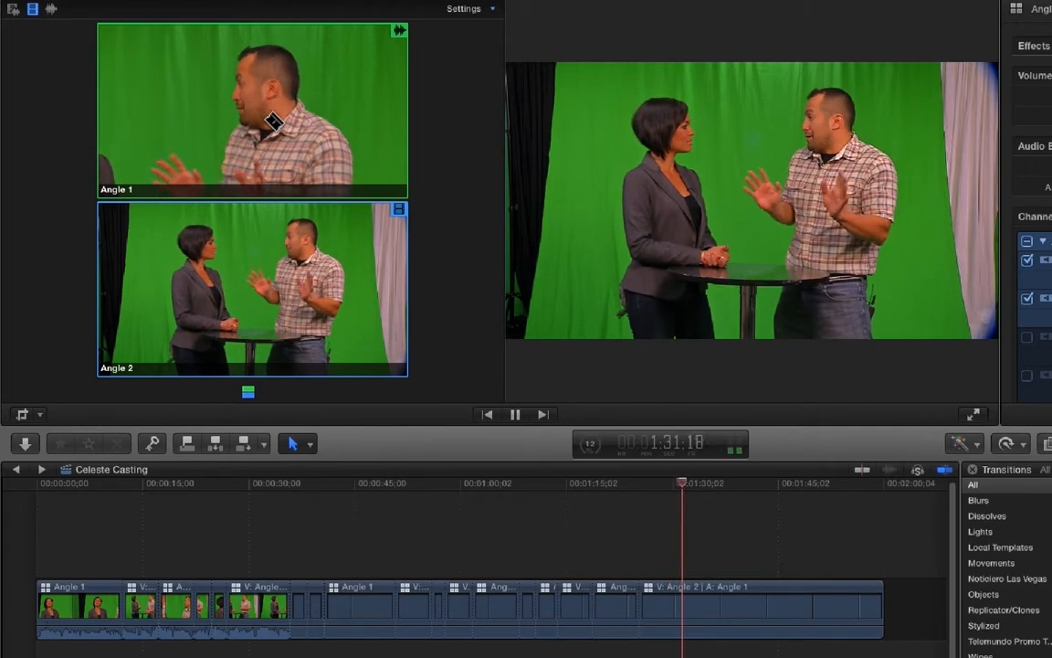
{"action": "left_click", "coordinate": [274, 122]}
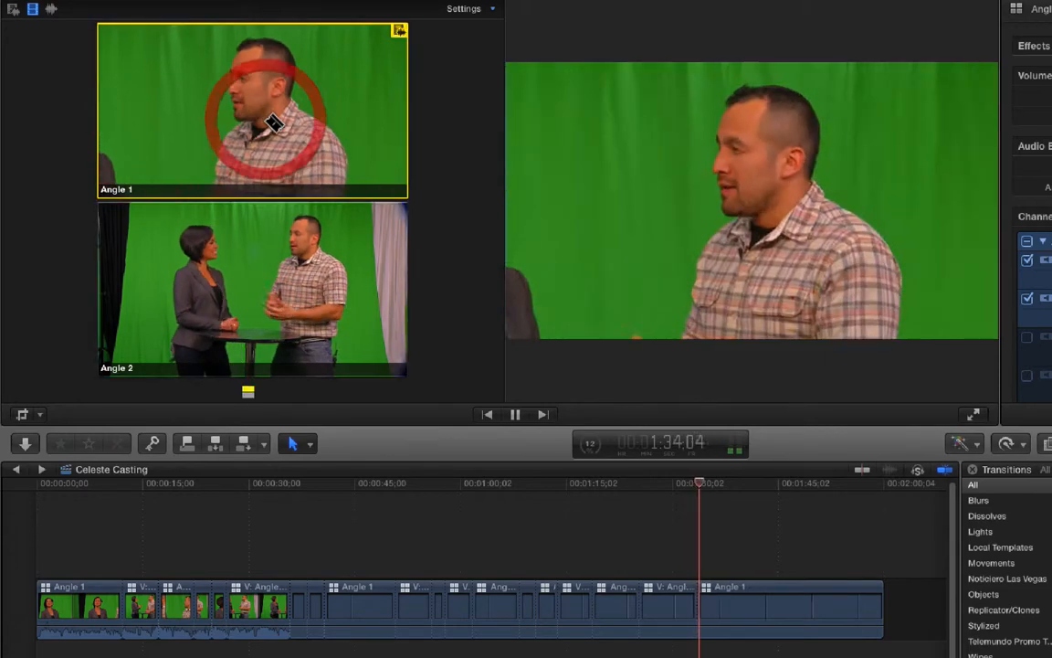
{"action": "left_click", "coordinate": [270, 263]}
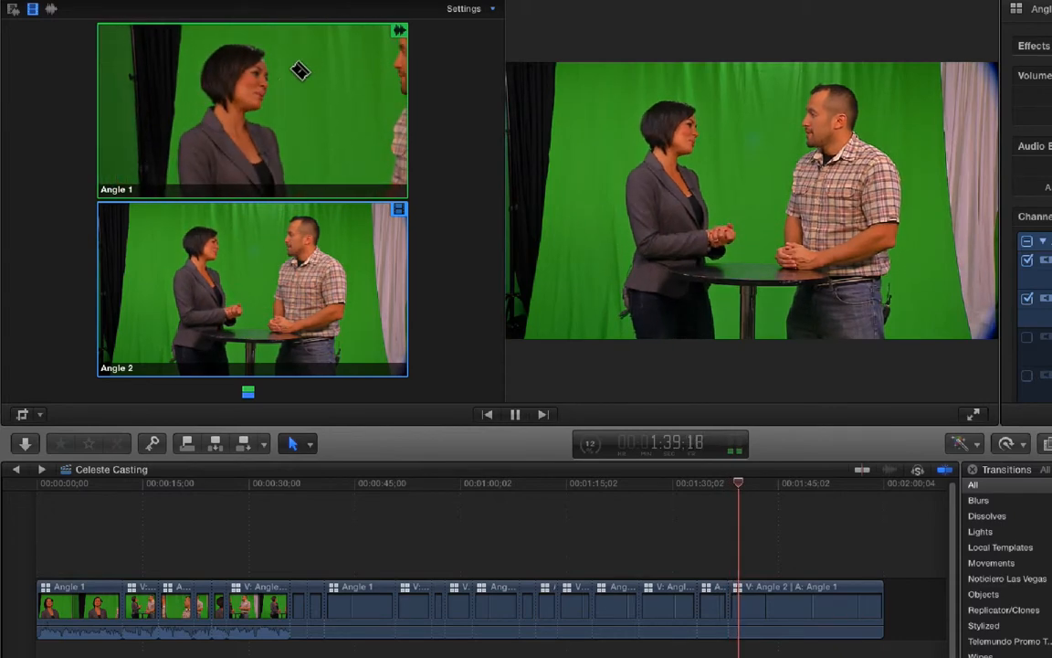
{"action": "left_click", "coordinate": [273, 91]}
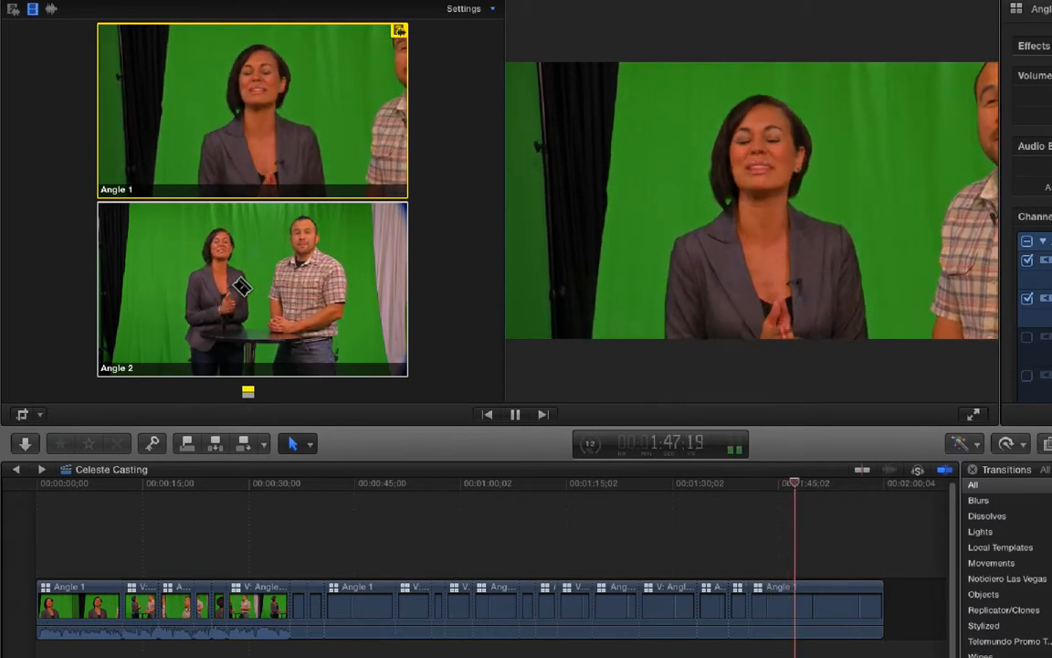
- Cut to Angle 2 at about 1:49, undo that cut, replay from about 1:48 and cut to Angle 2 at about 1:50 instead
{"action": "left_click", "coordinate": [242, 287]}
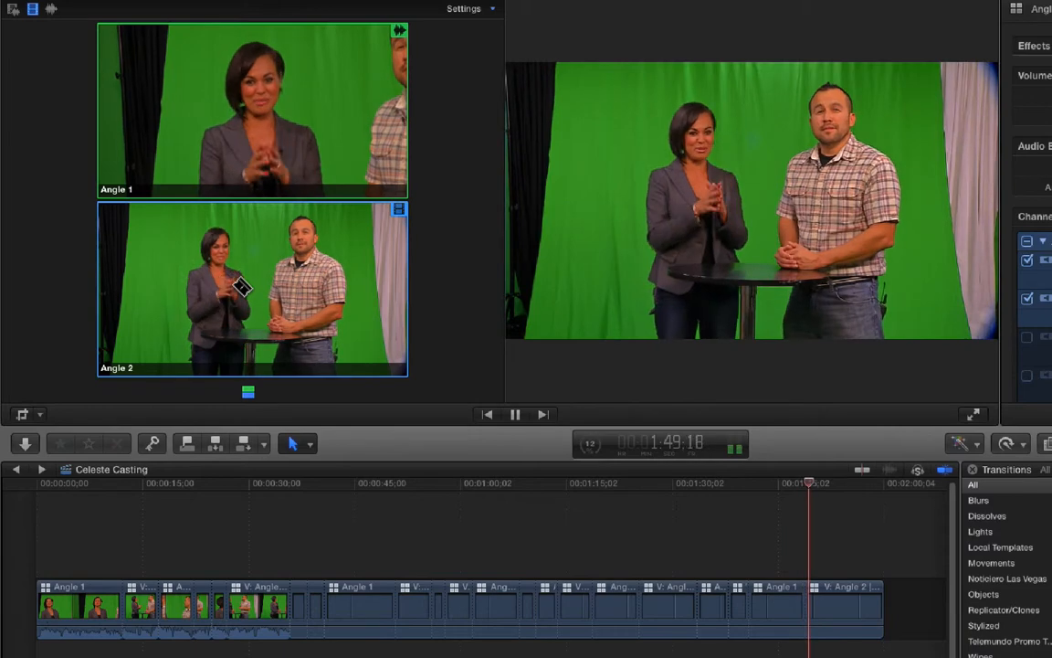
{"action": "key", "text": "space"}
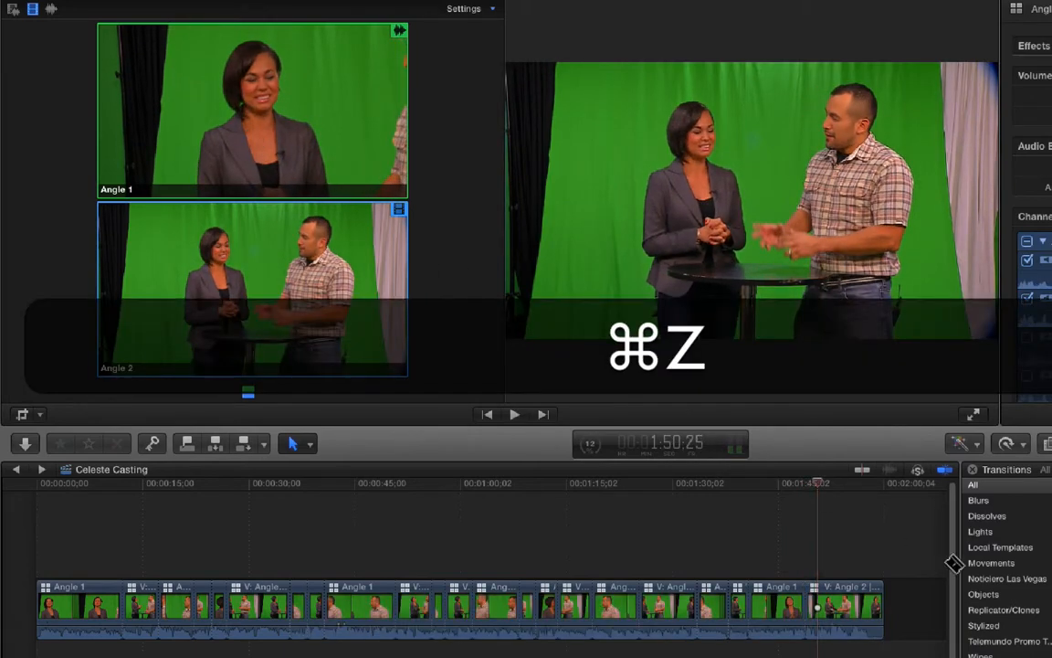
{"action": "left_click", "coordinate": [799, 485]}
{"action": "key", "text": "space"}
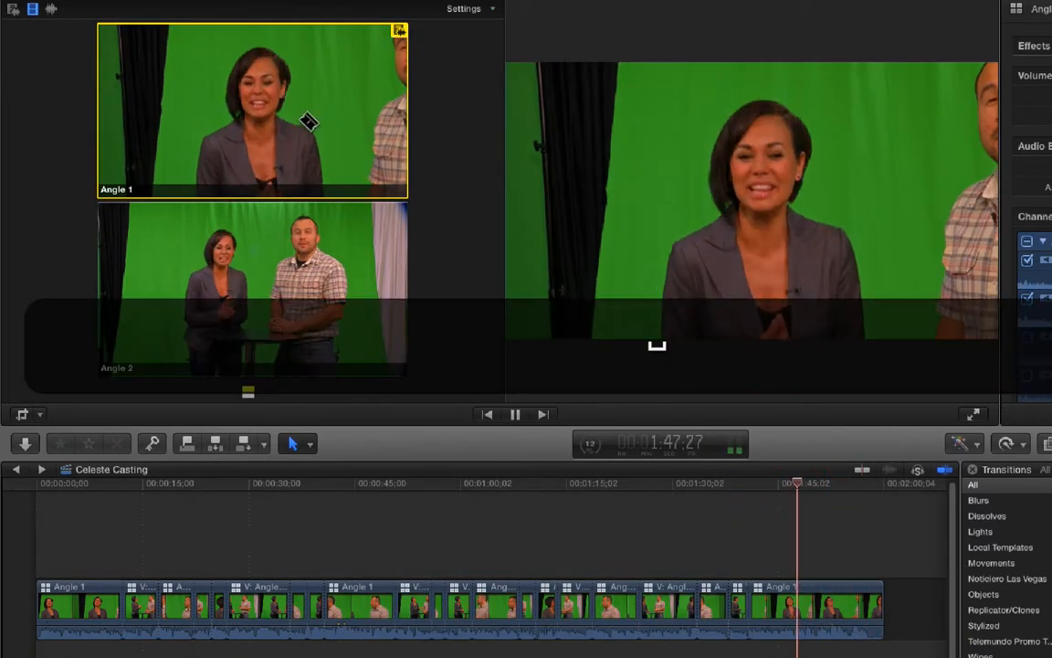
{"action": "left_click", "coordinate": [270, 266]}
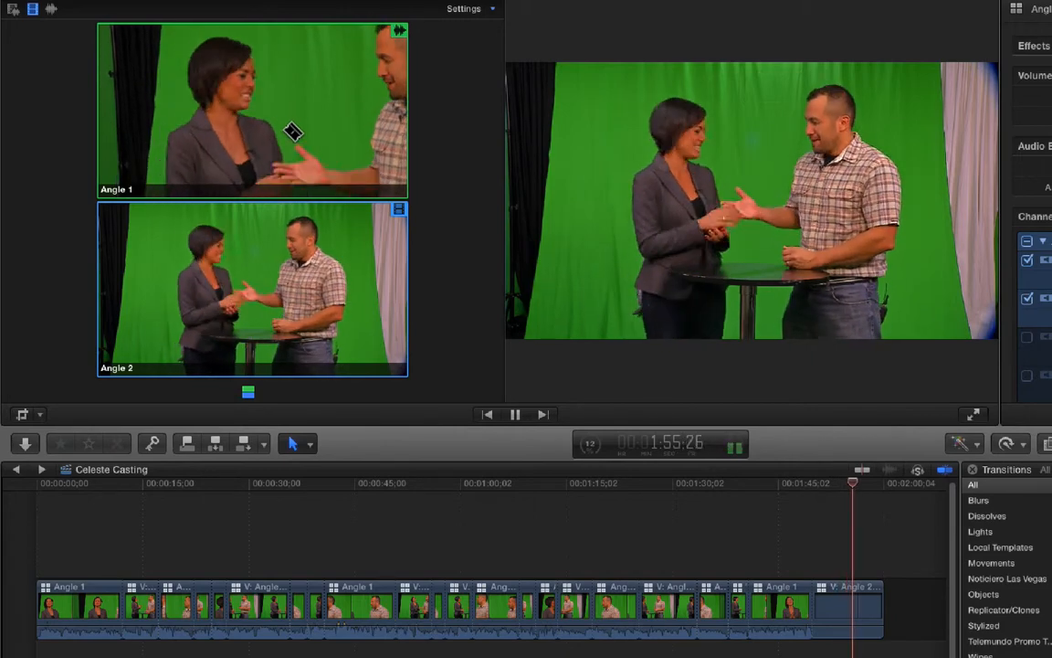
- Split the final Angle 2 clip at 1:57:21, after the handshake, and delete the remainder
{"action": "key", "text": "space"}
{"action": "key", "text": "space"}
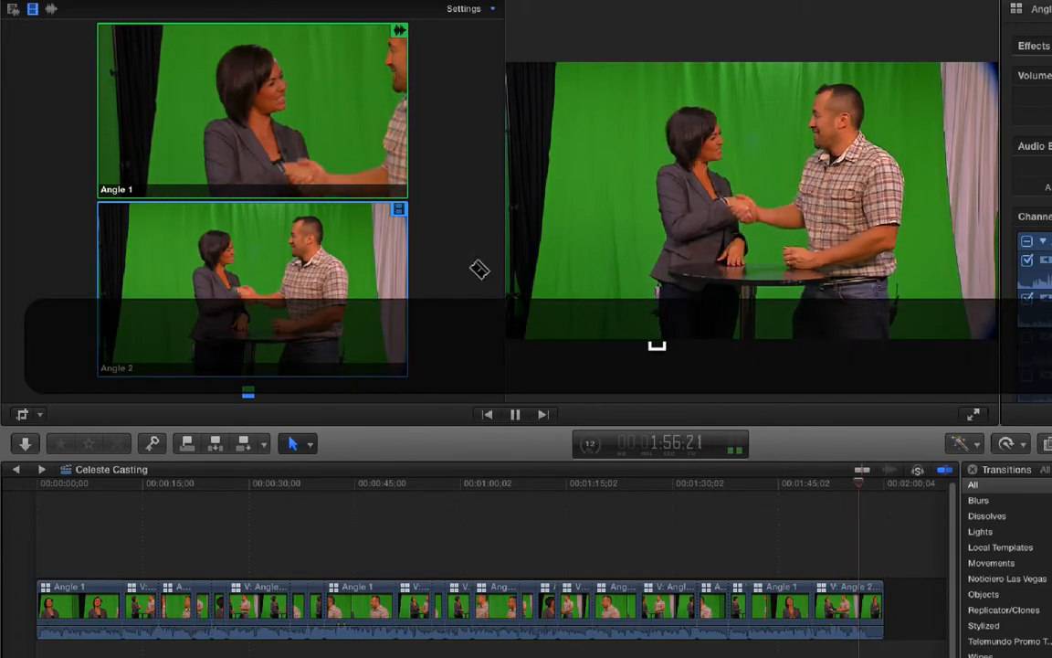
{"action": "key", "text": "space"}
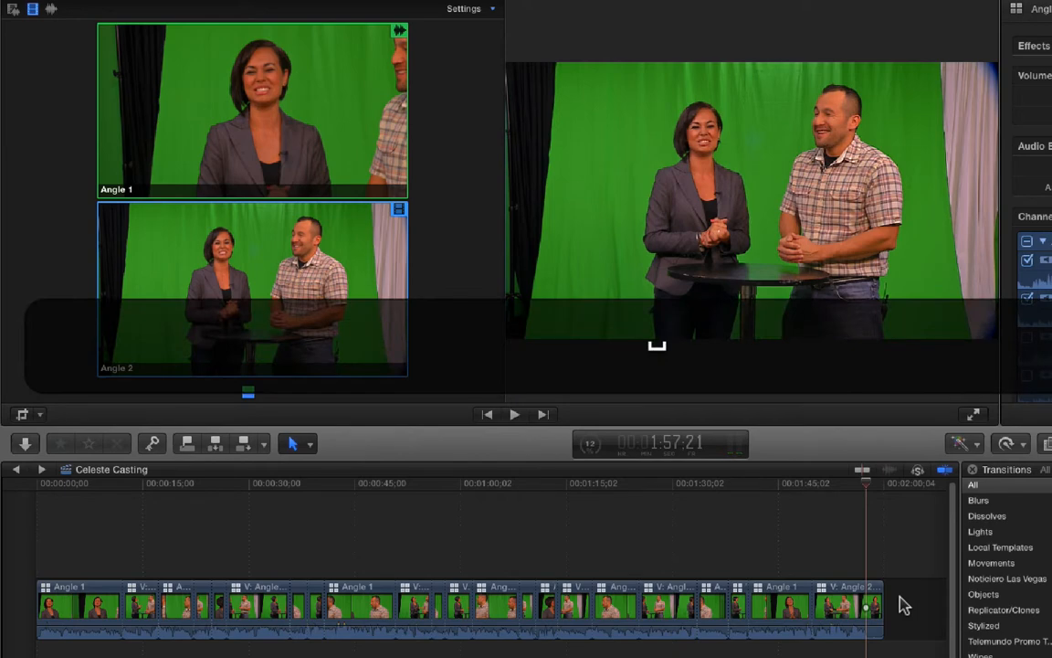
{"action": "key", "text": "b"}
{"action": "key", "text": "a"}
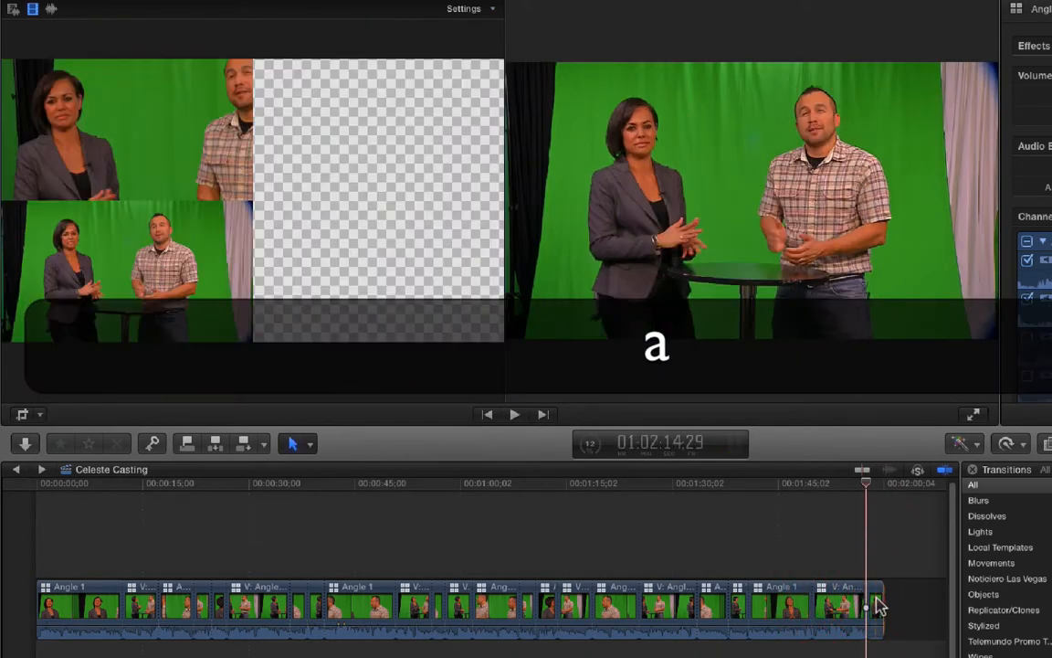
{"action": "key", "text": "BackSpace"}
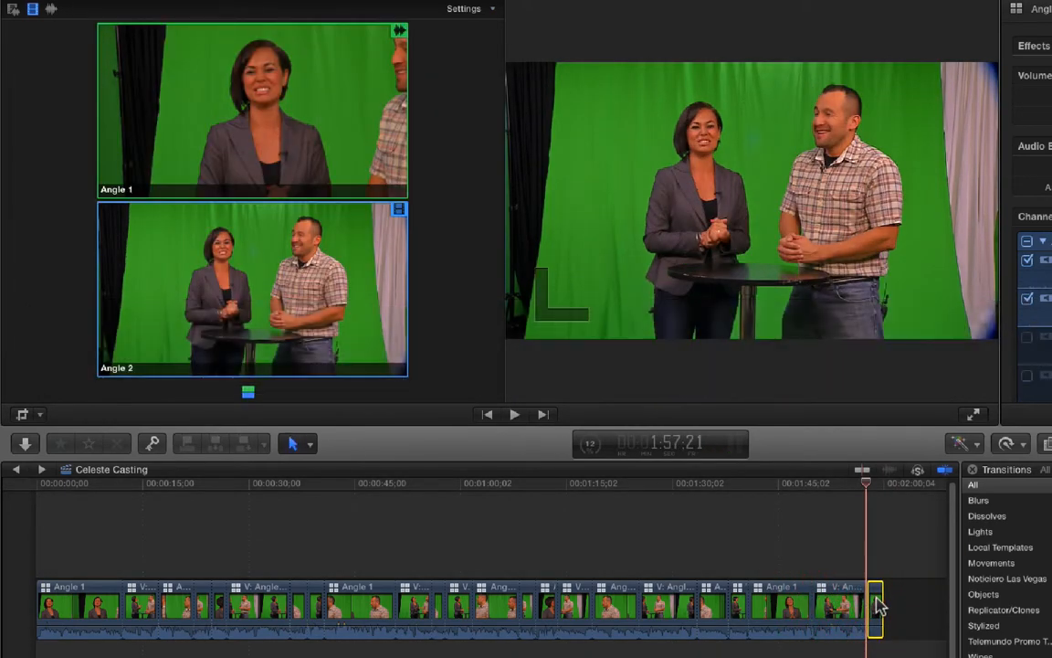
- Insert the Minutos Orange Crush 2012 clip at the start of the timeline and detach its audio
{"action": "key", "text": "Home"}
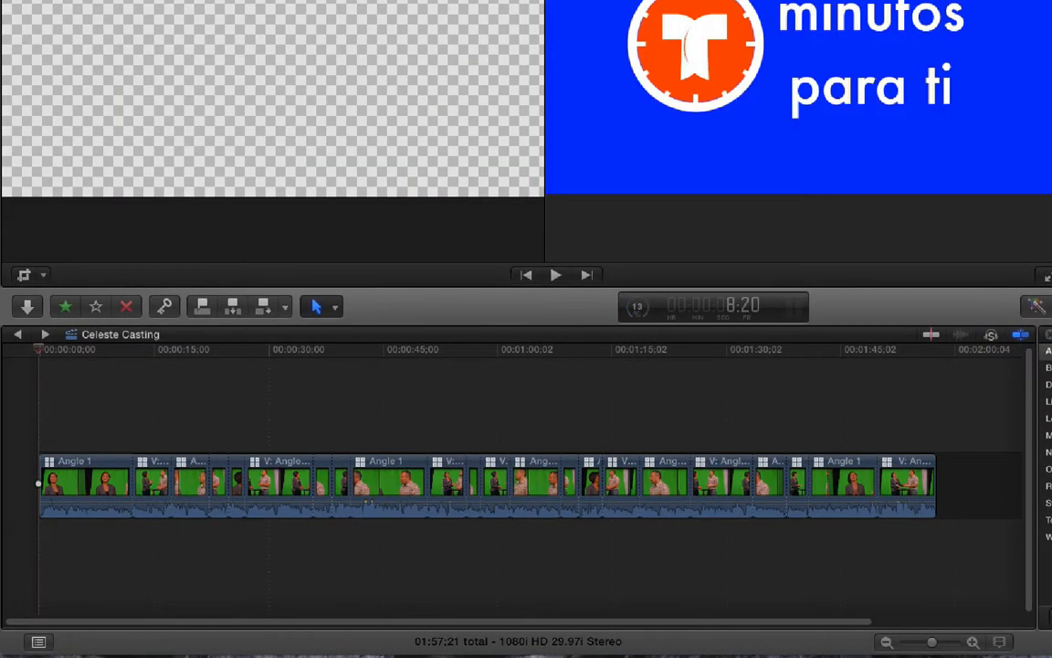
{"action": "left_click_drag", "start_coordinate": [626, 203], "coordinate": [39, 484]}
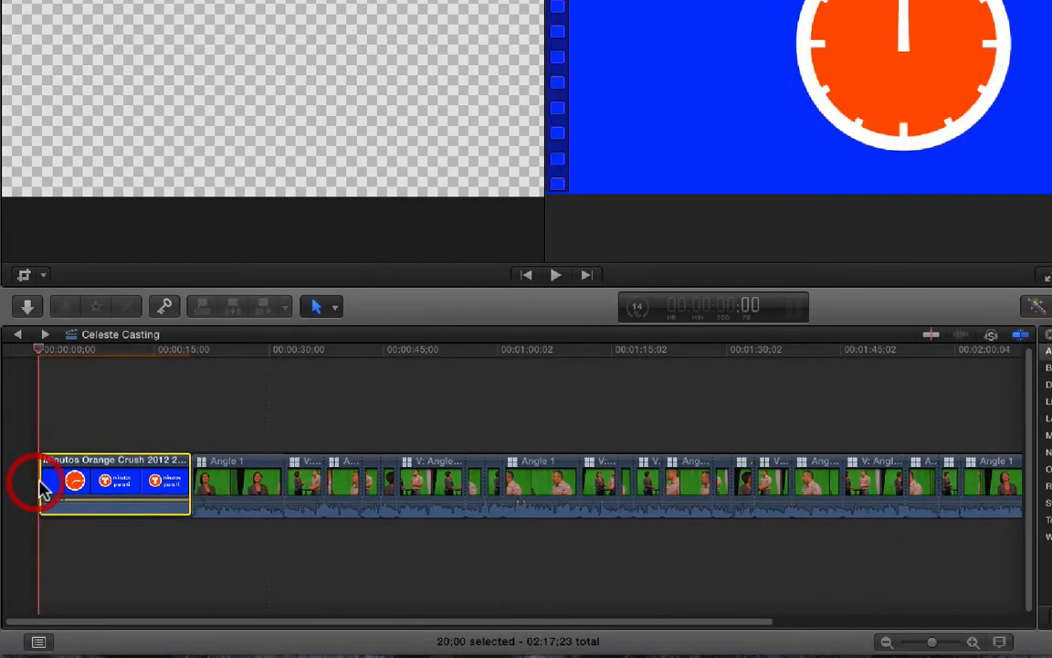
{"action": "right_click", "coordinate": [139, 488]}
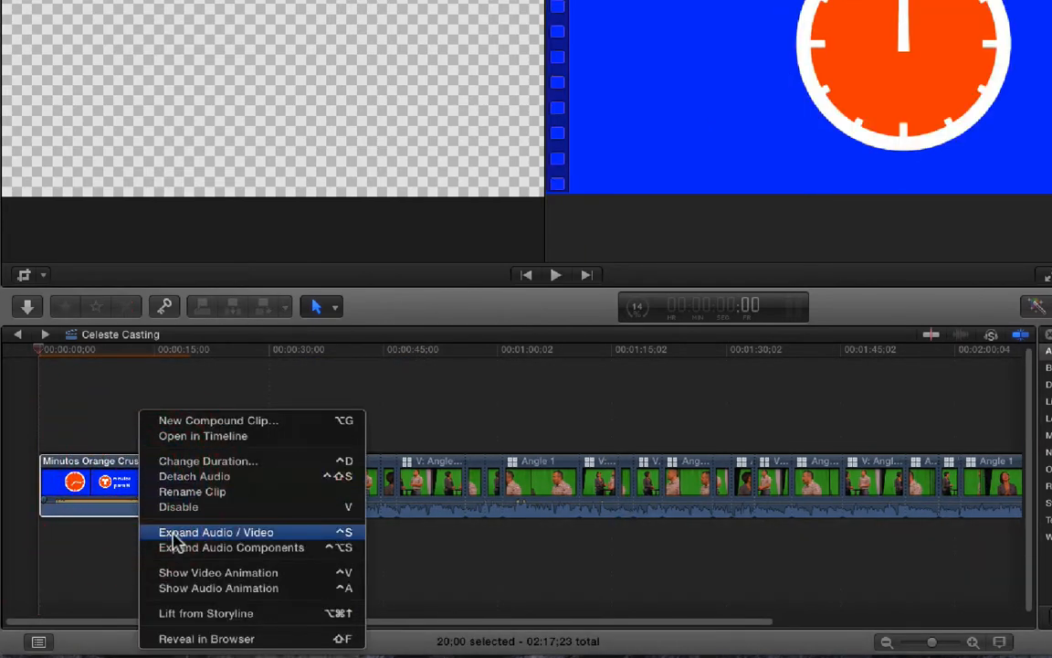
{"action": "left_click", "coordinate": [194, 476]}
- Turn off snapping and trim the opening Minutos clip's video to about 7 seconds, leaving its detached audio at full length
{"action": "left_click_drag", "start_coordinate": [183, 476], "coordinate": [95, 481]}
{"action": "key", "text": "n"}
{"action": "key", "text": "a"}
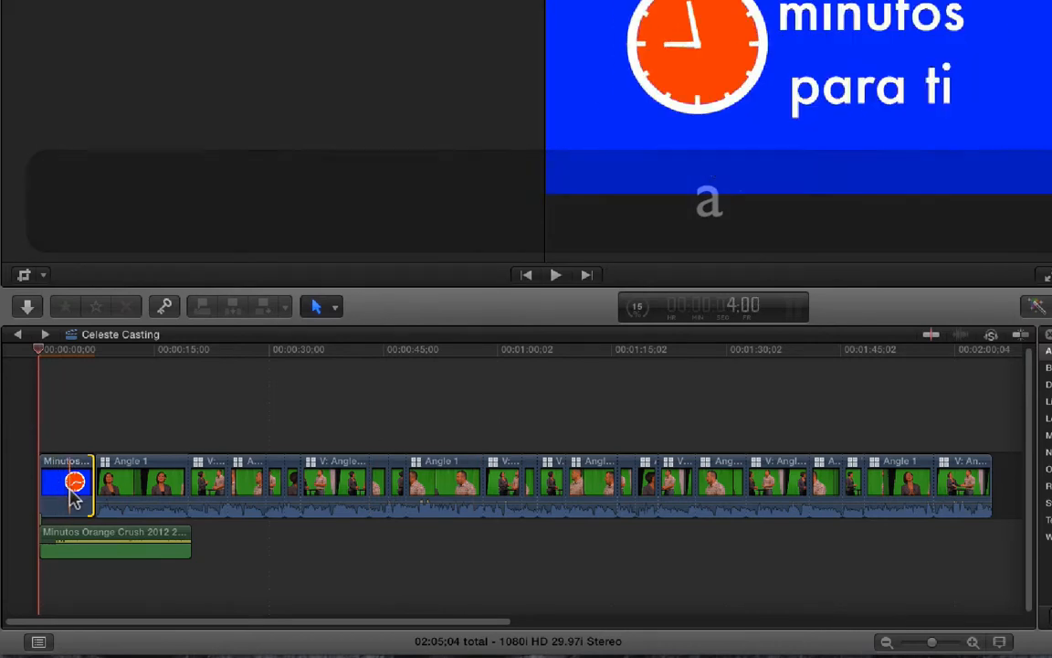
- Append the Minutos Orange Crush 2012 clip to the end of the timeline and detach its audio
{"action": "left_click_drag", "start_coordinate": [75, 425], "coordinate": [68, 577]}
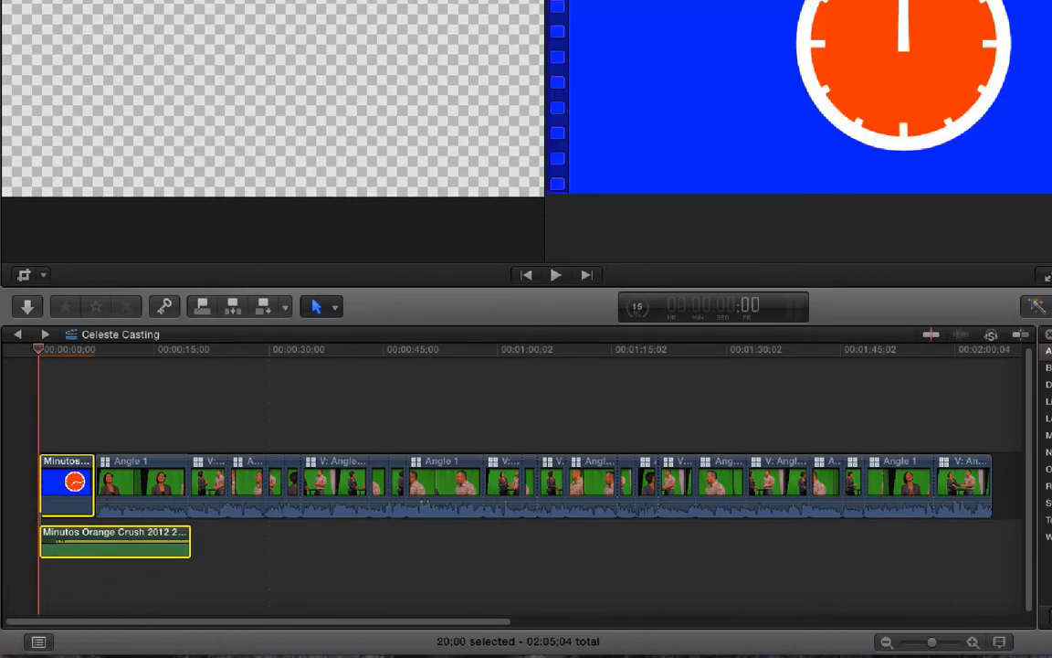
{"action": "key", "text": "e"}
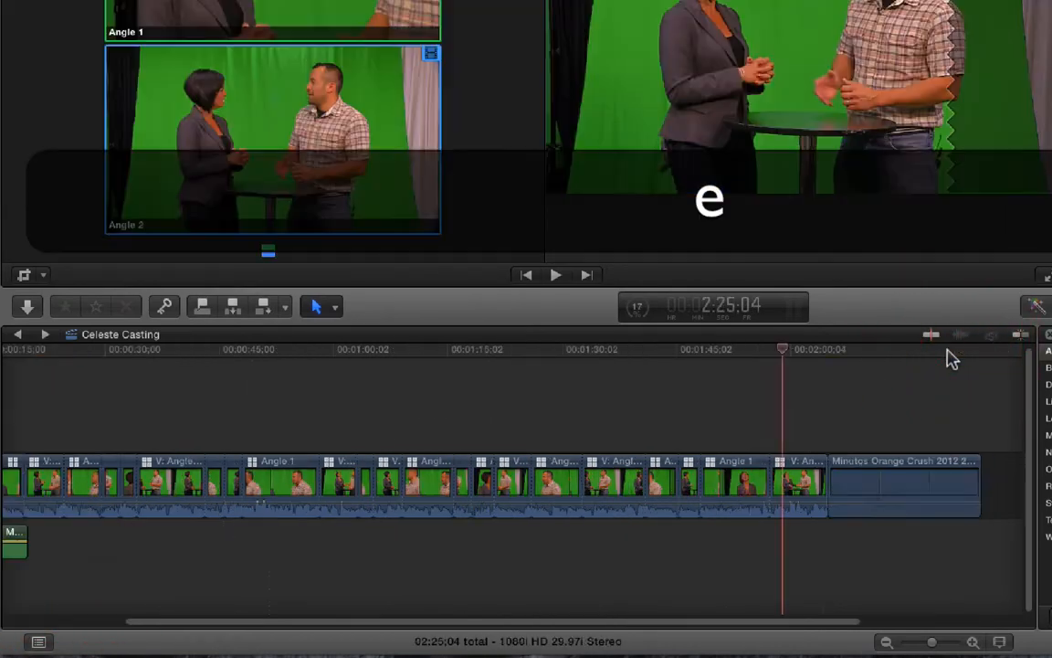
{"action": "left_click", "coordinate": [902, 353]}
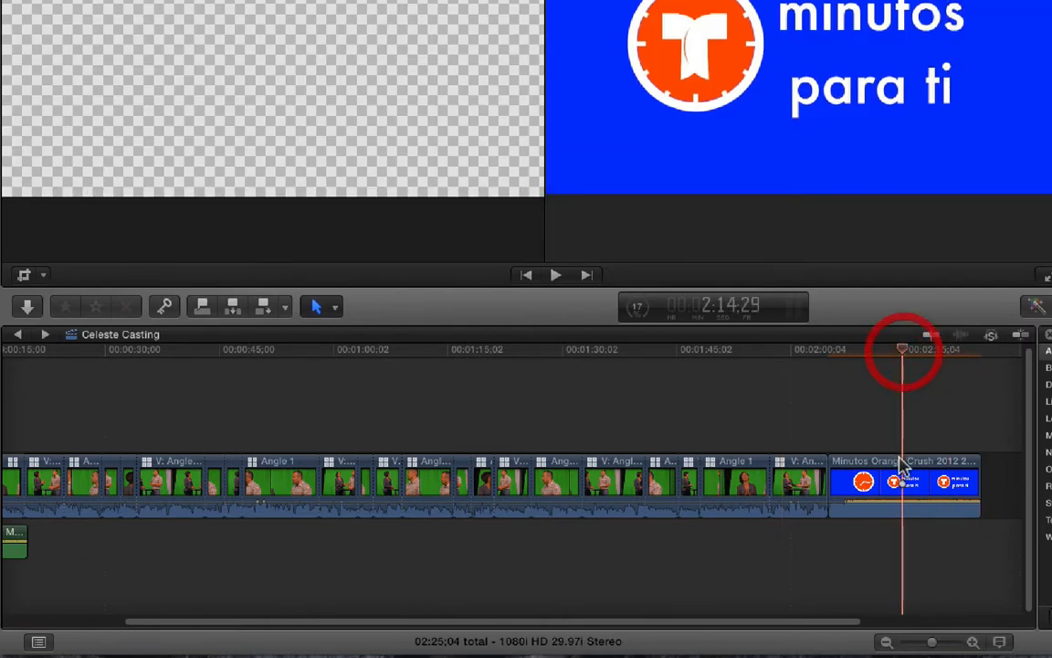
{"action": "right_click", "coordinate": [894, 480]}
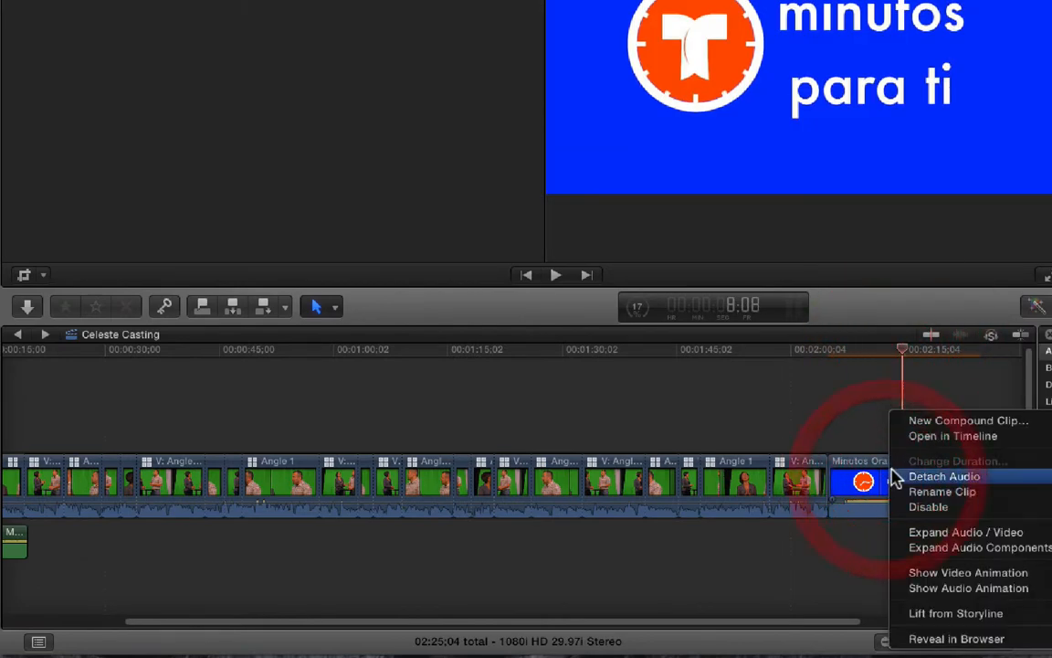
{"action": "left_click", "coordinate": [941, 478]}
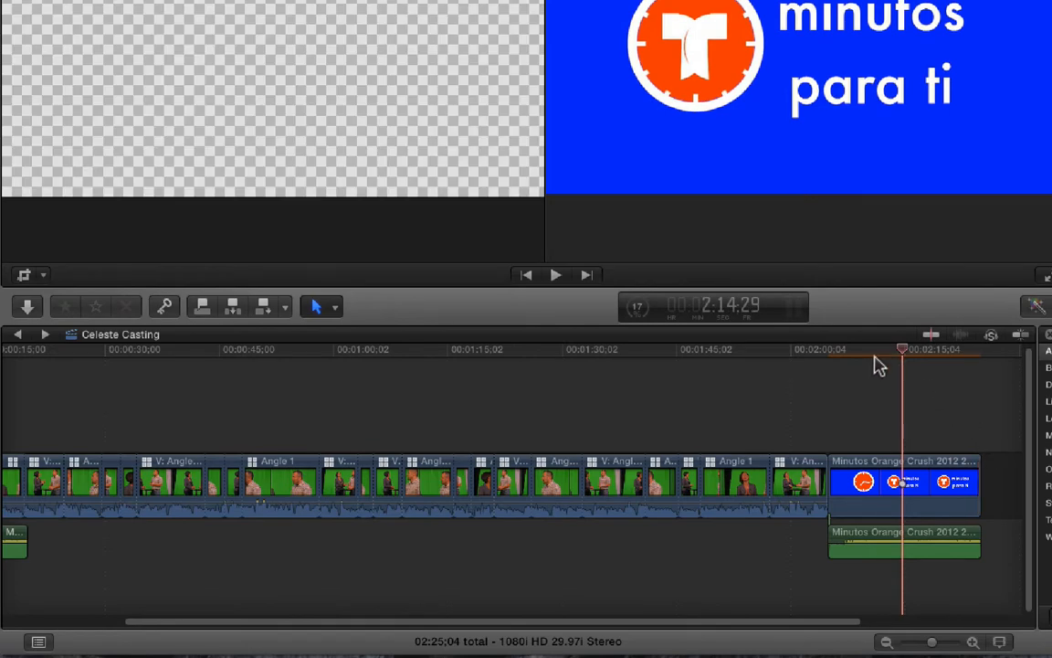
- Play back the ending, trim about 4 seconds off the end of the final Angle 2 clip, and turn snapping on
{"action": "left_click_drag", "start_coordinate": [867, 354], "coordinate": [778, 336]}
{"action": "key", "text": "space"}
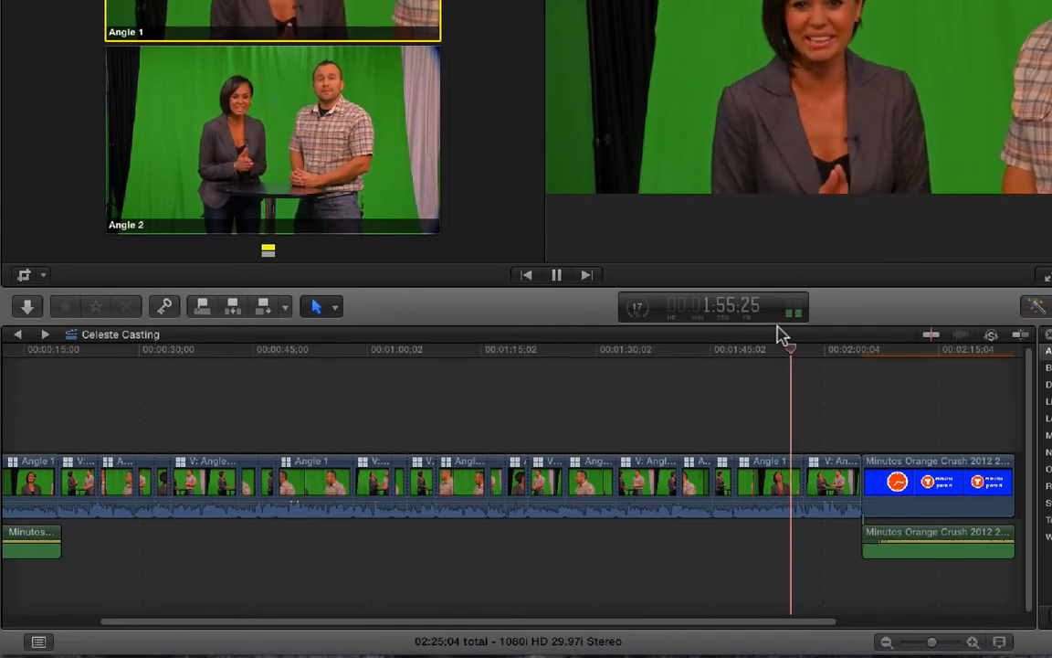
{"action": "key", "text": "2"}
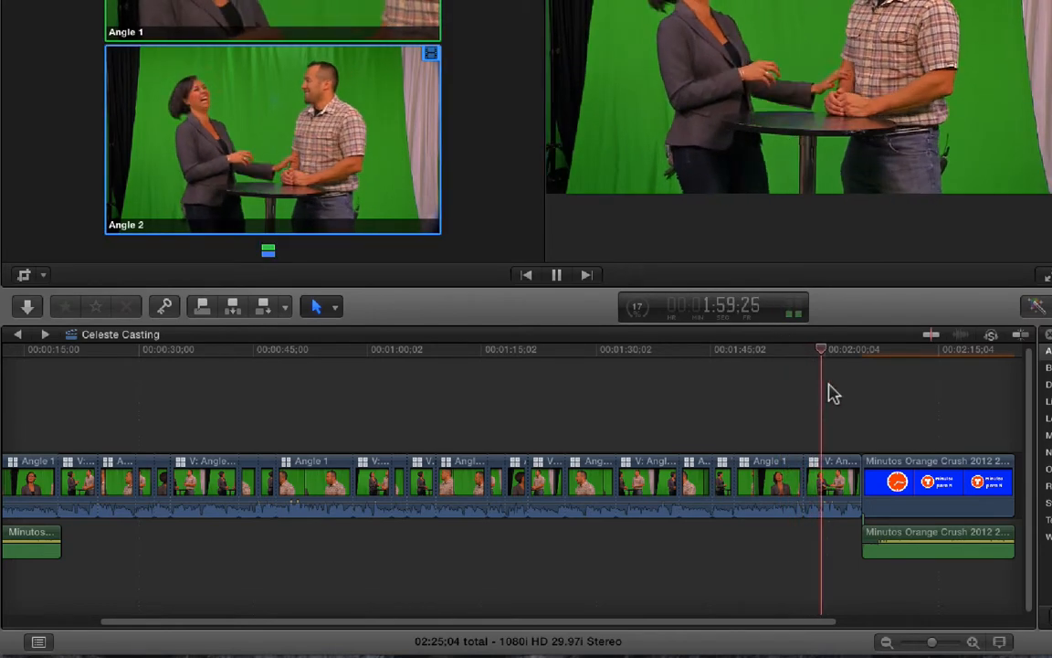
{"action": "key", "text": "space"}
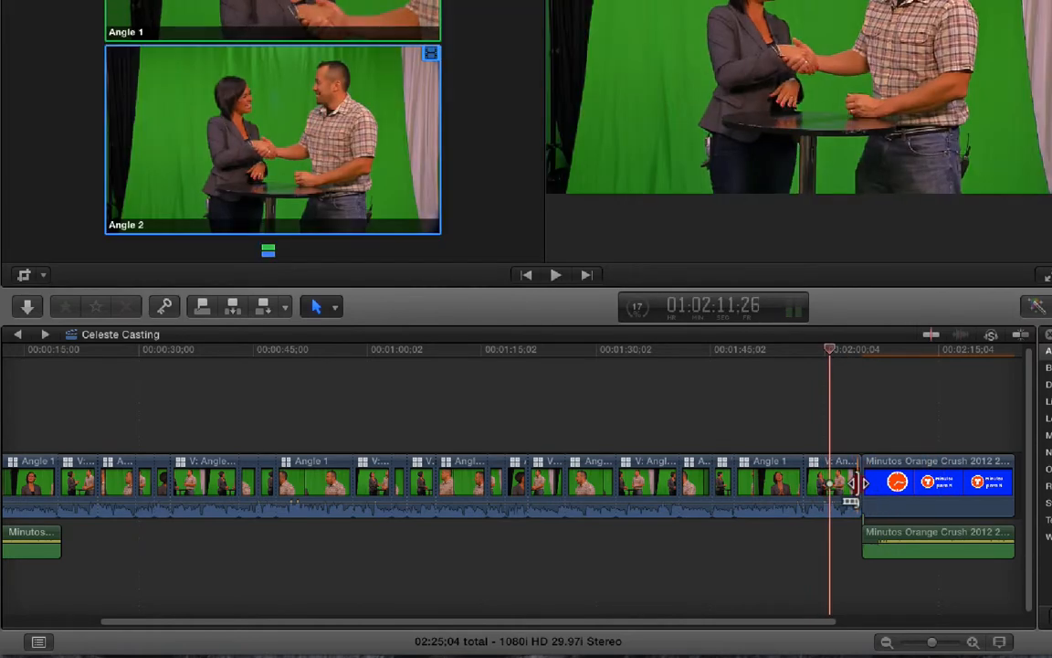
{"action": "mouse_move", "coordinate": [844, 486]}
{"action": "left_mouse_down"}
{"action": "mouse_move", "coordinate": [820, 484]}
{"action": "mouse_move", "coordinate": [830, 484]}
{"action": "left_mouse_up"}
{"action": "key", "text": "n"}
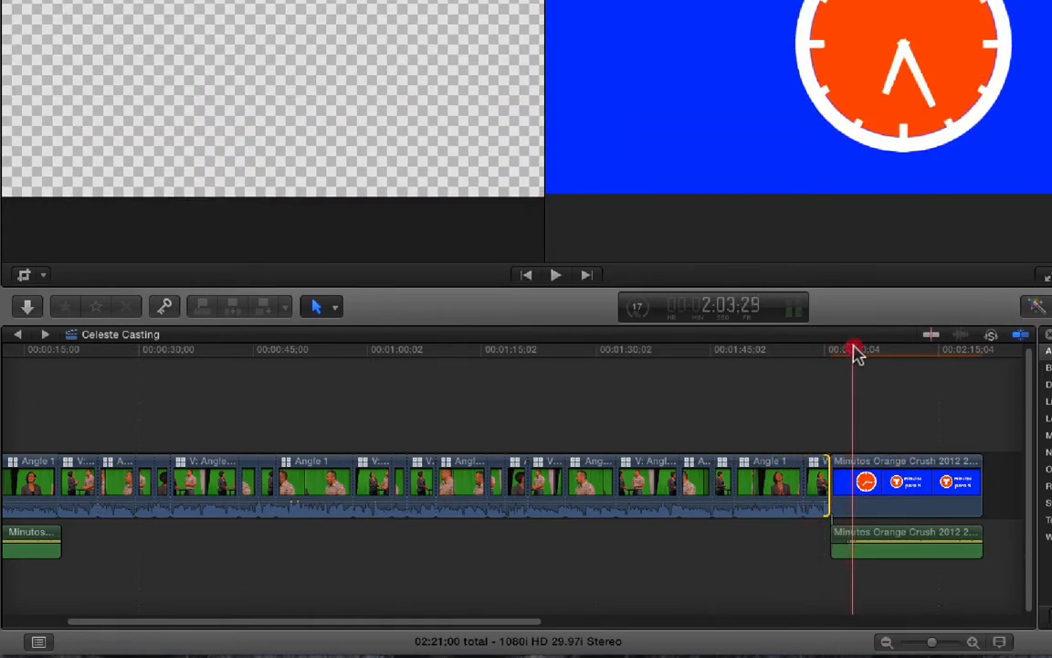
- Trim the opening Minutos video to about 5 seconds, leaving its detached audio running under the first Angle 1 clip
{"action": "left_click_drag", "start_coordinate": [854, 347], "coordinate": [99, 399]}
{"action": "left_click_drag", "start_coordinate": [46, 482], "coordinate": [59, 479]}
{"action": "mouse_move", "coordinate": [107, 539]}
{"action": "left_mouse_down"}
{"action": "mouse_move", "coordinate": [118, 538]}
{"action": "mouse_move", "coordinate": [96, 534]}
{"action": "left_mouse_up"}
{"action": "left_click", "coordinate": [117, 346]}
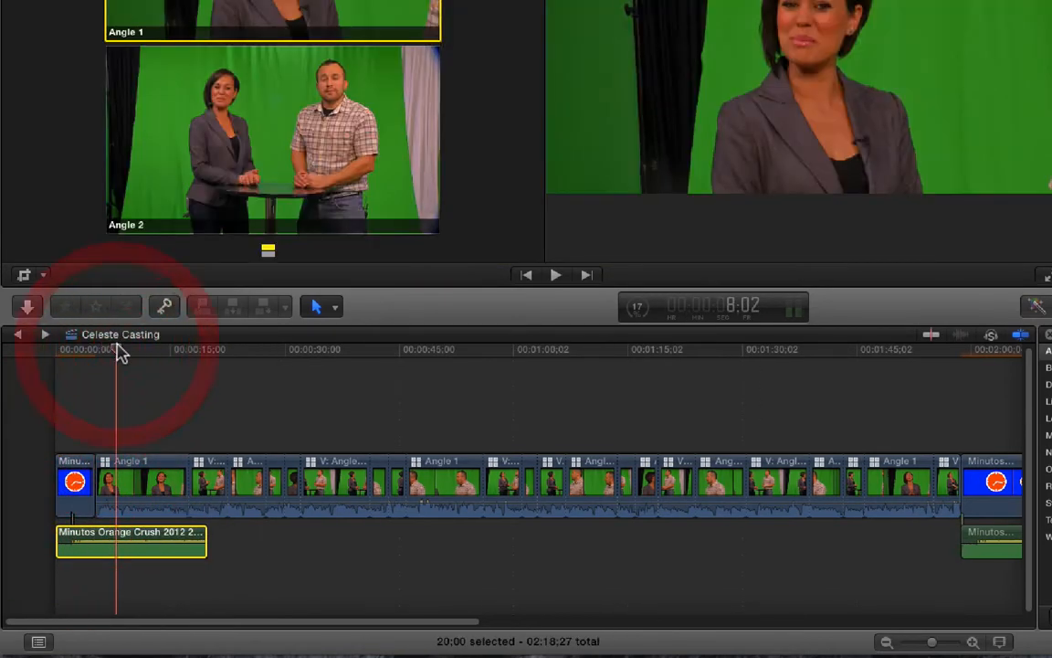
- Shorten the closing Minutos video to about 3.6 seconds and shift its detached audio earlier so both end together
{"action": "key", "text": "End"}
{"action": "left_click", "coordinate": [985, 336]}
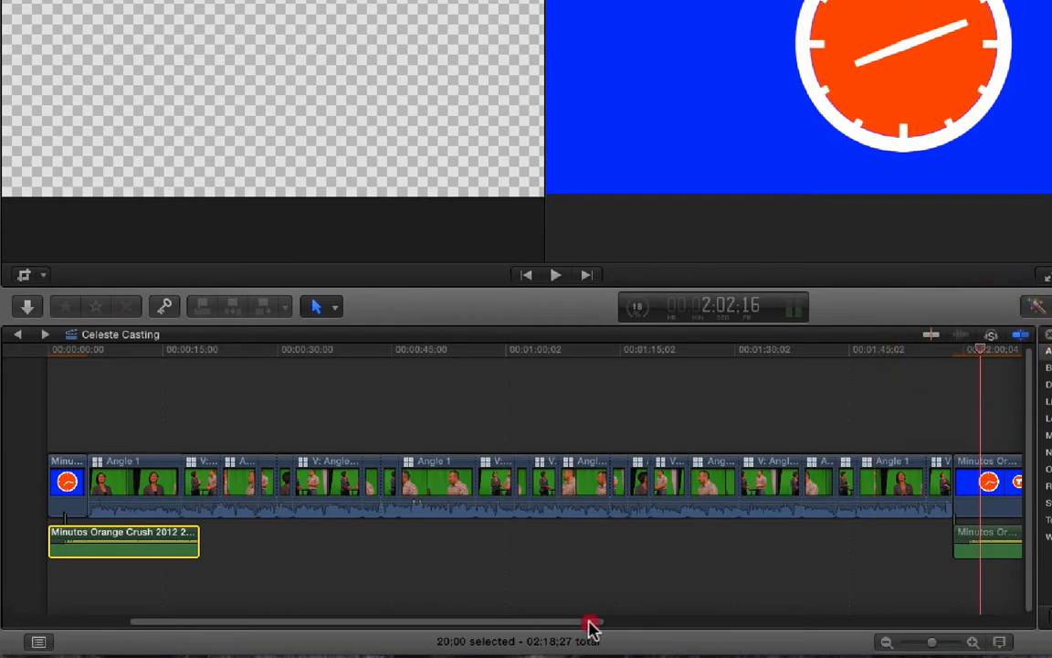
{"action": "left_click_drag", "start_coordinate": [592, 626], "coordinate": [681, 629]}
{"action": "left_click_drag", "start_coordinate": [617, 472], "coordinate": [494, 482]}
{"action": "left_click_drag", "start_coordinate": [571, 534], "coordinate": [461, 511]}
{"action": "key", "text": "super+shift+7"}
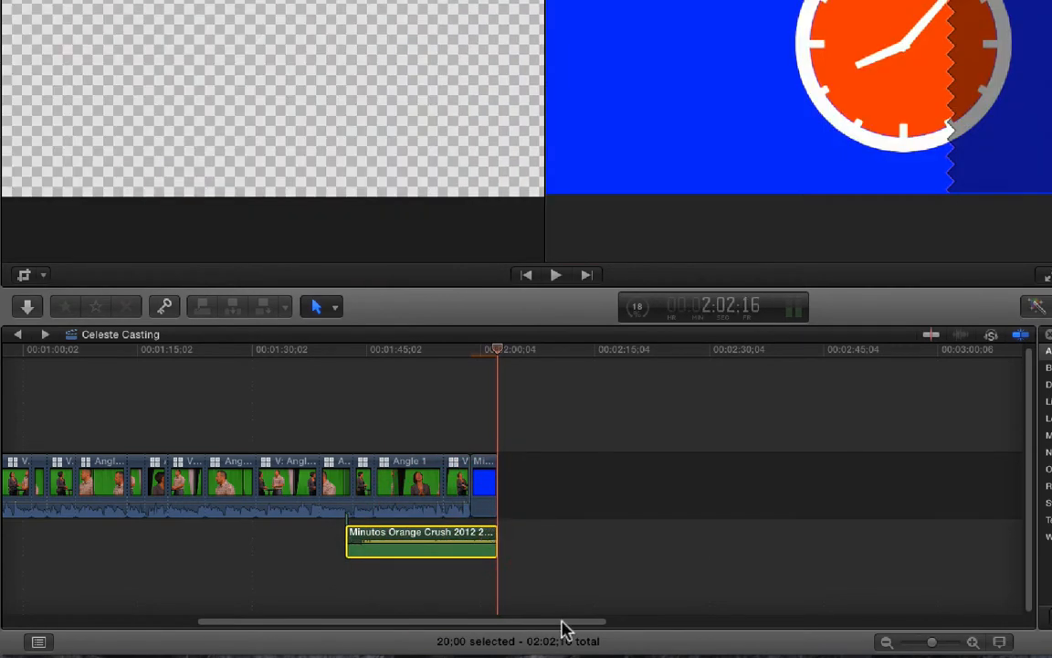
- Set the volume of both detached Minutos audio clips to -6 dB
{"action": "left_click_drag", "start_coordinate": [561, 622], "coordinate": [370, 622]}
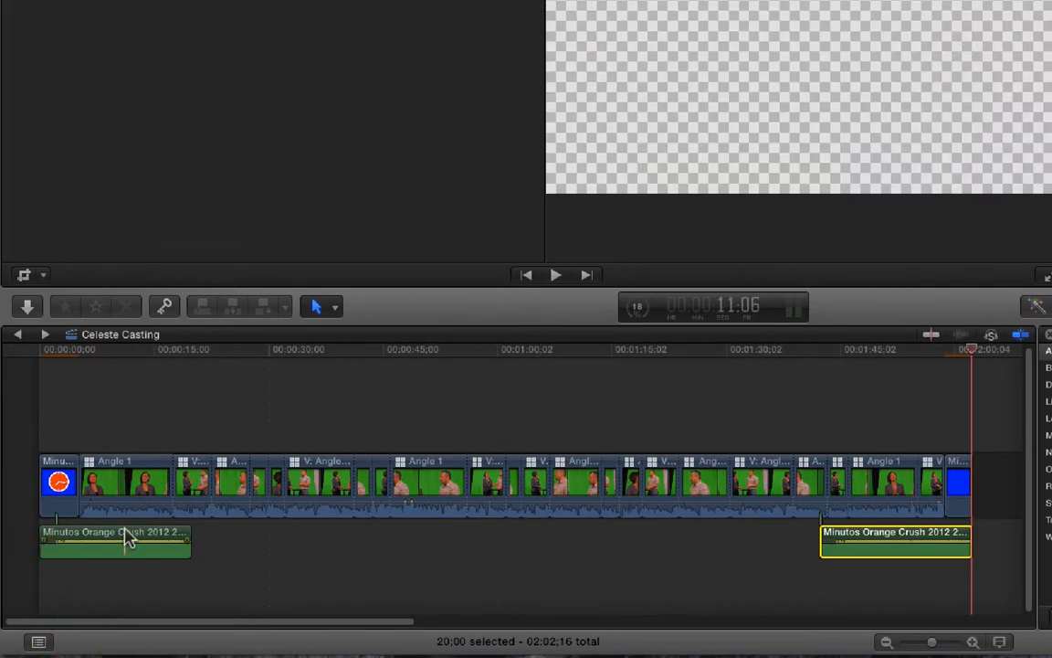
{"action": "left_click", "coordinate": [125, 533], "text": "super"}
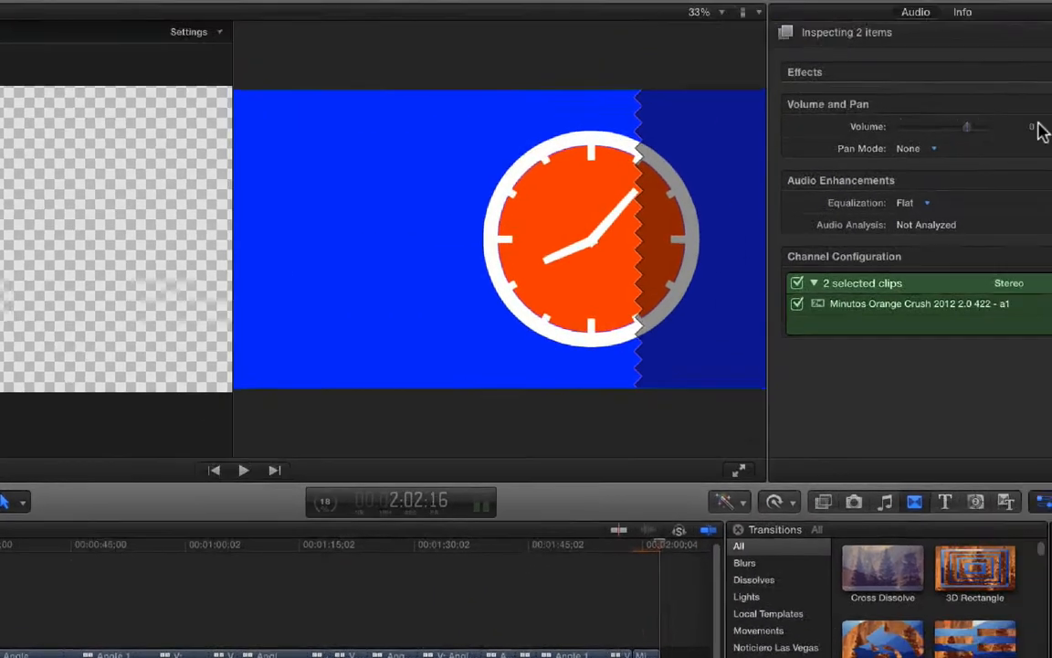
{"action": "left_click", "coordinate": [977, 161]}
{"action": "type", "text": "-6"}
{"action": "key", "text": "Return"}
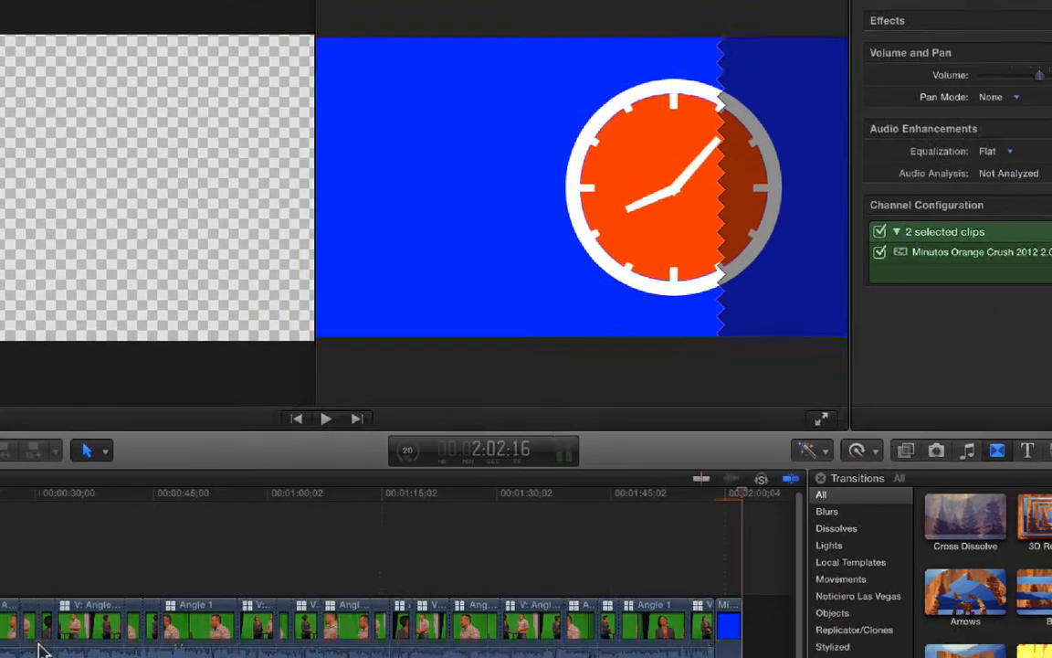
- Add two volume keyframes to the closing Minutos audio so it rises from a lower level as the closing logo starts
{"action": "key", "text": "z"}
{"action": "left_click", "coordinate": [85, 527]}
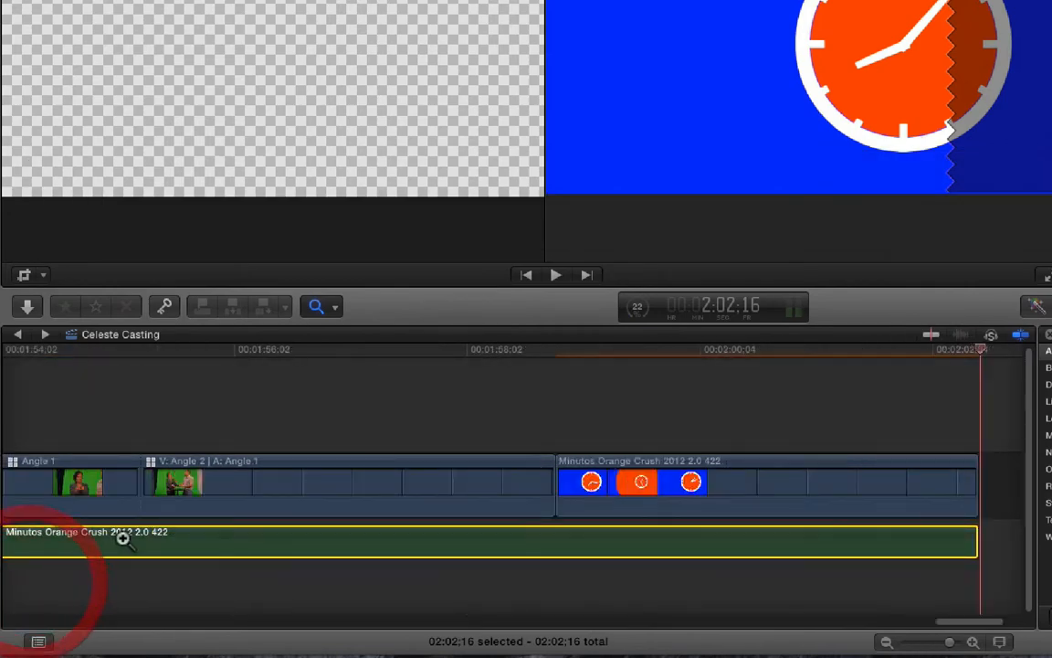
{"action": "key", "text": "a"}
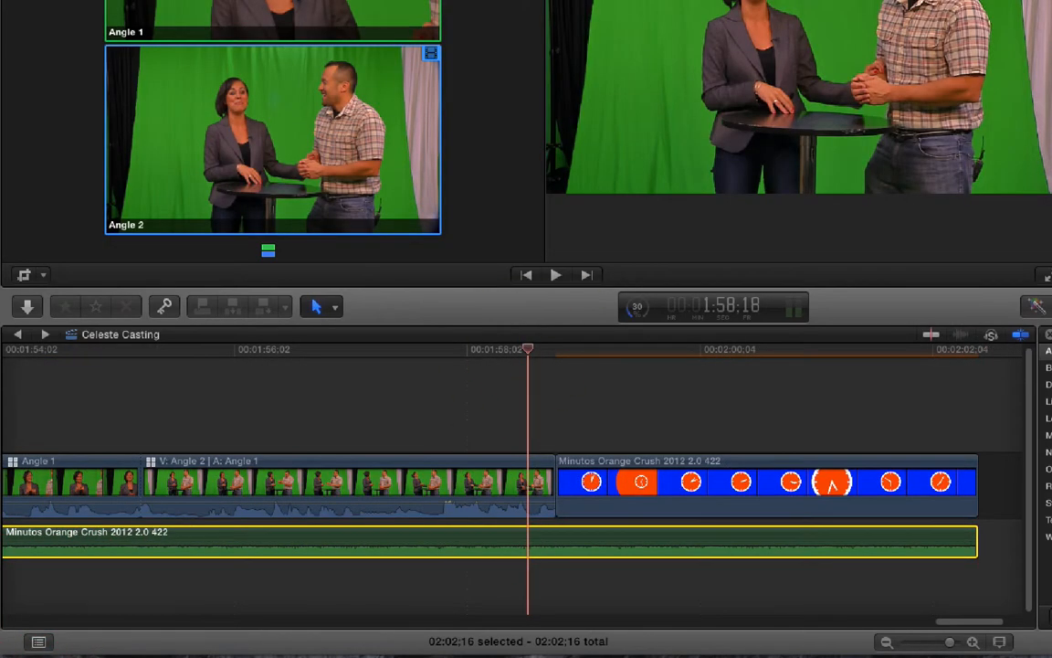
{"action": "left_click", "coordinate": [577, 351]}
{"action": "key", "text": "Up"}
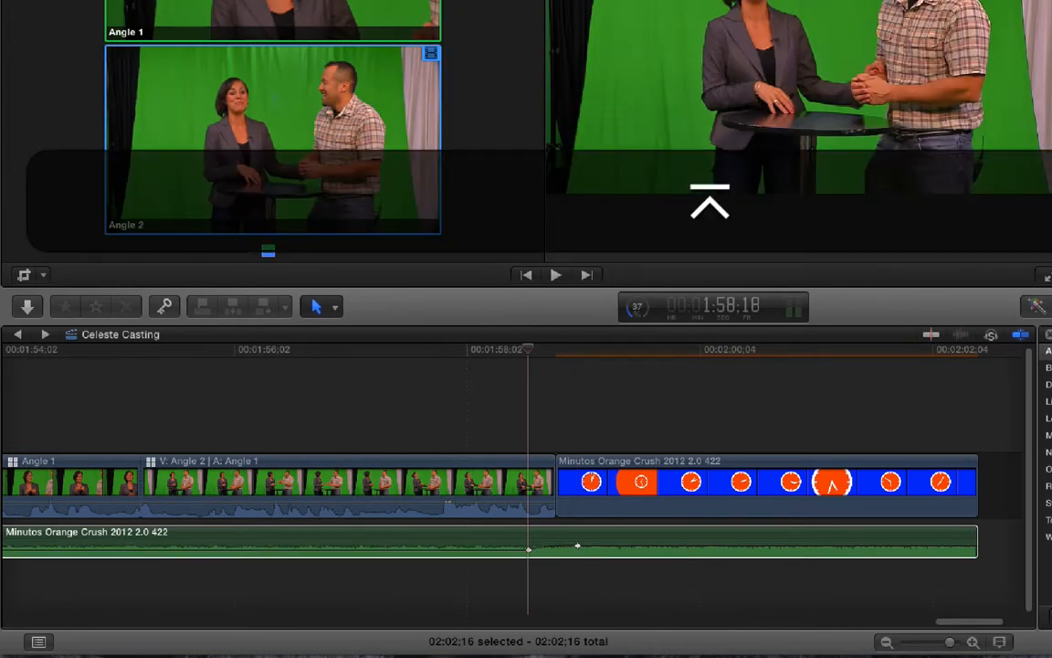
- Add volume keyframes to the opening Minutos audio where the logo ends, lowering the music under the first Angle 1 clip
{"action": "left_click", "coordinate": [207, 624]}
{"action": "left_click_drag", "start_coordinate": [207, 621], "coordinate": [38, 621]}
{"action": "left_click", "coordinate": [684, 349]}
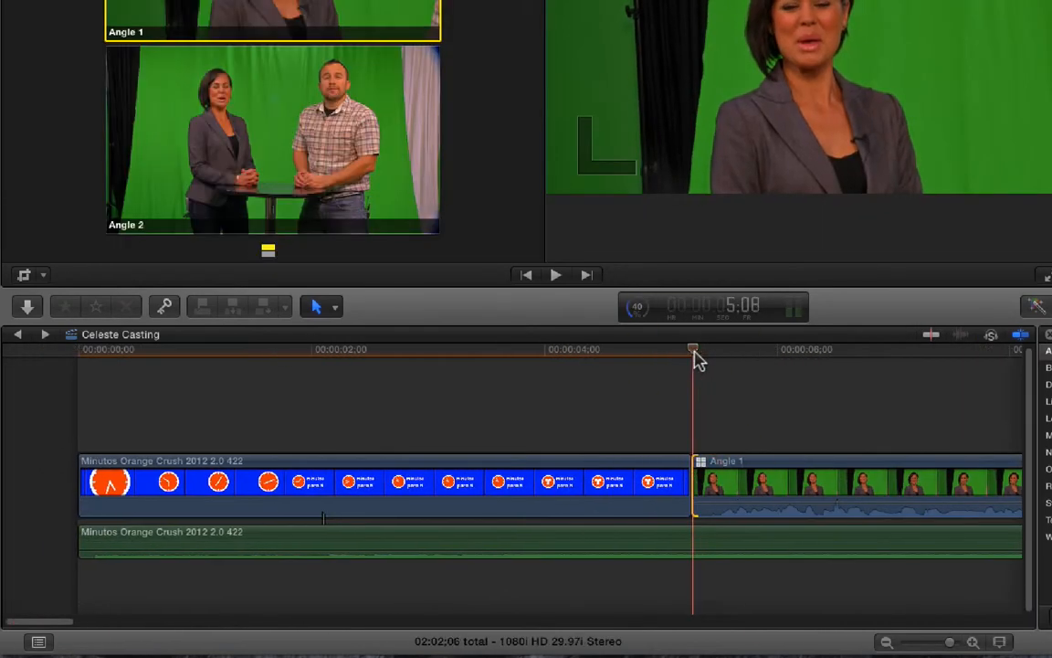
{"action": "left_click", "coordinate": [680, 543]}
{"action": "left_click", "coordinate": [678, 549], "text": "alt"}
{"action": "left_click", "coordinate": [737, 350]}
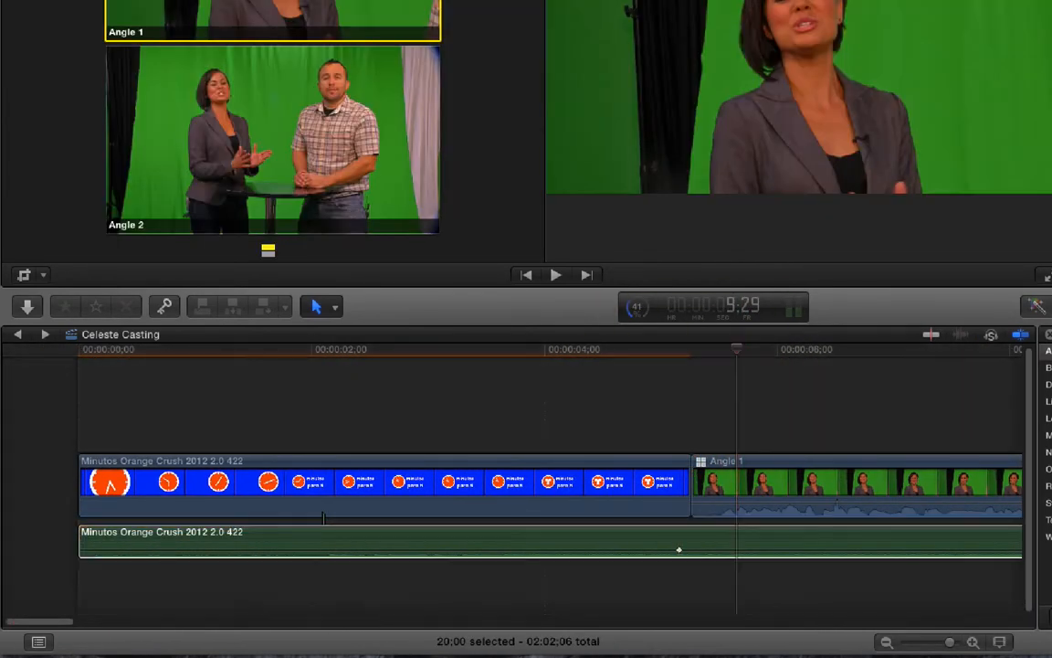
{"action": "key", "text": "alt+semicolon"}
{"action": "key", "text": "ctrl+equal"}
- Add a short fade-out to the end of the closing Minutos audio clip
{"action": "key", "text": "z"}
{"action": "left_click", "coordinate": [765, 408], "text": "alt"}
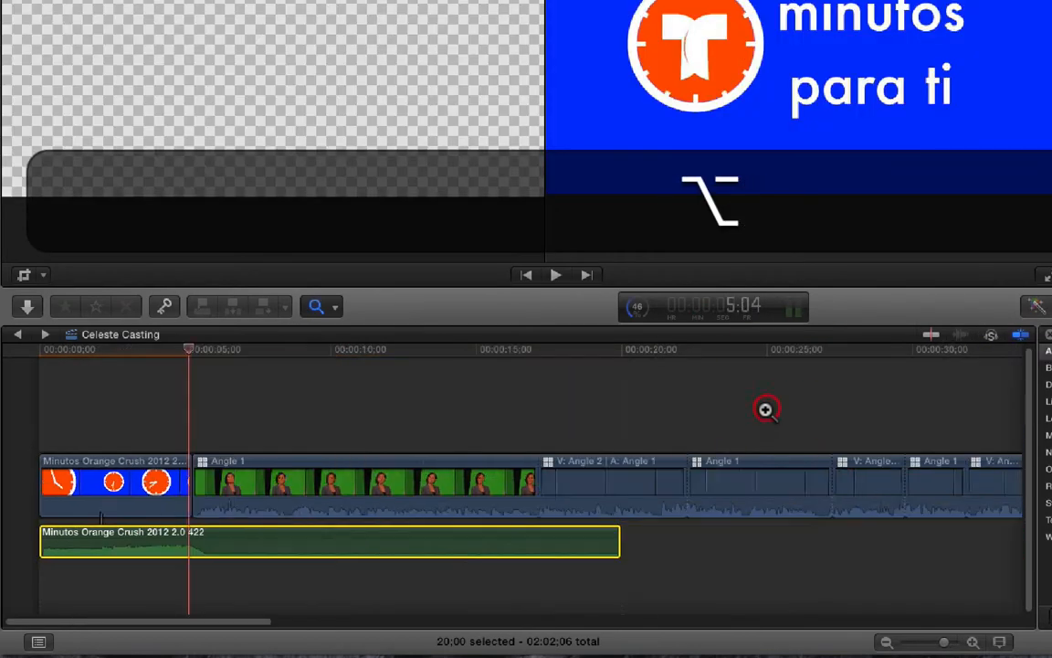
{"action": "key", "text": "a"}
{"action": "left_click_drag", "start_coordinate": [202, 622], "coordinate": [929, 630]}
{"action": "left_click_drag", "start_coordinate": [835, 542], "coordinate": [825, 544]}
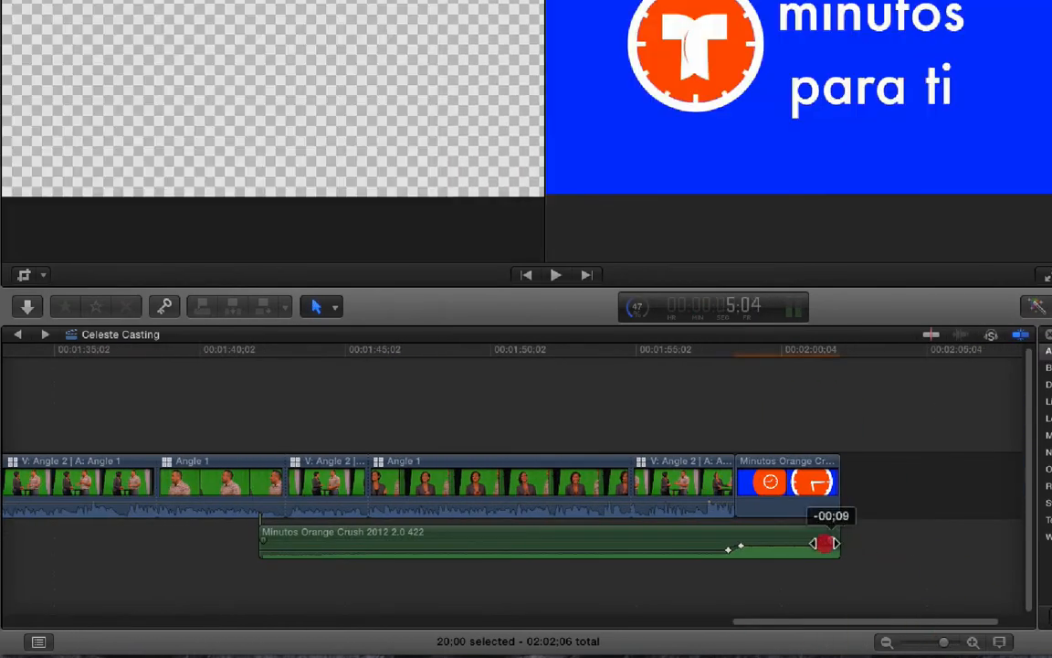
{"action": "left_click", "coordinate": [781, 416]}
{"action": "left_click_drag", "start_coordinate": [1050, 457], "coordinate": [792, 498]}
{"action": "key", "text": "BackSpace"}
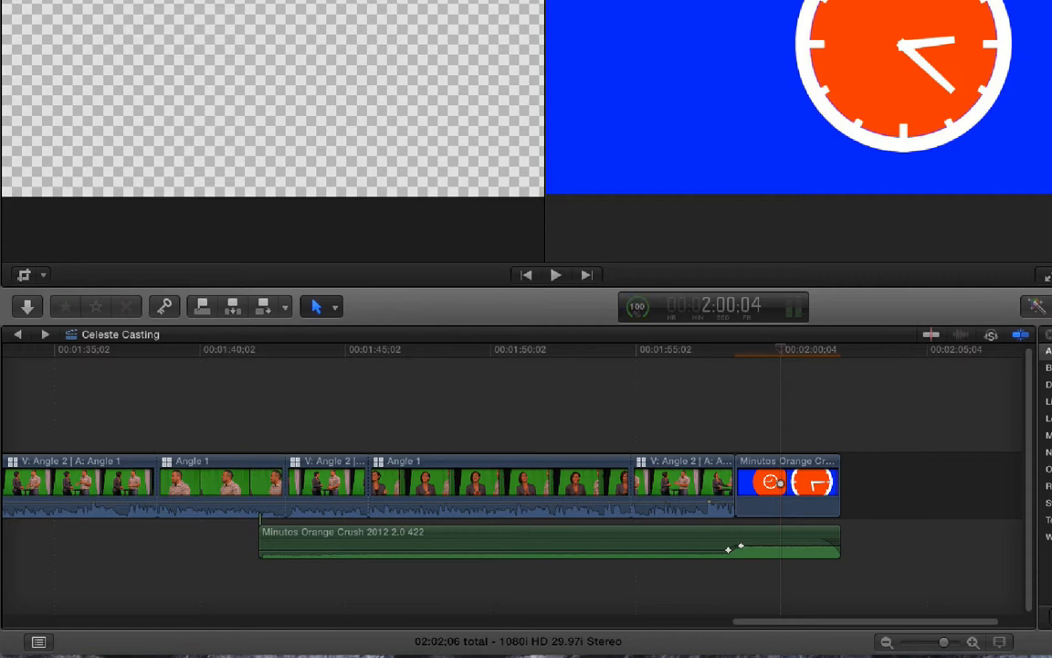
{"action": "key", "text": "n"}
{"action": "key", "text": "n"}
{"action": "key", "text": "BackSpace"}
- Play the edit from about 15 seconds to check the voice level against the opening music
{"action": "left_click_drag", "start_coordinate": [911, 622], "coordinate": [171, 622]}
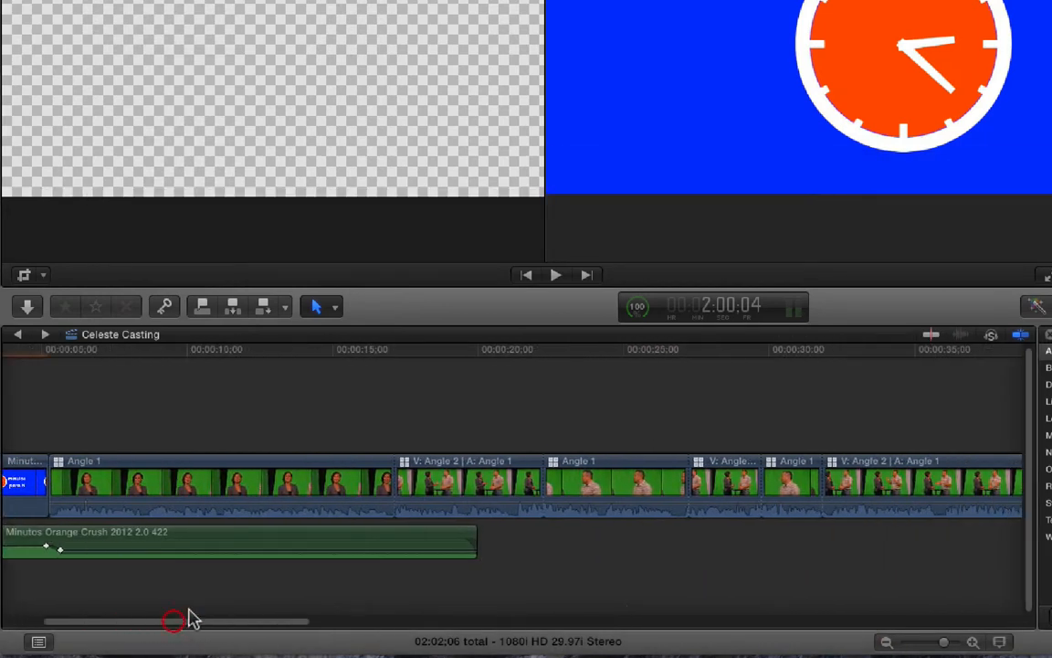
{"action": "left_click", "coordinate": [340, 355]}
{"action": "left_click", "coordinate": [363, 355]}
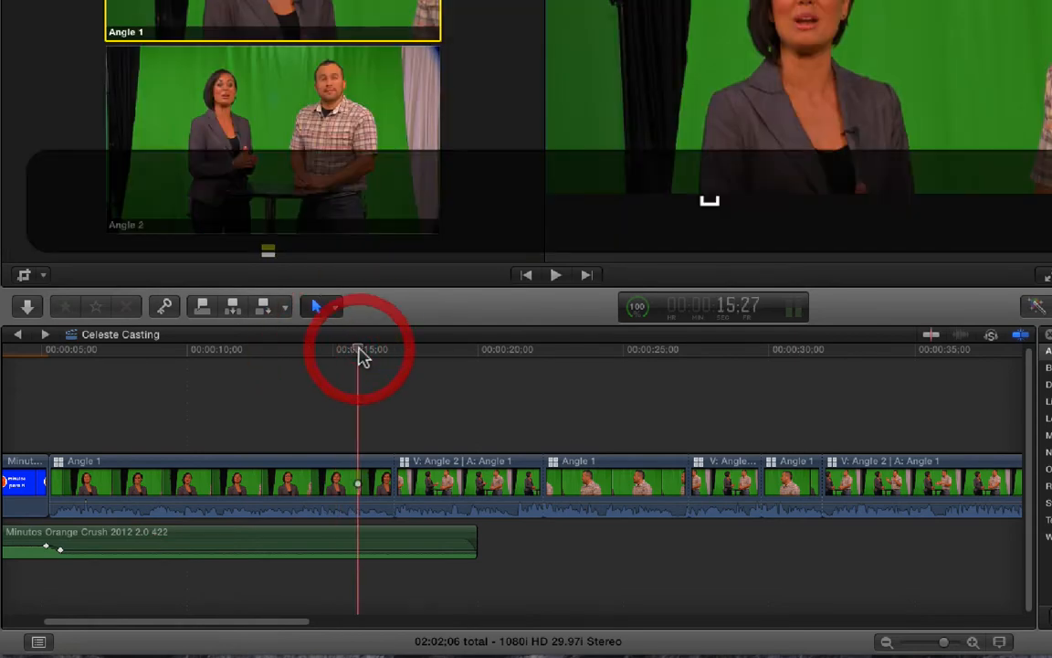
{"action": "key", "text": "space"}
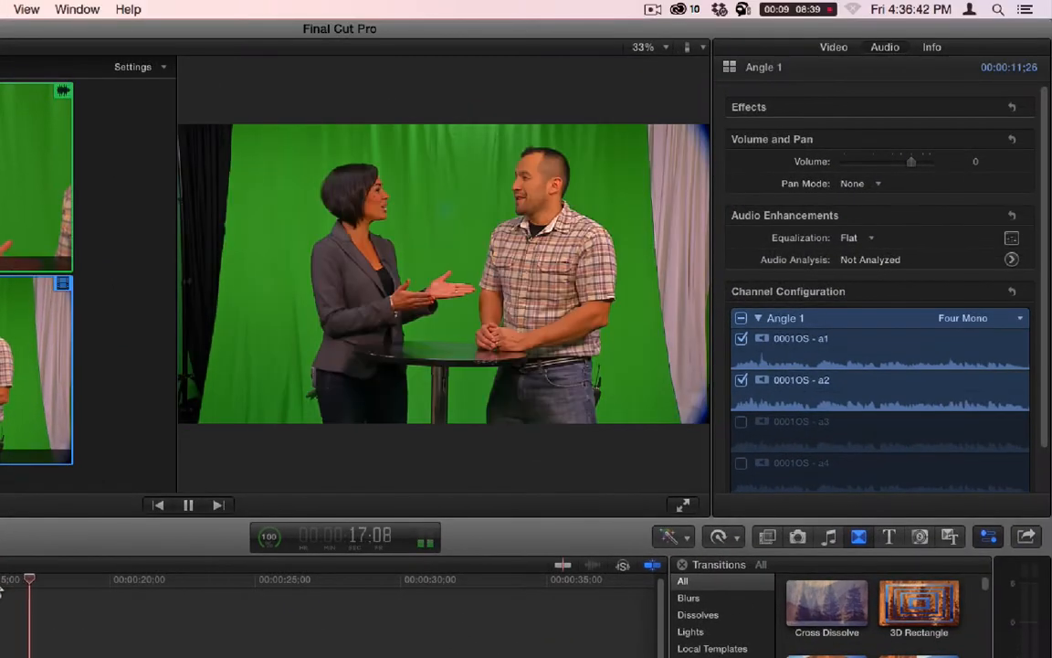
{"action": "key", "text": "space"}
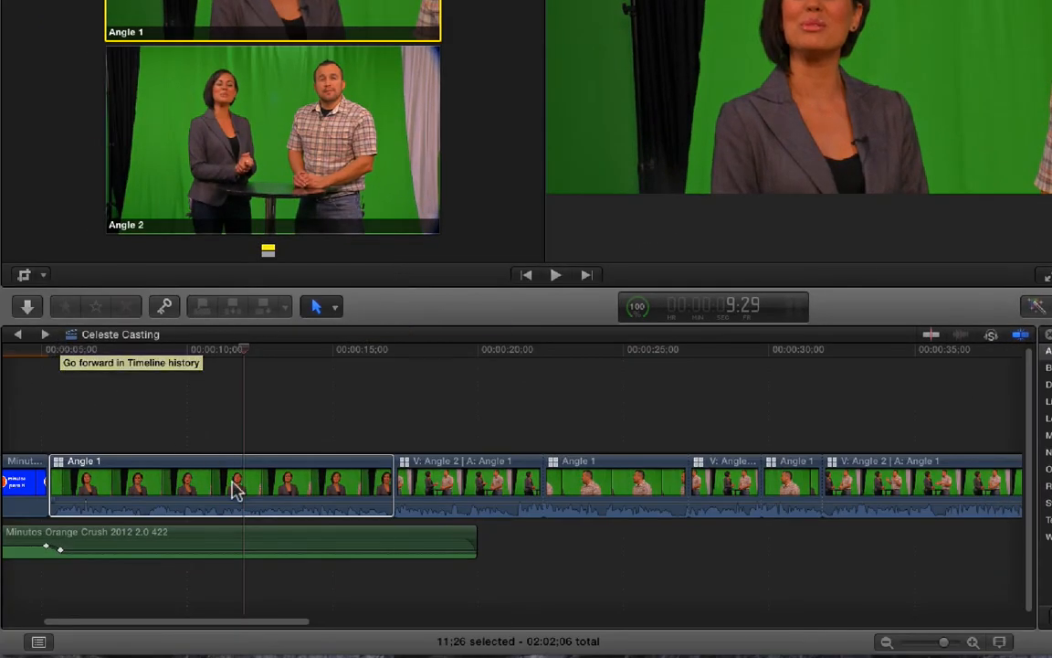
- Open the first Angle 1 multicam clip in the Angle Editor and raise the 0001OS clip's volume to 6 dB
{"action": "right_click", "coordinate": [235, 490]}
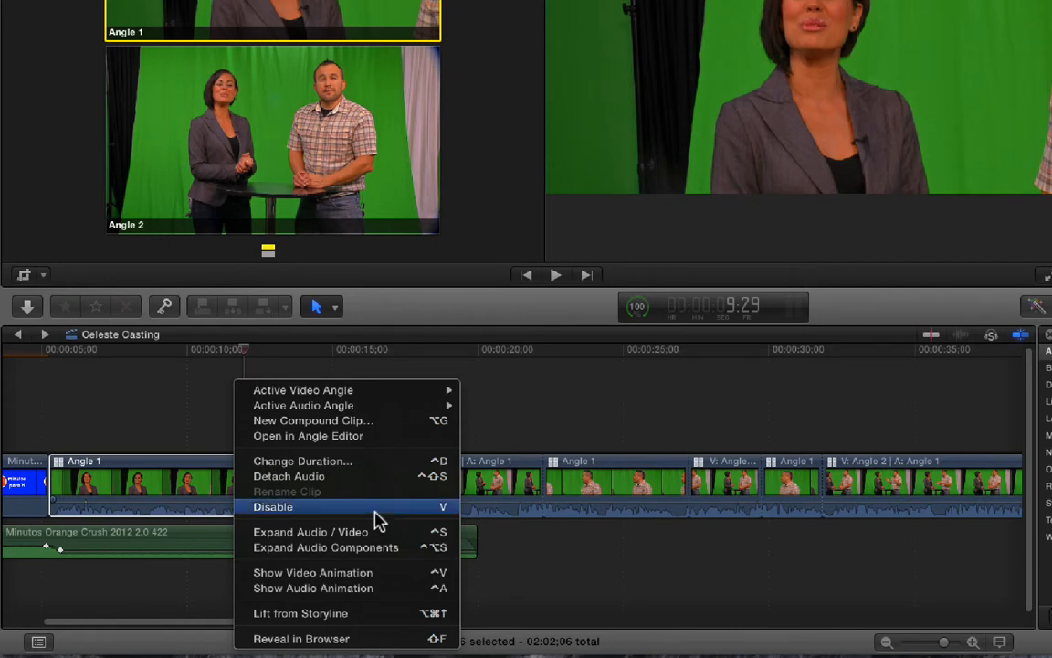
{"action": "left_click", "coordinate": [380, 434]}
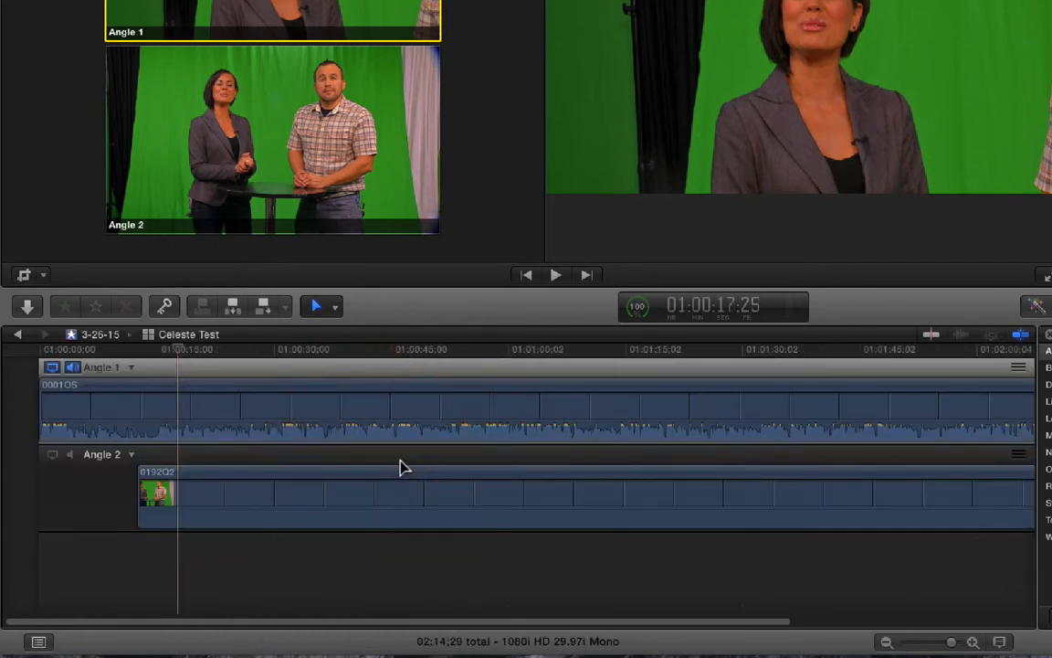
{"action": "left_click", "coordinate": [447, 399]}
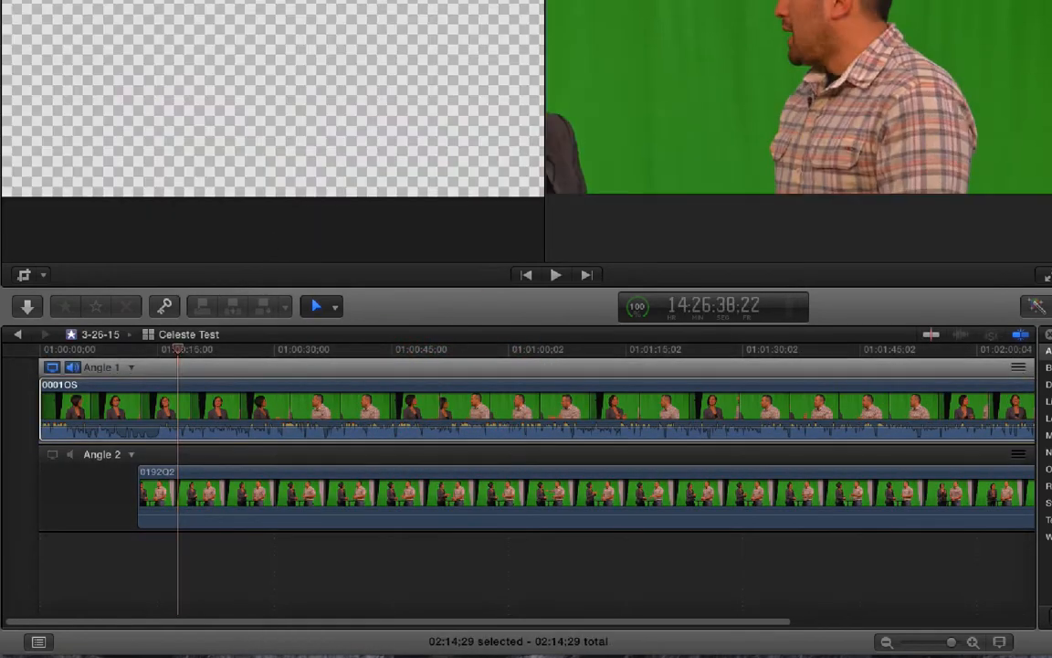
{"action": "left_click", "coordinate": [822, 378]}
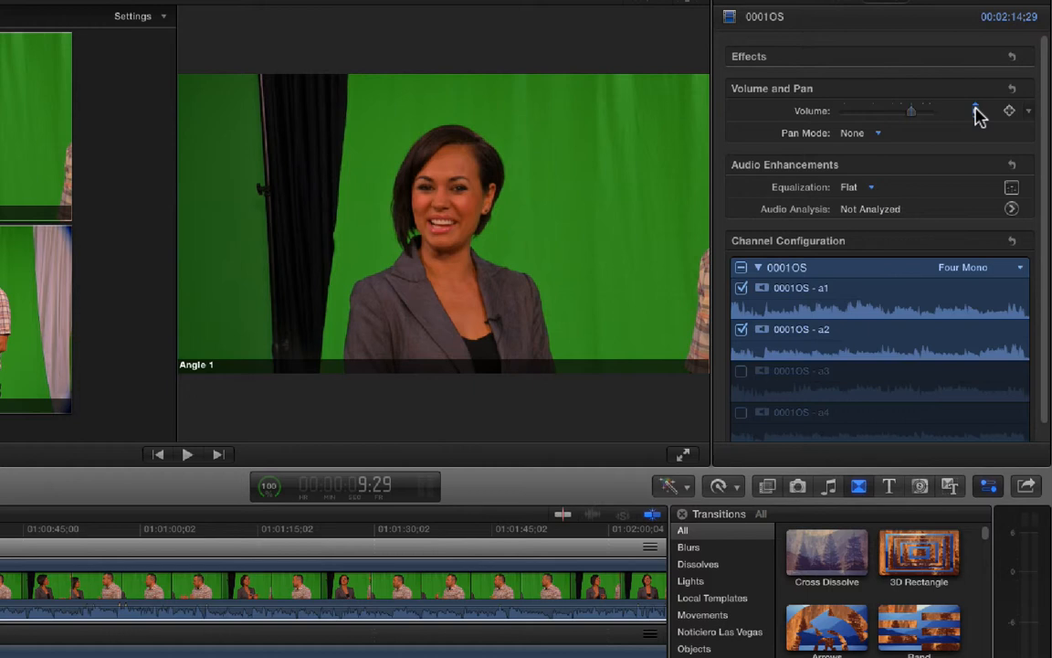
{"action": "left_click_drag", "start_coordinate": [976, 110], "coordinate": [976, 96]}
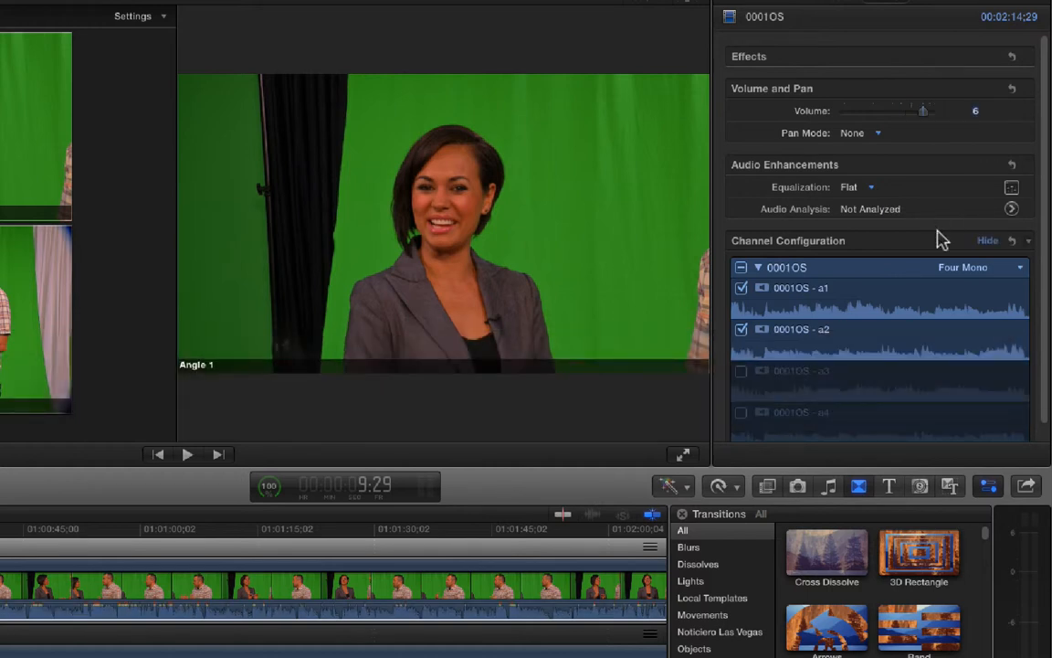
{"action": "key", "text": "space"}
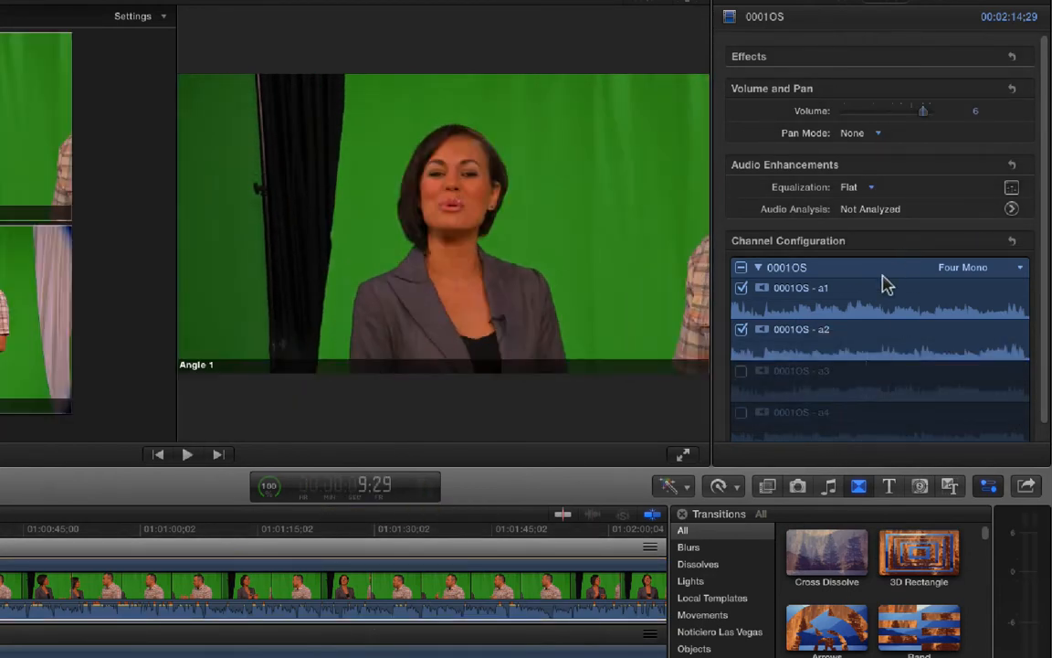
- Search the effects for "compres" and apply the Logic Compressor to the 0001OS clip in Angle 1
{"action": "left_click", "coordinate": [767, 486]}
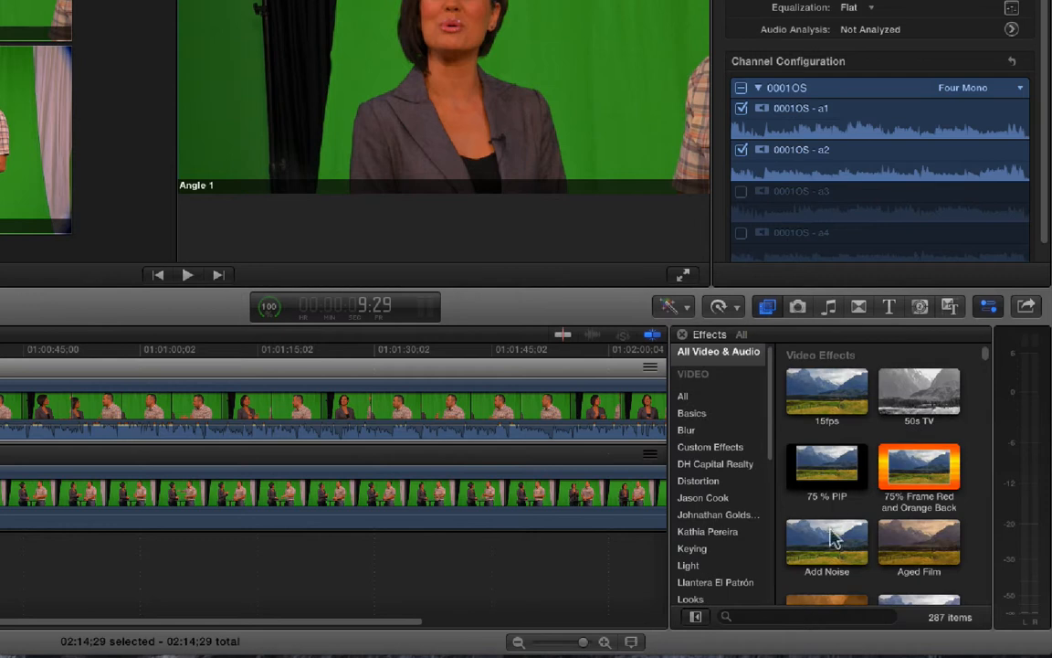
{"action": "type", "text": "com"}
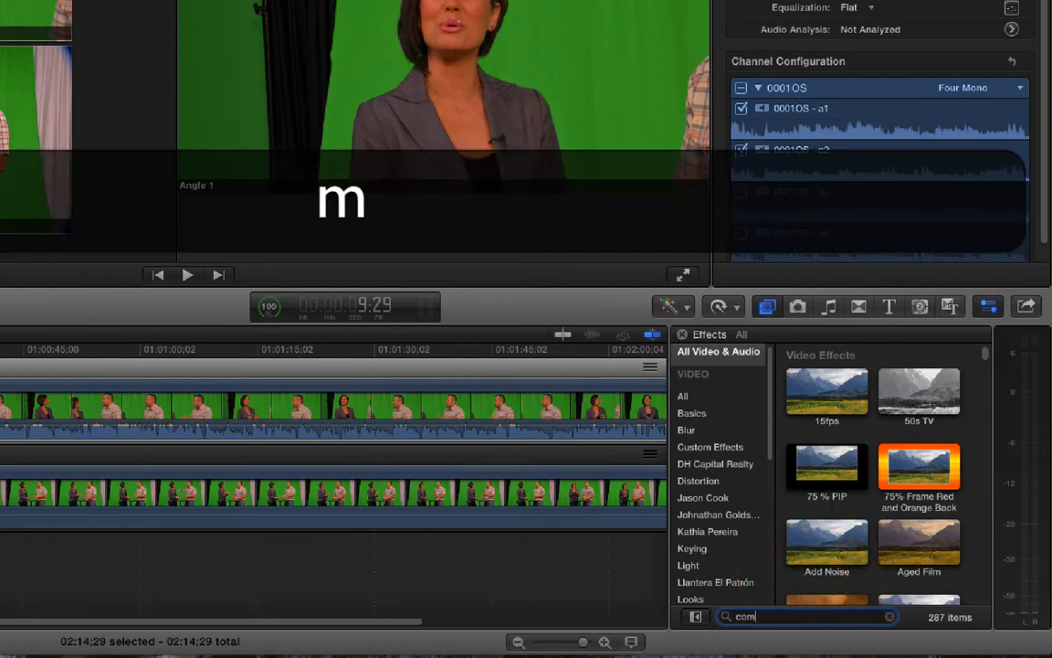
{"action": "type", "text": "pres"}
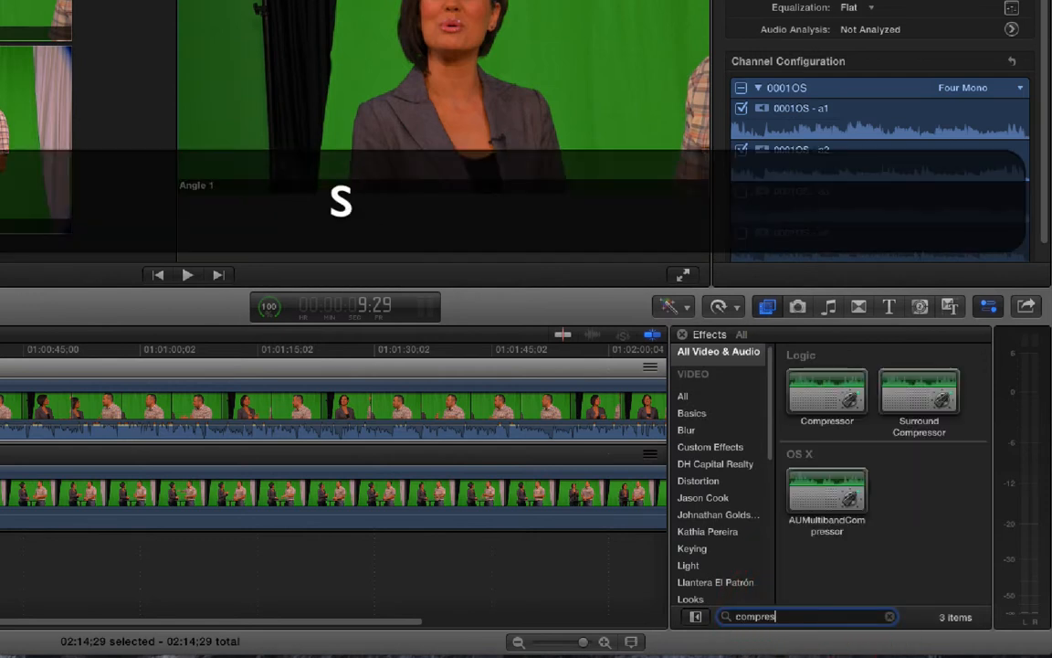
{"action": "left_click_drag", "start_coordinate": [827, 397], "coordinate": [379, 403]}
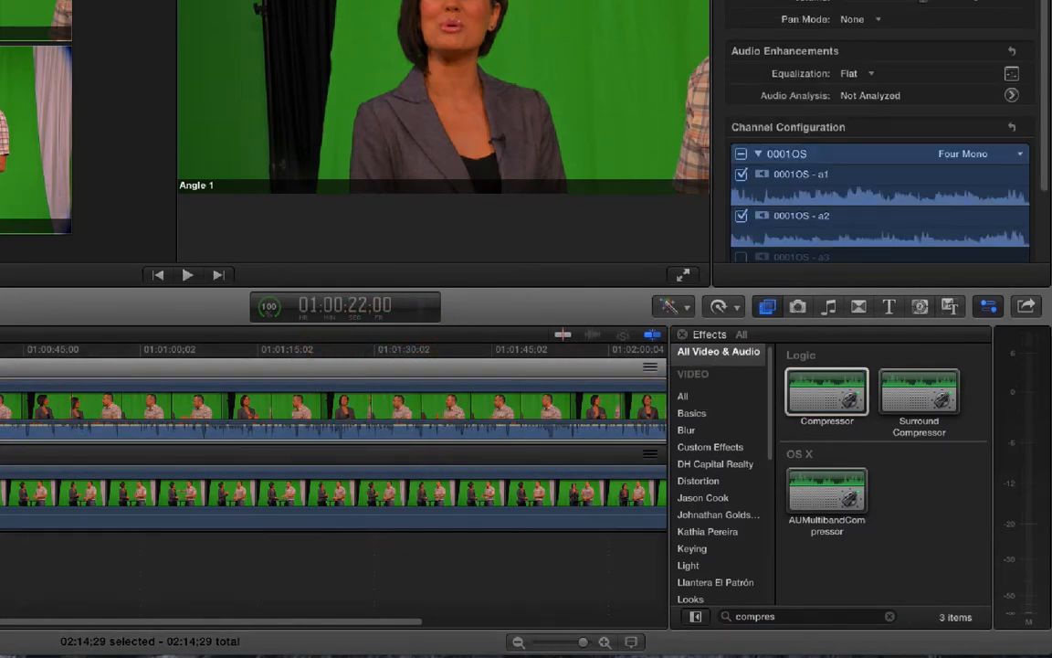
- Enable the Compressor's limiter on 0001OS and set its threshold to -5.8 dB while the audio plays
{"action": "left_click_drag", "start_coordinate": [468, 24], "coordinate": [394, 26]}
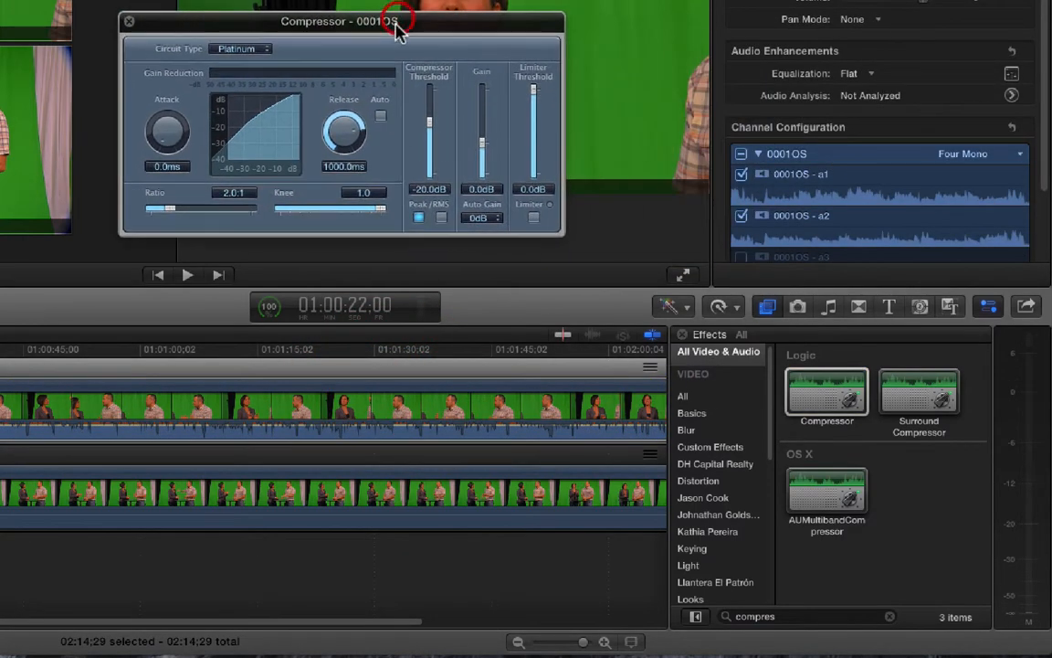
{"action": "key", "text": "space"}
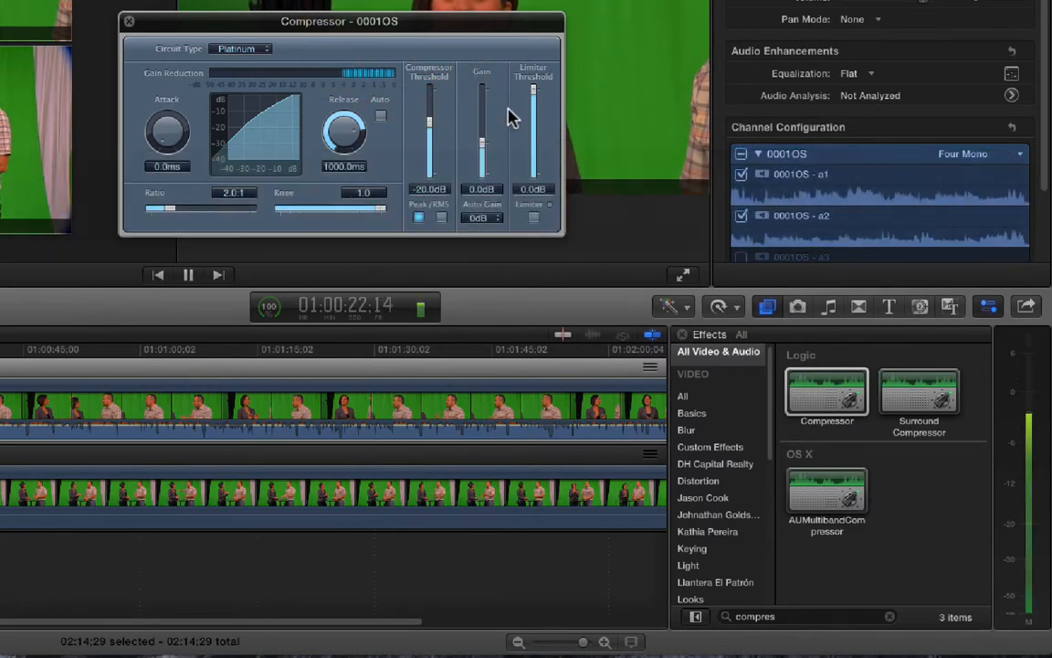
{"action": "left_click", "coordinate": [532, 218]}
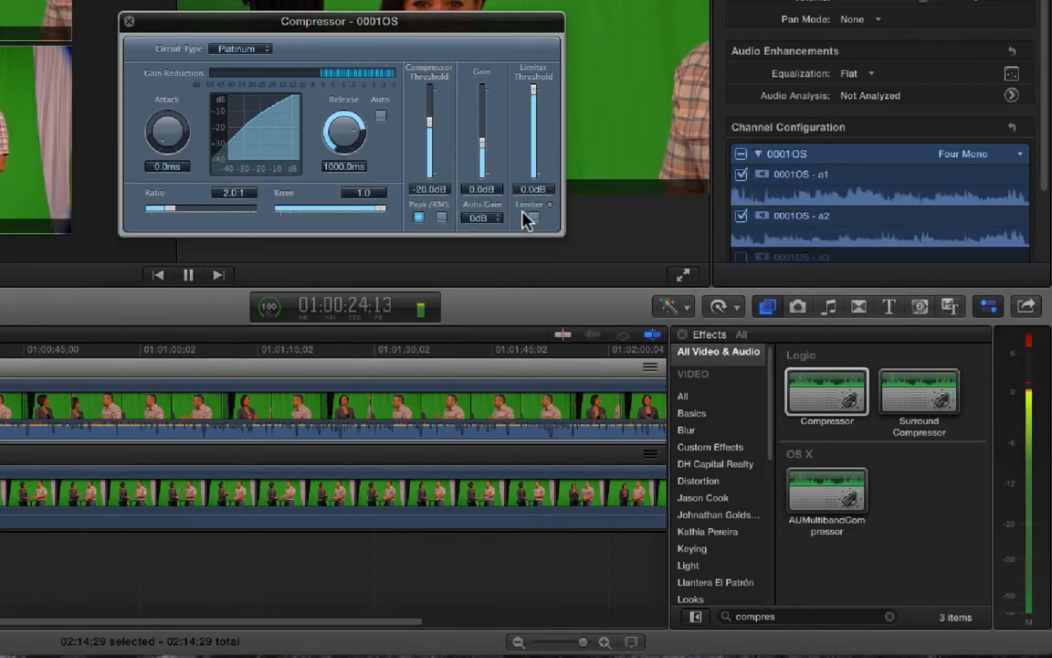
{"action": "left_click_drag", "start_coordinate": [535, 94], "coordinate": [537, 136]}
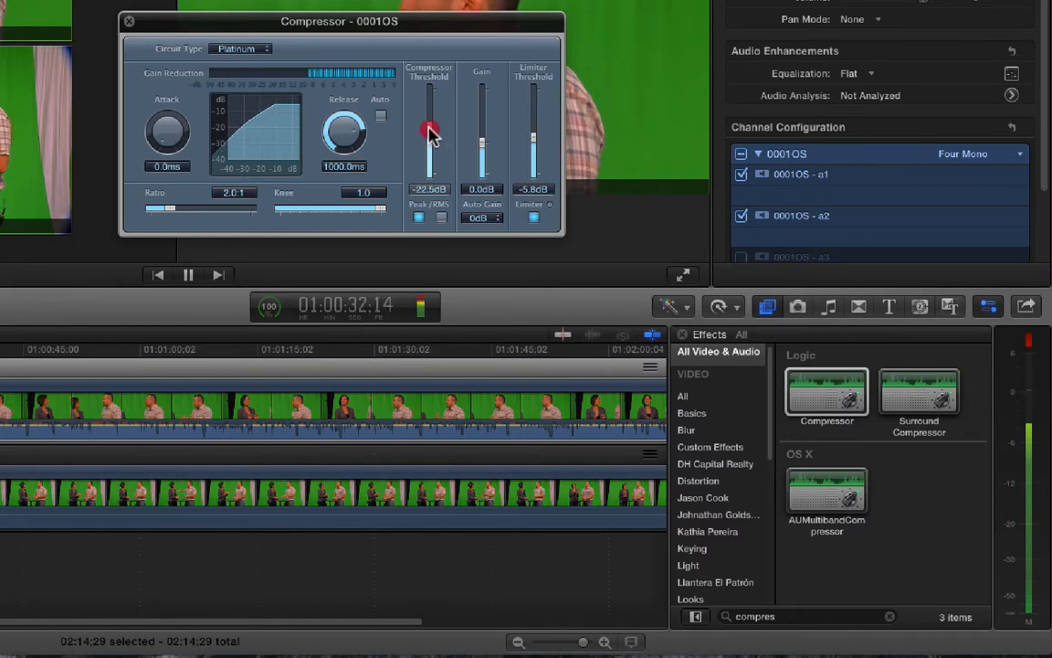
- Set the Compressor's threshold to -14.5 dB, its gain to -0.5 dB and its limiter threshold to -4.0 dB, then close its window
{"action": "left_click_drag", "start_coordinate": [482, 151], "coordinate": [484, 128]}
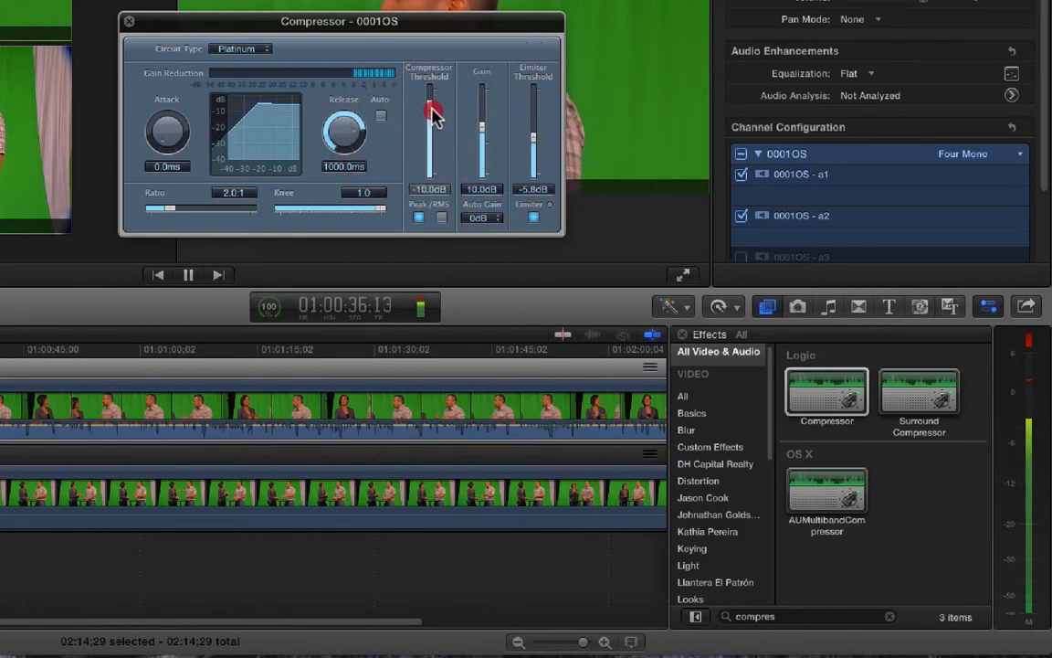
{"action": "left_click_drag", "start_coordinate": [481, 128], "coordinate": [482, 144]}
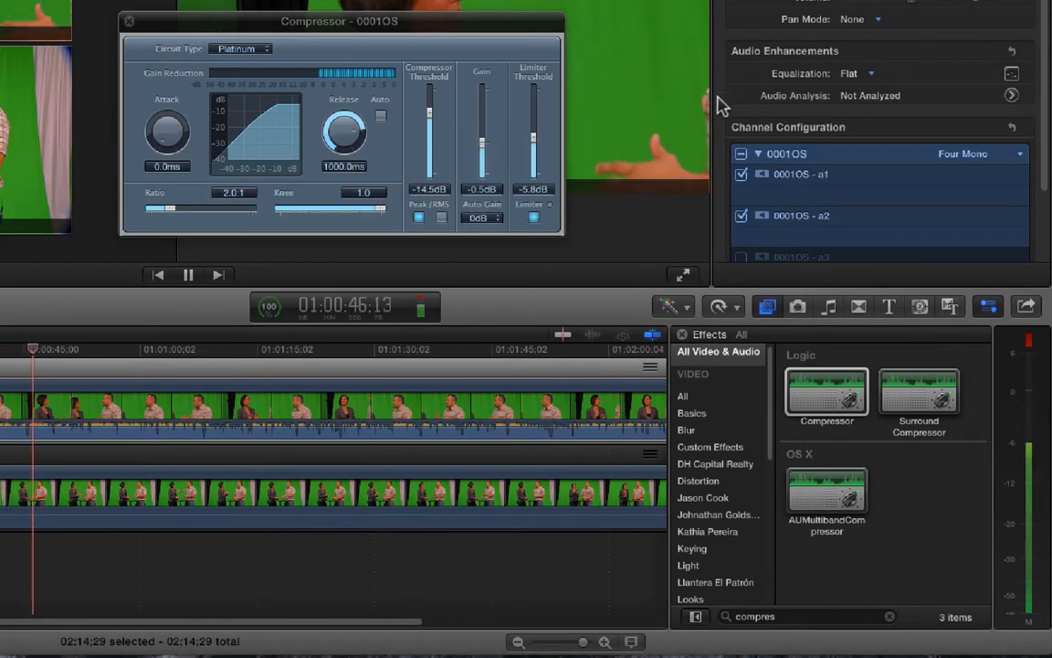
{"action": "left_click_drag", "start_coordinate": [533, 139], "coordinate": [537, 129]}
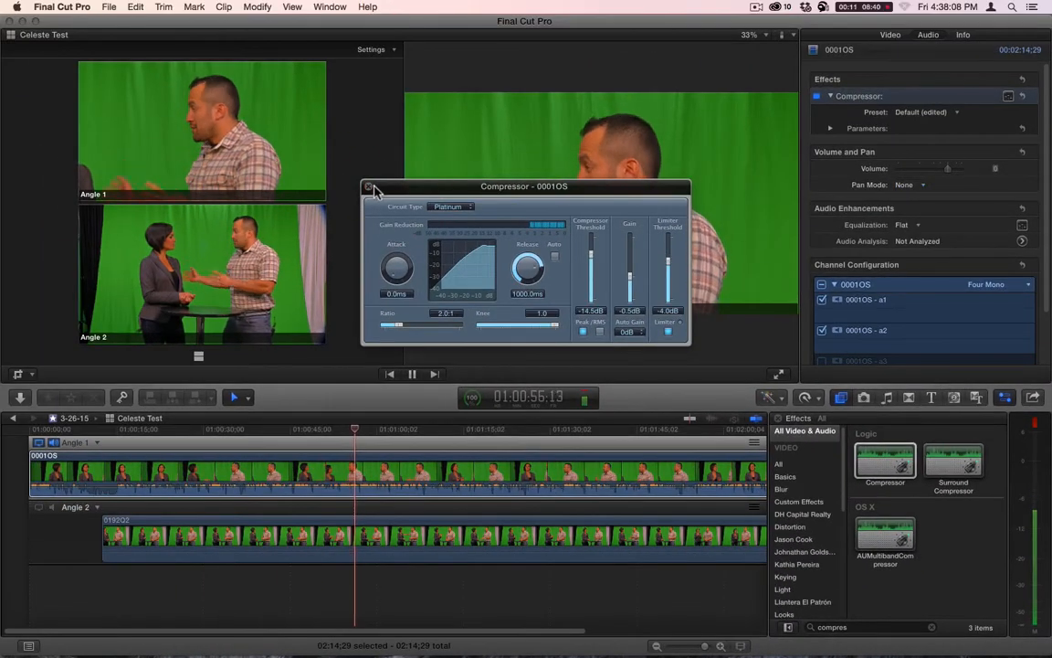
{"action": "left_click", "coordinate": [369, 187]}
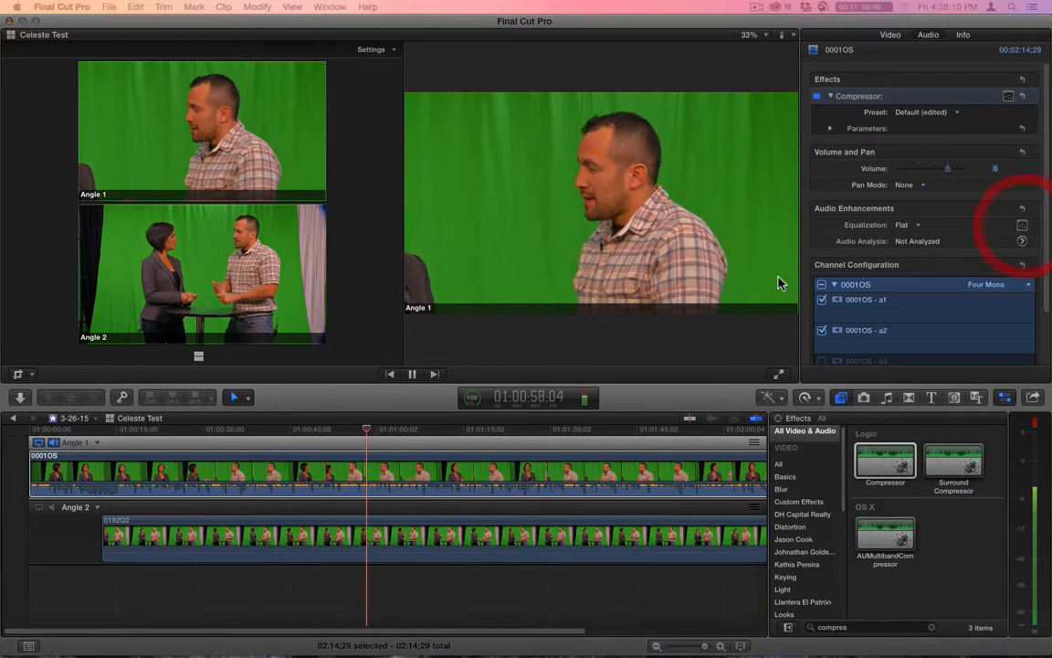
- In the 0001OS clip's graphic equalizer, lower 2 kHz slightly and 4 kHz to about -3 dB, and raise 16 kHz to 6.4 dB
{"action": "left_click_drag", "start_coordinate": [536, 209], "coordinate": [491, 178]}
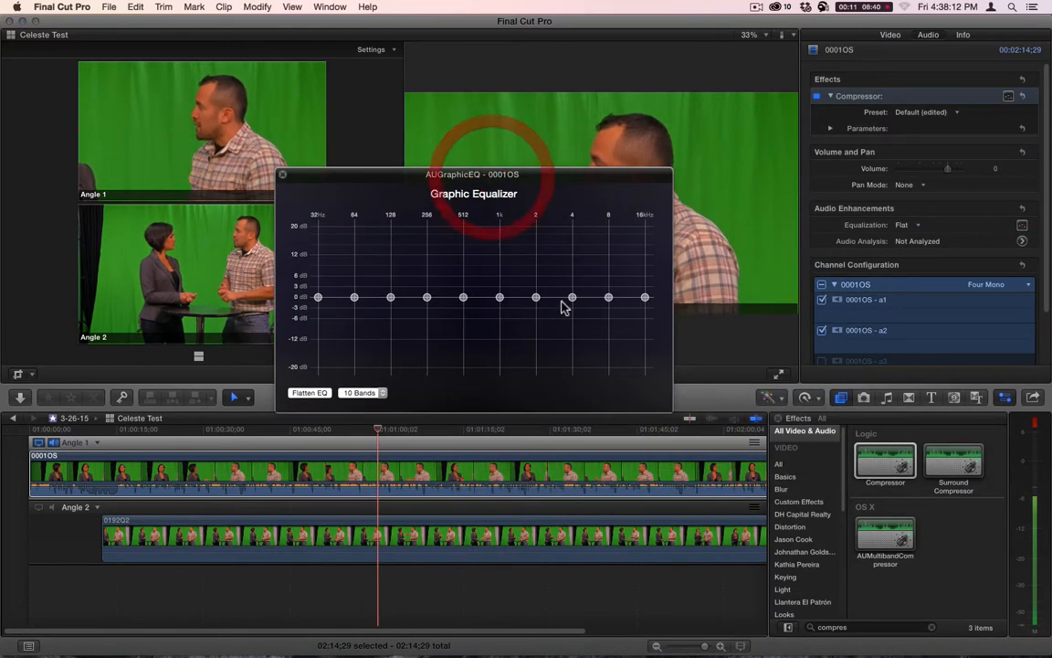
{"action": "left_click_drag", "start_coordinate": [572, 298], "coordinate": [536, 303]}
{"action": "left_click", "coordinate": [572, 311]}
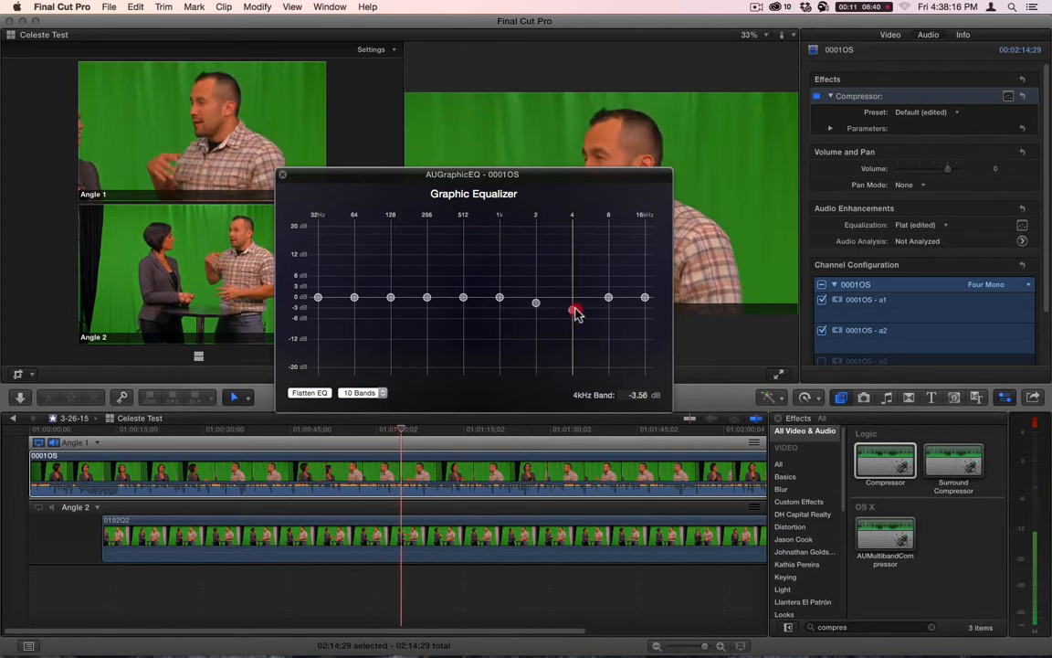
{"action": "left_click_drag", "start_coordinate": [645, 298], "coordinate": [648, 278]}
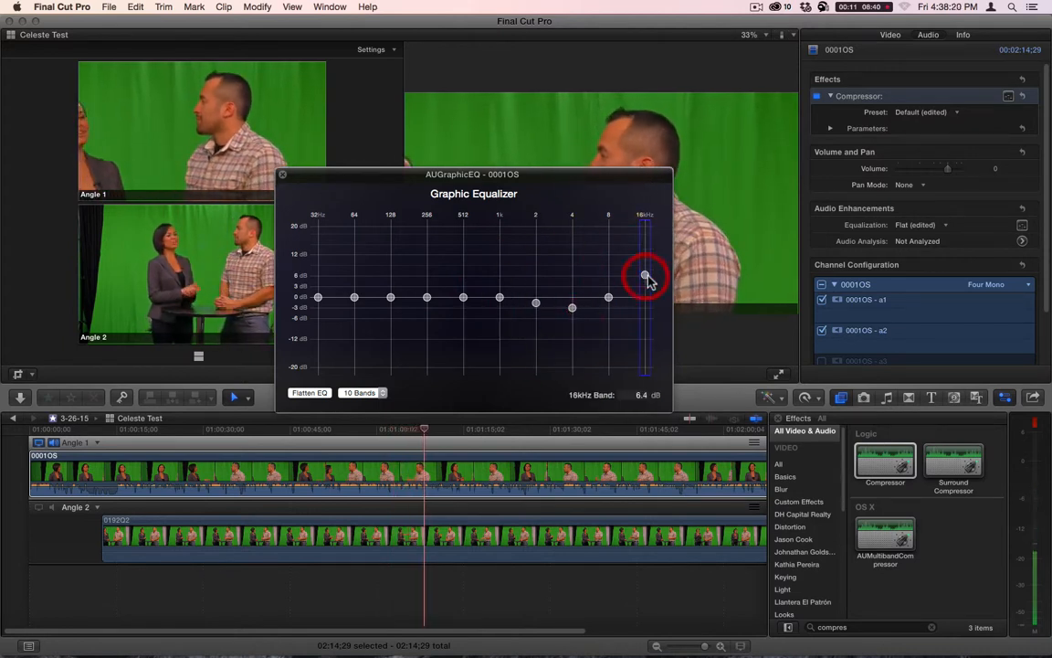
{"action": "left_click", "coordinate": [661, 273]}
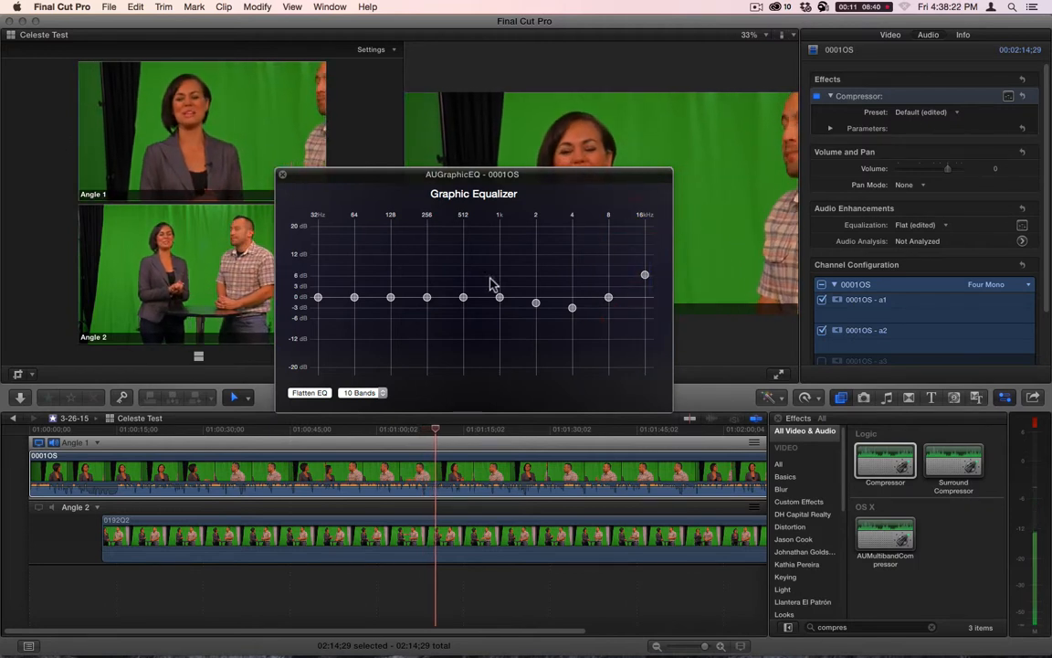
- Raise the equalizer's 64 Hz band to 1.42 dB and 128 Hz slightly, lower 256 Hz to -4.64 dB, and close the equalizer
{"action": "left_click_drag", "start_coordinate": [427, 297], "coordinate": [354, 293]}
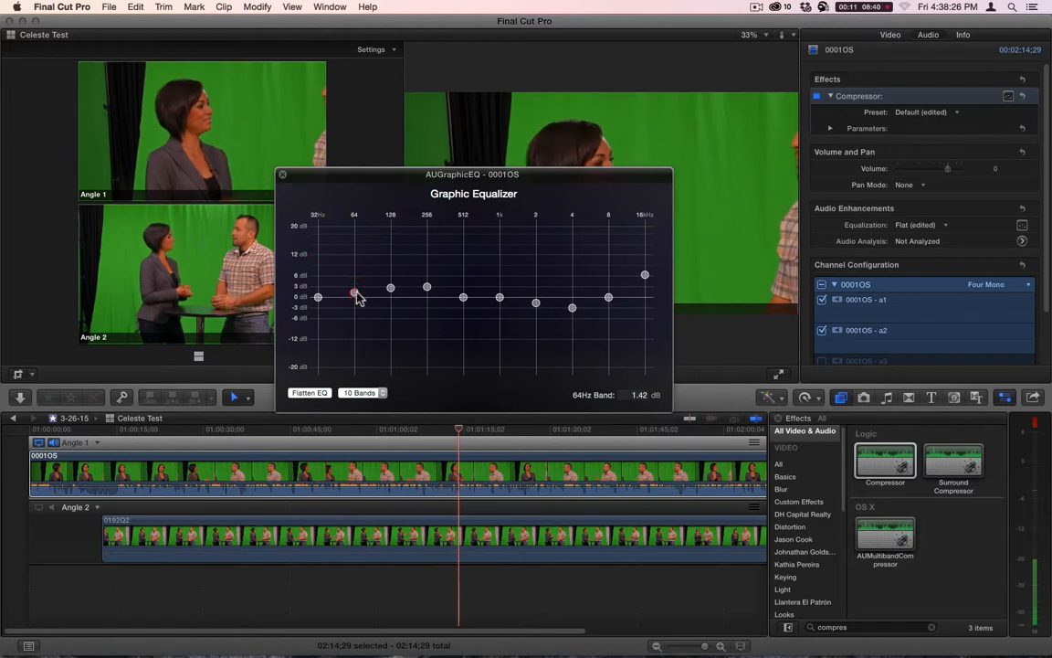
{"action": "left_click_drag", "start_coordinate": [426, 287], "coordinate": [428, 314]}
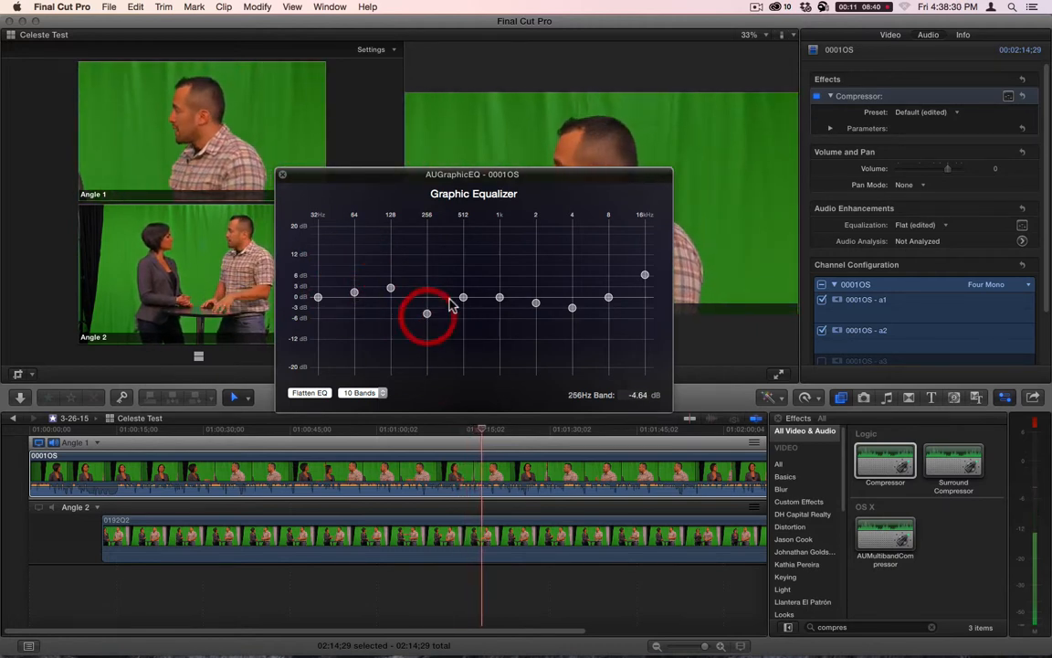
{"action": "left_click", "coordinate": [282, 174]}
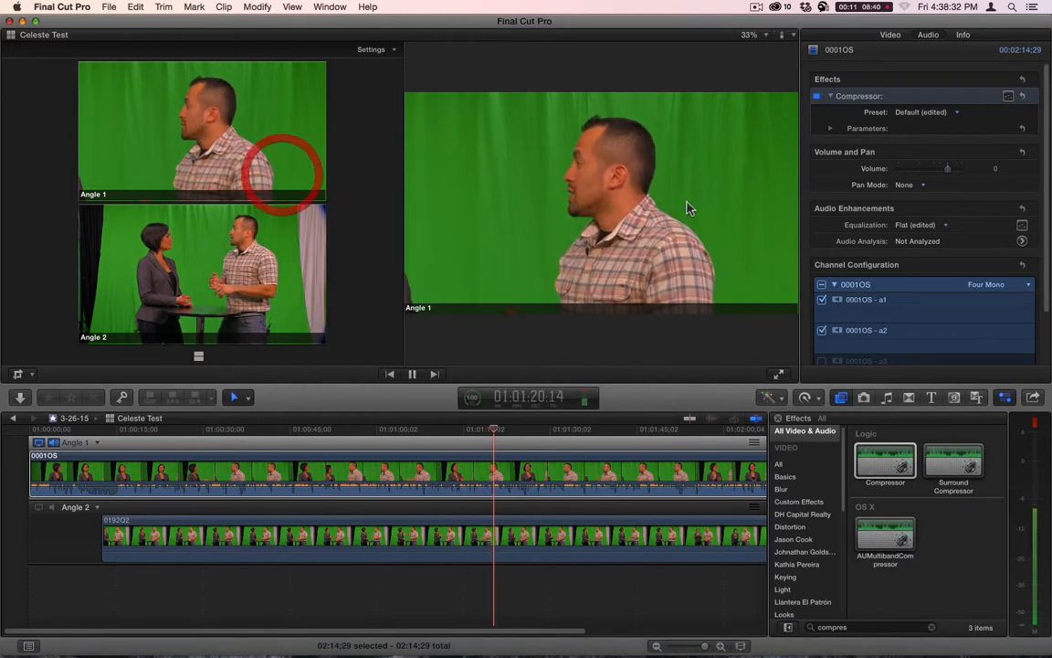
- Return to the casting project and play from about 10 seconds to check the processed voice against the music
{"action": "key", "text": "space"}
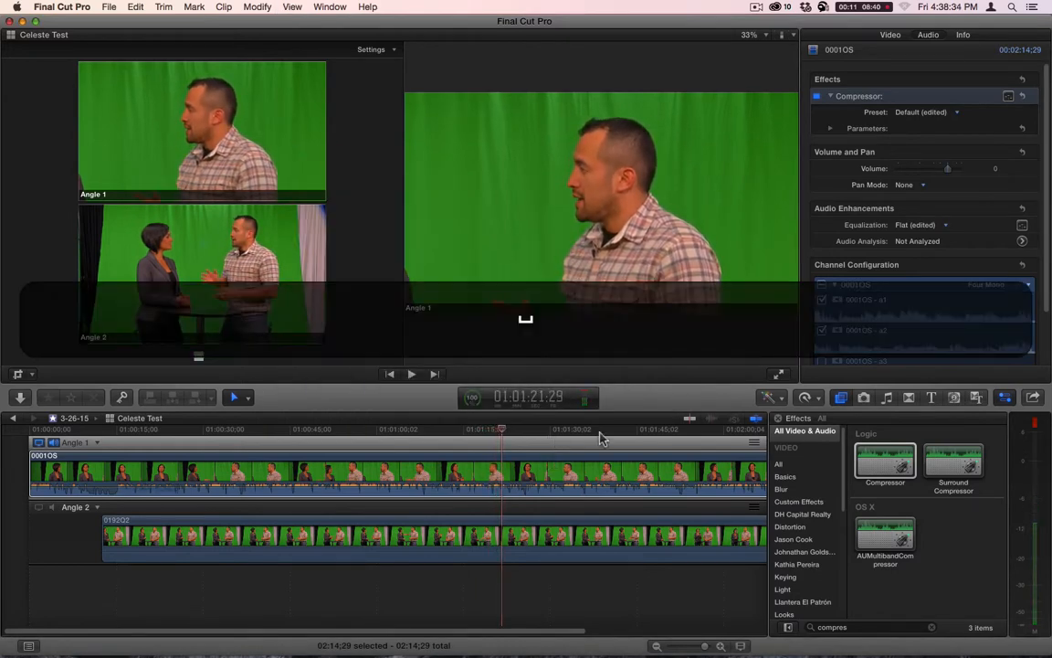
{"action": "left_click", "coordinate": [12, 417]}
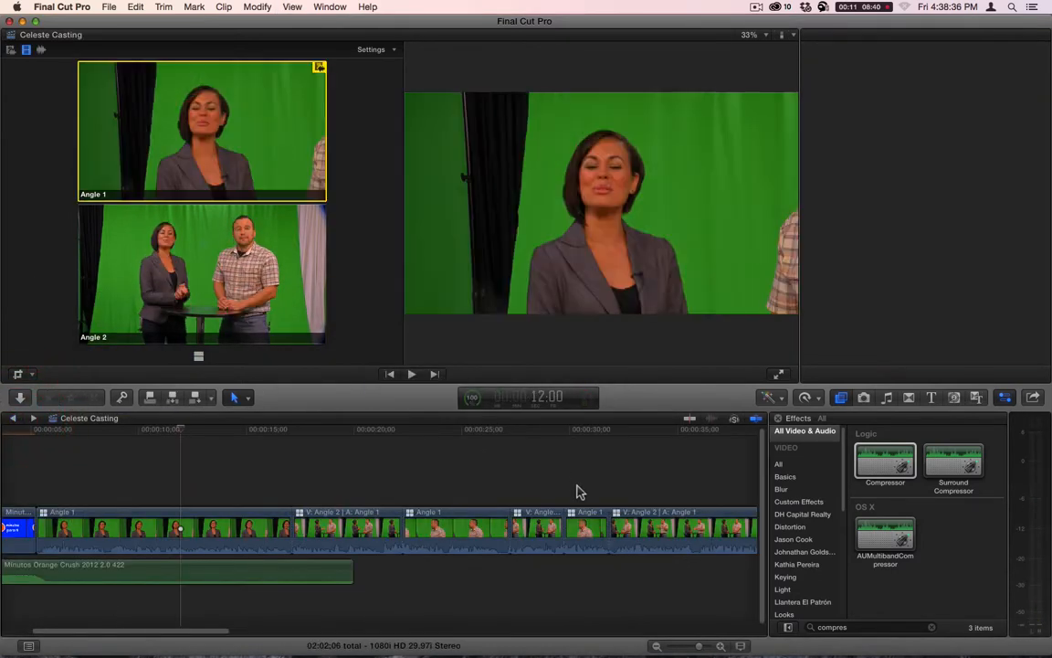
{"action": "left_click", "coordinate": [136, 436]}
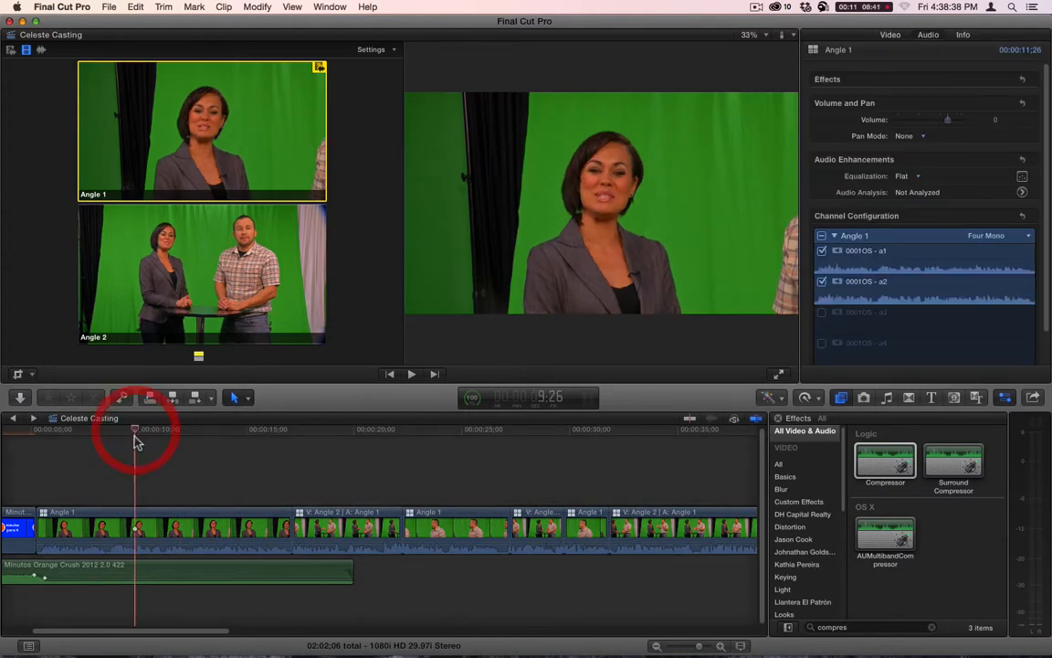
{"action": "key", "text": "space"}
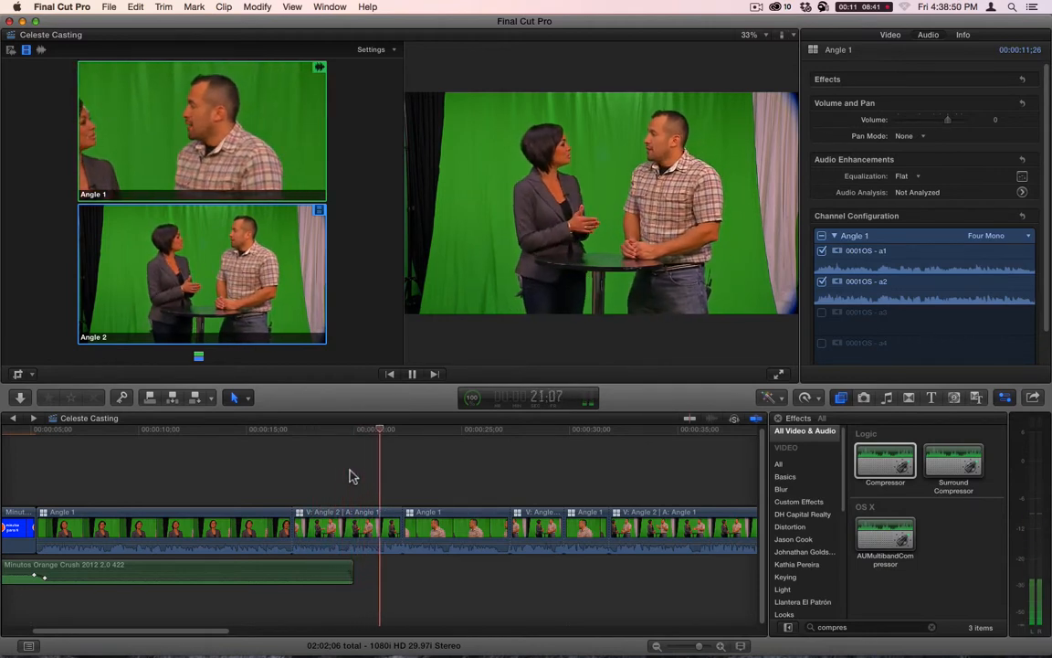
{"action": "key", "text": "space"}
- Shorten the opening Minutos Orange Crush music to 10:24, fade out its end over about 1.5 seconds, and play the result
{"action": "left_click", "coordinate": [351, 577]}
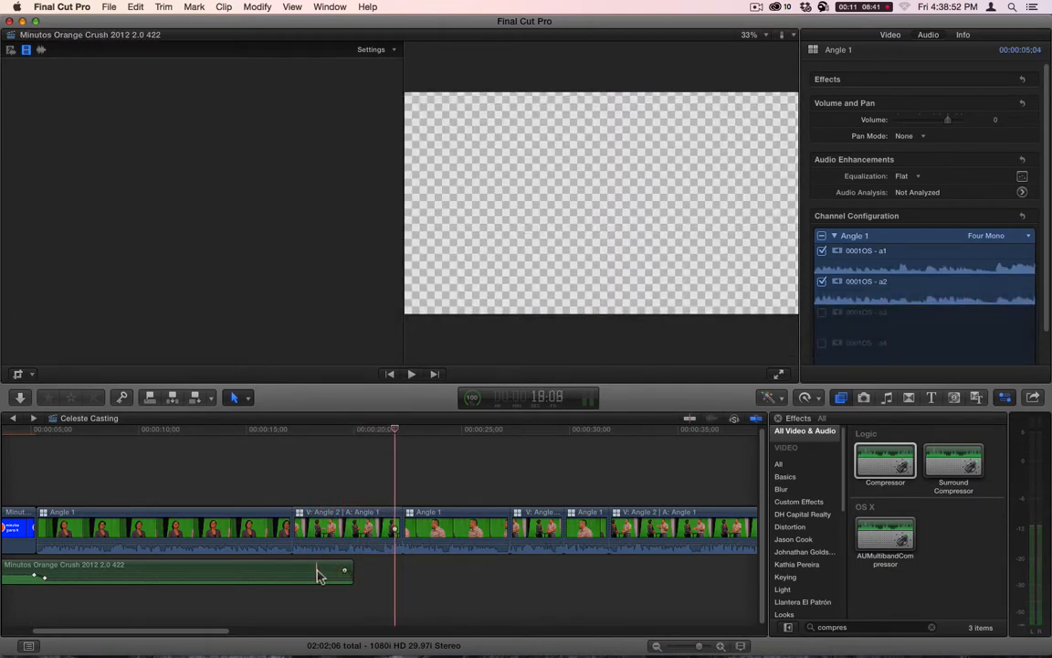
{"action": "left_click_drag", "start_coordinate": [348, 569], "coordinate": [124, 571]}
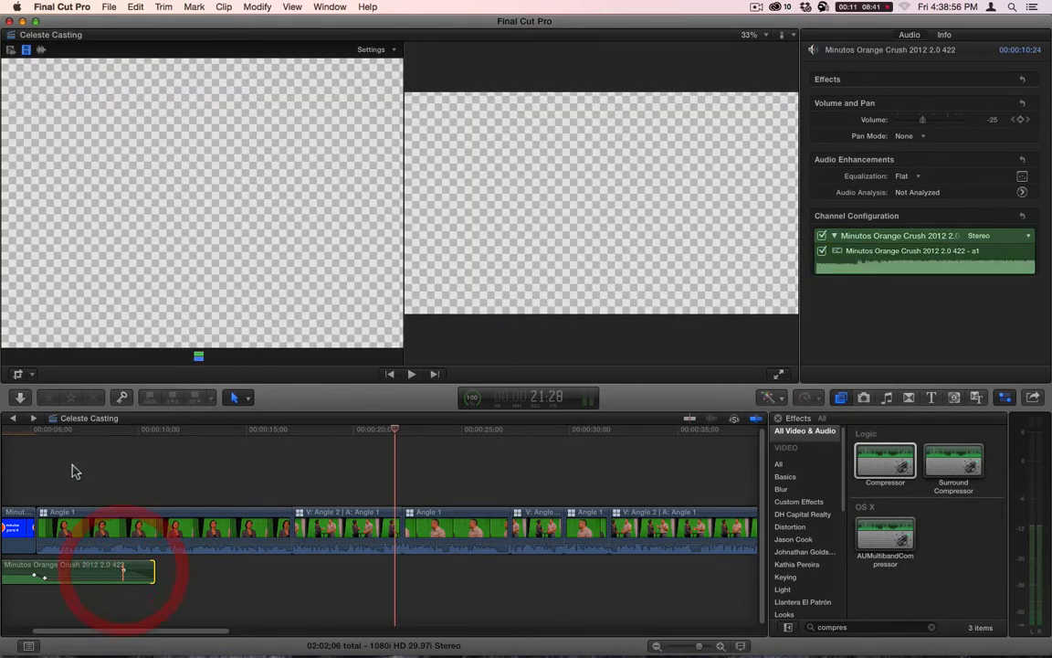
{"action": "left_click", "coordinate": [58, 430]}
{"action": "key", "text": "space"}
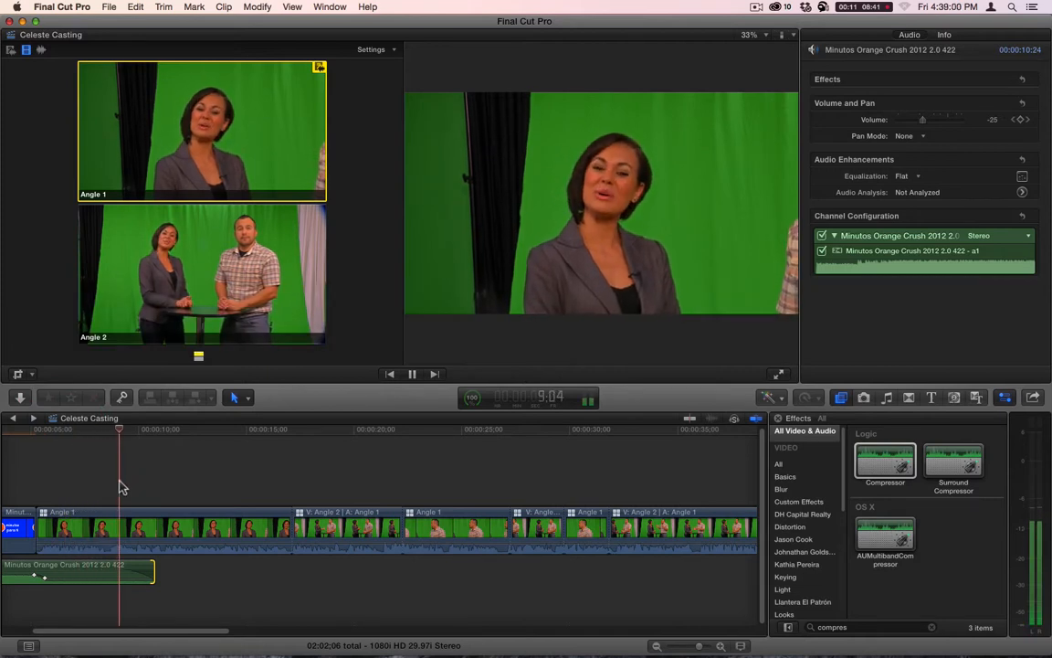
{"action": "key", "text": "space"}
- Reopen the first Angle 1 multicam clip in the Angle Editor and set the compressed 0001OS clip's volume to 6 dB during playback
{"action": "double_click", "coordinate": [140, 527]}
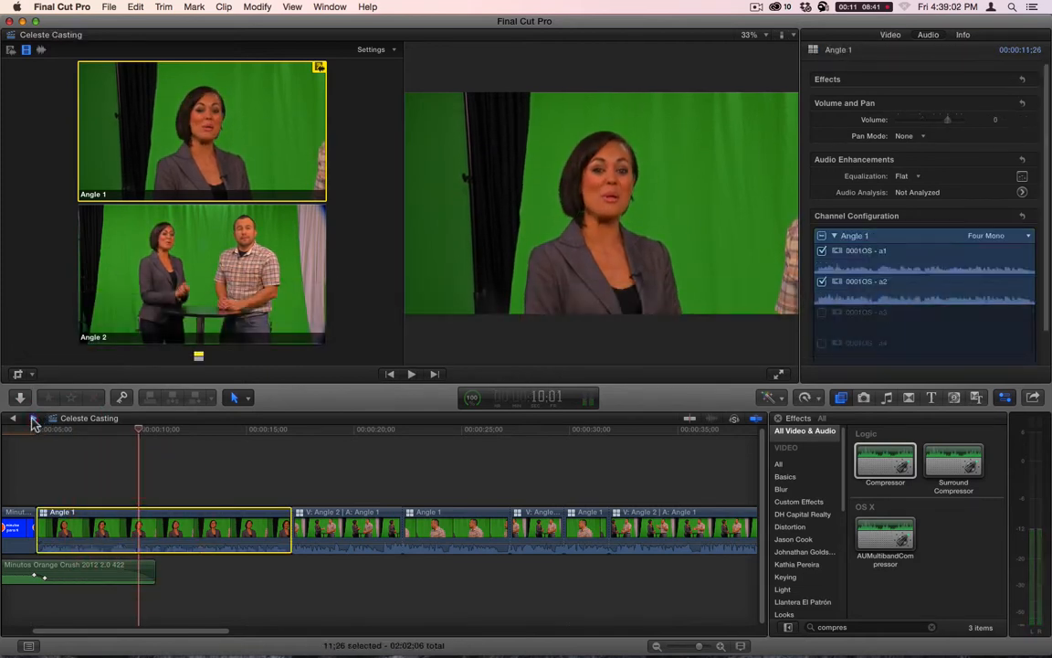
{"action": "left_click", "coordinate": [507, 429]}
{"action": "key", "text": "space"}
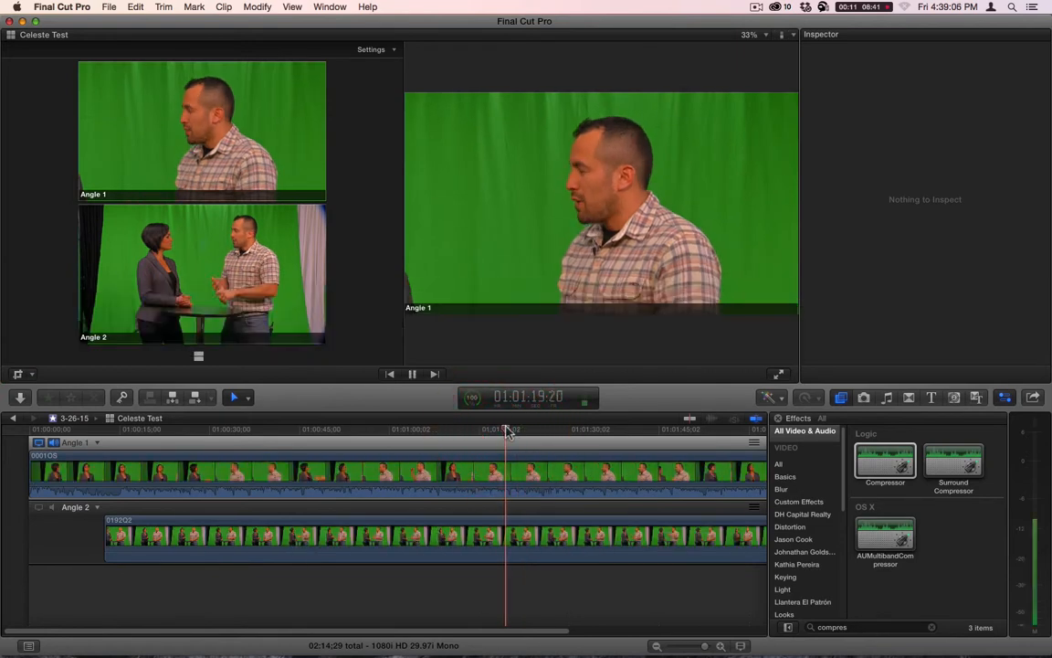
{"action": "key", "text": "space"}
{"action": "left_click", "coordinate": [495, 469]}
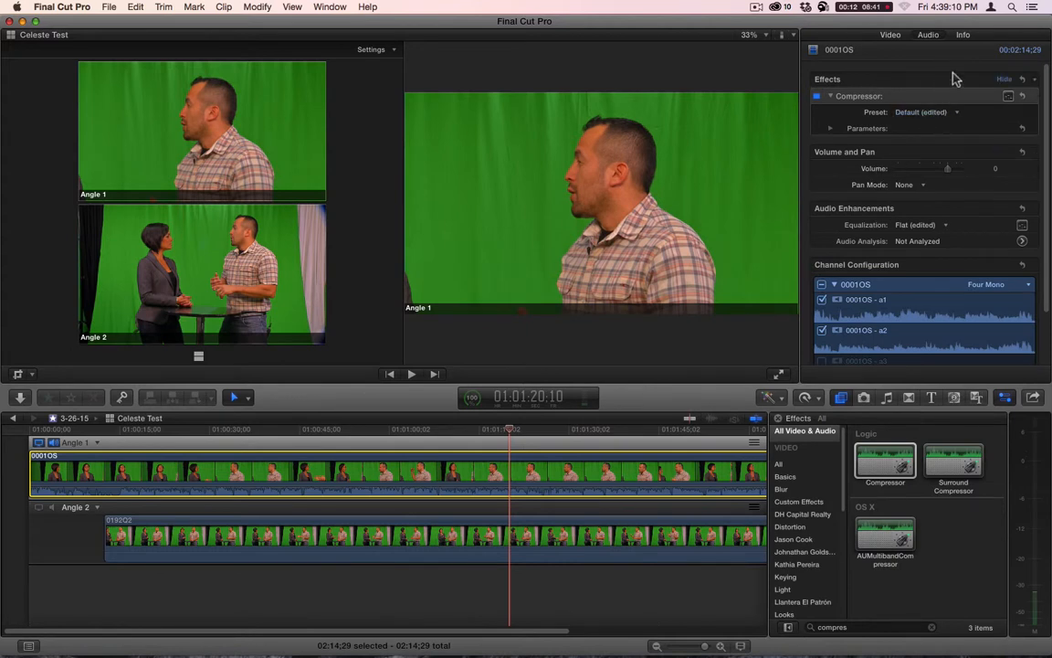
{"action": "key", "text": "space"}
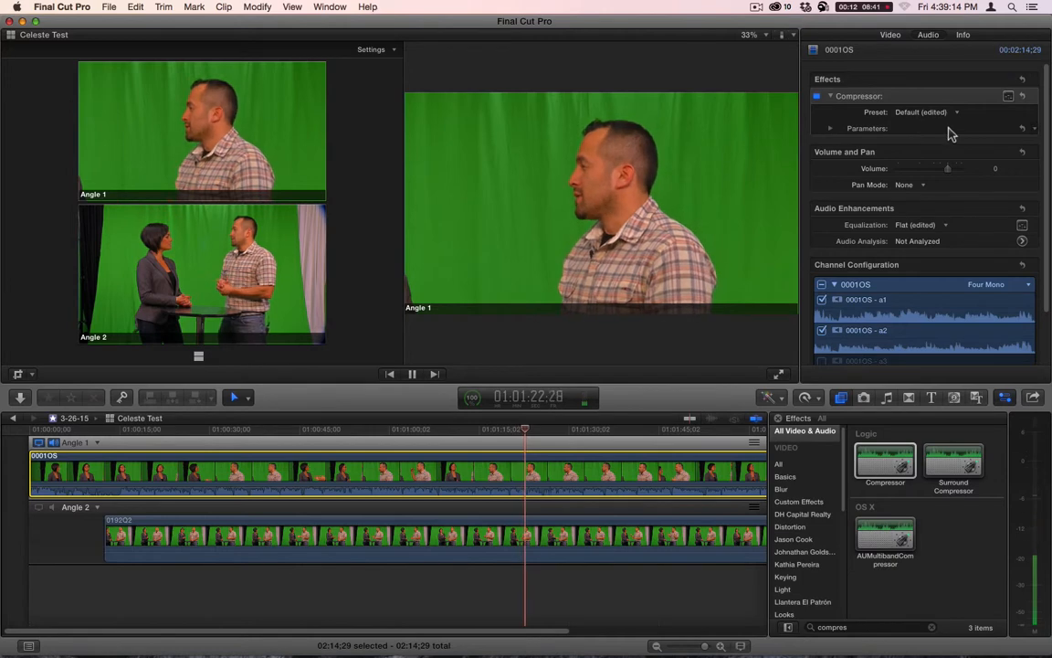
{"action": "left_click", "coordinate": [996, 169]}
{"action": "type", "text": "6"}
{"action": "key", "text": "Return"}
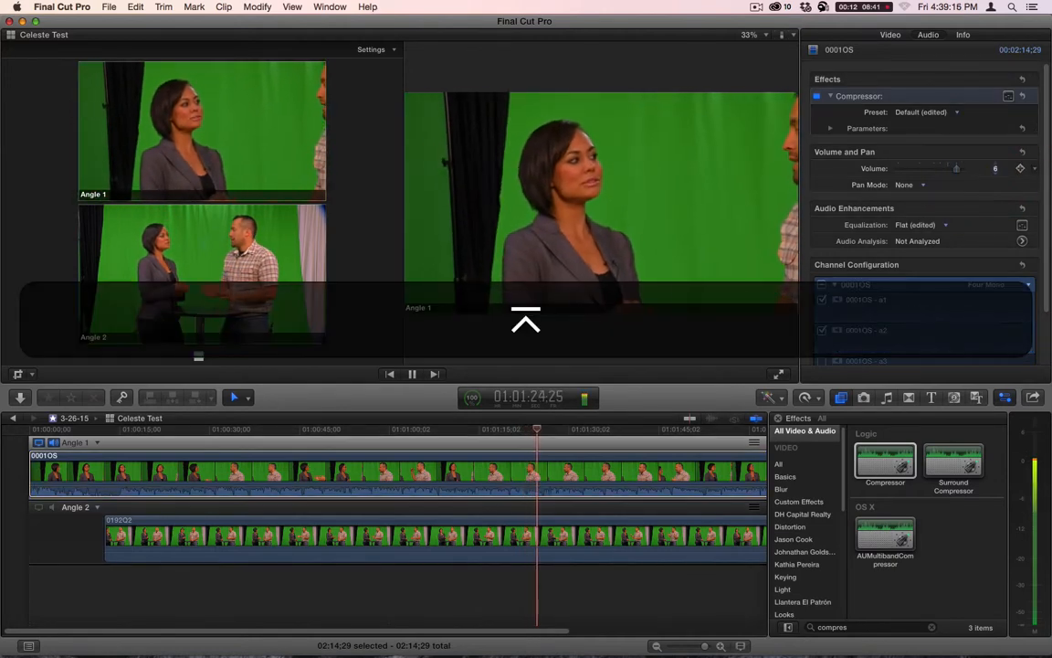
- Go back to the casting project and play from about 9 seconds to check the louder voice
{"action": "left_click", "coordinate": [13, 418]}
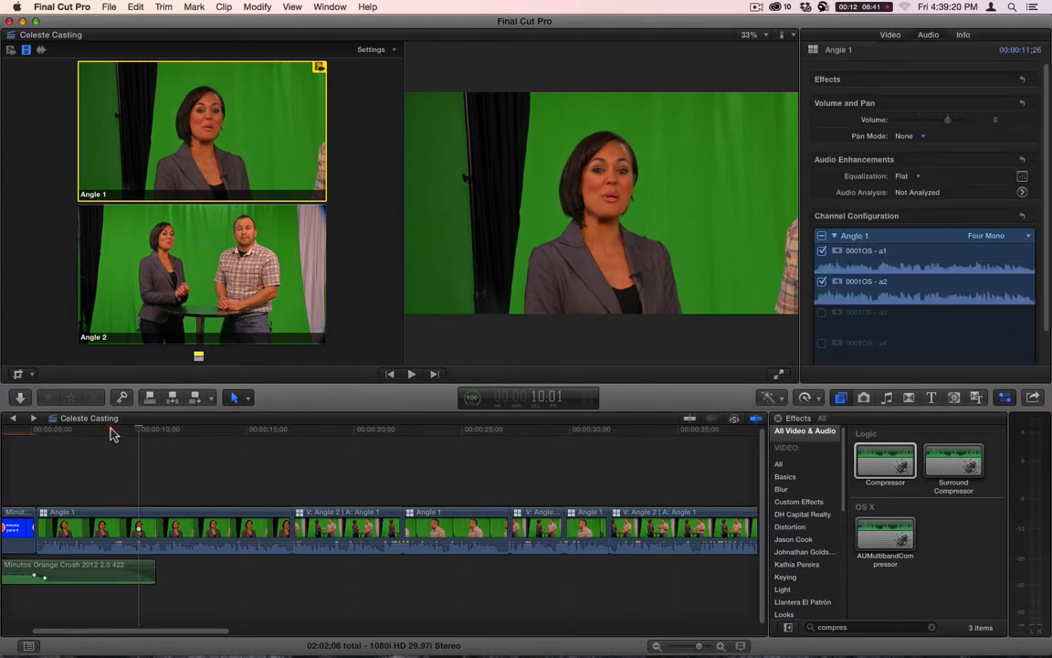
{"action": "key", "text": "space"}
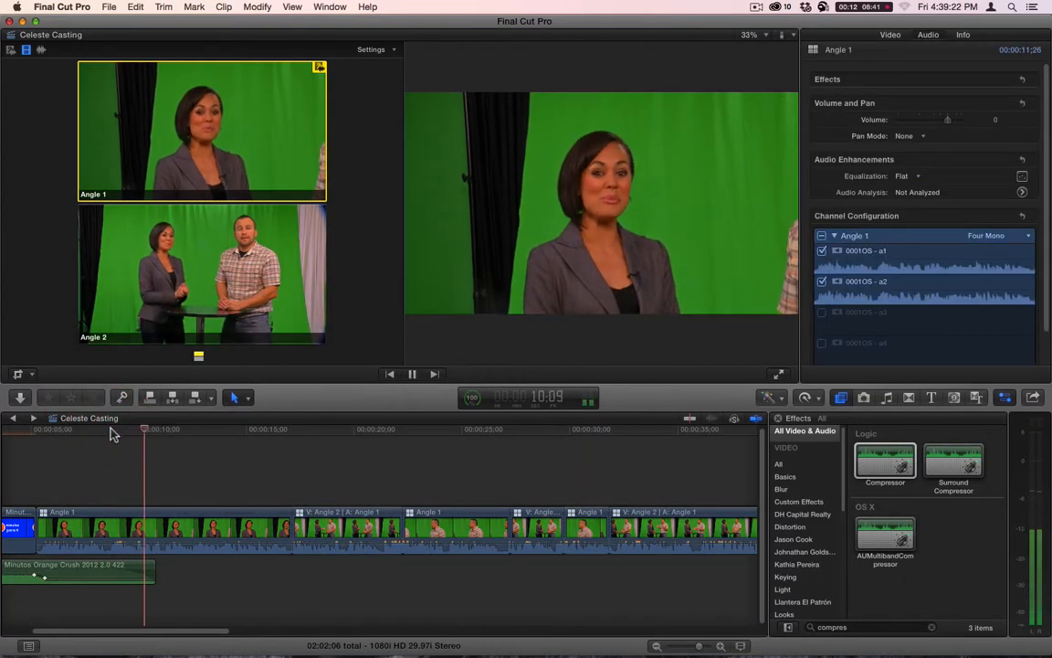
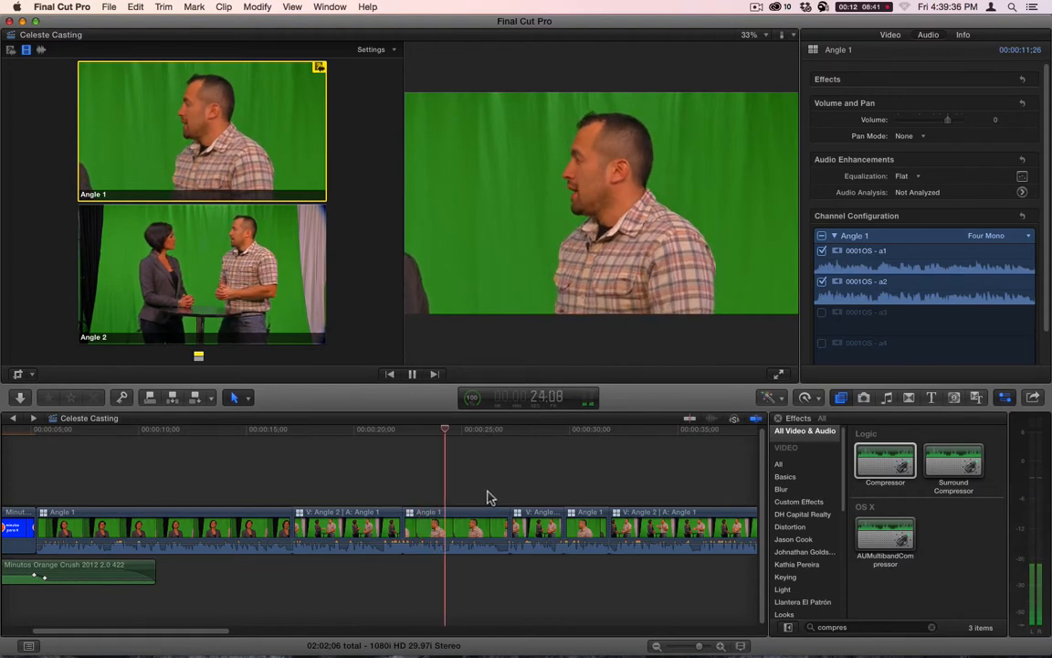
- Stop playback, park at the end of the opening music, and open the first Angle 1 multicam clip in the Angle Editor
{"action": "key", "text": "space"}
{"action": "left_click", "coordinate": [422, 445]}
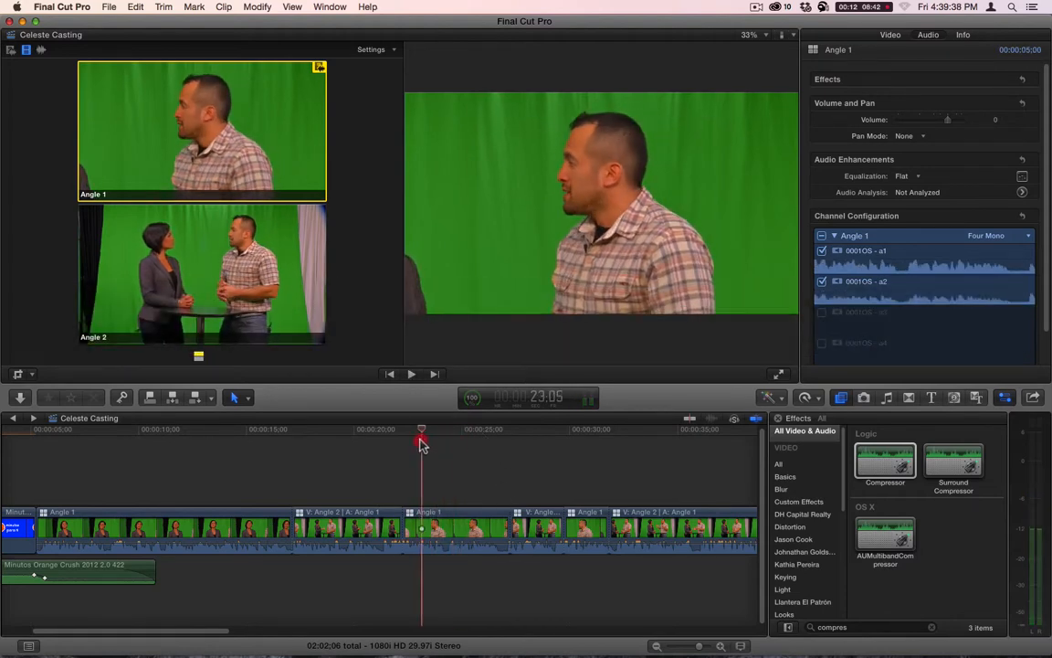
{"action": "left_click_drag", "start_coordinate": [422, 445], "coordinate": [157, 446]}
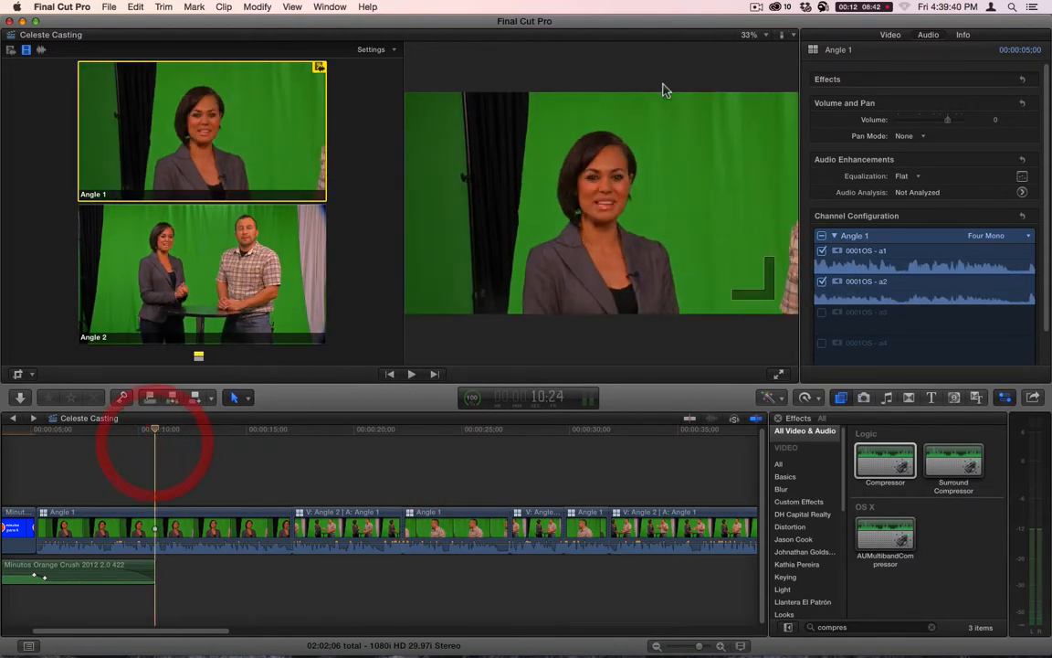
{"action": "left_click_drag", "start_coordinate": [202, 630], "coordinate": [90, 628]}
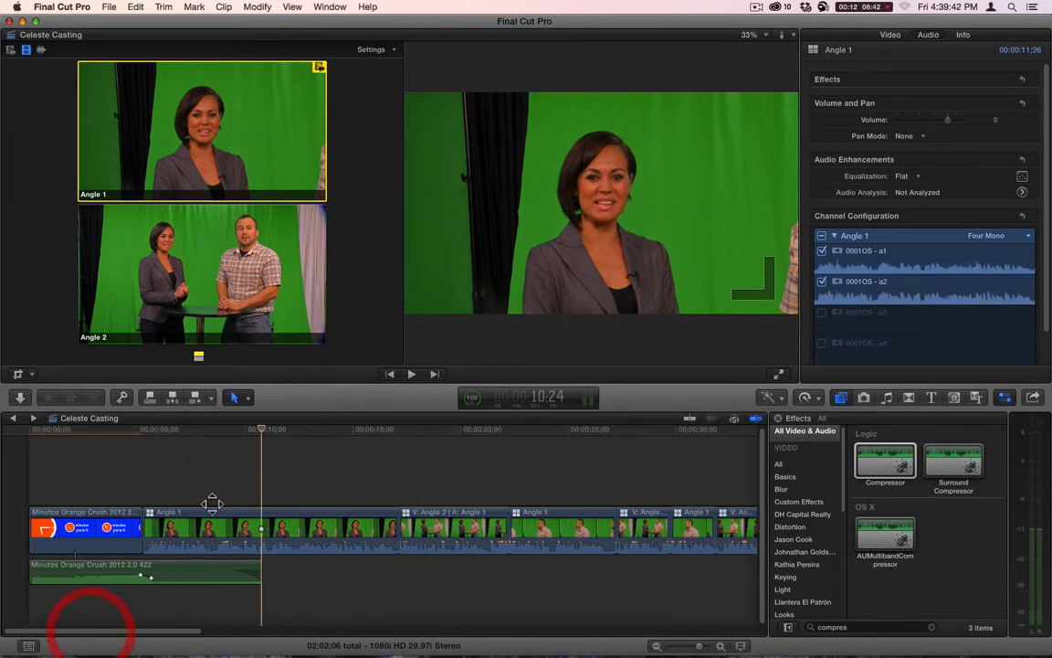
{"action": "left_click", "coordinate": [239, 530]}
{"action": "right_click", "coordinate": [239, 515]}
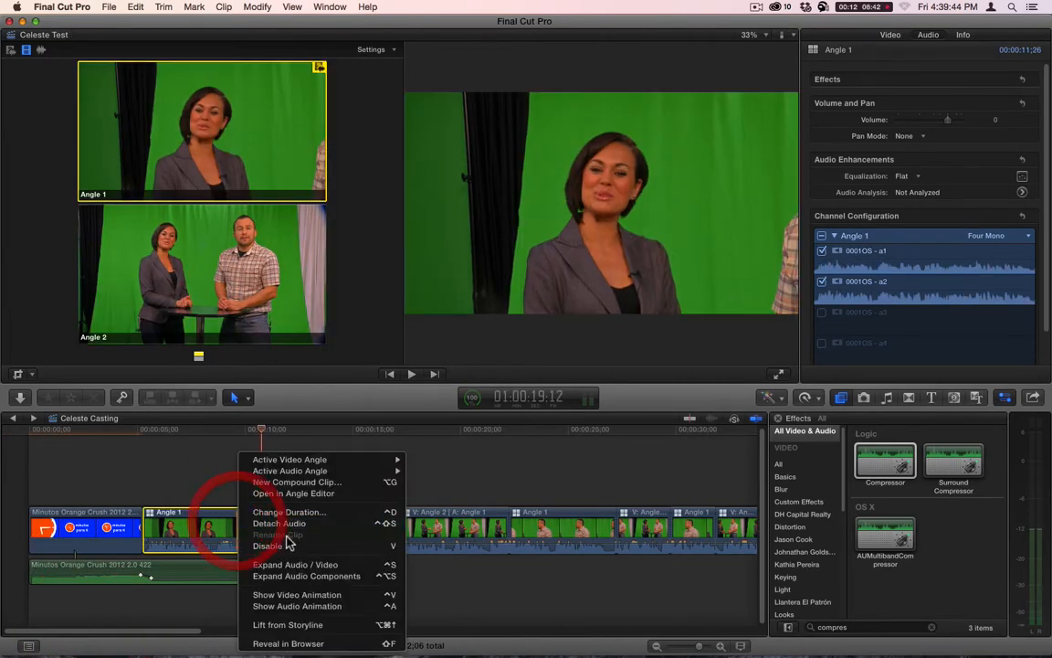
{"action": "left_click", "coordinate": [297, 496]}
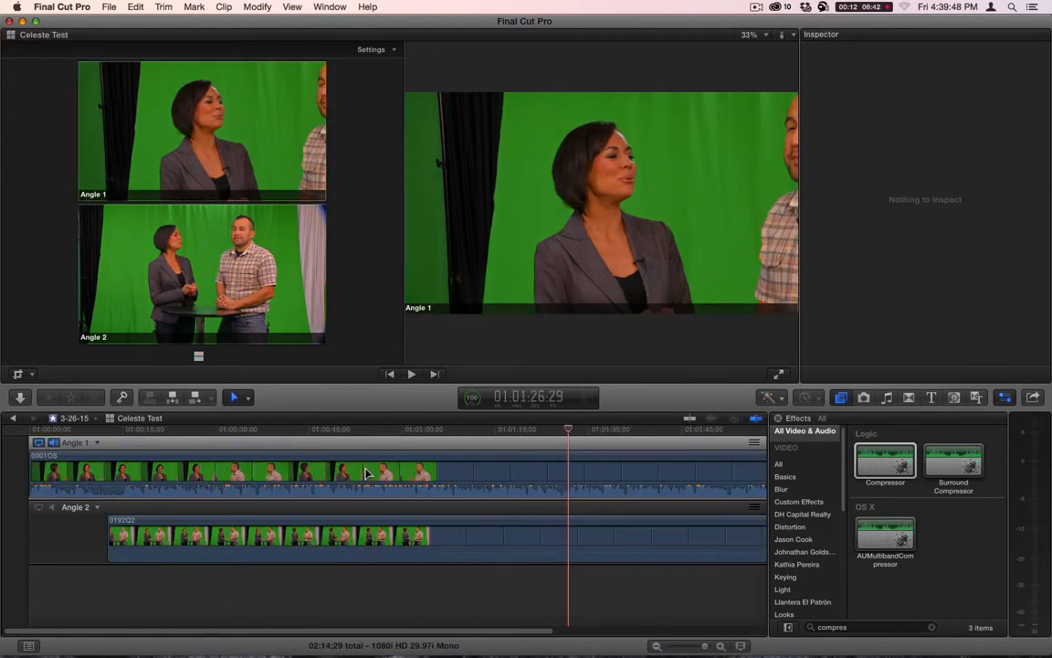
- Correct the 0001OS clip's exposure with midtones at 17% and highlights at 23%, and adjust its shadows
{"action": "left_click", "coordinate": [366, 457]}
{"action": "left_click", "coordinate": [461, 429]}
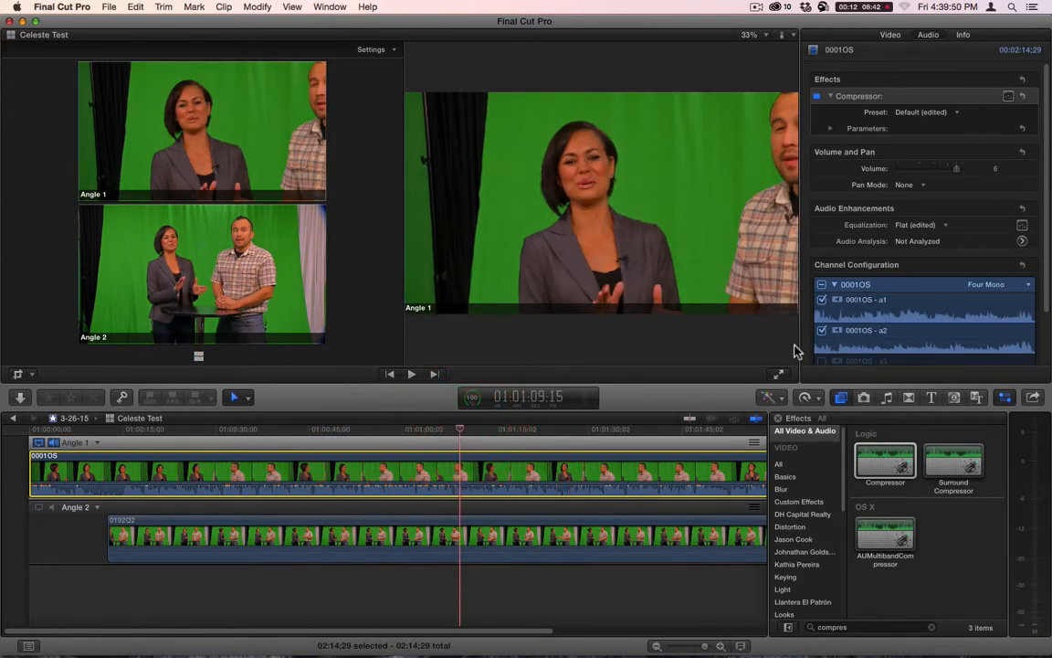
{"action": "left_click", "coordinate": [898, 41]}
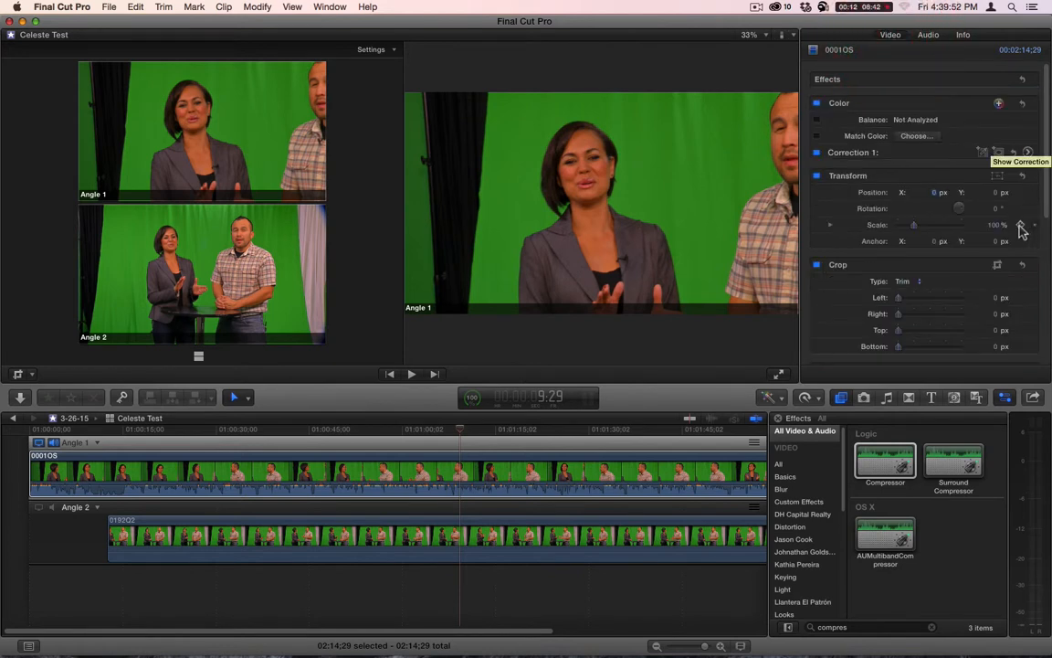
{"action": "left_click", "coordinate": [1024, 148]}
{"action": "left_click", "coordinate": [979, 56]}
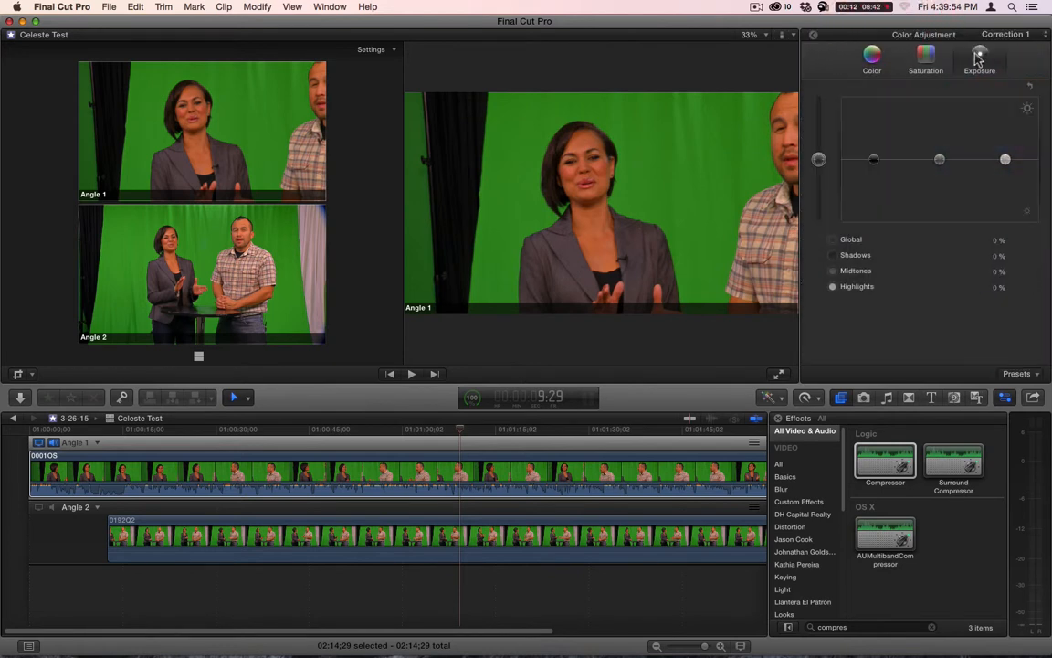
{"action": "left_click_drag", "start_coordinate": [940, 160], "coordinate": [943, 153]}
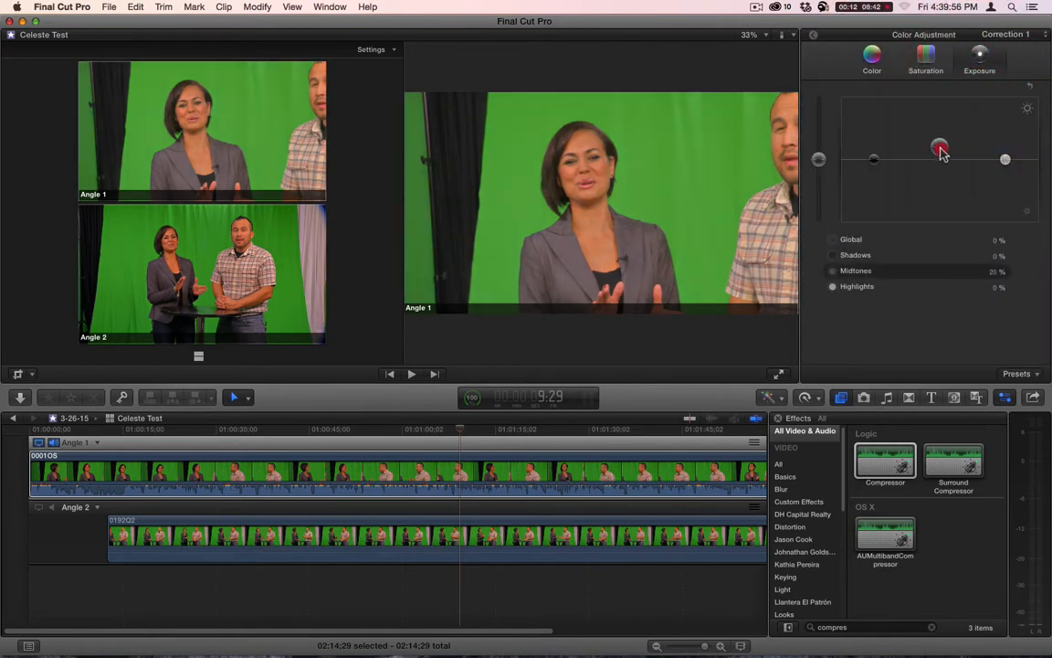
{"action": "left_click", "coordinate": [1006, 160]}
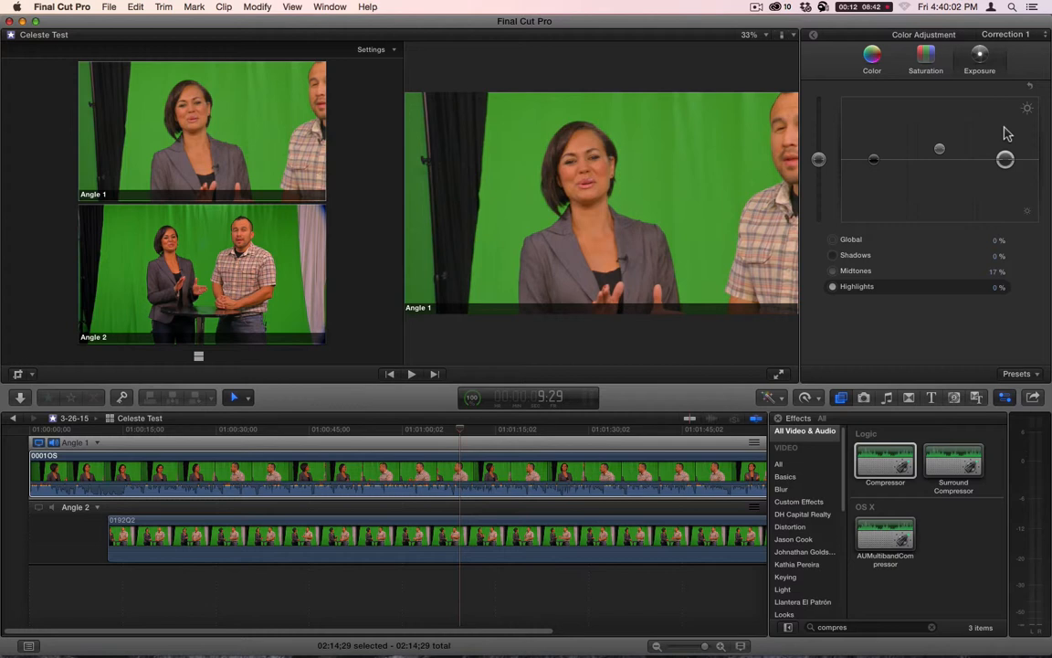
{"action": "left_click_drag", "start_coordinate": [1004, 133], "coordinate": [1007, 148]}
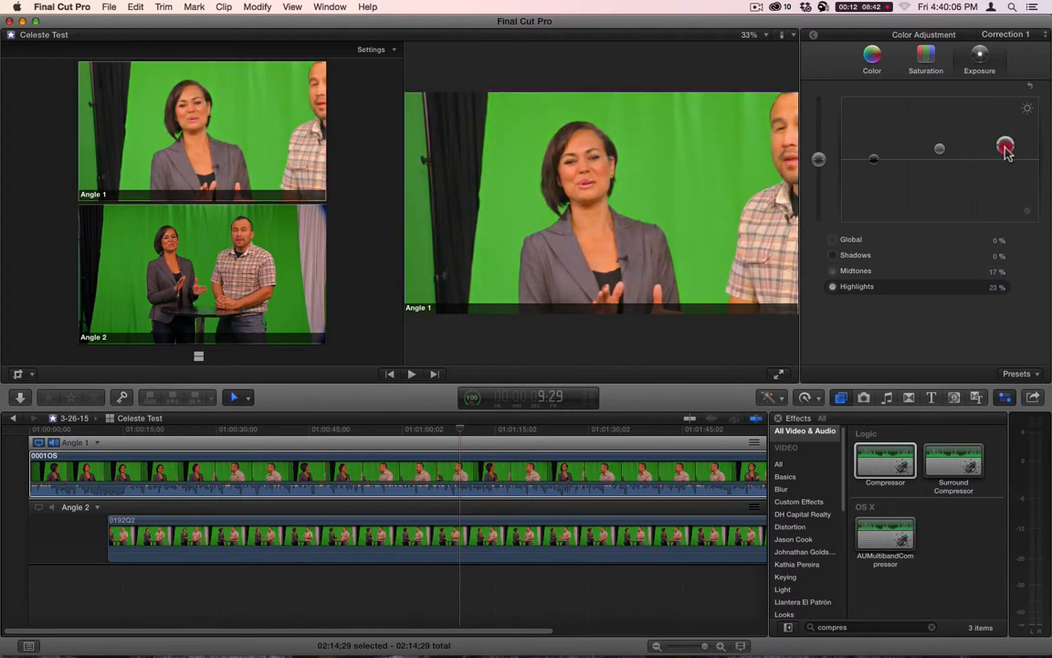
{"action": "left_click_drag", "start_coordinate": [874, 160], "coordinate": [819, 153]}
- Raise the 0001OS clip's global saturation to 18% and shift its midtone color slightly toward orange
{"action": "left_click", "coordinate": [926, 56]}
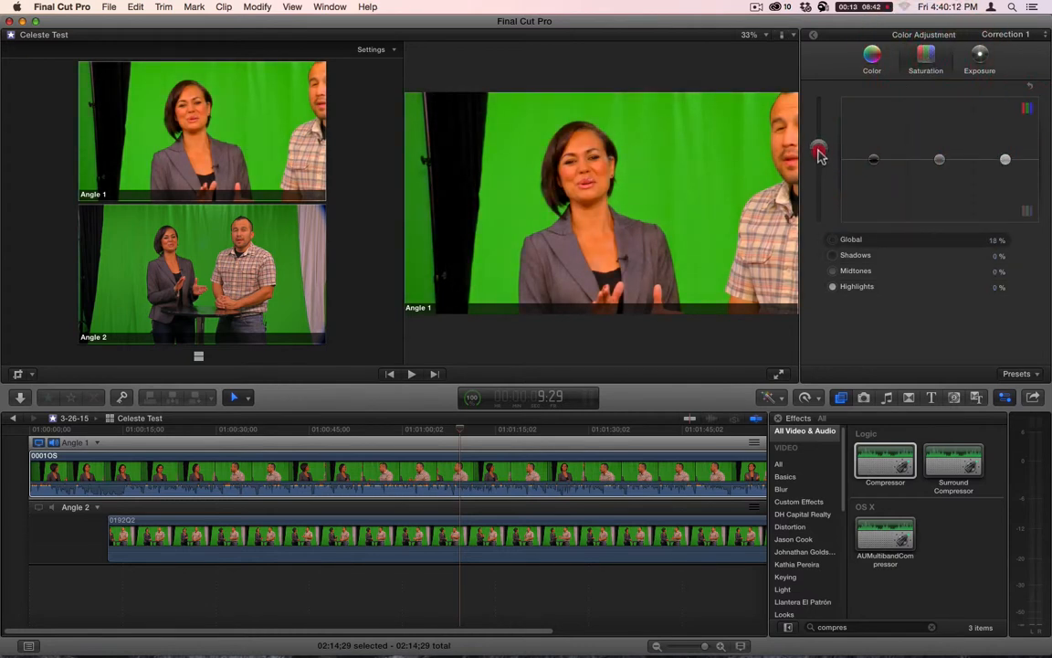
{"action": "left_click", "coordinate": [872, 57]}
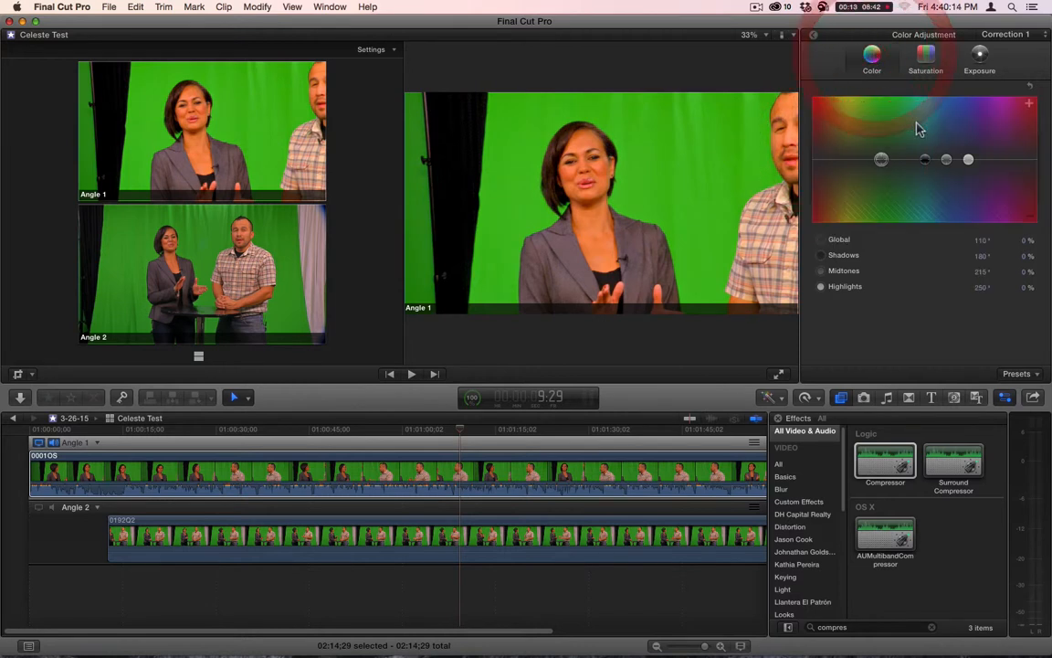
{"action": "left_click_drag", "start_coordinate": [946, 161], "coordinate": [944, 161]}
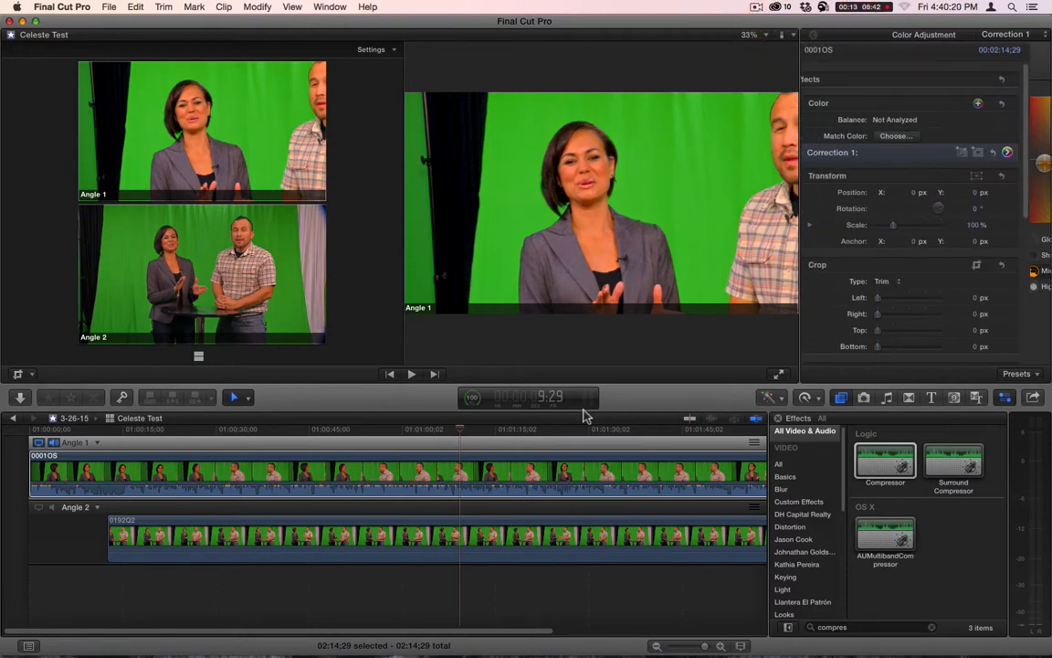
- Copy the 0001OS clip and paste only its Color attribute onto the 0192Q2 clip in Angle 2
{"action": "left_click", "coordinate": [464, 478]}
{"action": "key", "text": "super+c"}
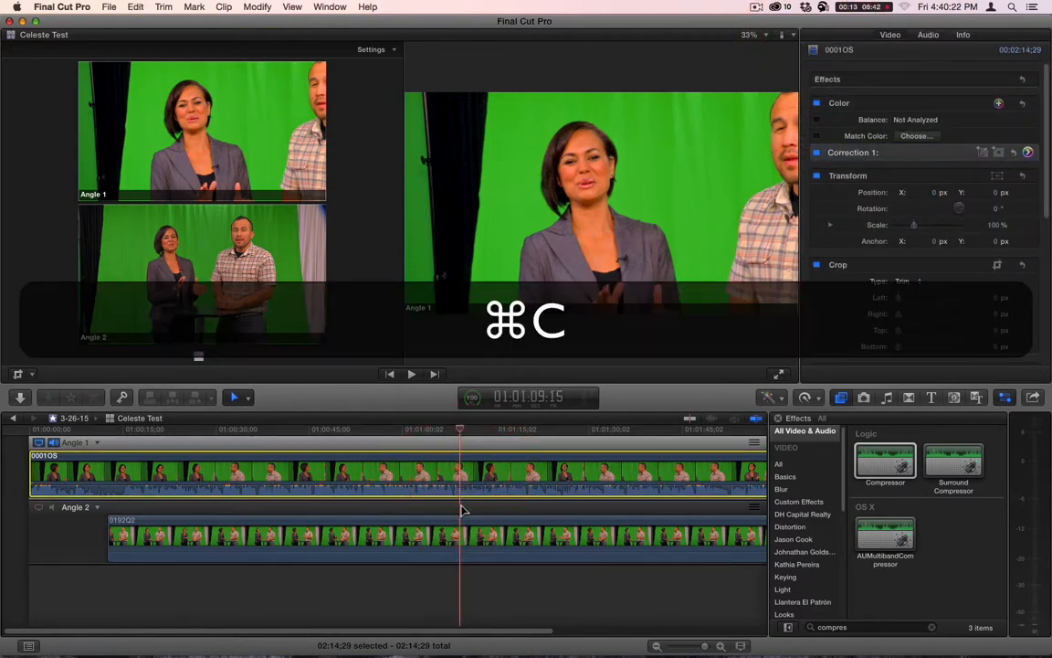
{"action": "left_click", "coordinate": [457, 535]}
{"action": "key", "text": "shift+super+v"}
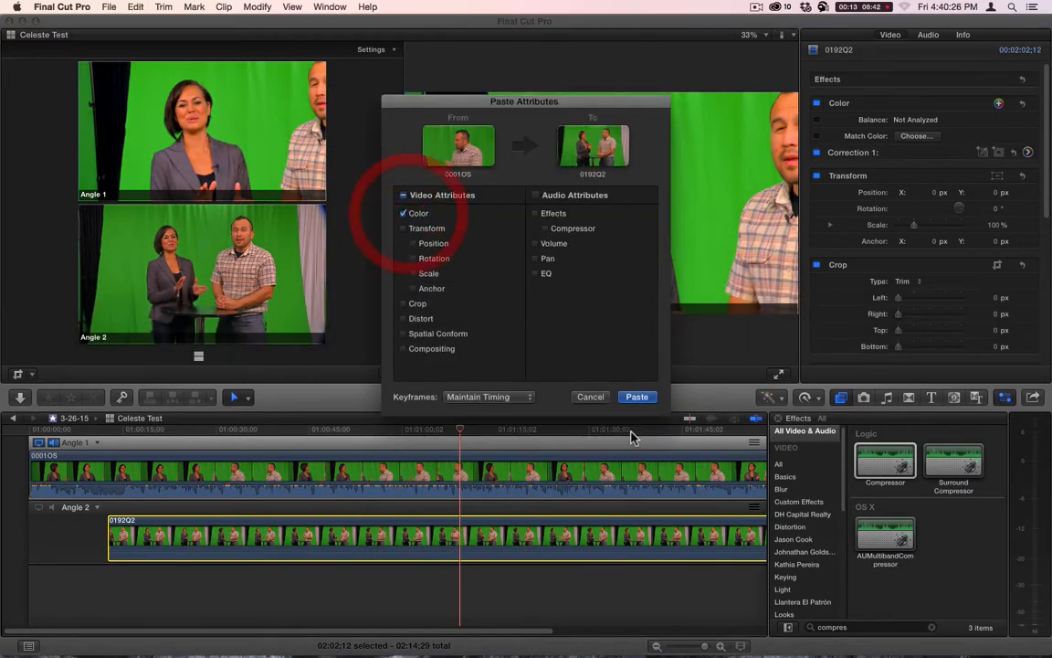
{"action": "left_click", "coordinate": [637, 398]}
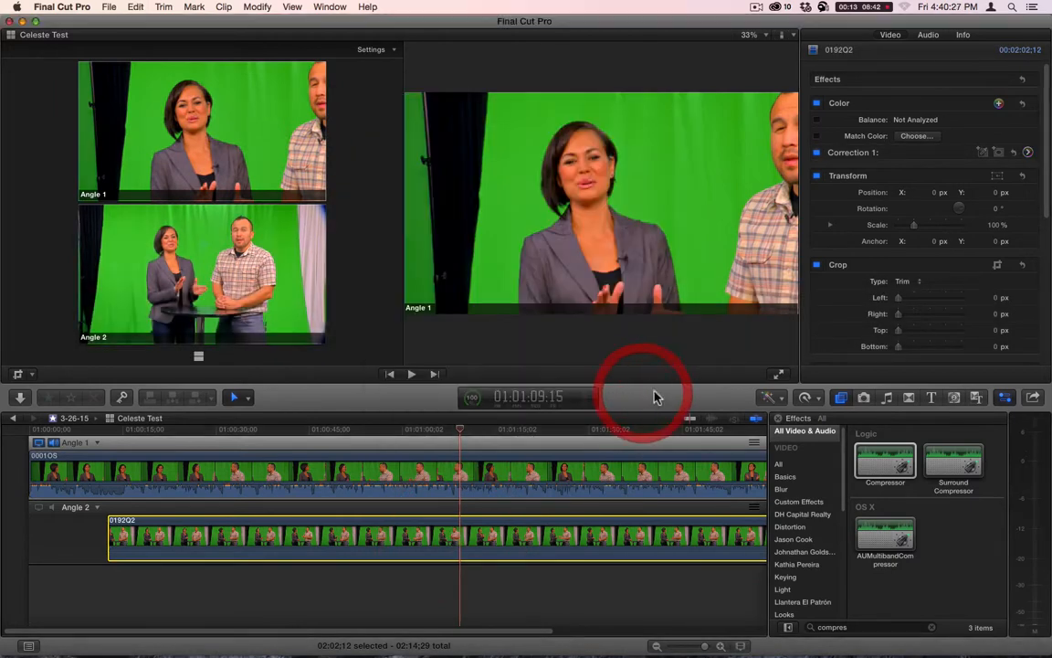
- Return to the casting project and skim from the opening through to the ending to check the corrected color
{"action": "left_click", "coordinate": [15, 419]}
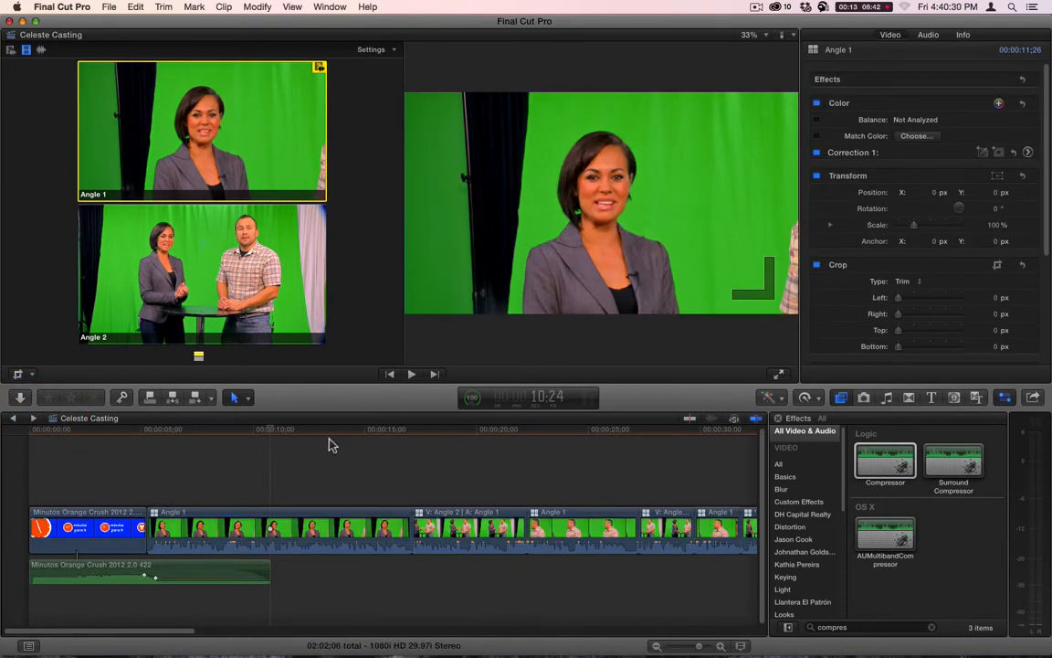
{"action": "left_click_drag", "start_coordinate": [322, 431], "coordinate": [692, 459]}
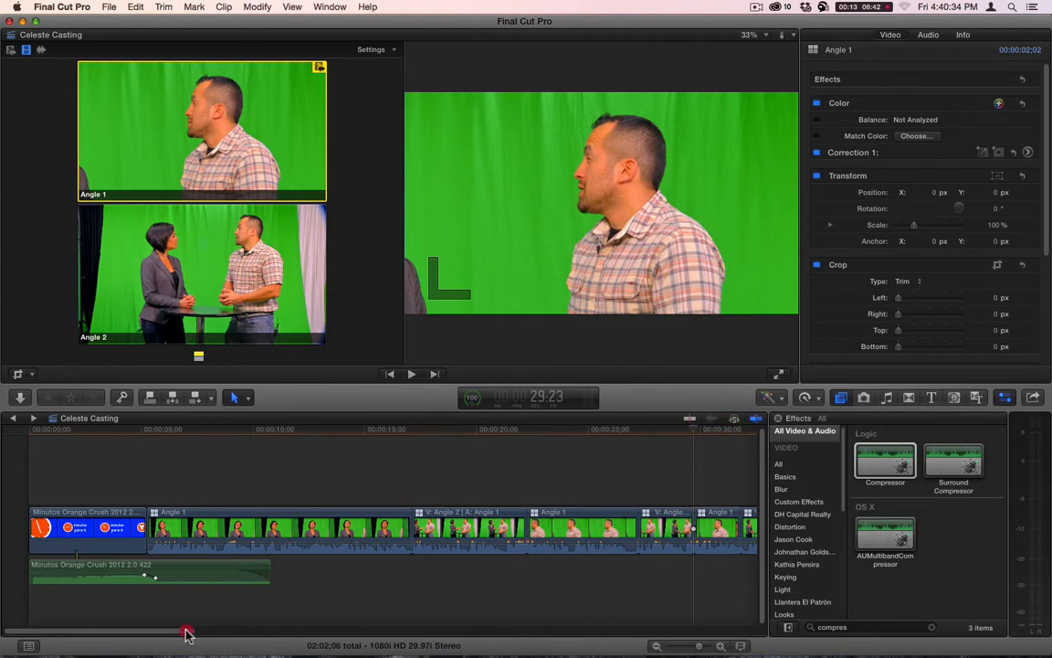
{"action": "left_click_drag", "start_coordinate": [185, 633], "coordinate": [296, 630]}
{"action": "left_click_drag", "start_coordinate": [345, 429], "coordinate": [478, 454]}
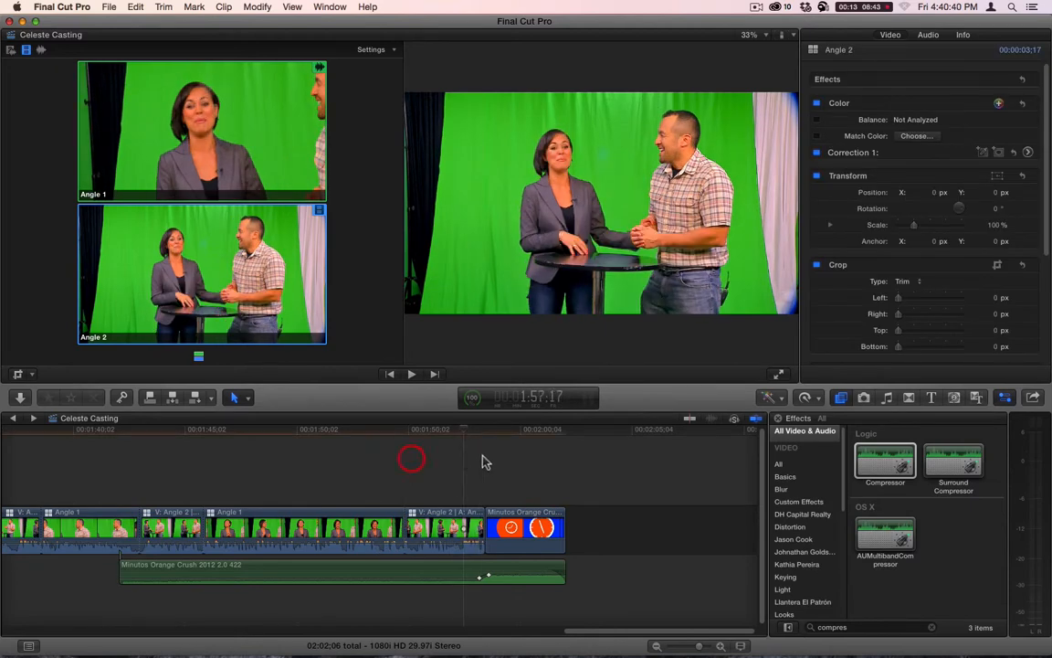
- Show the Lights transitions and try to apply Bloom between the last multicam clip and the closing Minutos Orange Crush clip
{"action": "left_click", "coordinate": [907, 399]}
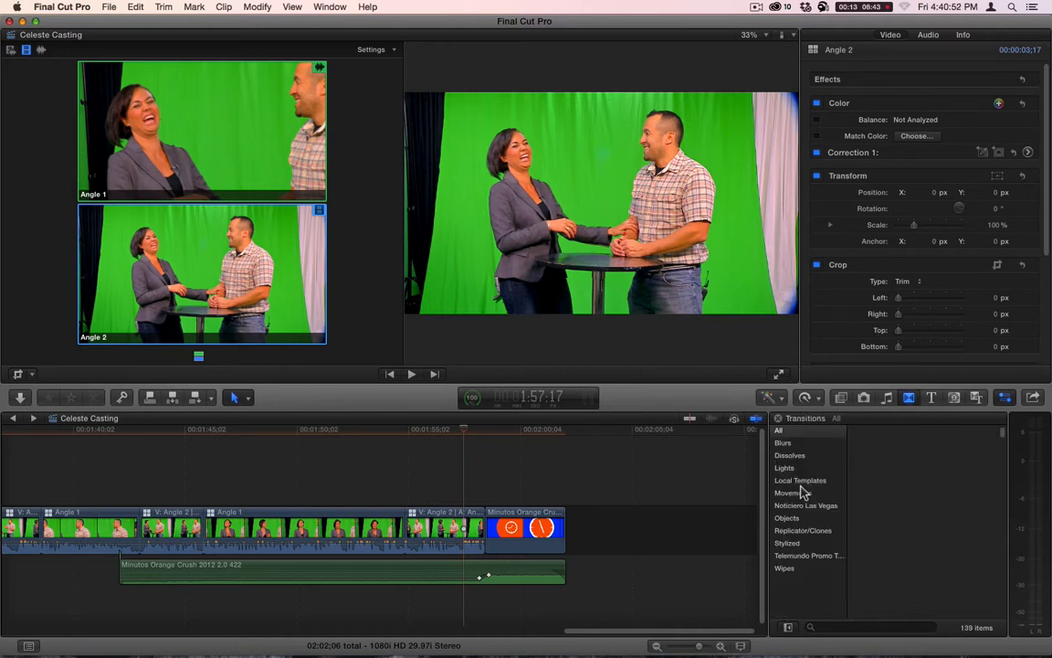
{"action": "left_click", "coordinate": [786, 468]}
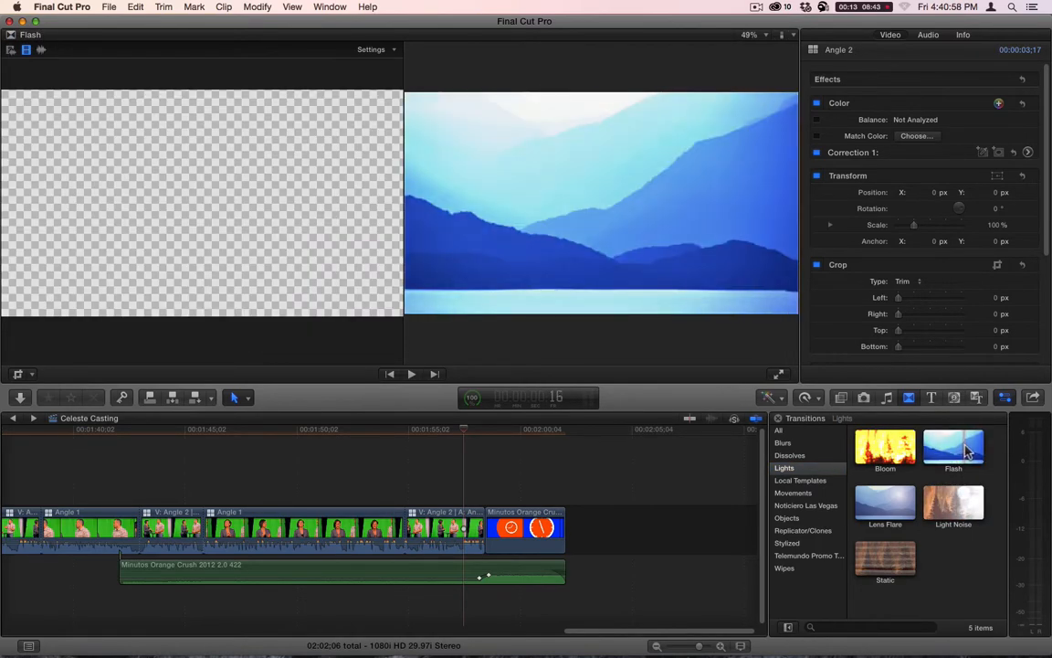
{"action": "left_click_drag", "start_coordinate": [875, 454], "coordinate": [482, 528]}
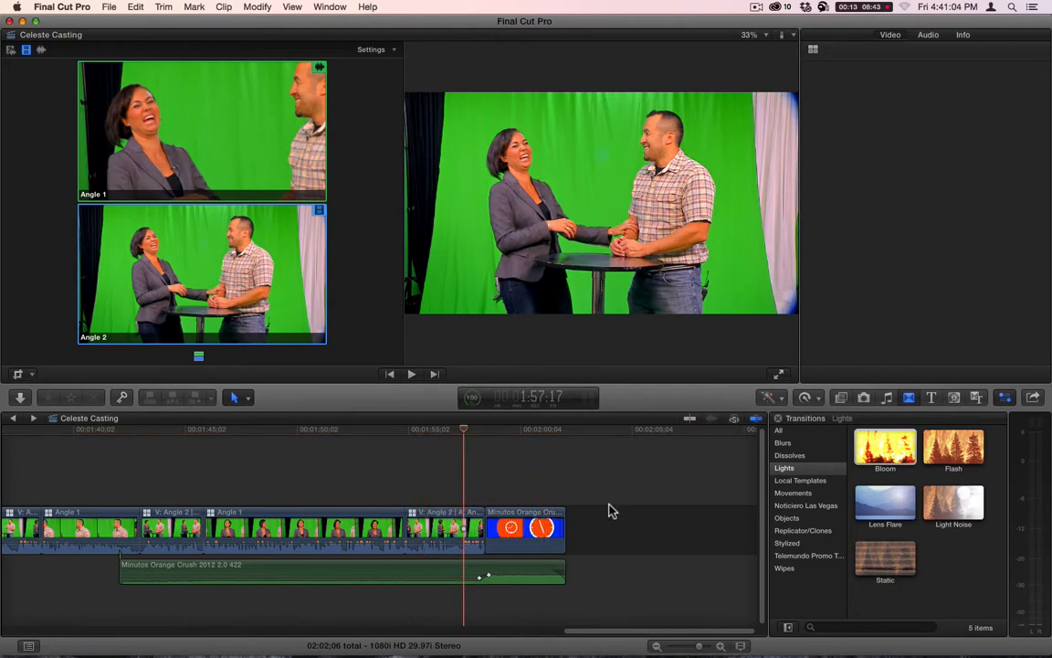
{"action": "left_click", "coordinate": [521, 246]}
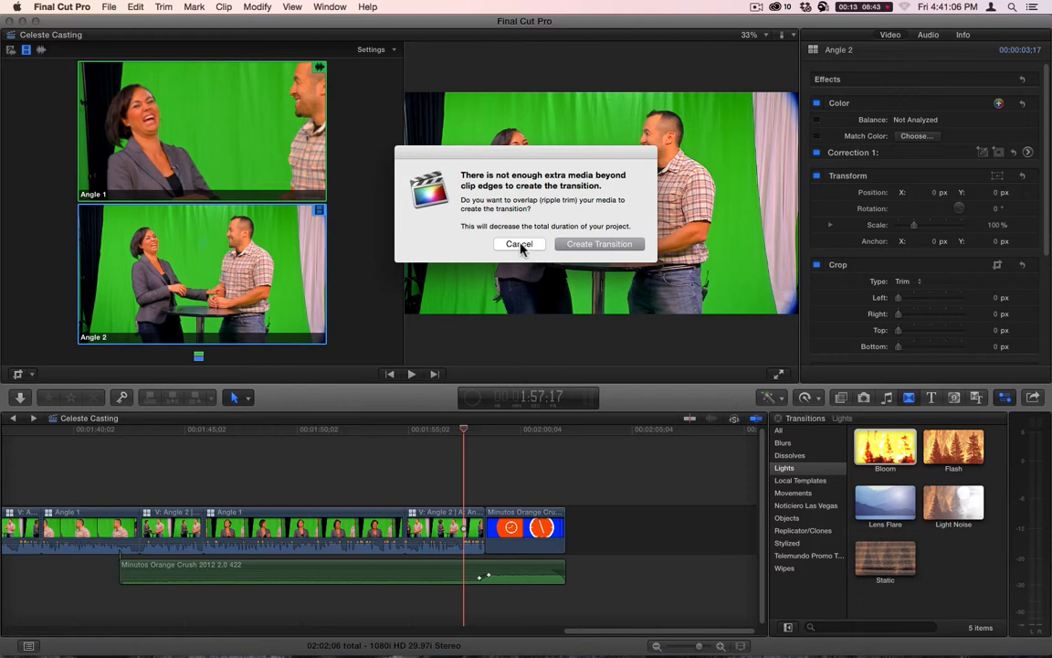
- Slip the closing Minutos Orange Crush clip toward later footage so it has spare media before its start
{"action": "left_click", "coordinate": [528, 528]}
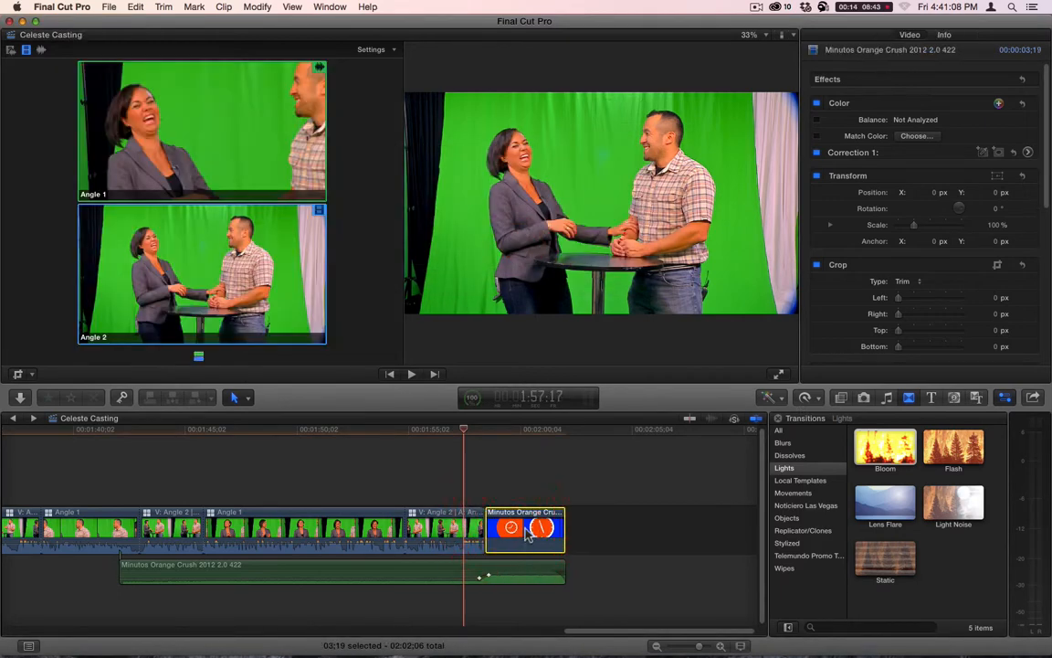
{"action": "left_click", "coordinate": [535, 528]}
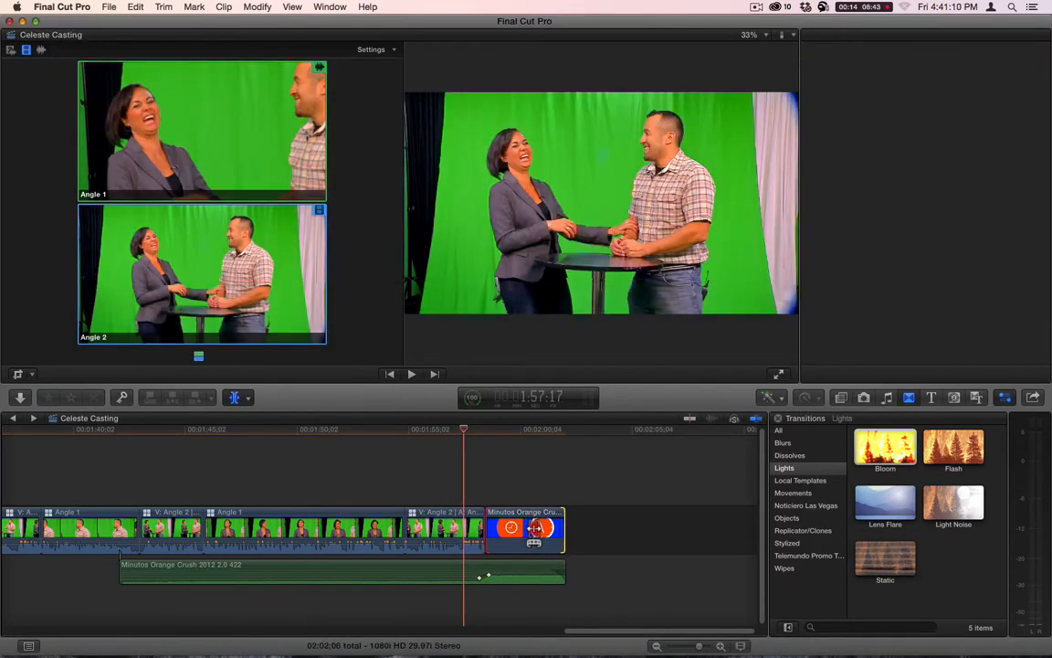
{"action": "key", "text": "grave"}
{"action": "left_click_drag", "start_coordinate": [535, 528], "coordinate": [476, 523]}
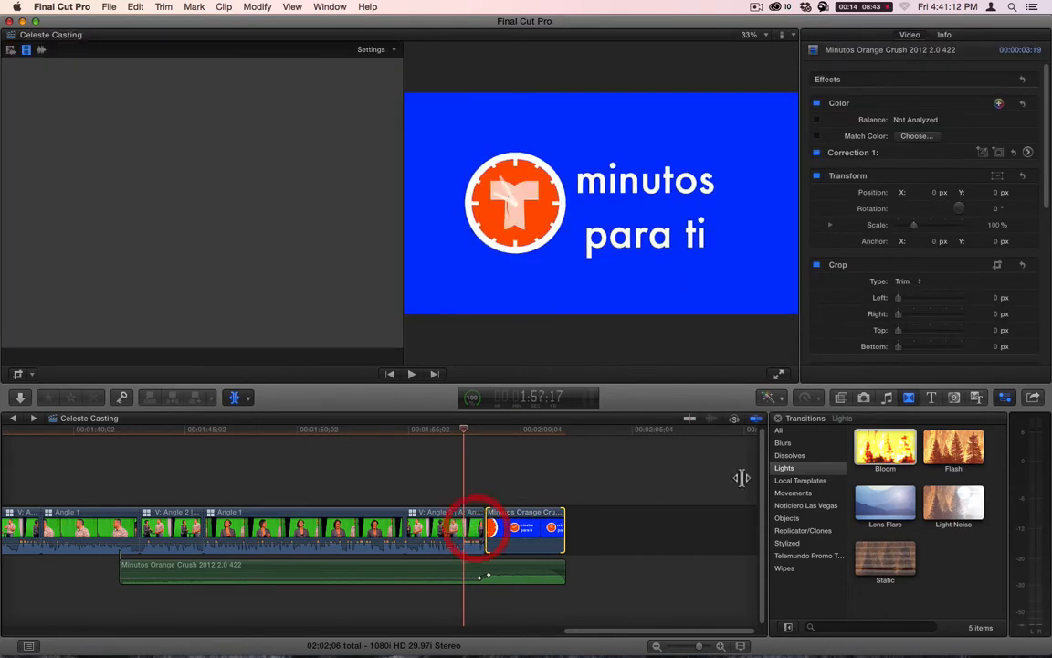
- Add a Bloom transition between the last multicam clip and the closing logo clip, with a duration of 10 frames
{"action": "key", "text": "a"}
{"action": "left_click_drag", "start_coordinate": [884, 459], "coordinate": [505, 528]}
{"action": "key", "text": "ctrl+d"}
{"action": "type", "text": "10"}
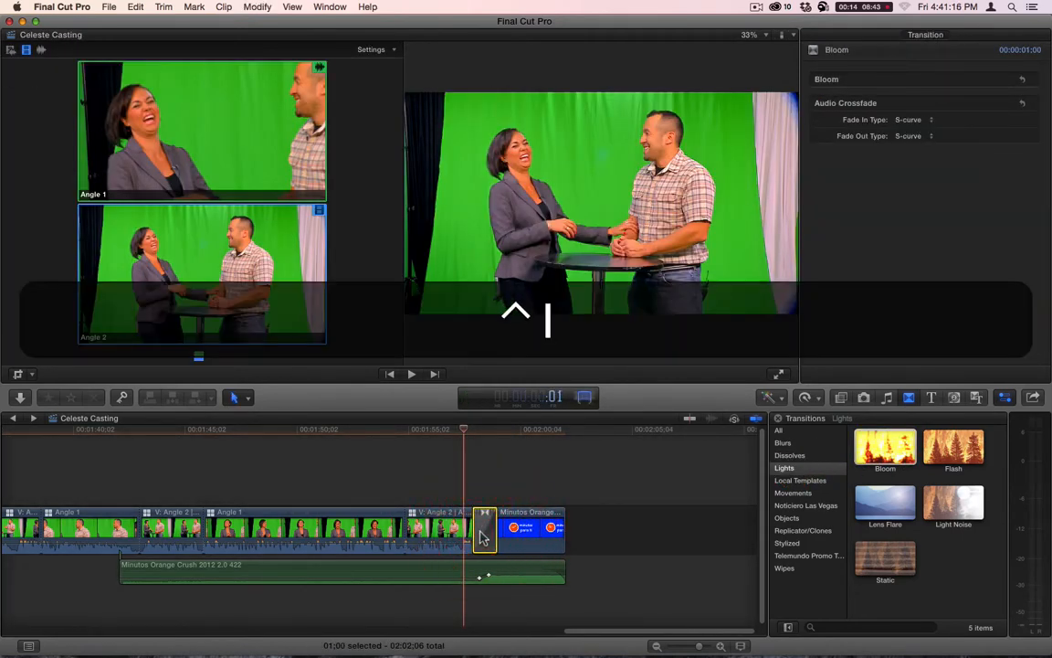
{"action": "key", "text": "Return"}
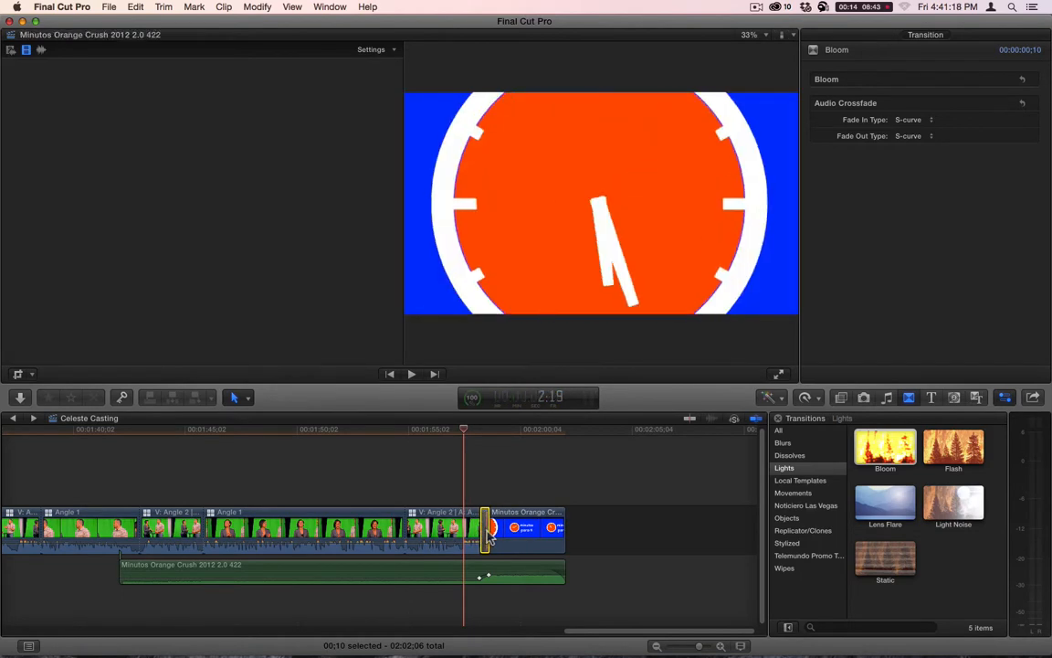
- Slip the closing logo clip further so its content after the Bloom transition starts at a later point
{"action": "key", "text": "t"}
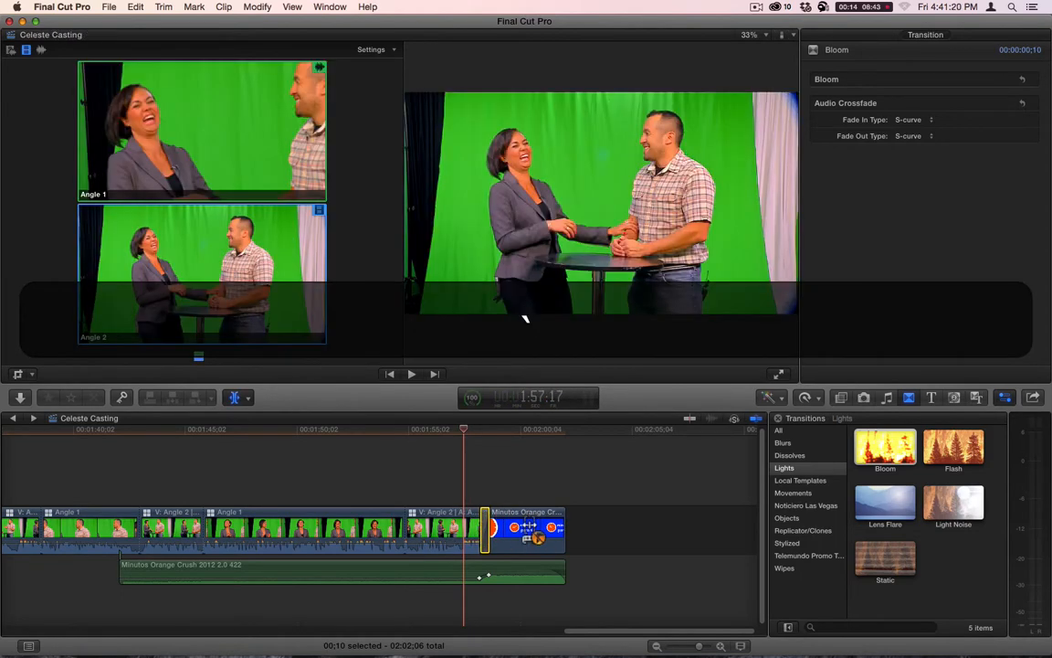
{"action": "left_click_drag", "start_coordinate": [529, 529], "coordinate": [423, 527]}
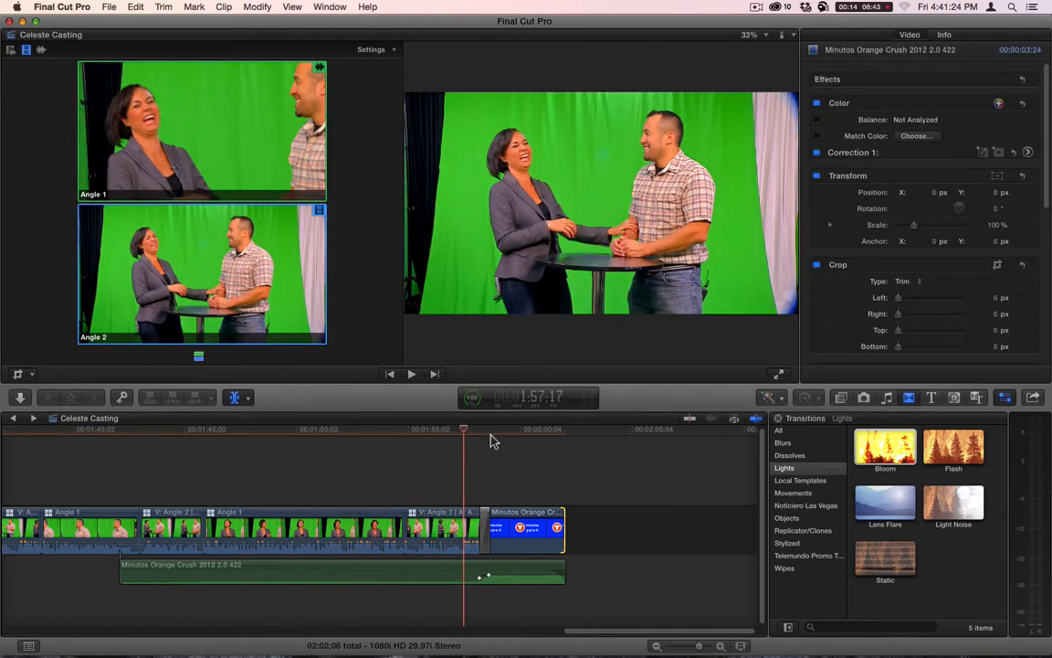
{"action": "key", "text": "a"}
- Add a 10-frame Bloom transition between the opening logo clip and the first Angle 1 clip
{"action": "key", "text": "Home"}
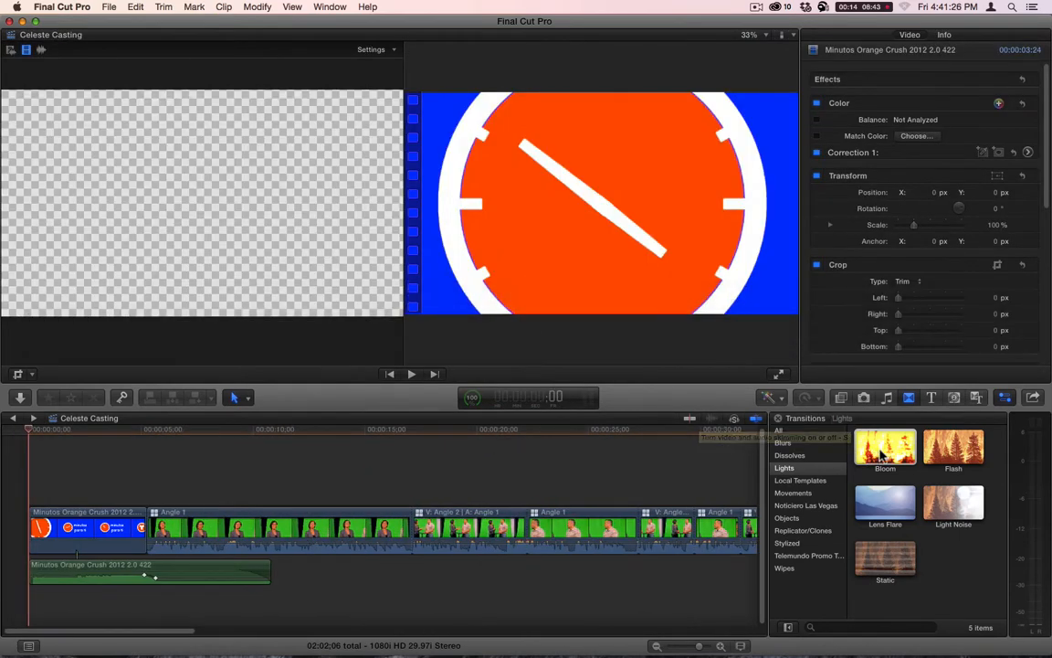
{"action": "left_click_drag", "start_coordinate": [885, 447], "coordinate": [148, 537]}
{"action": "key", "text": "ctrl+d"}
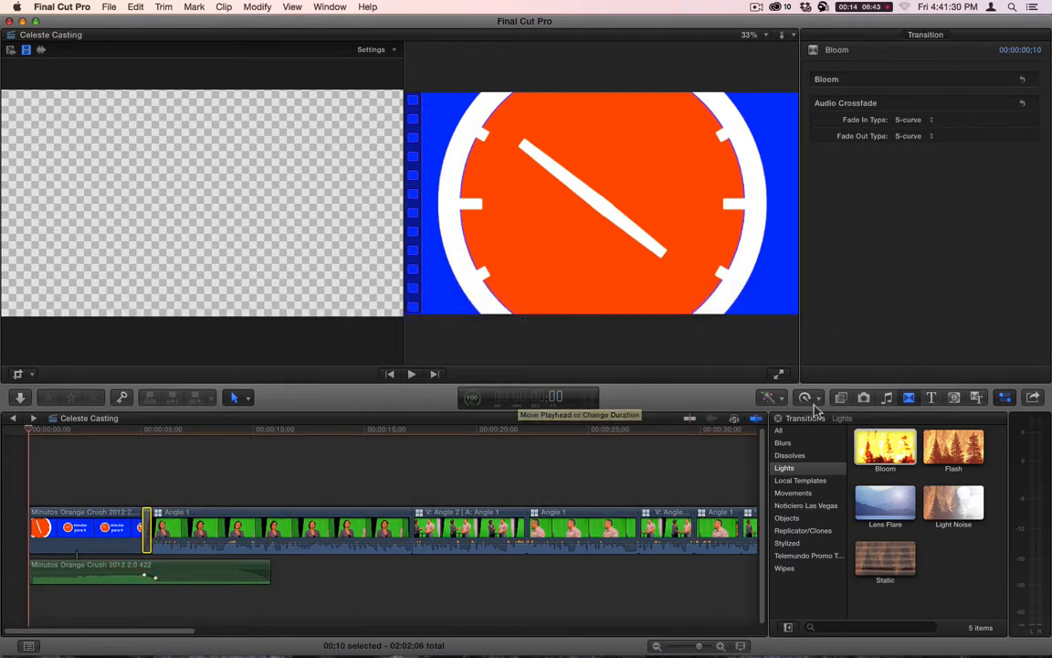
- Show the Dissolves transitions and play from about 16 seconds across the cut from Angle 1 to Angle 2
{"action": "left_click", "coordinate": [788, 455]}
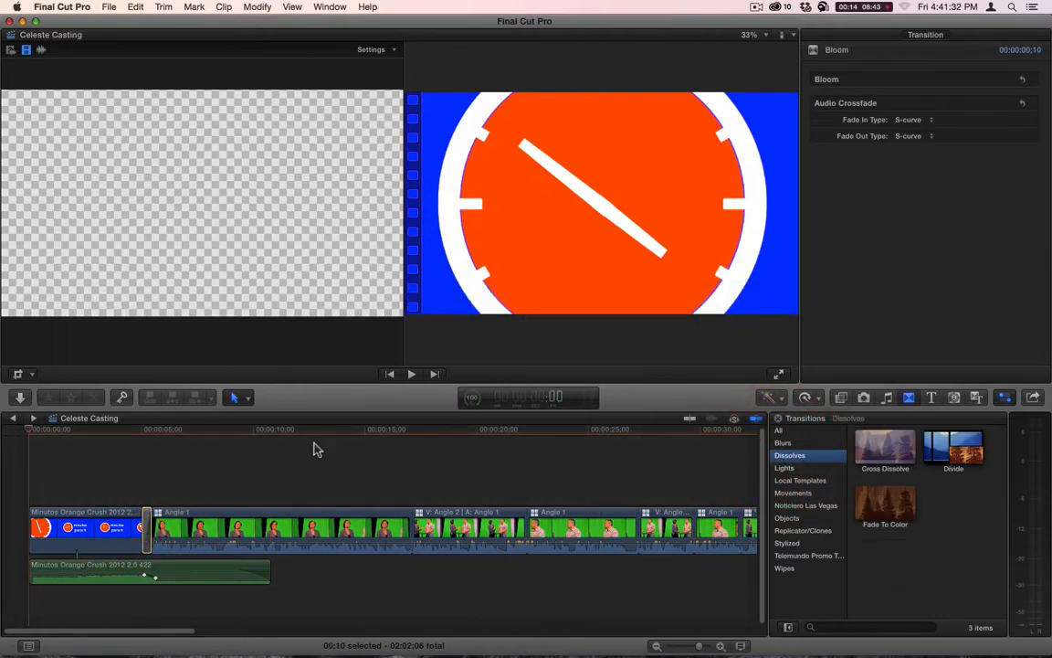
{"action": "left_click", "coordinate": [334, 437]}
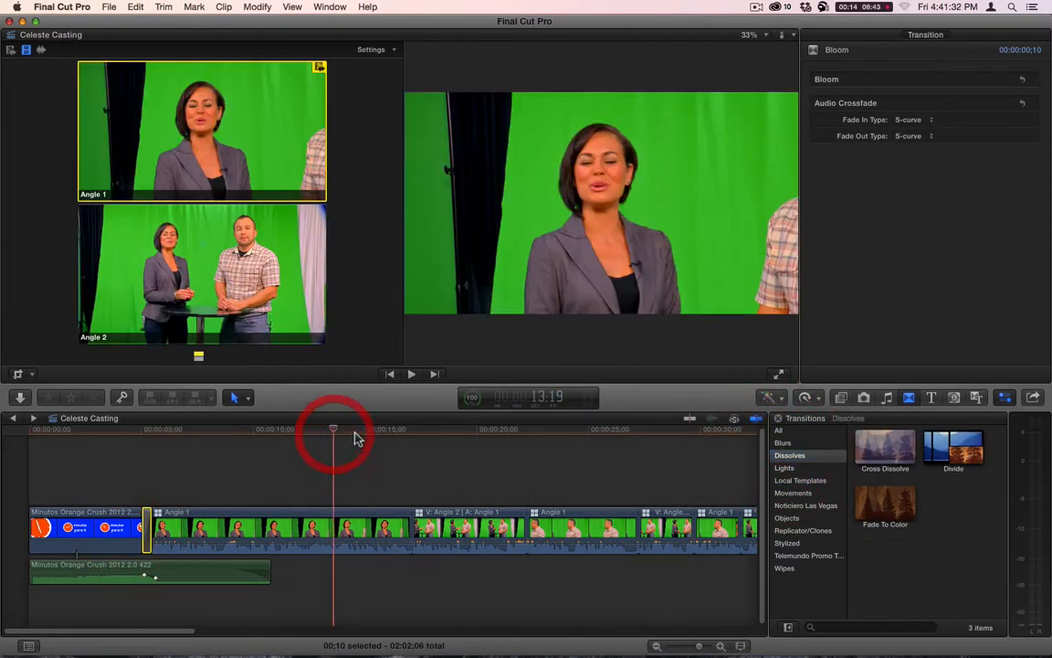
{"action": "left_click", "coordinate": [402, 437]}
{"action": "key", "text": "space"}
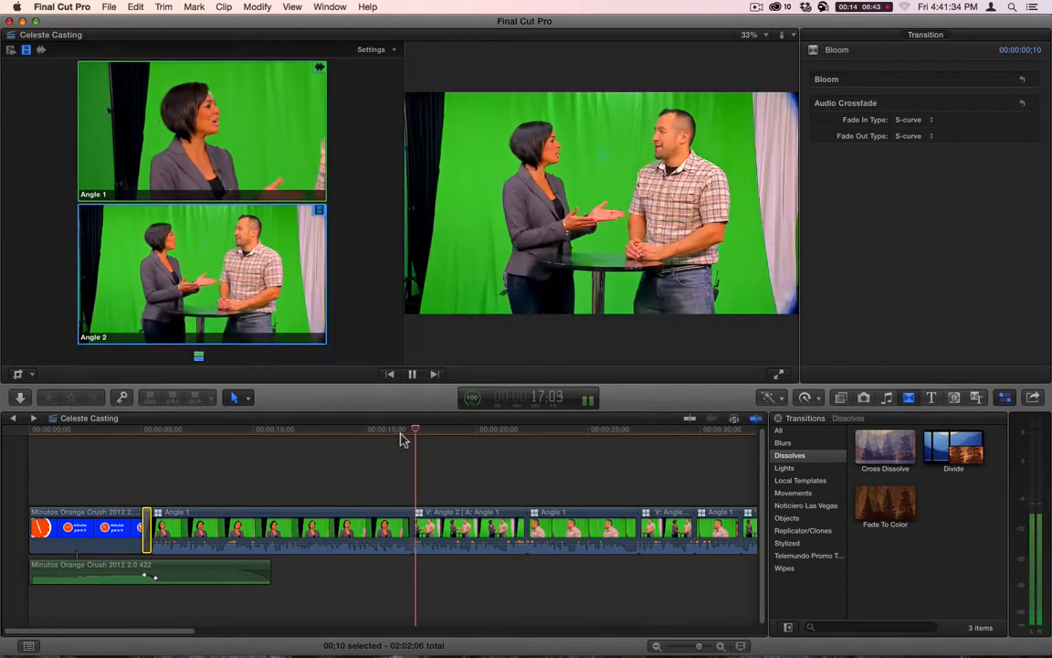
- Try a 6-frame Cross Dissolve at the first cut from Angle 1 to Angle 2
{"action": "key", "text": "space"}
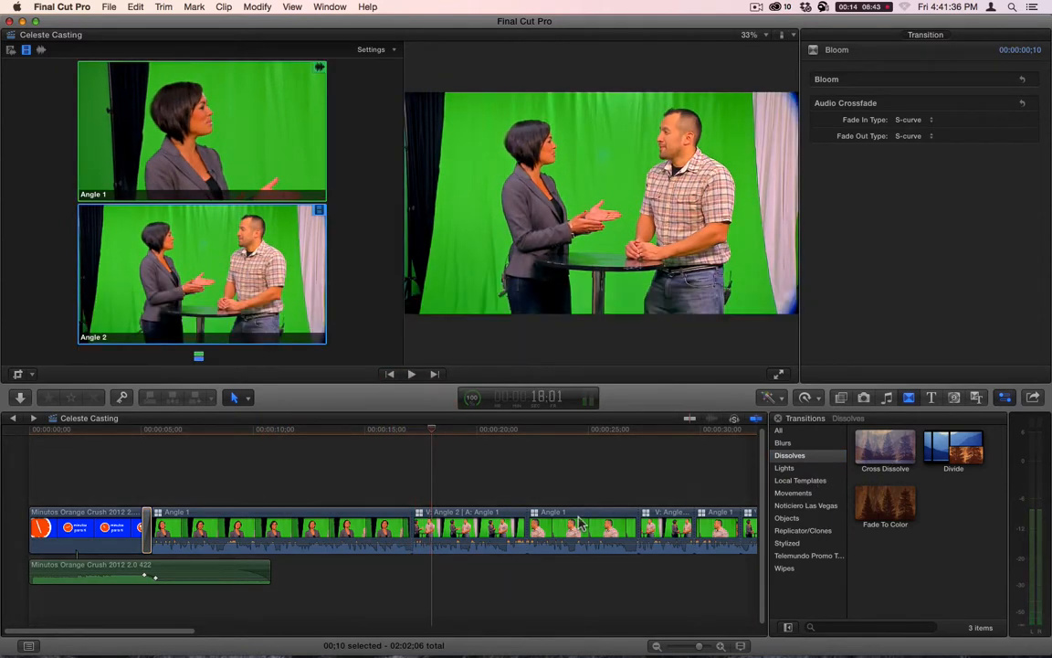
{"action": "key", "text": "z"}
{"action": "left_click", "coordinate": [477, 486], "text": "alt"}
{"action": "key", "text": "alt+a"}
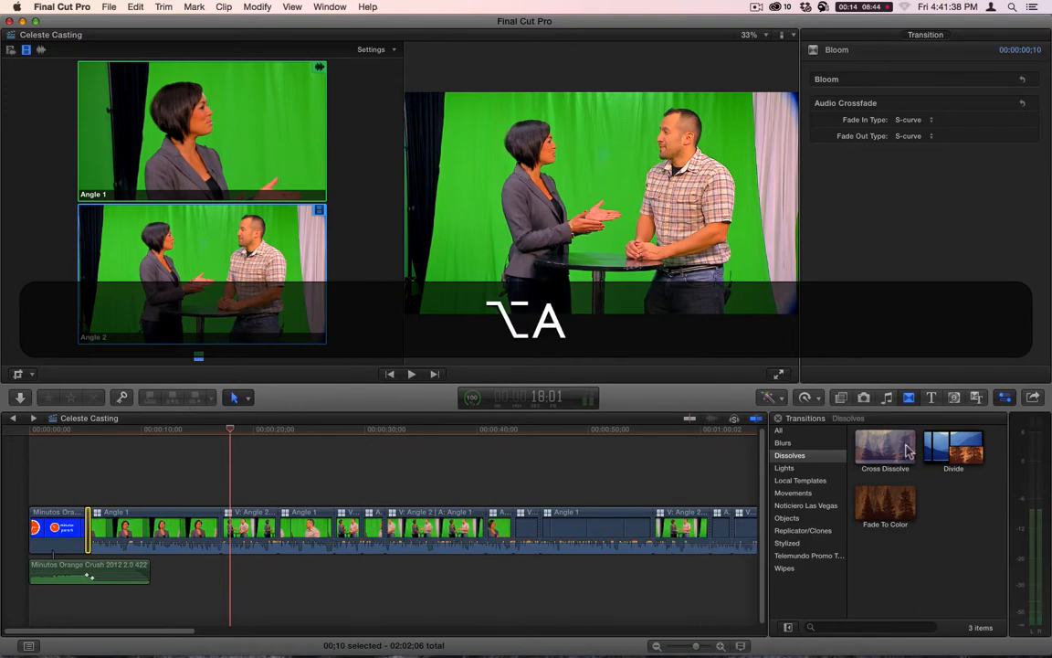
{"action": "left_click_drag", "start_coordinate": [885, 447], "coordinate": [224, 534]}
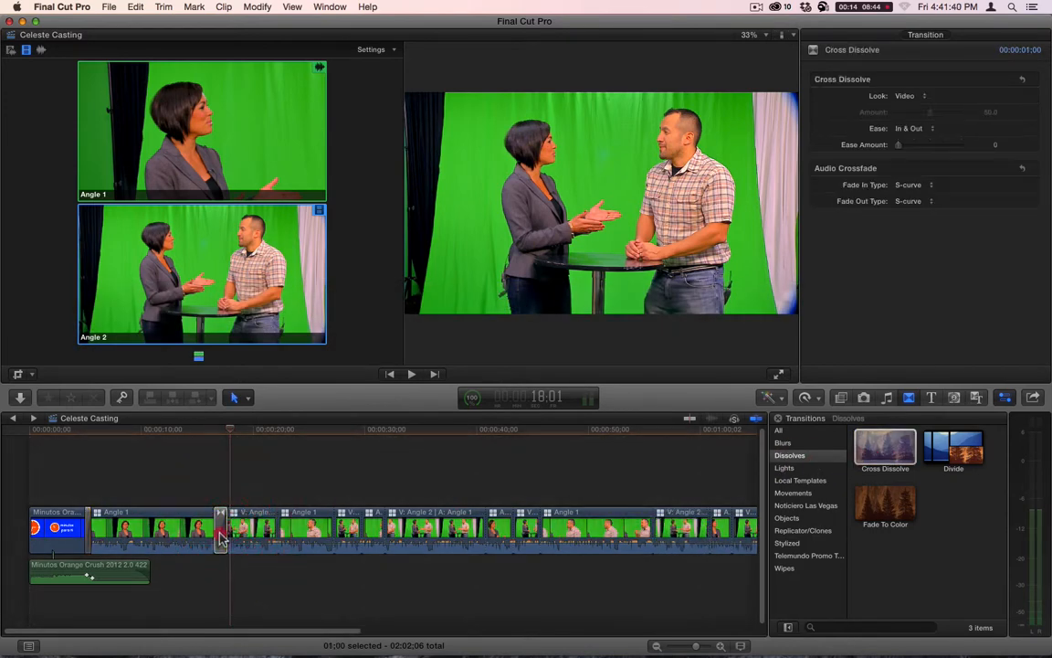
{"action": "left_click", "coordinate": [222, 534]}
{"action": "key", "text": "ctrl+d"}
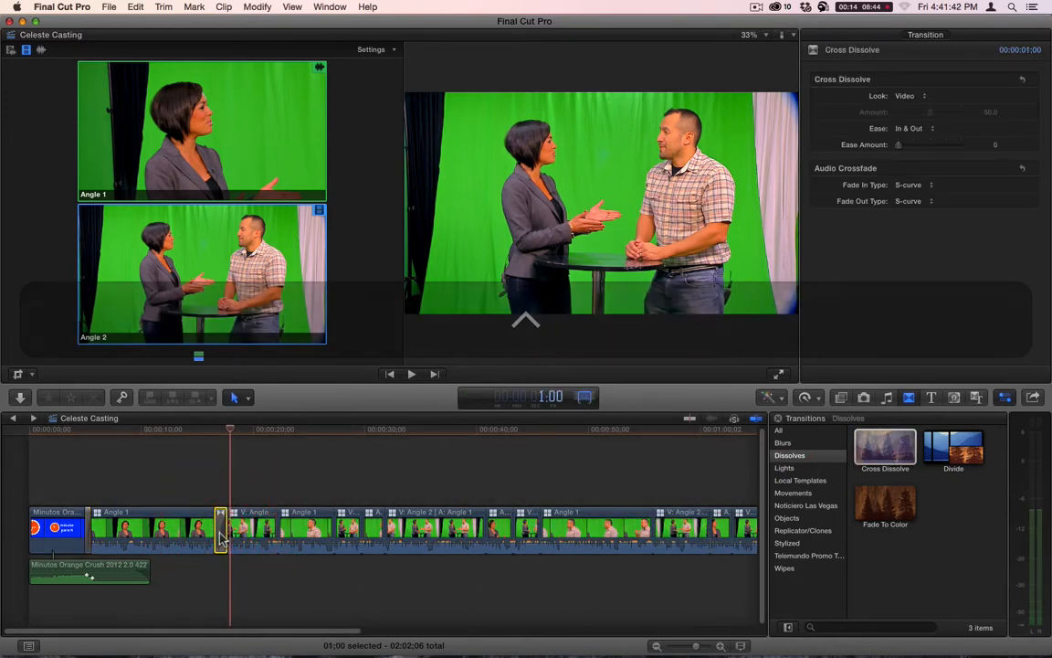
{"action": "type", "text": "6"}
- Try to apply the copied Cross Dissolve to every cut between the multicam clips, leaving out Paste Attributes
{"action": "key", "text": "super+c"}
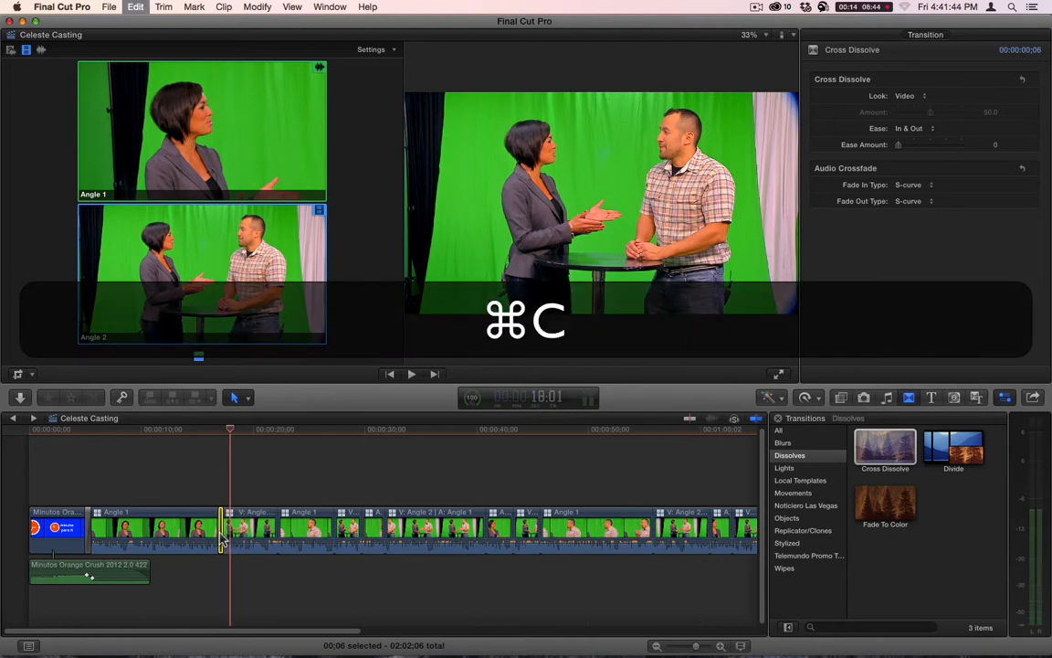
{"action": "left_click_drag", "start_coordinate": [248, 485], "coordinate": [562, 541]}
{"action": "key", "text": "super+shift+v"}
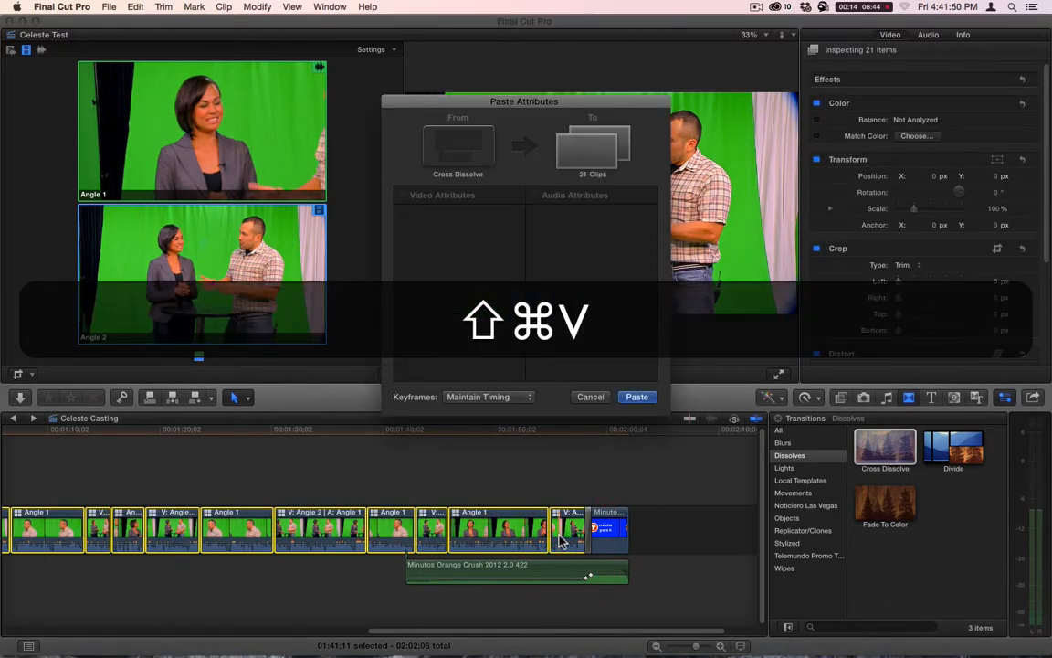
{"action": "left_click", "coordinate": [592, 397]}
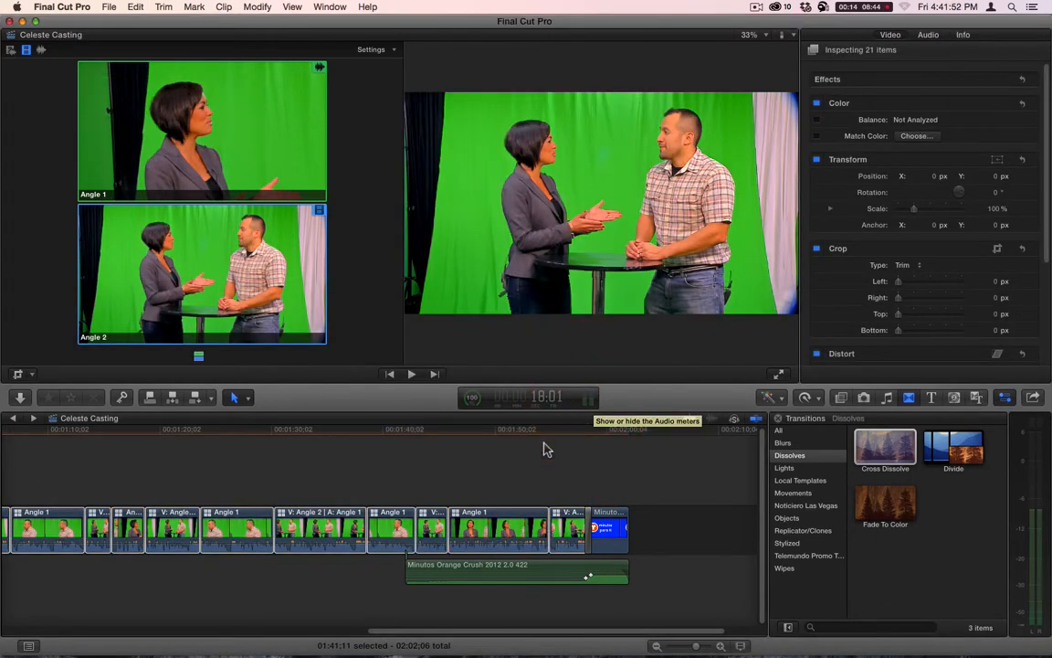
{"action": "key", "text": "super+v"}
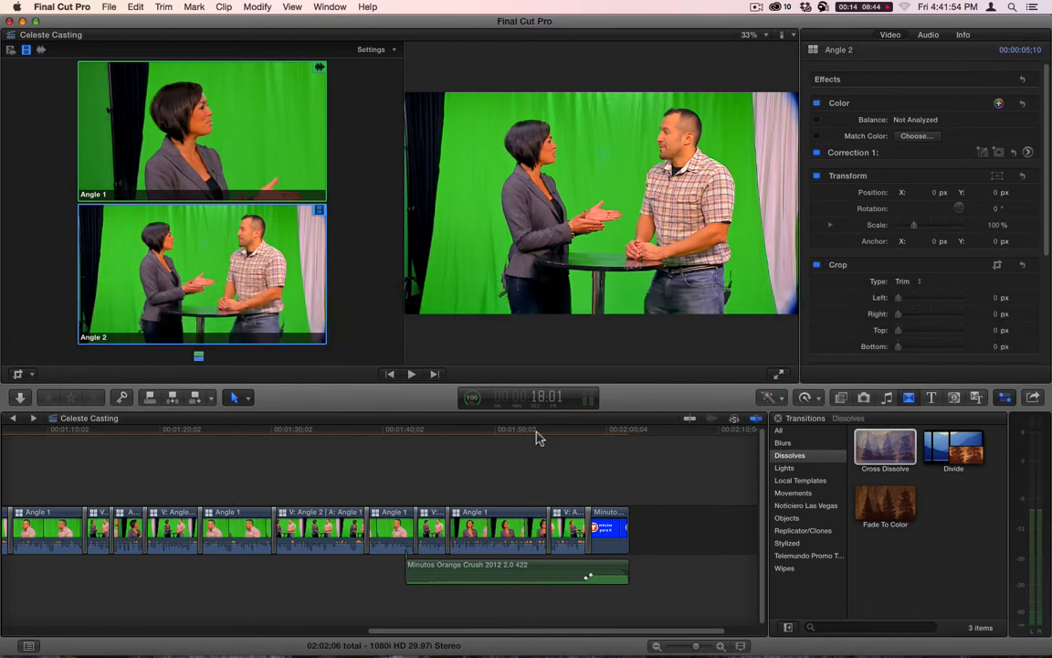
- Play the timeline from about 1:28 across a dissolved cut and undo all the Cross Dissolves between the multicam clips
{"action": "left_click", "coordinate": [254, 444]}
{"action": "key", "text": "space"}
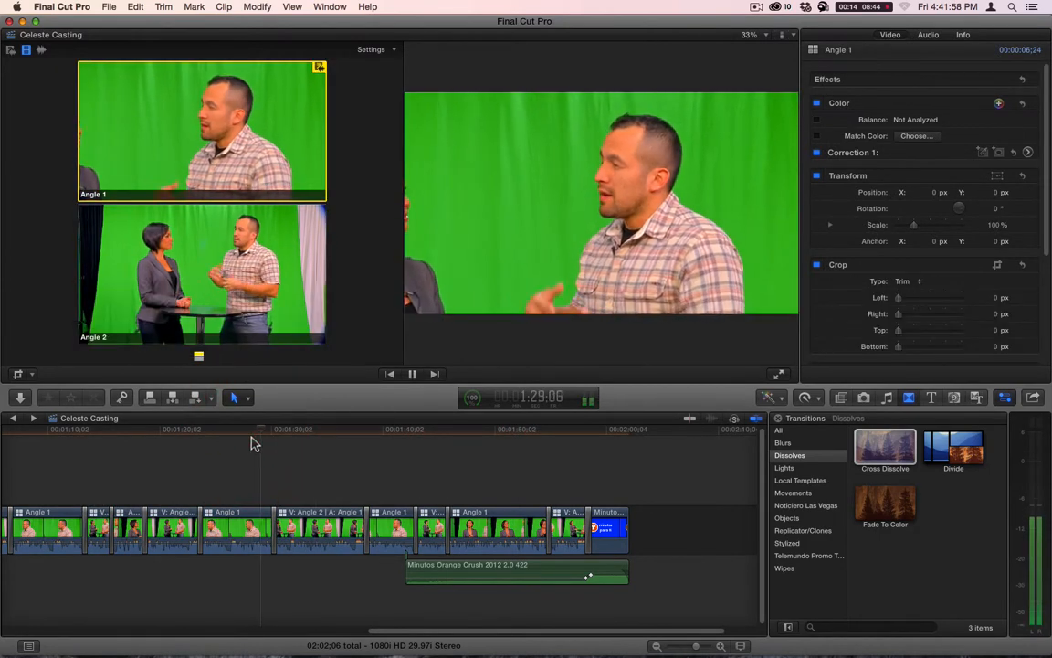
{"action": "key", "text": "2"}
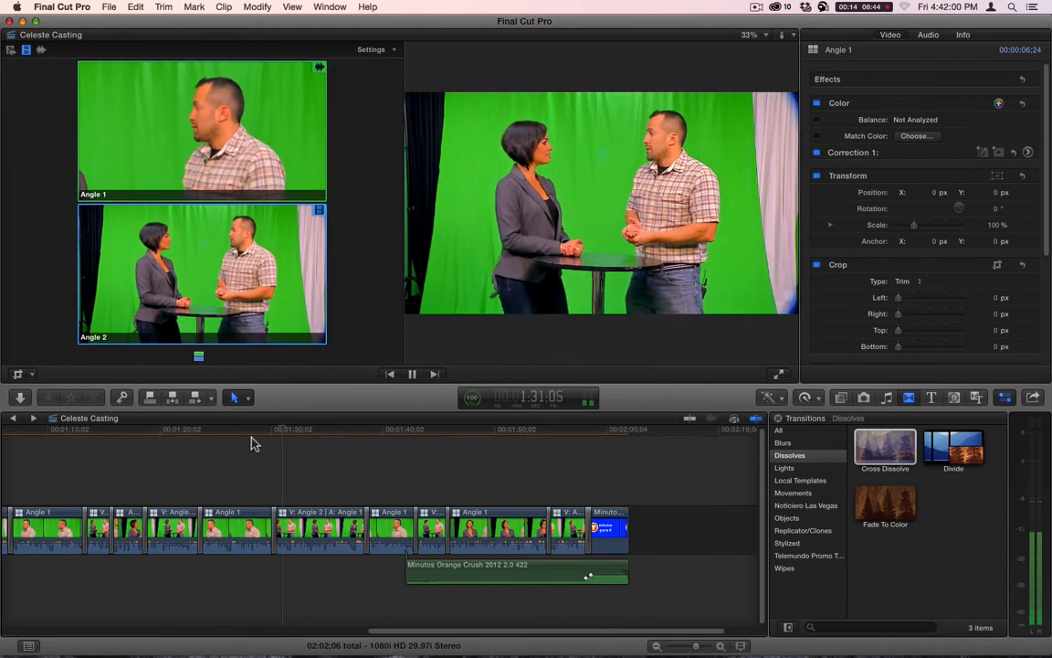
{"action": "key", "text": "space"}
{"action": "key", "text": "super+z"}
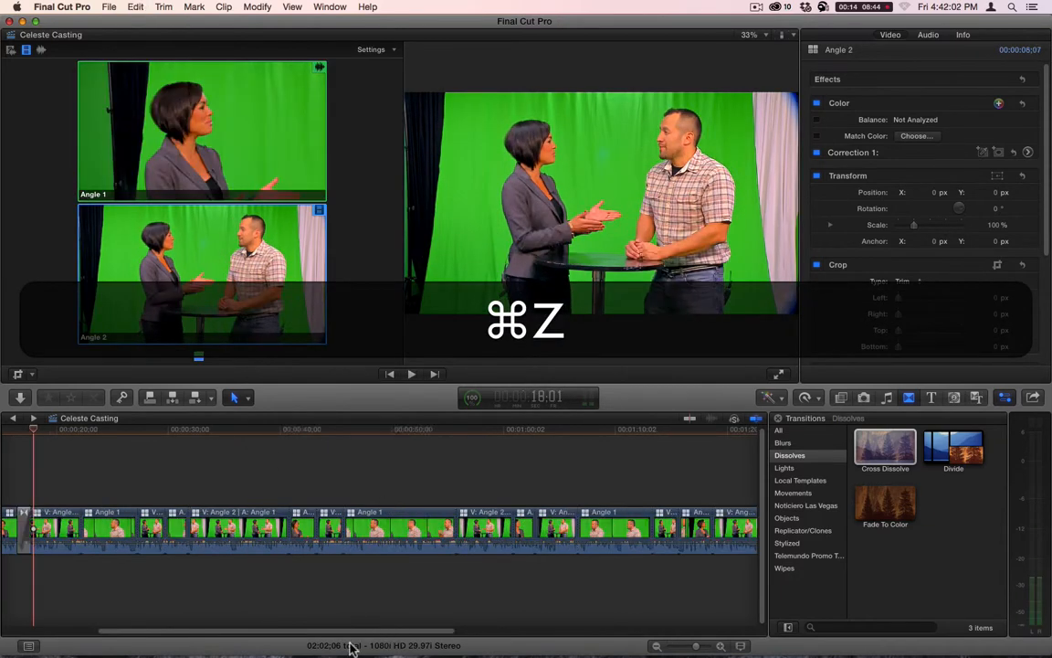
{"action": "key", "text": "super+z"}
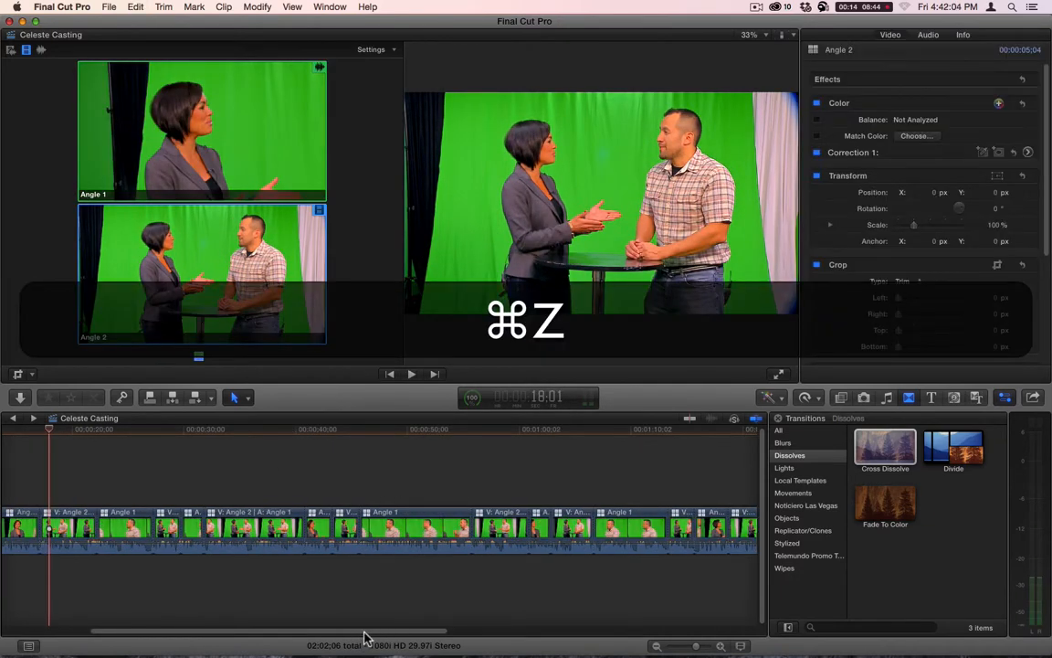
{"action": "left_click_drag", "start_coordinate": [363, 637], "coordinate": [241, 637]}
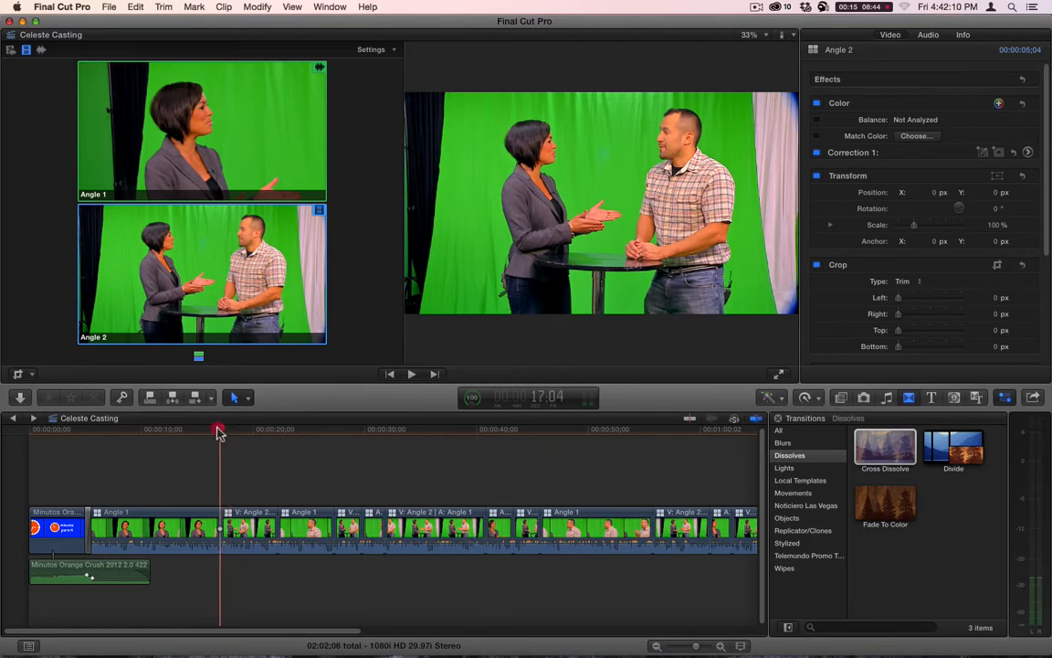
- Search the titles for "minutos" and connect the Minutos Full Title above the start of the first Angle 1 clip
{"action": "left_click_drag", "start_coordinate": [218, 429], "coordinate": [364, 441]}
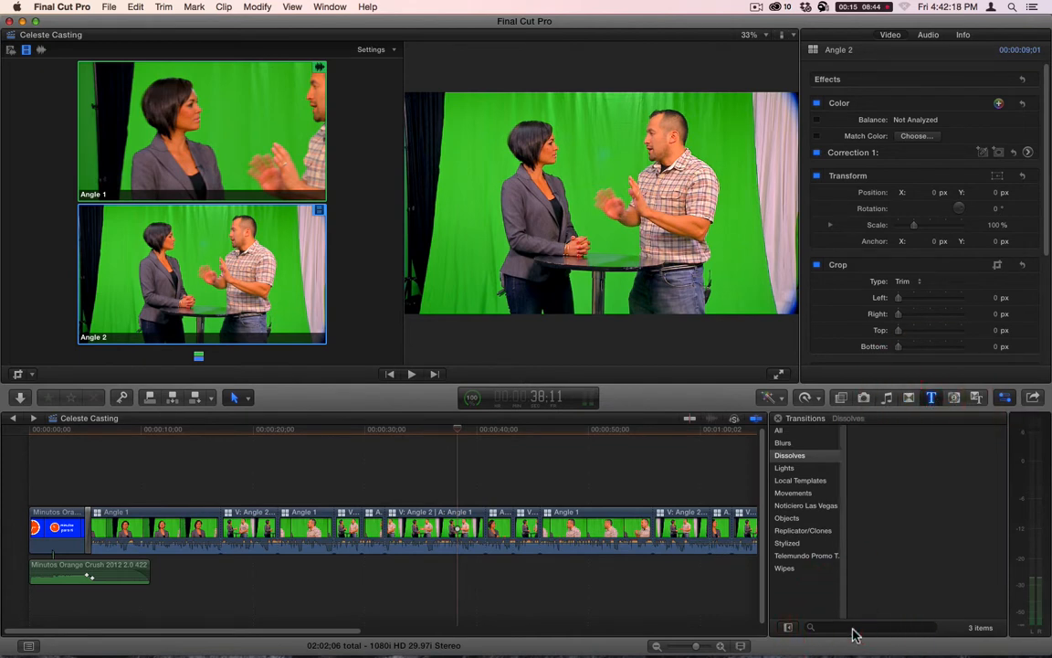
{"action": "key", "text": "m"}
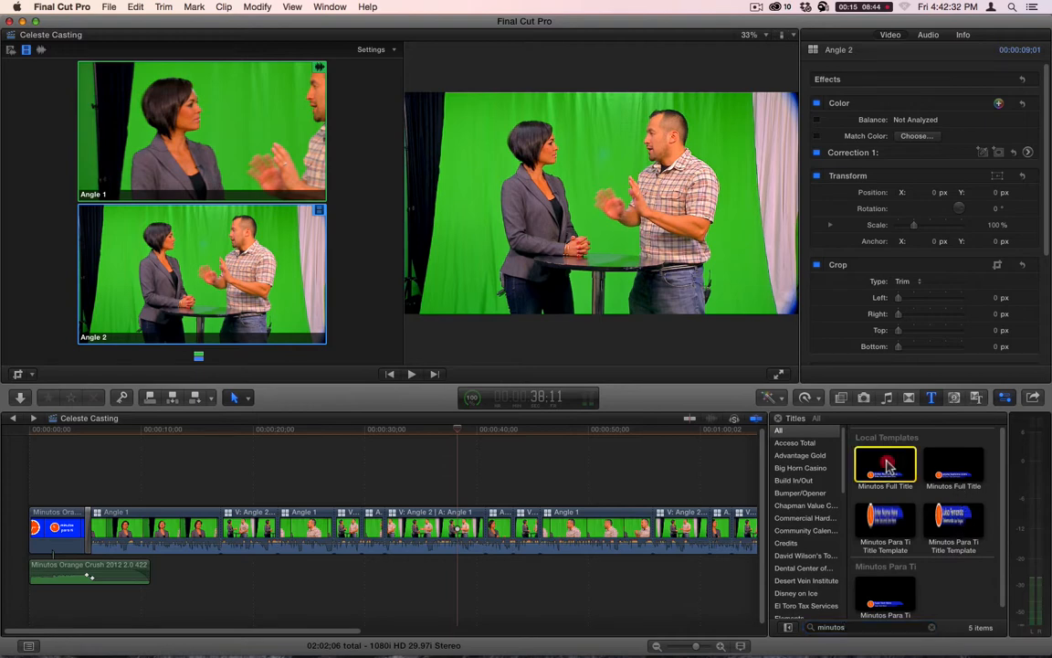
{"action": "left_click_drag", "start_coordinate": [886, 466], "coordinate": [110, 491]}
{"action": "left_click_drag", "start_coordinate": [104, 495], "coordinate": [104, 494]}
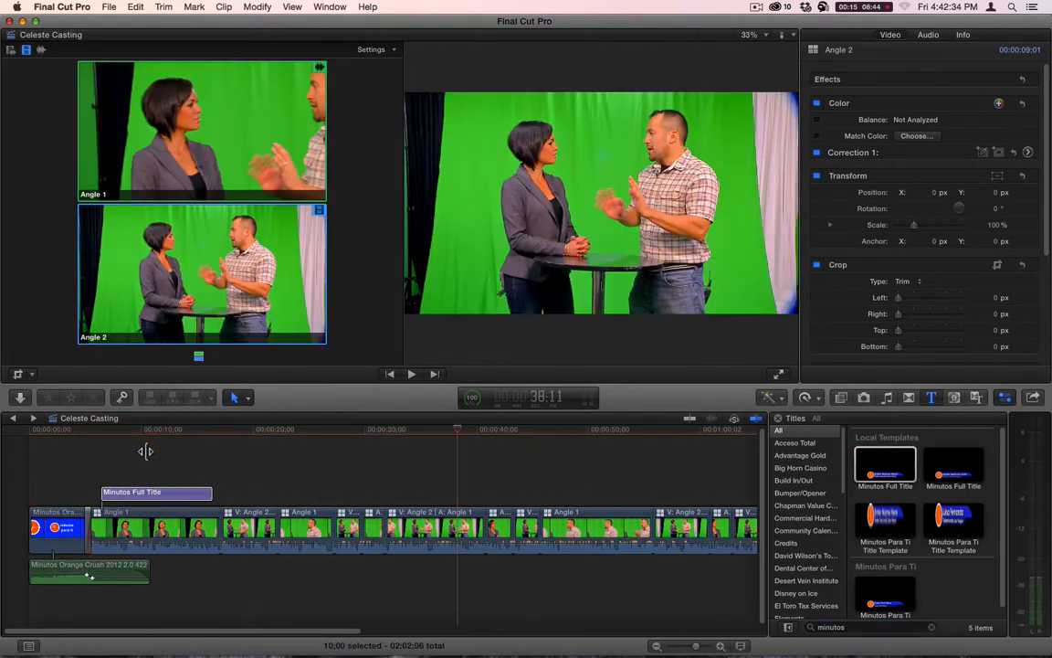
{"action": "left_click", "coordinate": [149, 429]}
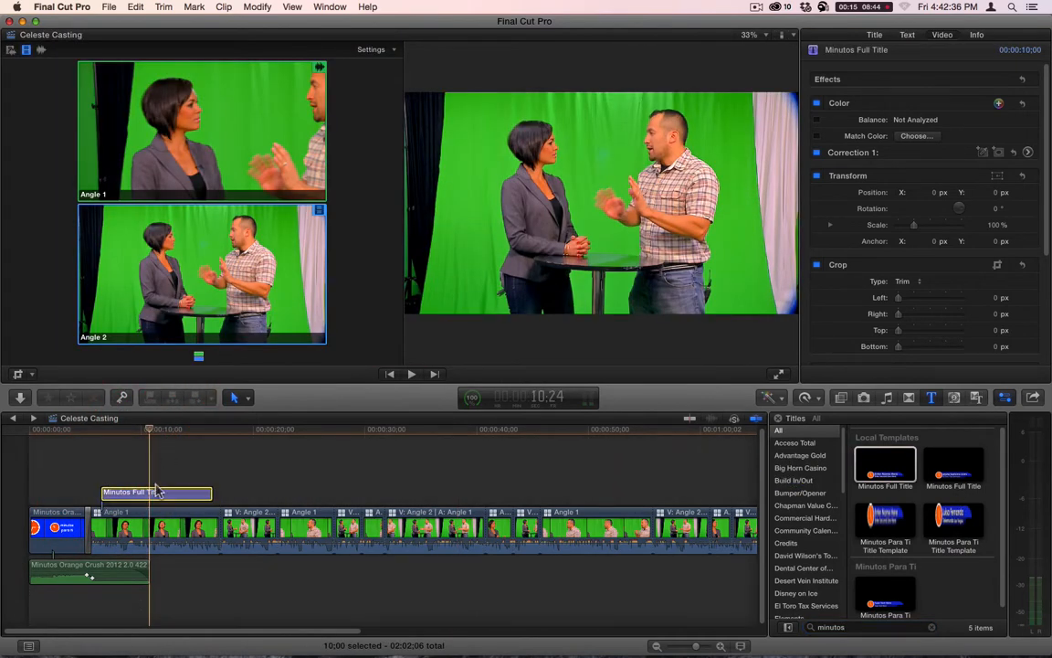
{"action": "left_click", "coordinate": [152, 492]}
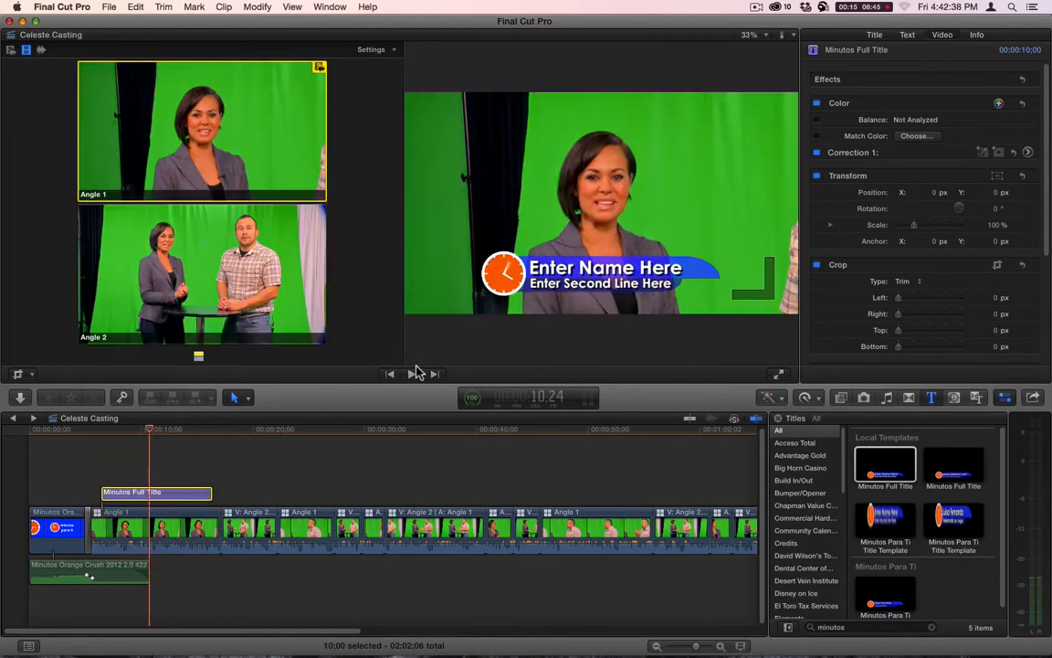
- Preview the title's opening animation and replace its first line with the host's full name
{"action": "left_click", "coordinate": [90, 431]}
{"action": "key", "text": "space"}
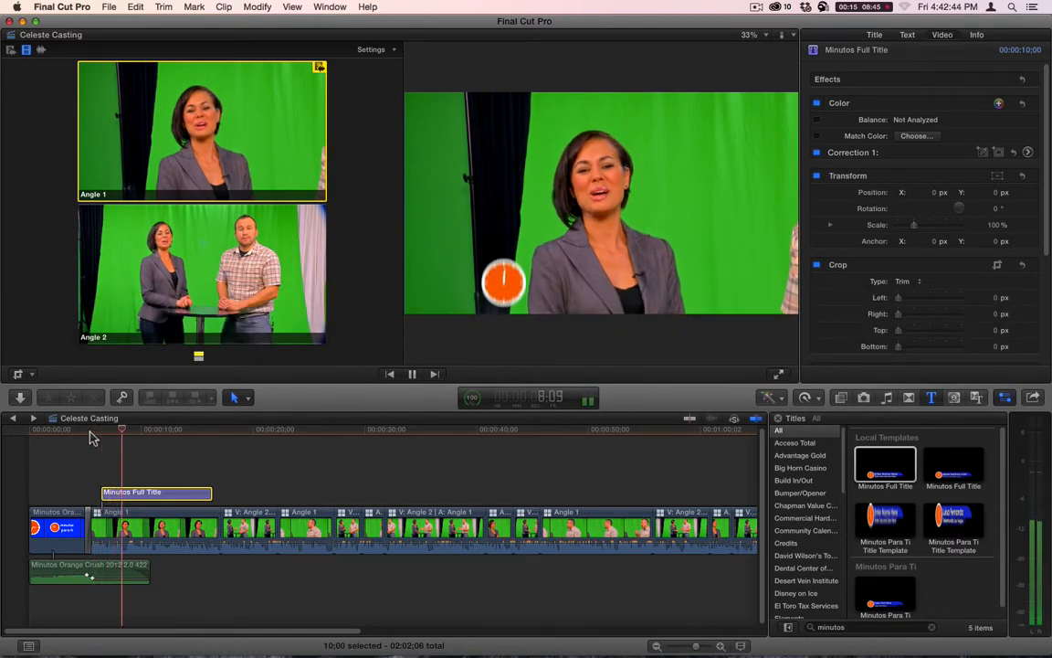
{"action": "key", "text": "space"}
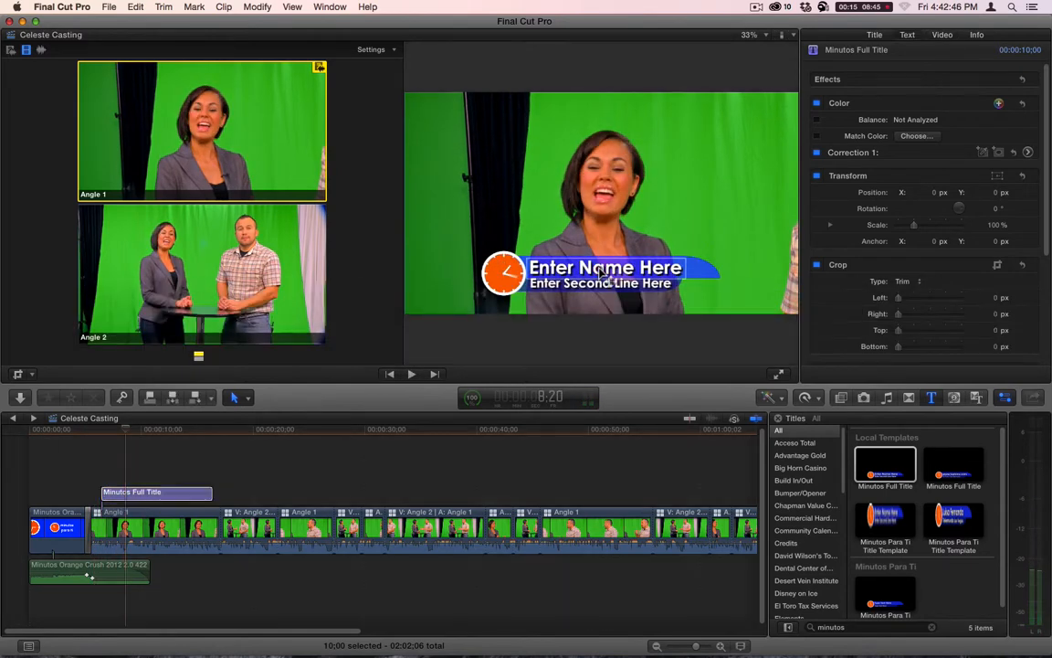
{"action": "double_click", "coordinate": [598, 268]}
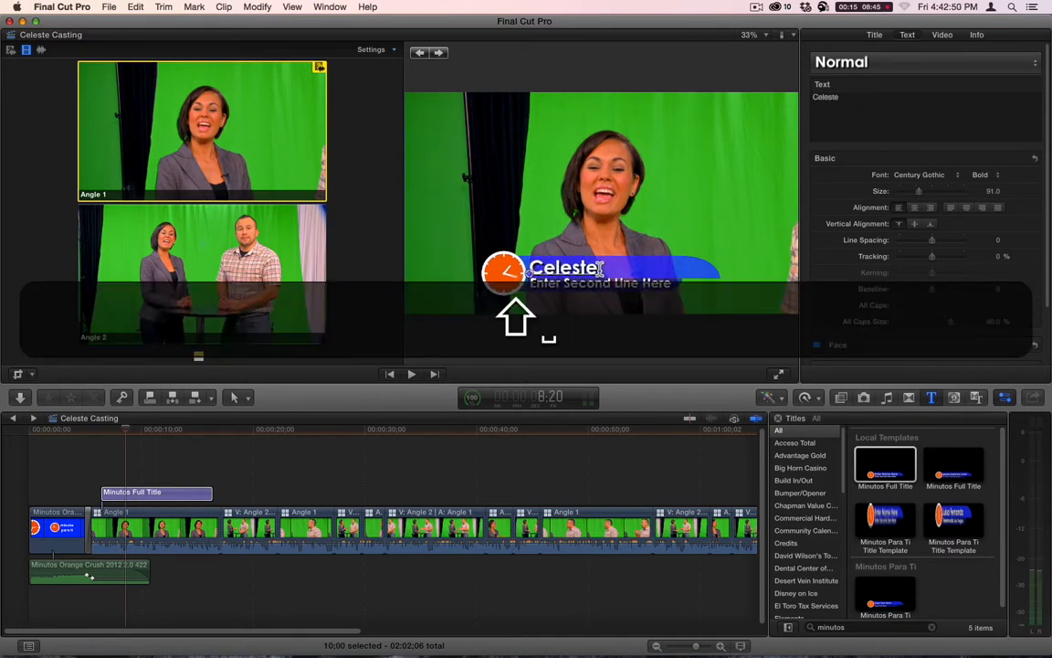
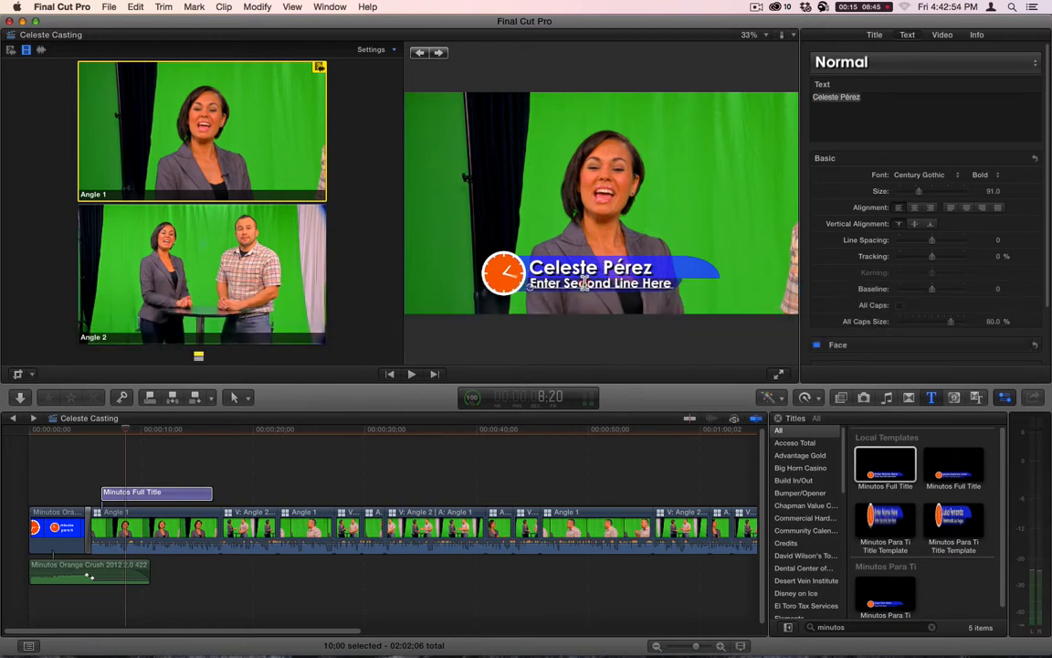
- Replace the title's second line with "Telemundo Las Vegas" and leave text editing
{"action": "triple_click", "coordinate": [584, 290]}
{"action": "type", "text": "Telem"}
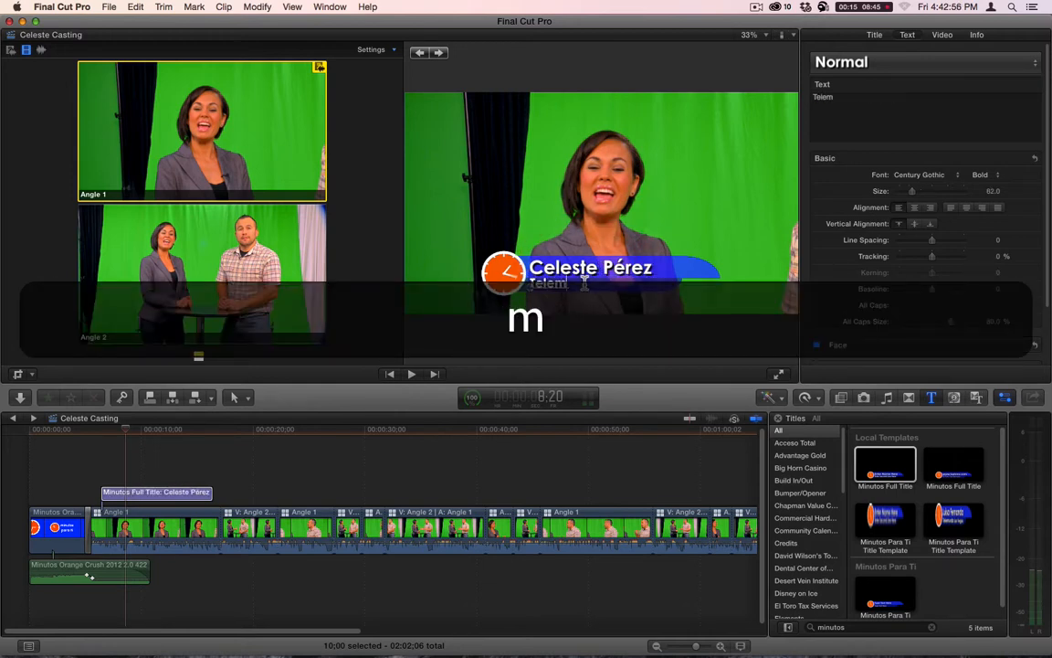
{"action": "type", "text": "undo Las Veg"}
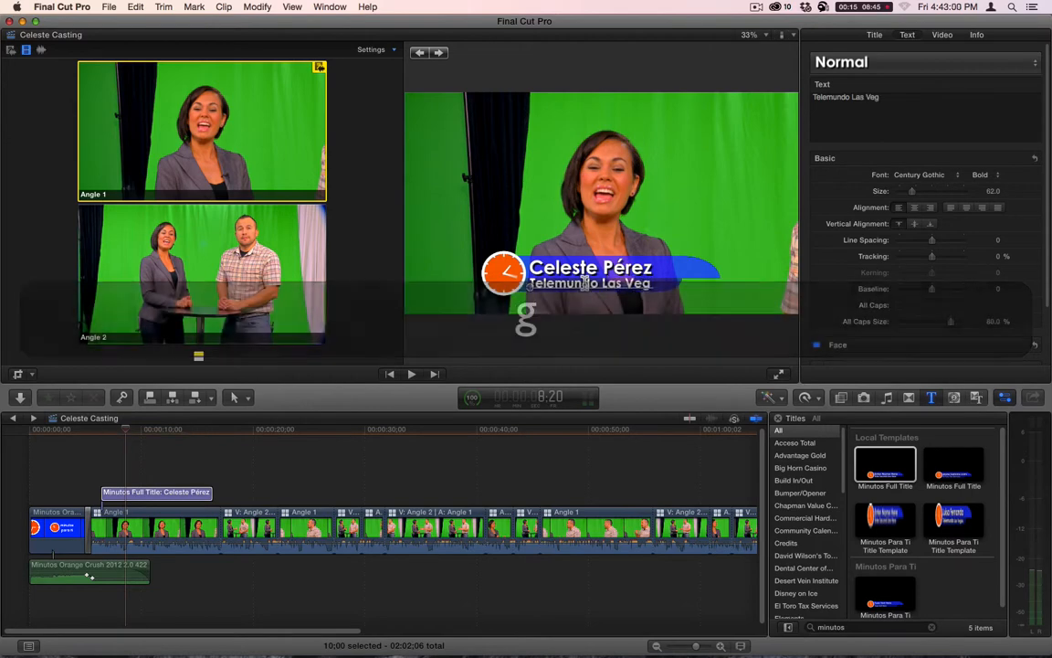
{"action": "type", "text": "as"}
{"action": "left_click", "coordinate": [322, 463]}
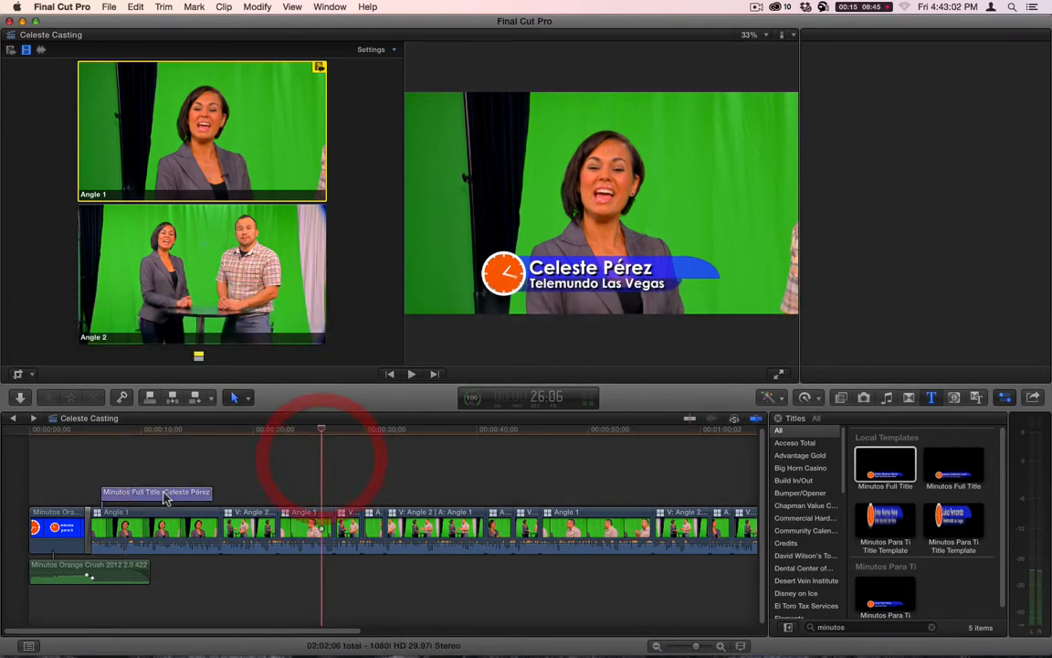
- Try a duplicate of the host's title above the long Angle 1 clip around 50 seconds and delete that duplicate
{"action": "key", "text": "alt"}
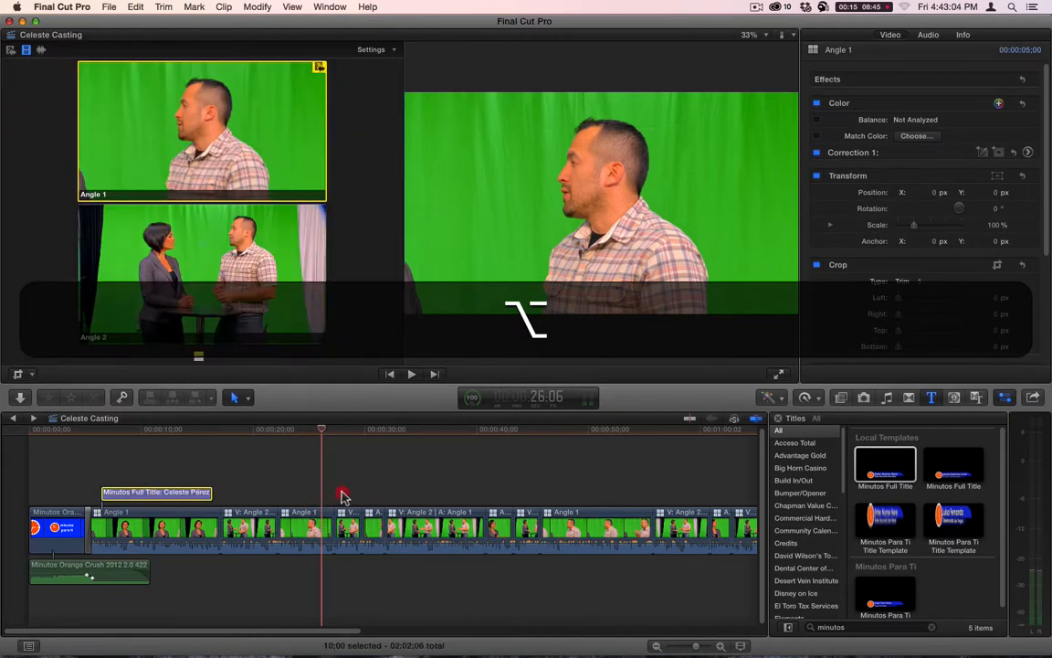
{"action": "left_click_drag", "start_coordinate": [164, 491], "coordinate": [599, 488]}
{"action": "left_click", "coordinate": [593, 439]}
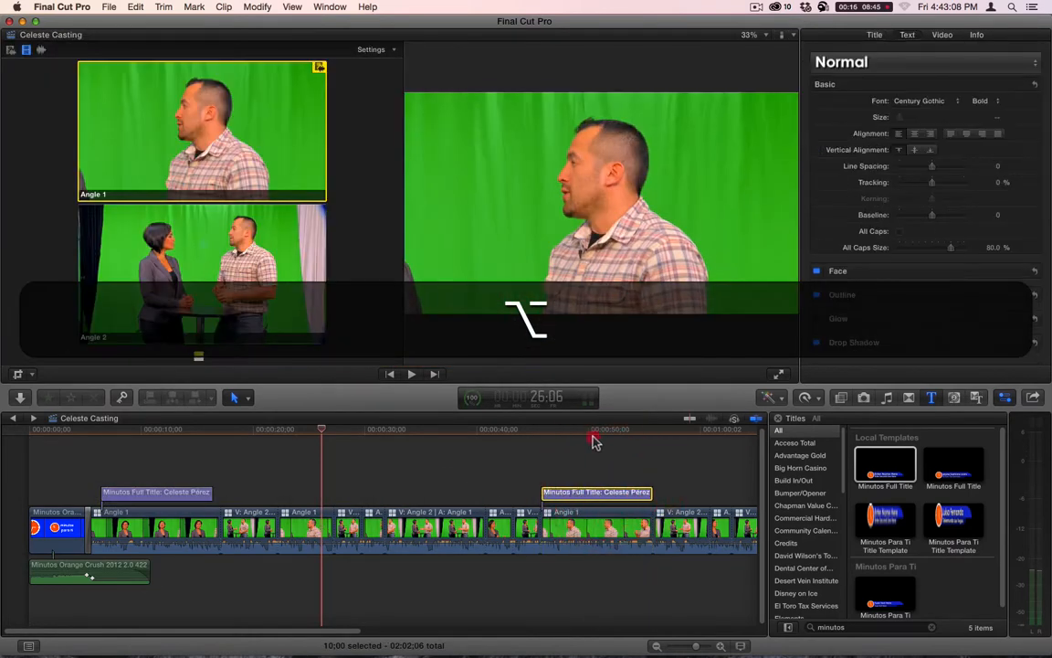
{"action": "left_click", "coordinate": [596, 494]}
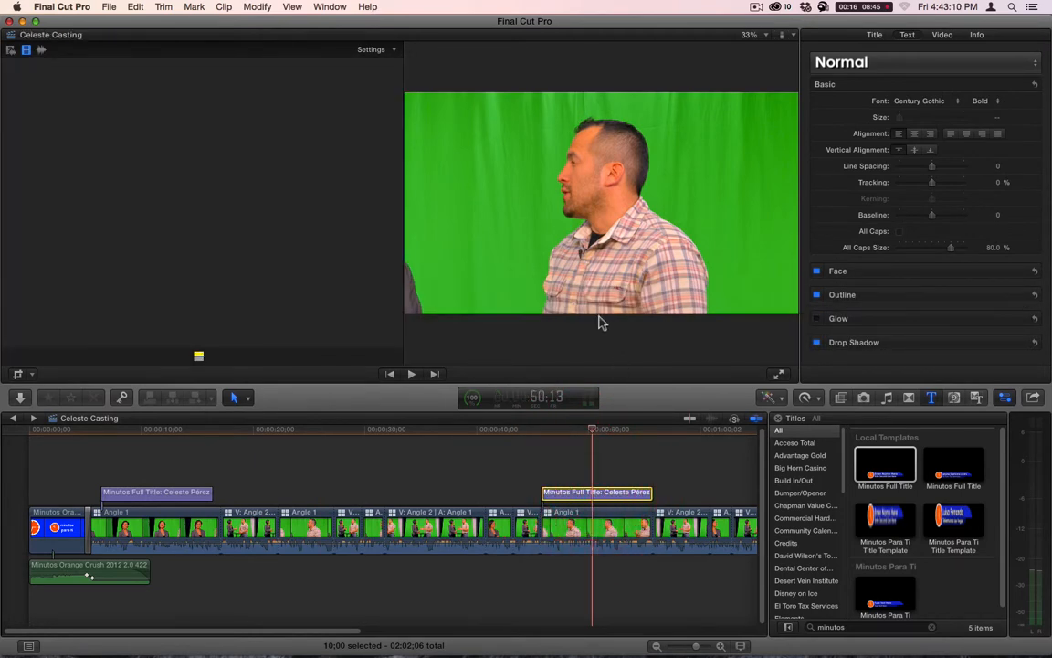
{"action": "double_click", "coordinate": [619, 494]}
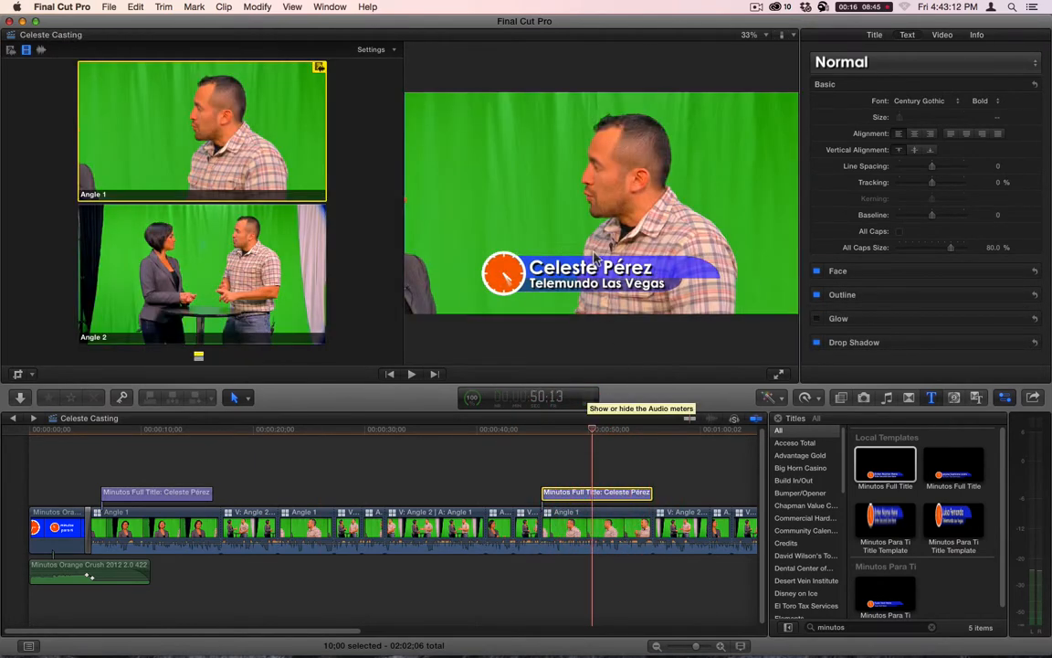
{"action": "left_click", "coordinate": [617, 492]}
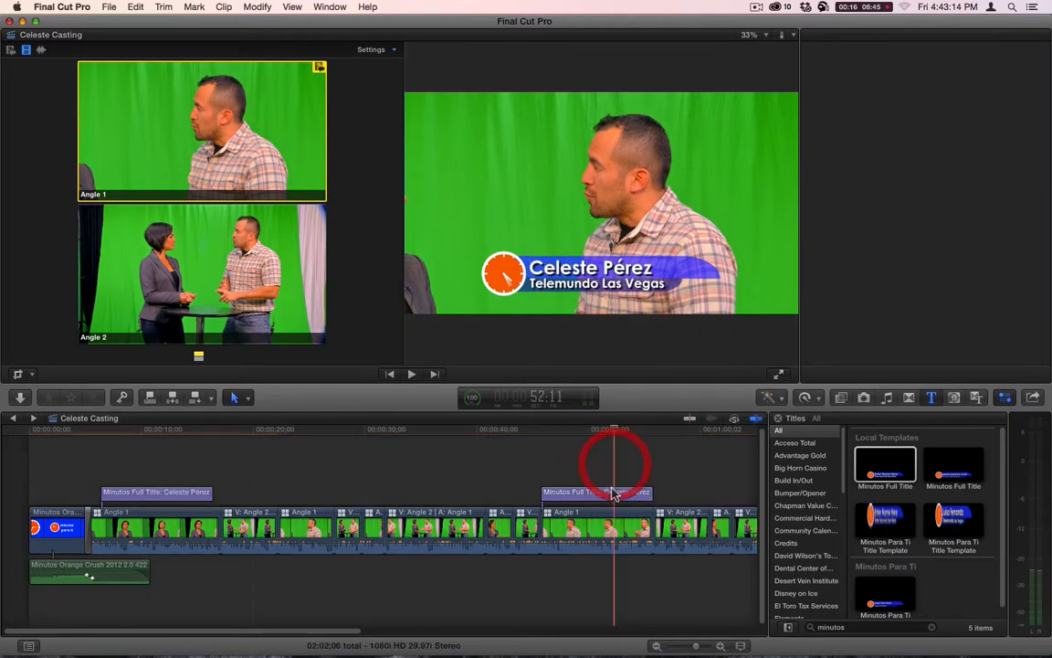
{"action": "key", "text": "BackSpace"}
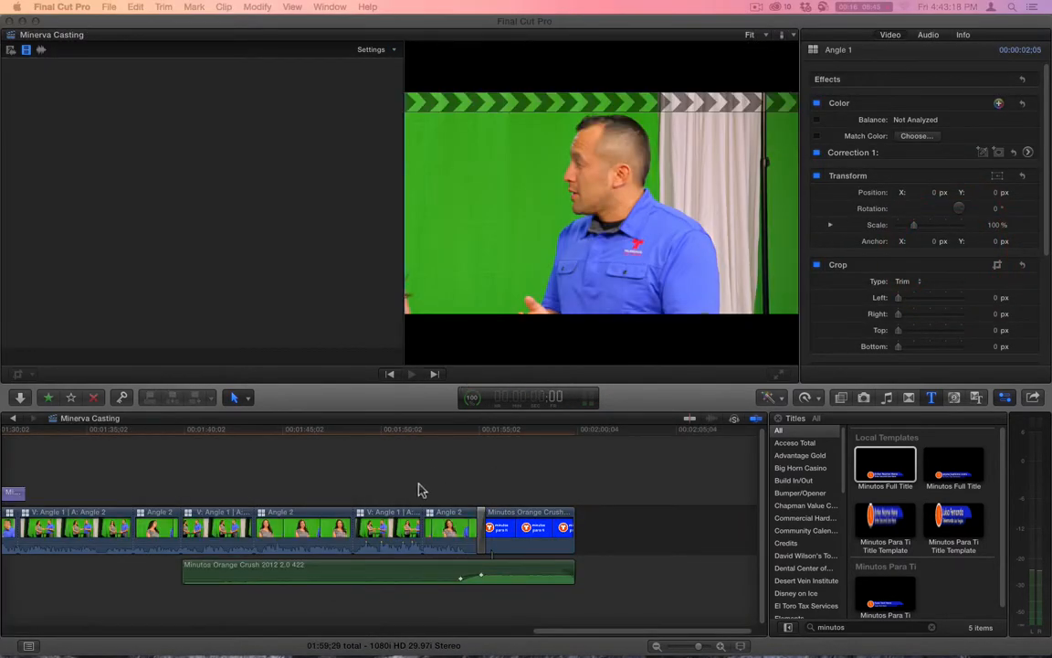
- In the other casting project, copy the guest's Minutos Full Title with the second line "Celebrando Hispanic Festival"
{"action": "left_click_drag", "start_coordinate": [591, 632], "coordinate": [392, 634]}
{"action": "left_click", "coordinate": [598, 497]}
{"action": "left_click", "coordinate": [598, 498]}
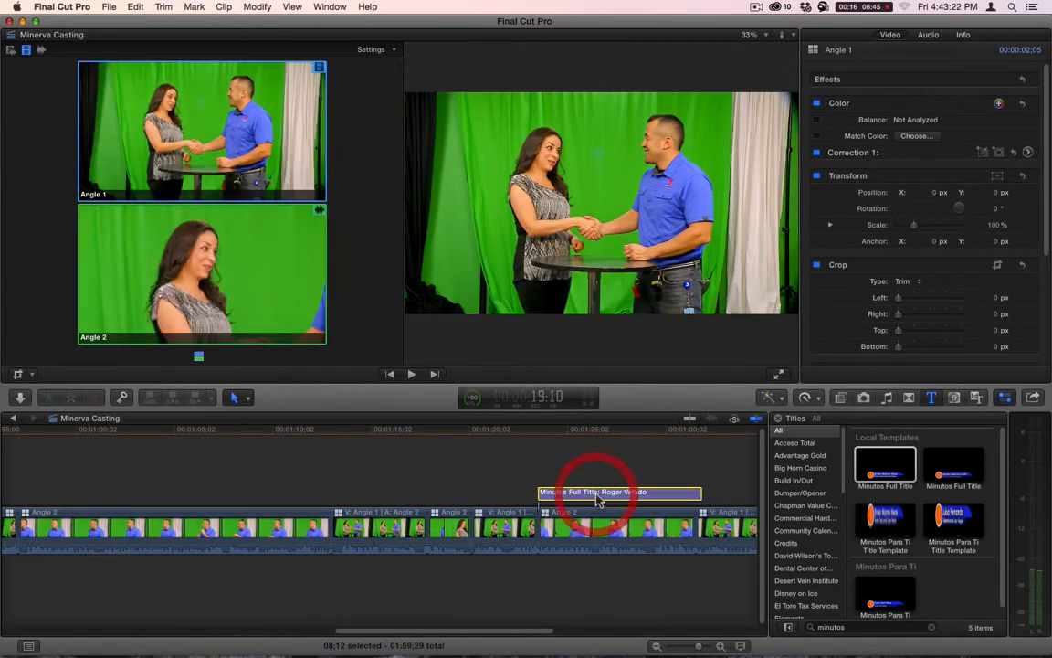
{"action": "key", "text": "super+c"}
- Return to the original project, paste the guest's title at 46:17 above the Angle 1 clip and check it at 51:08
{"action": "left_click", "coordinate": [14, 419]}
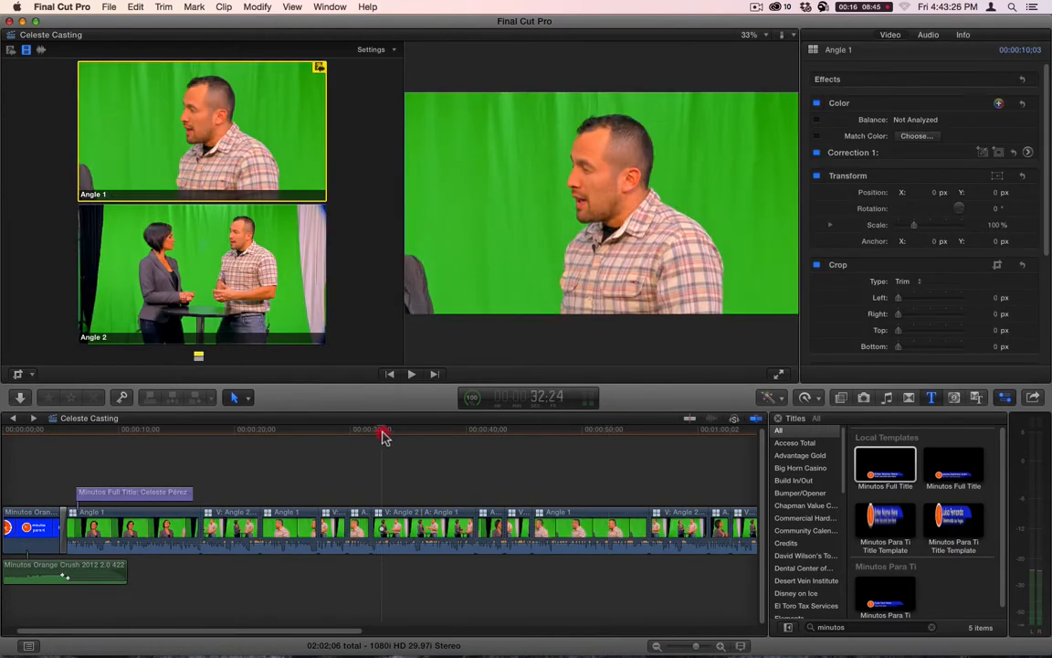
{"action": "left_click", "coordinate": [541, 437]}
{"action": "key", "text": "super+v"}
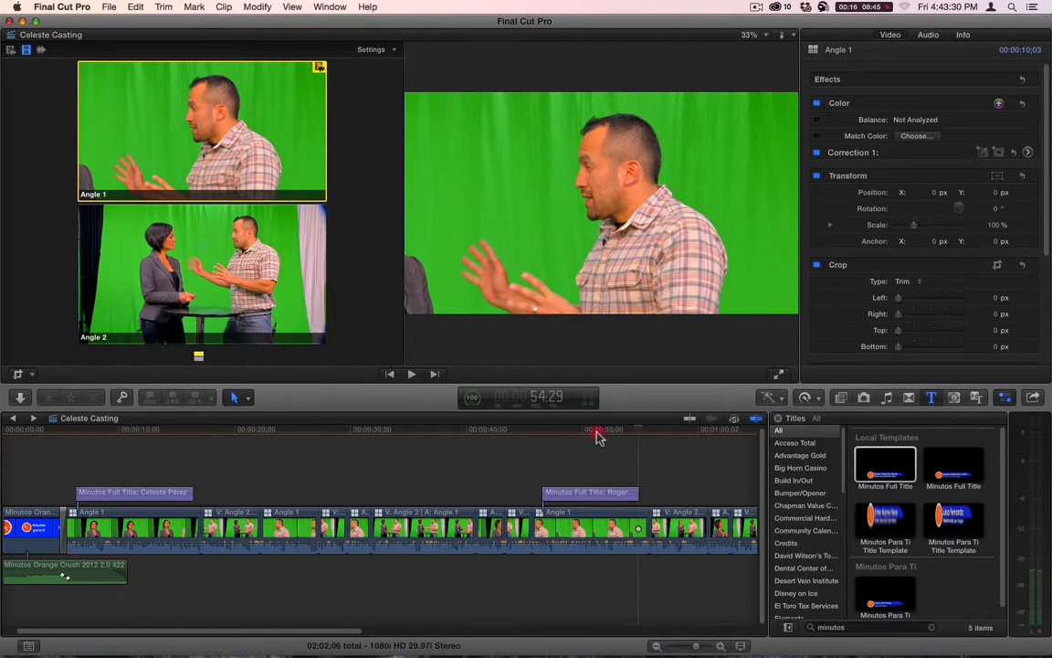
{"action": "left_click", "coordinate": [594, 437]}
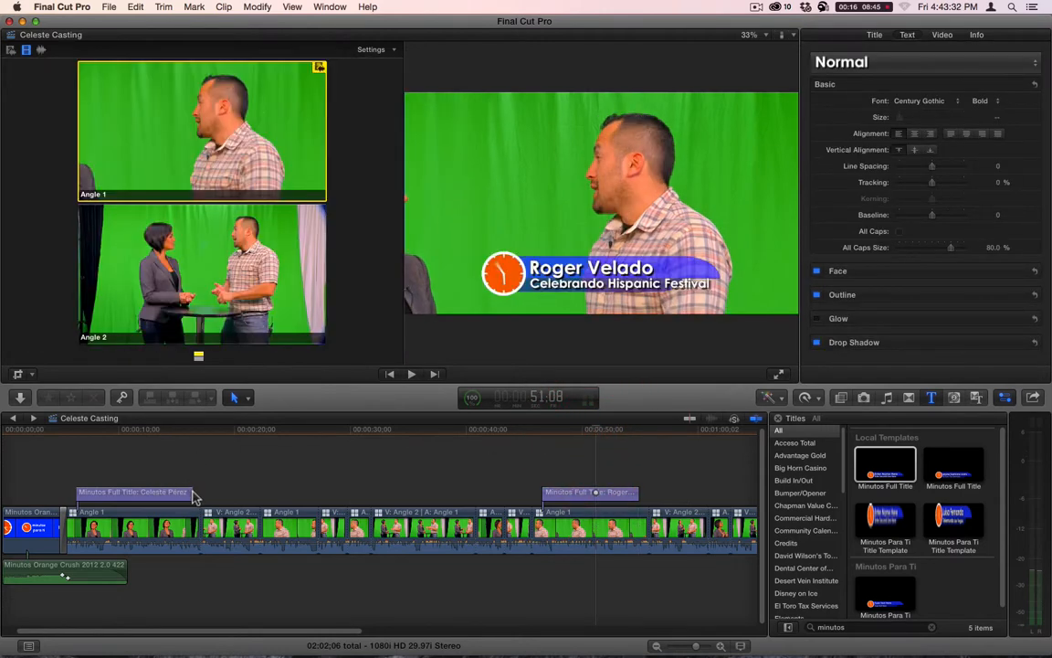
- Shorten the host's first title to 7:06 and duplicate the guest's title above the Angle 1 clip around 22 seconds, trimmed to that clip's end
{"action": "left_click_drag", "start_coordinate": [192, 491], "coordinate": [159, 491]}
{"action": "left_click_drag", "start_coordinate": [594, 496], "coordinate": [311, 495]}
{"action": "mouse_move", "coordinate": [303, 497]}
{"action": "left_mouse_down"}
{"action": "mouse_move", "coordinate": [291, 495]}
{"action": "mouse_move", "coordinate": [318, 493]}
{"action": "left_mouse_up"}
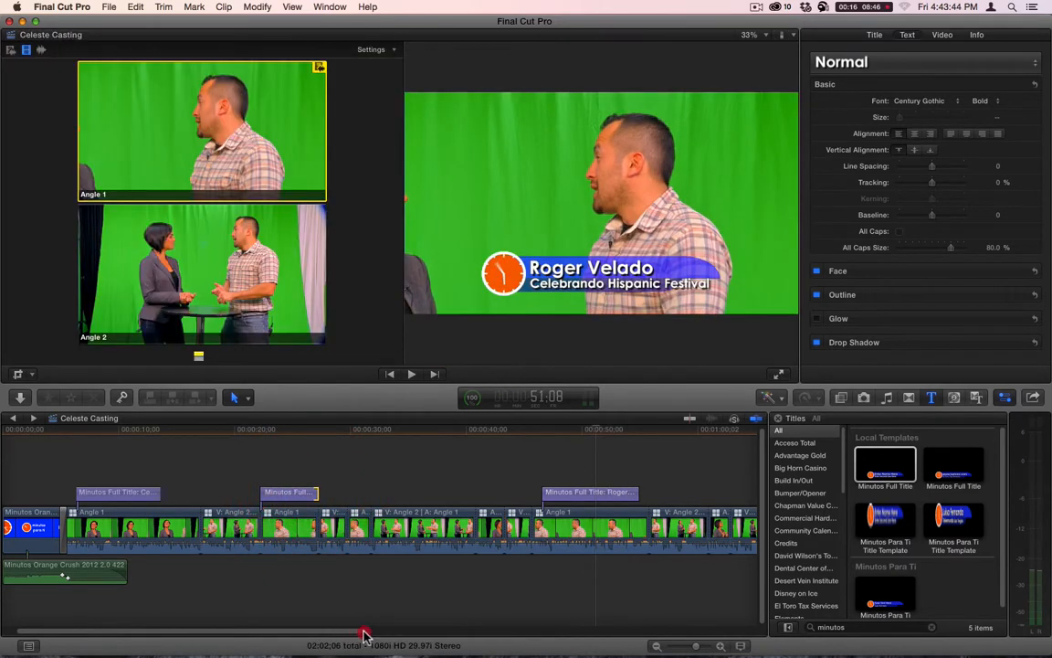
- Copy the host's title and paste it at 1:47:00 above the last Angle 1 clip before the closing logo
{"action": "mouse_move", "coordinate": [365, 632]}
{"action": "left_mouse_down"}
{"action": "mouse_move", "coordinate": [712, 633]}
{"action": "mouse_move", "coordinate": [313, 634]}
{"action": "mouse_move", "coordinate": [381, 630]}
{"action": "left_mouse_up"}
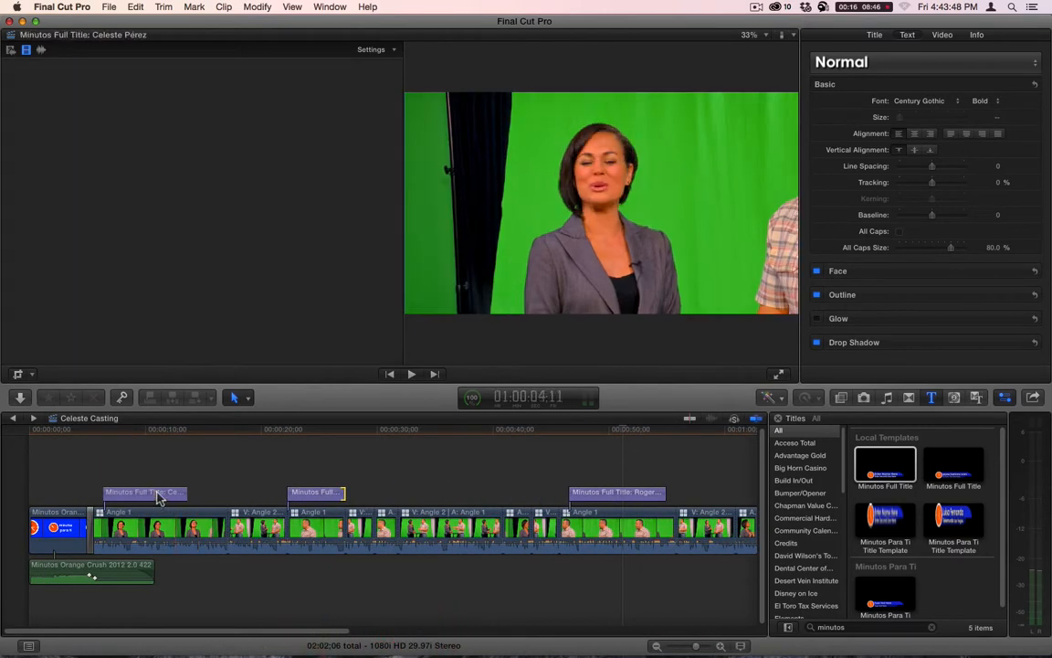
{"action": "left_click", "coordinate": [153, 490]}
{"action": "key", "text": "super+c"}
{"action": "key", "text": "super+End"}
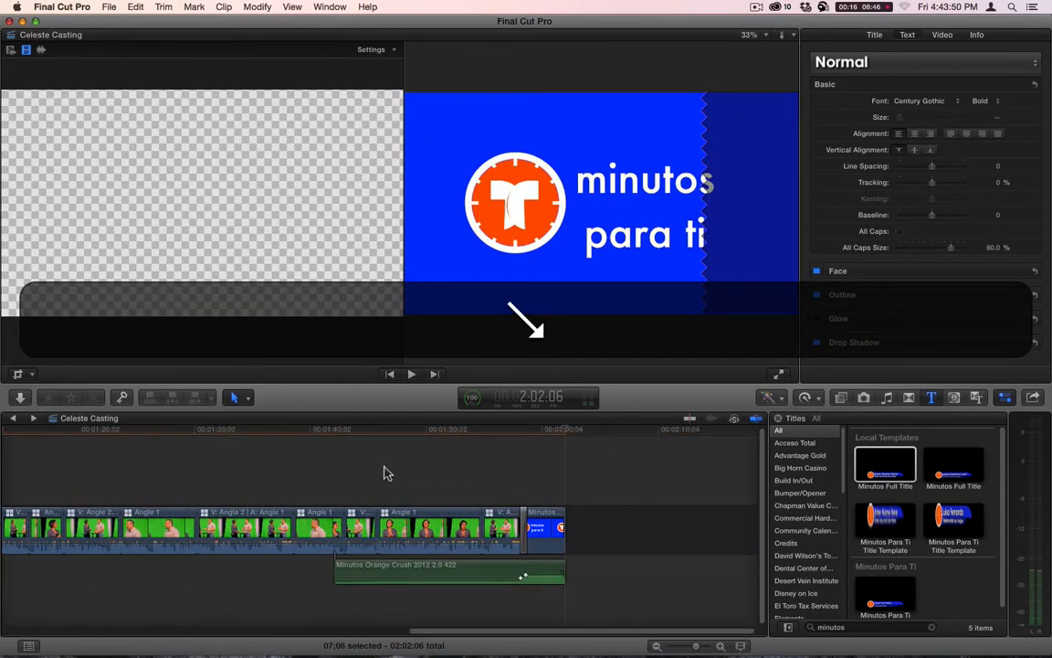
{"action": "left_click", "coordinate": [390, 435]}
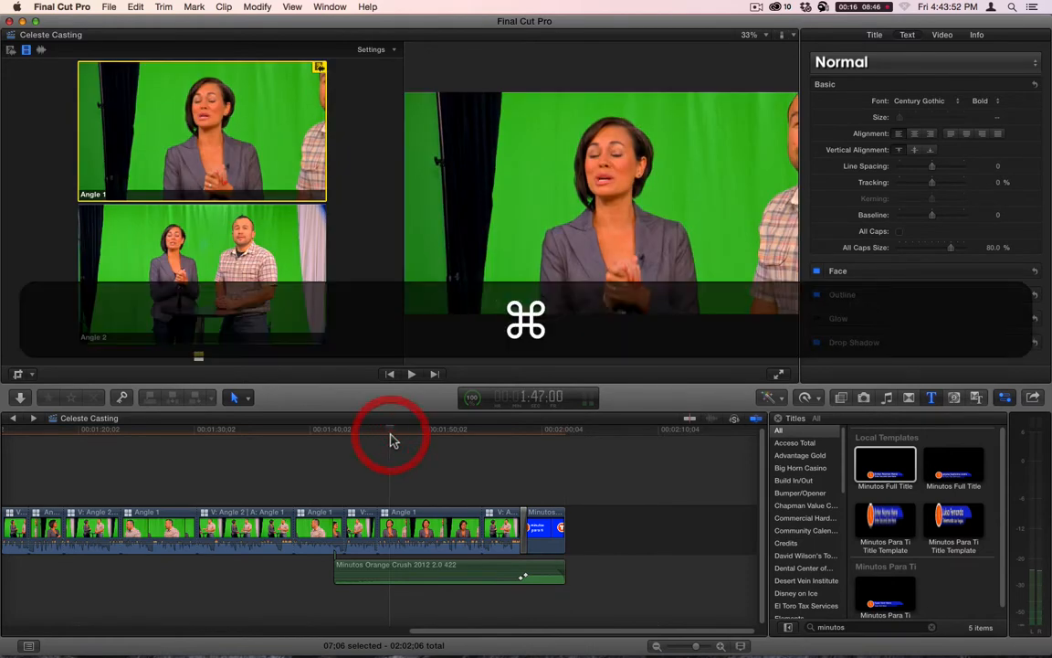
{"action": "key", "text": "super+v"}
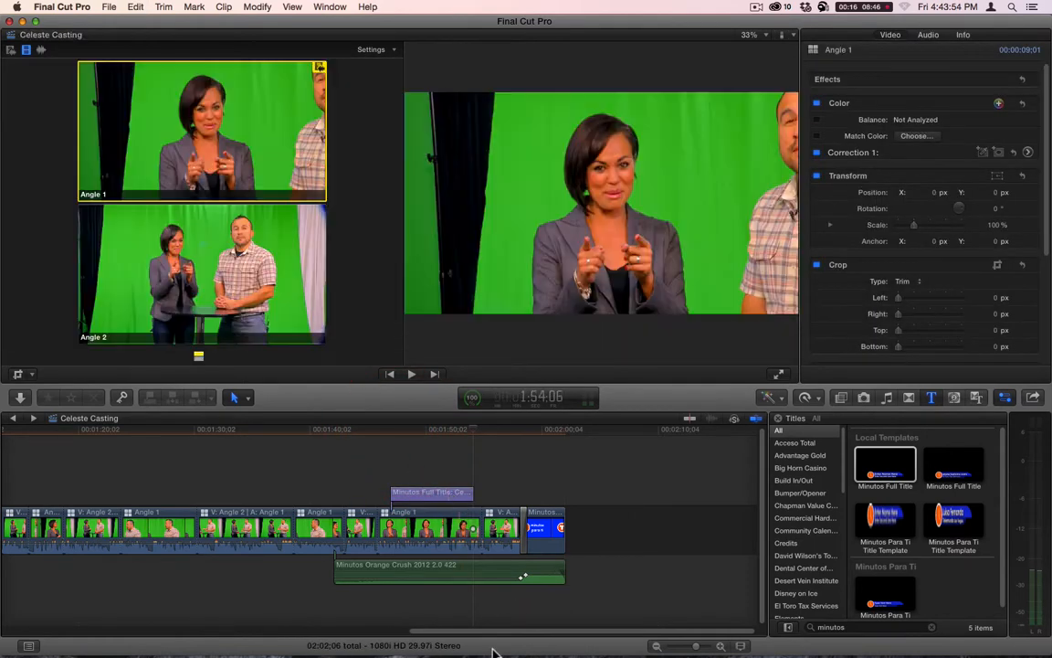
- Duplicate the guest's title above the Angle 1 clip around 1:24 and trim its end to the clip's end at 1:30:09
{"action": "left_click_drag", "start_coordinate": [501, 631], "coordinate": [302, 632]}
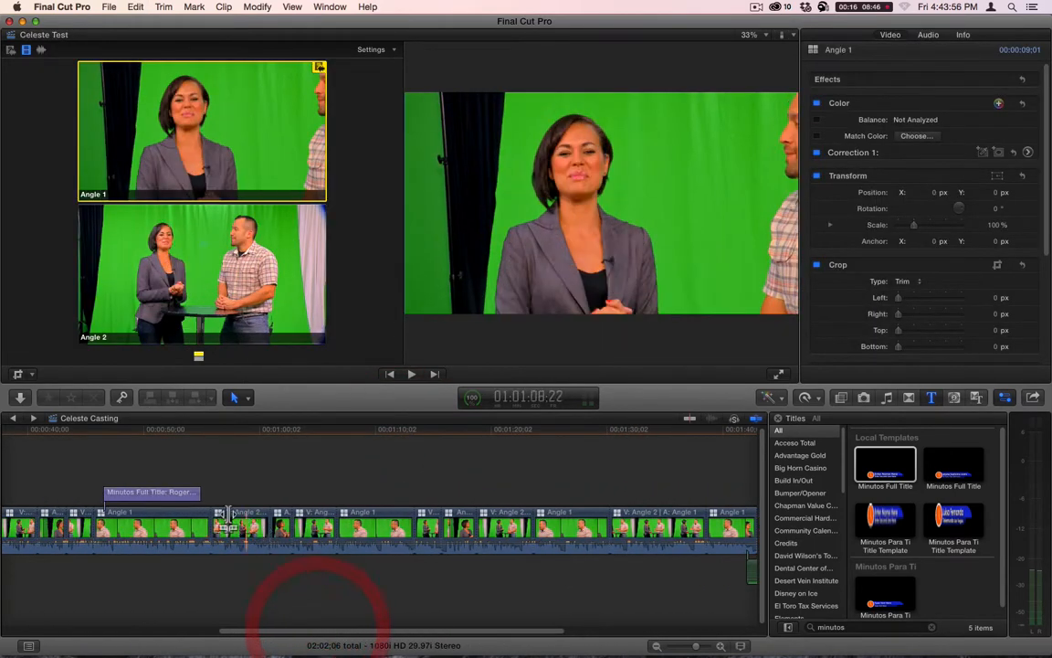
{"action": "left_click_drag", "start_coordinate": [169, 493], "coordinate": [608, 493]}
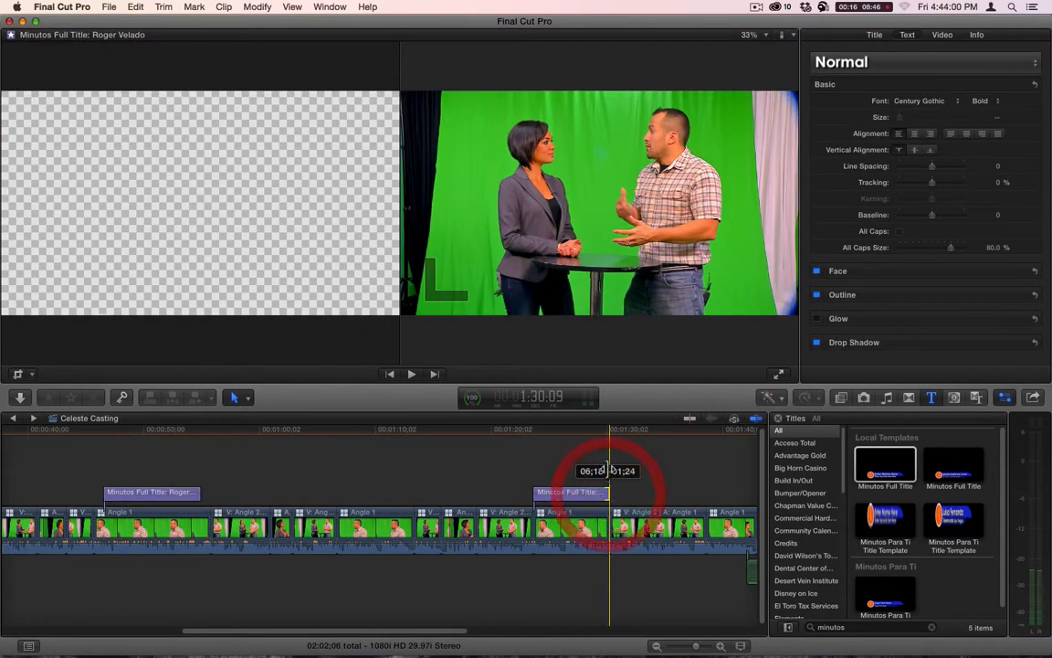
{"action": "left_click", "coordinate": [576, 436]}
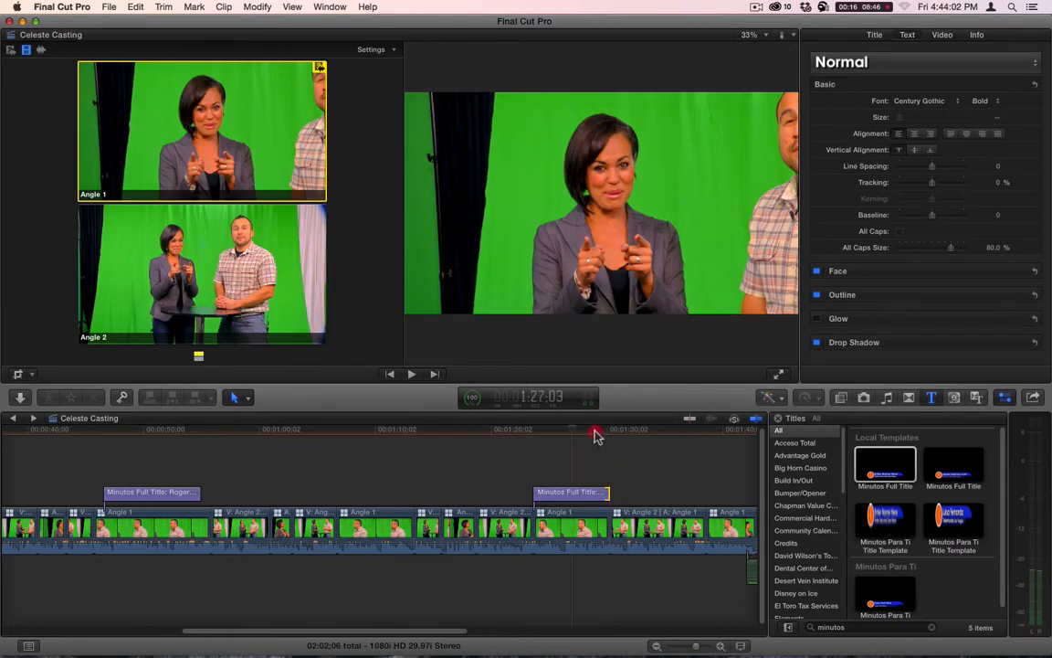
- Play back the opening part of the timeline through 24:10 to check the guest's first title
{"action": "key", "text": "Home"}
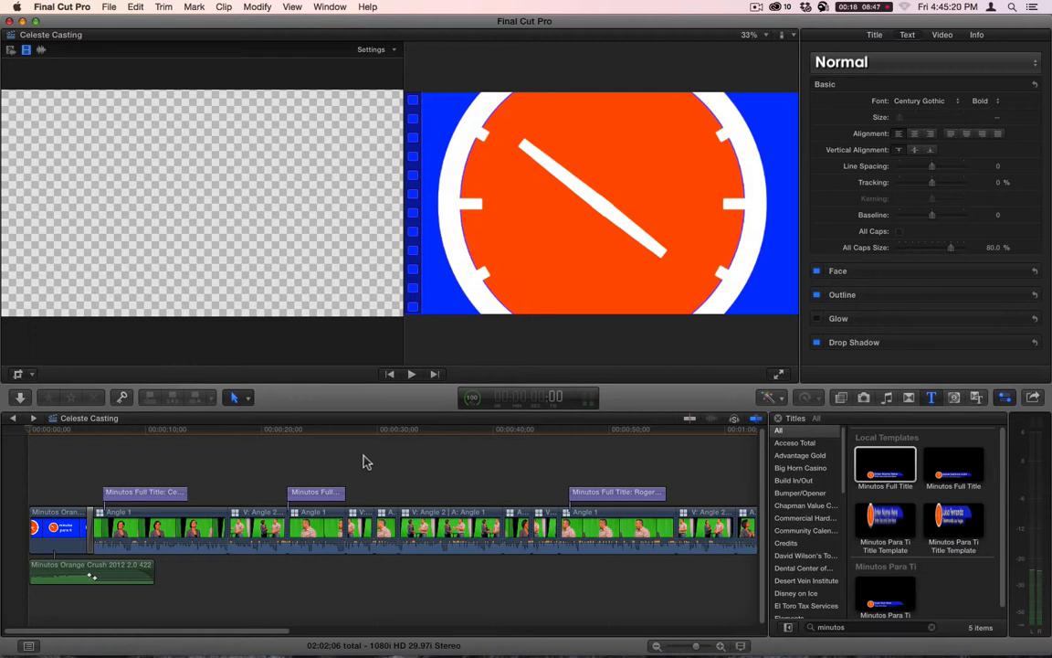
{"action": "left_click", "coordinate": [210, 430]}
{"action": "key", "text": "space"}
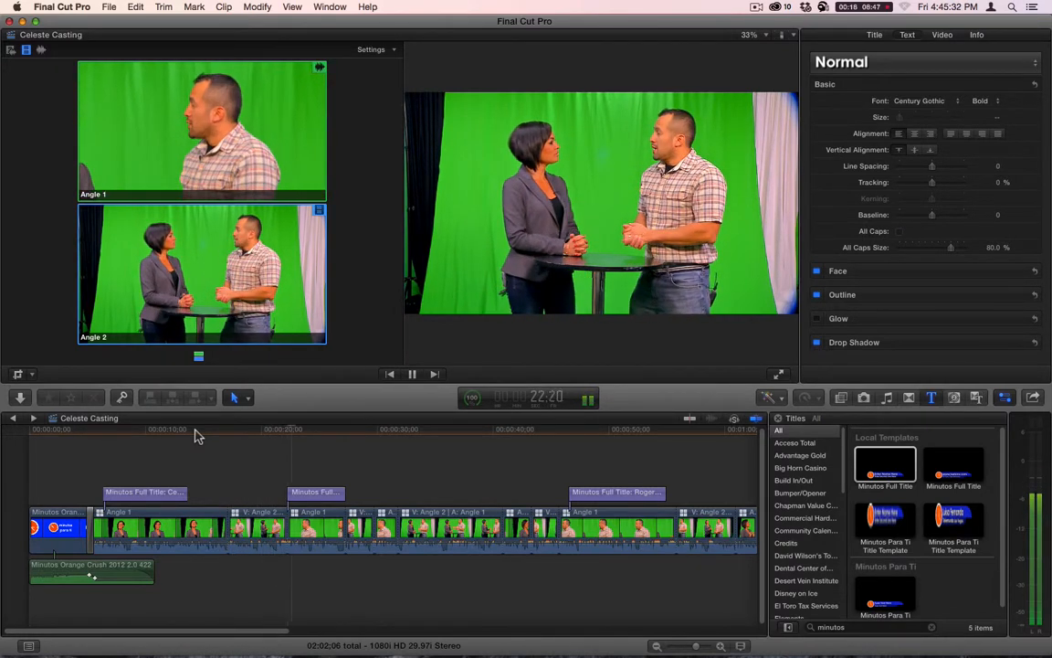
{"action": "key", "text": "1"}
{"action": "key", "text": "space"}
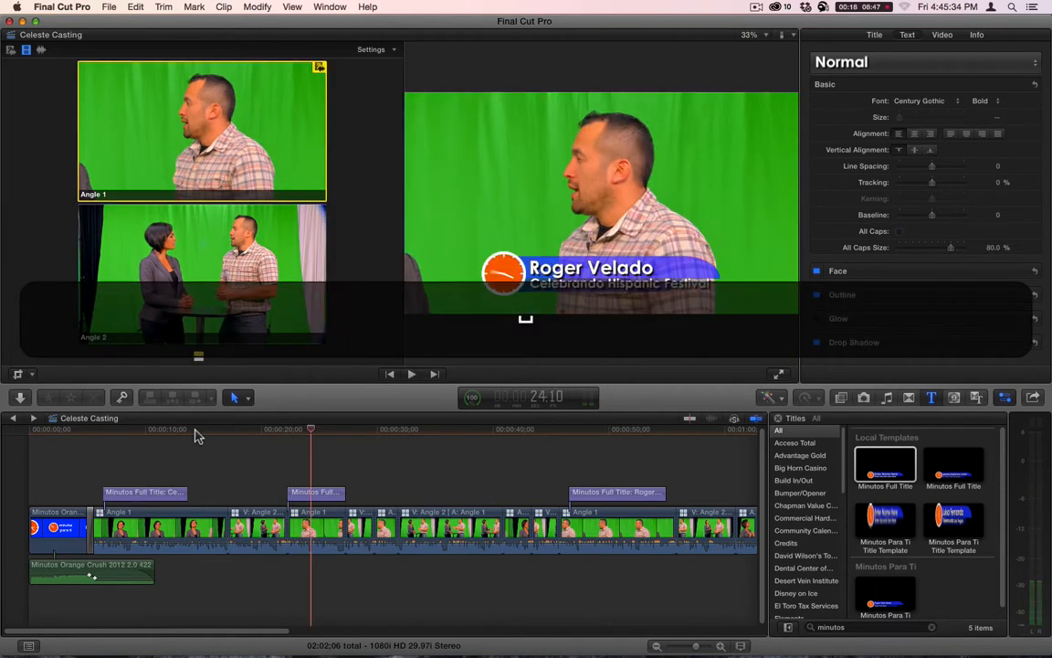
- Select every clip, title and transition in the timeline and render the selection
{"action": "left_click", "coordinate": [333, 465]}
{"action": "key", "text": "super+a"}
{"action": "key", "text": "ctrl+super+r"}
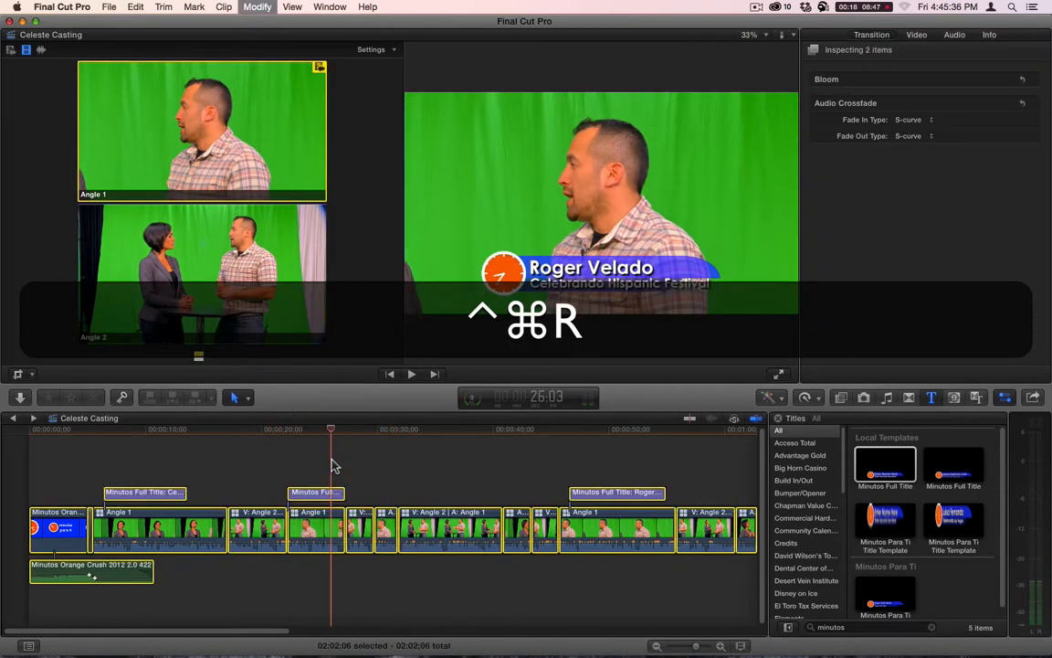